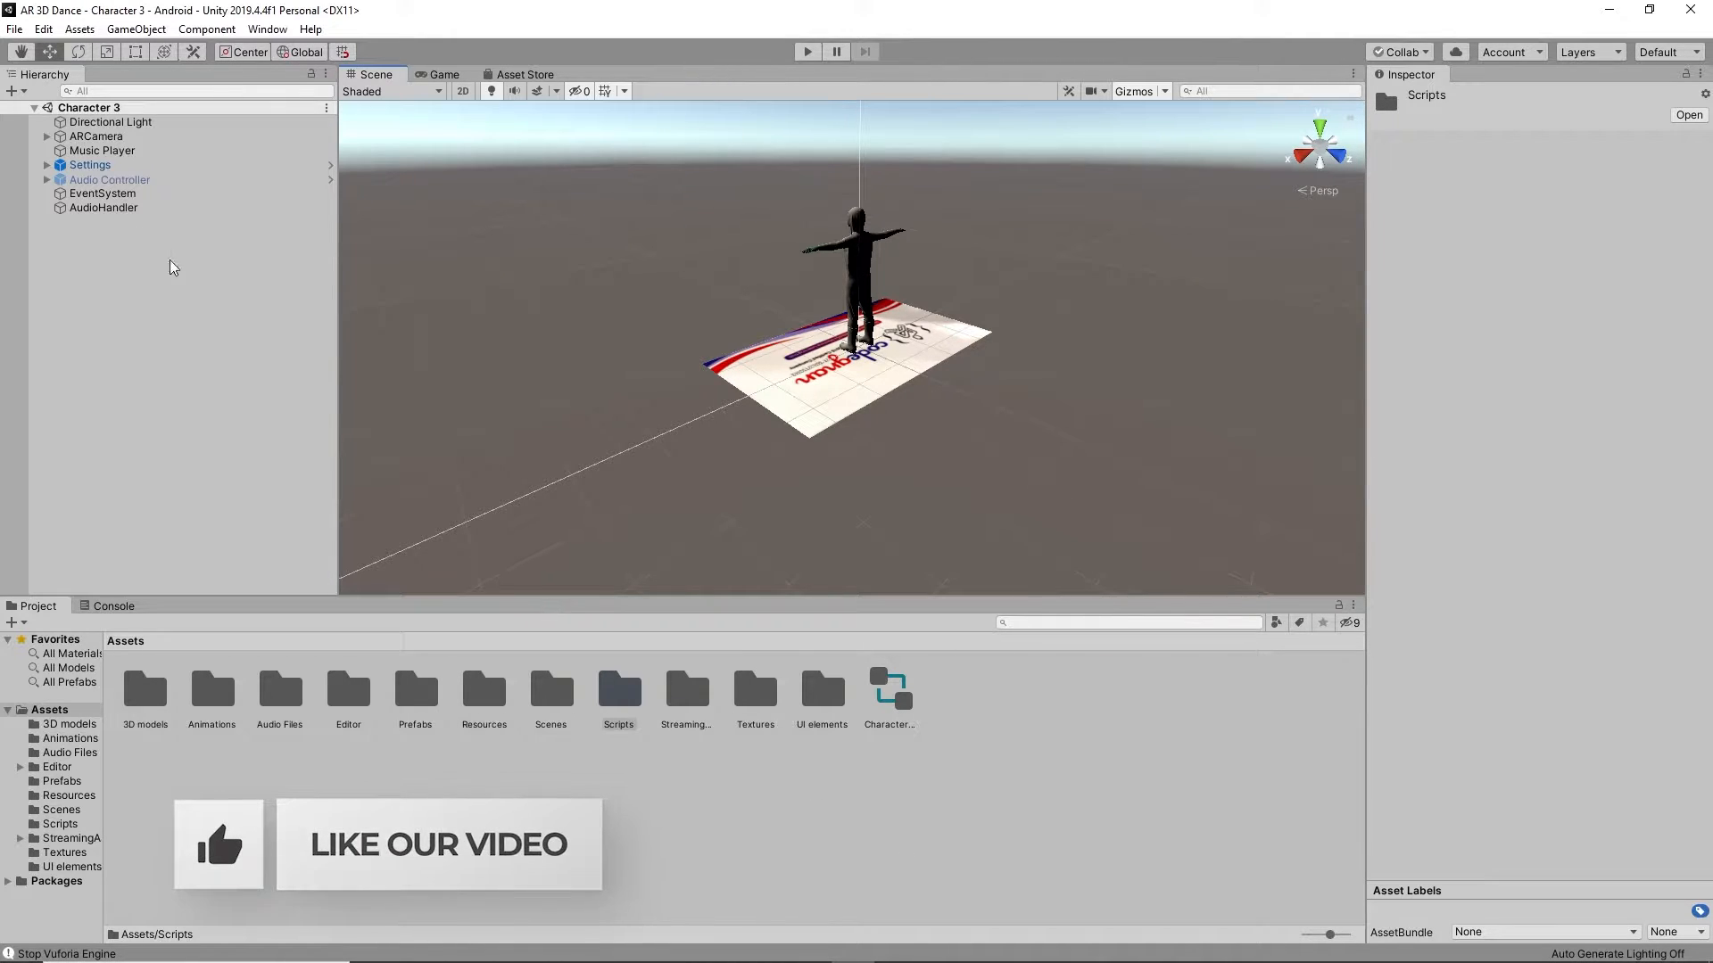
Step: Add a new scene to the hierarchy and save it as Main Scene in the Scenes folder
{"action": "left_click", "coordinate": [326, 107]}
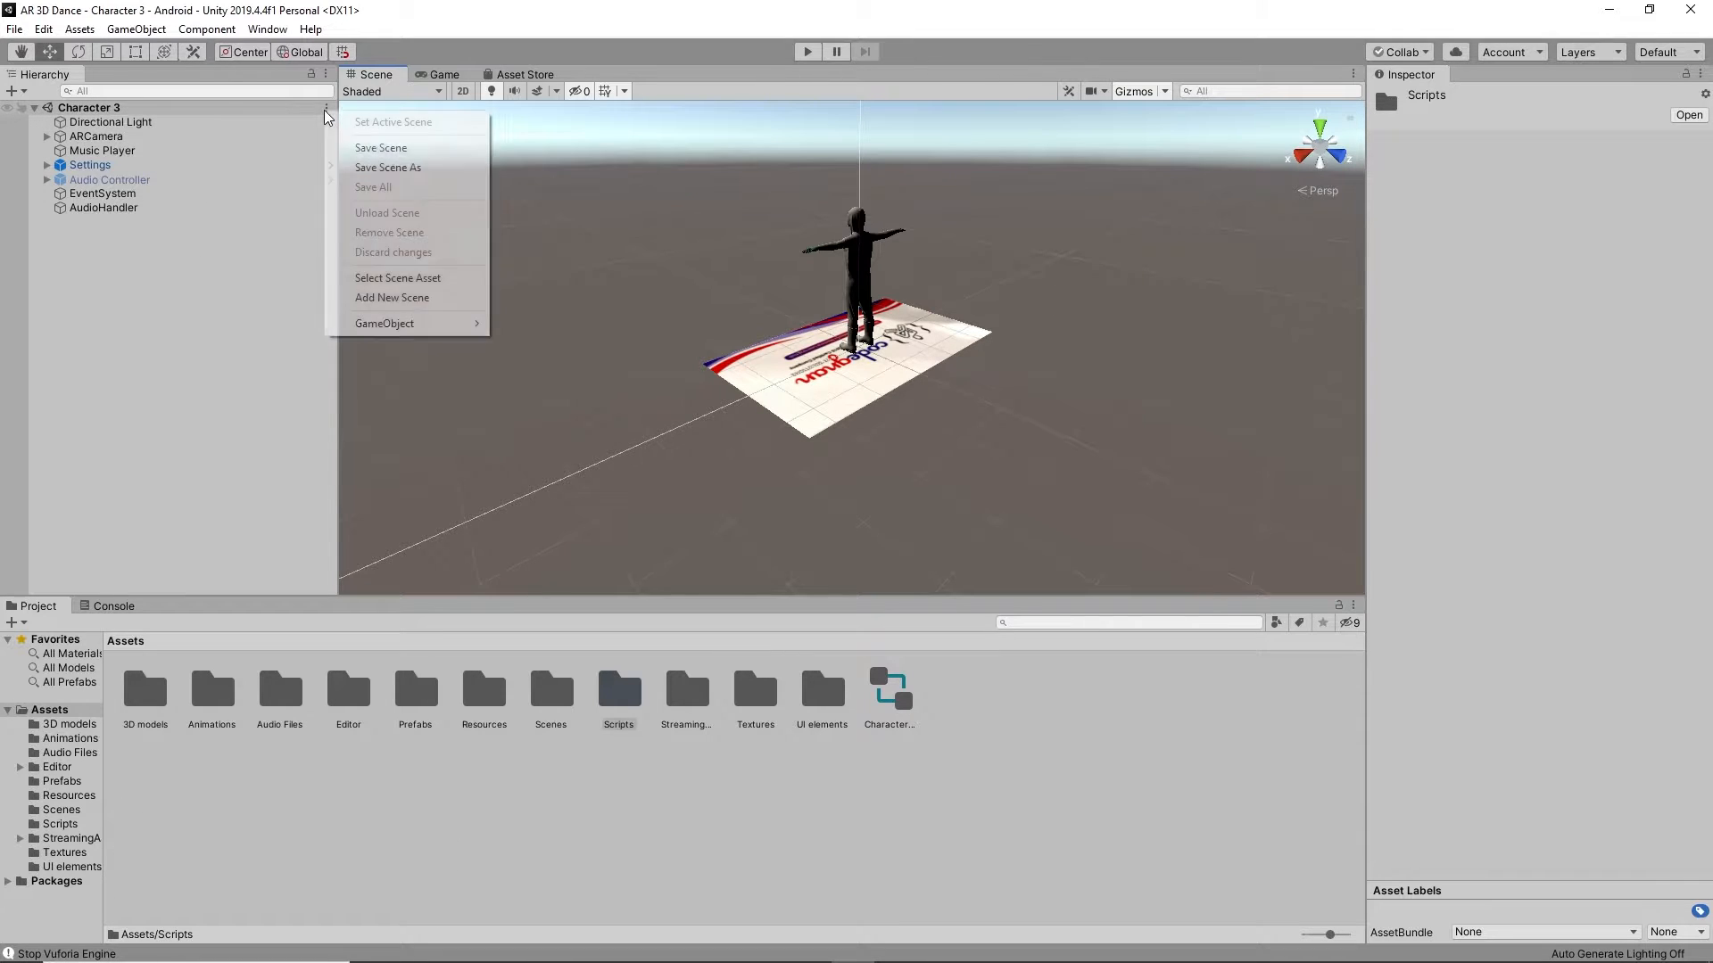
{"action": "left_click", "coordinate": [415, 297]}
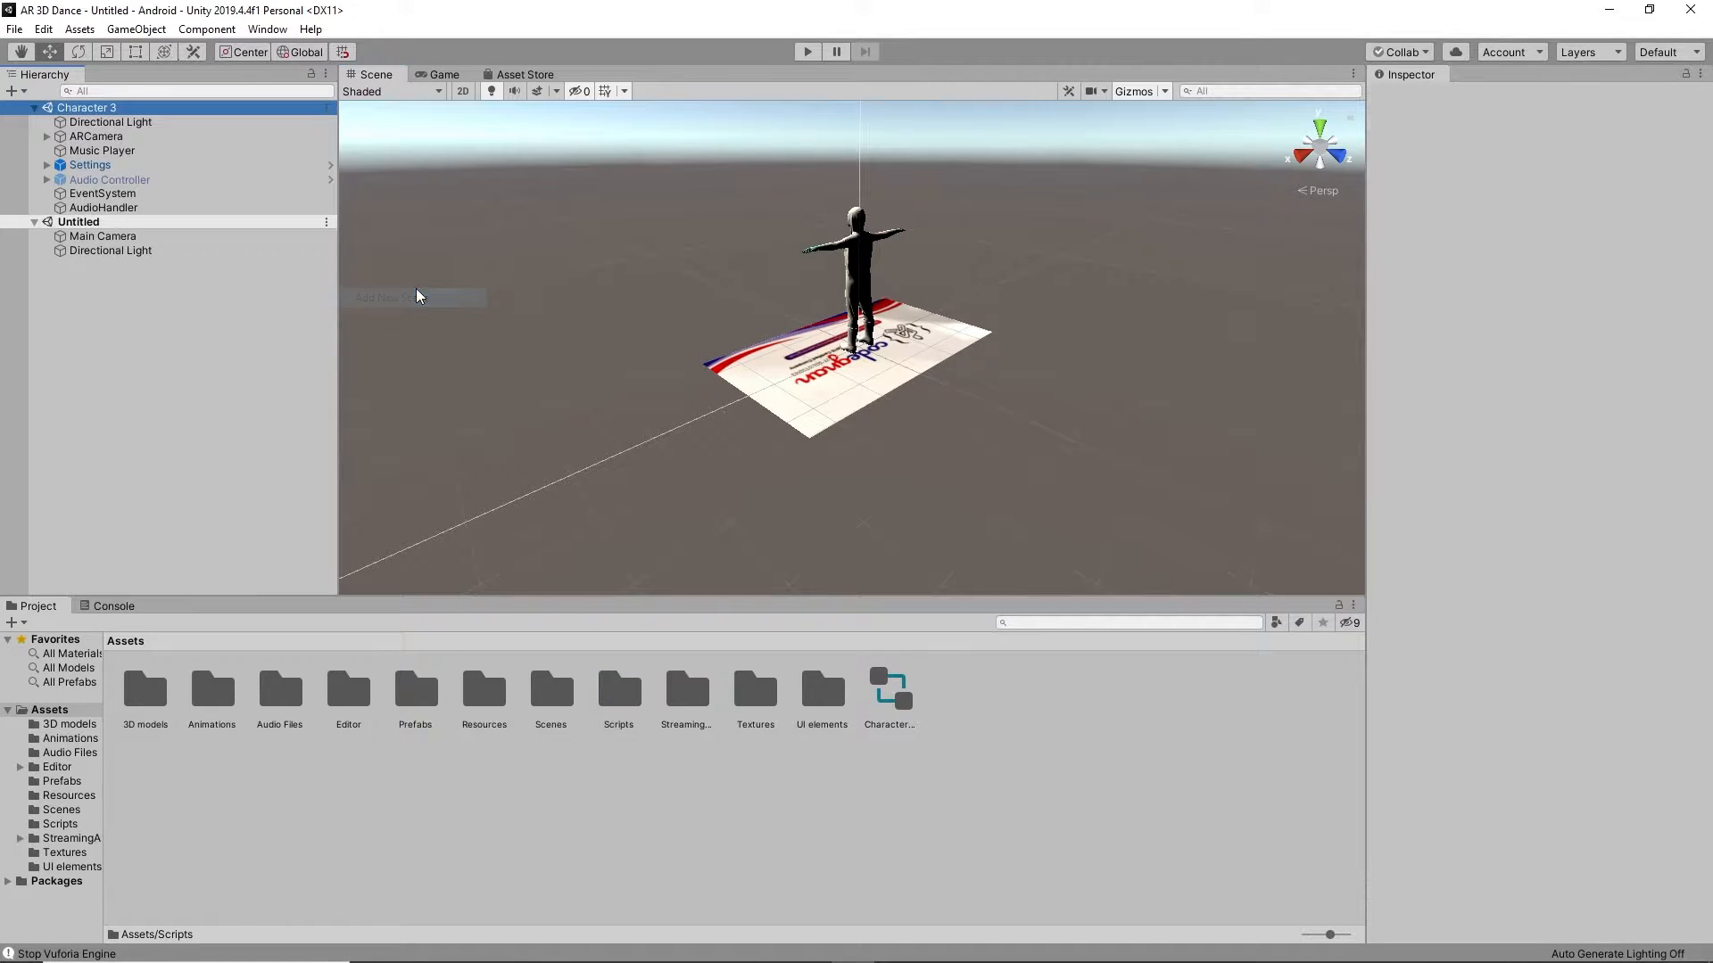
{"action": "left_click", "coordinate": [326, 223]}
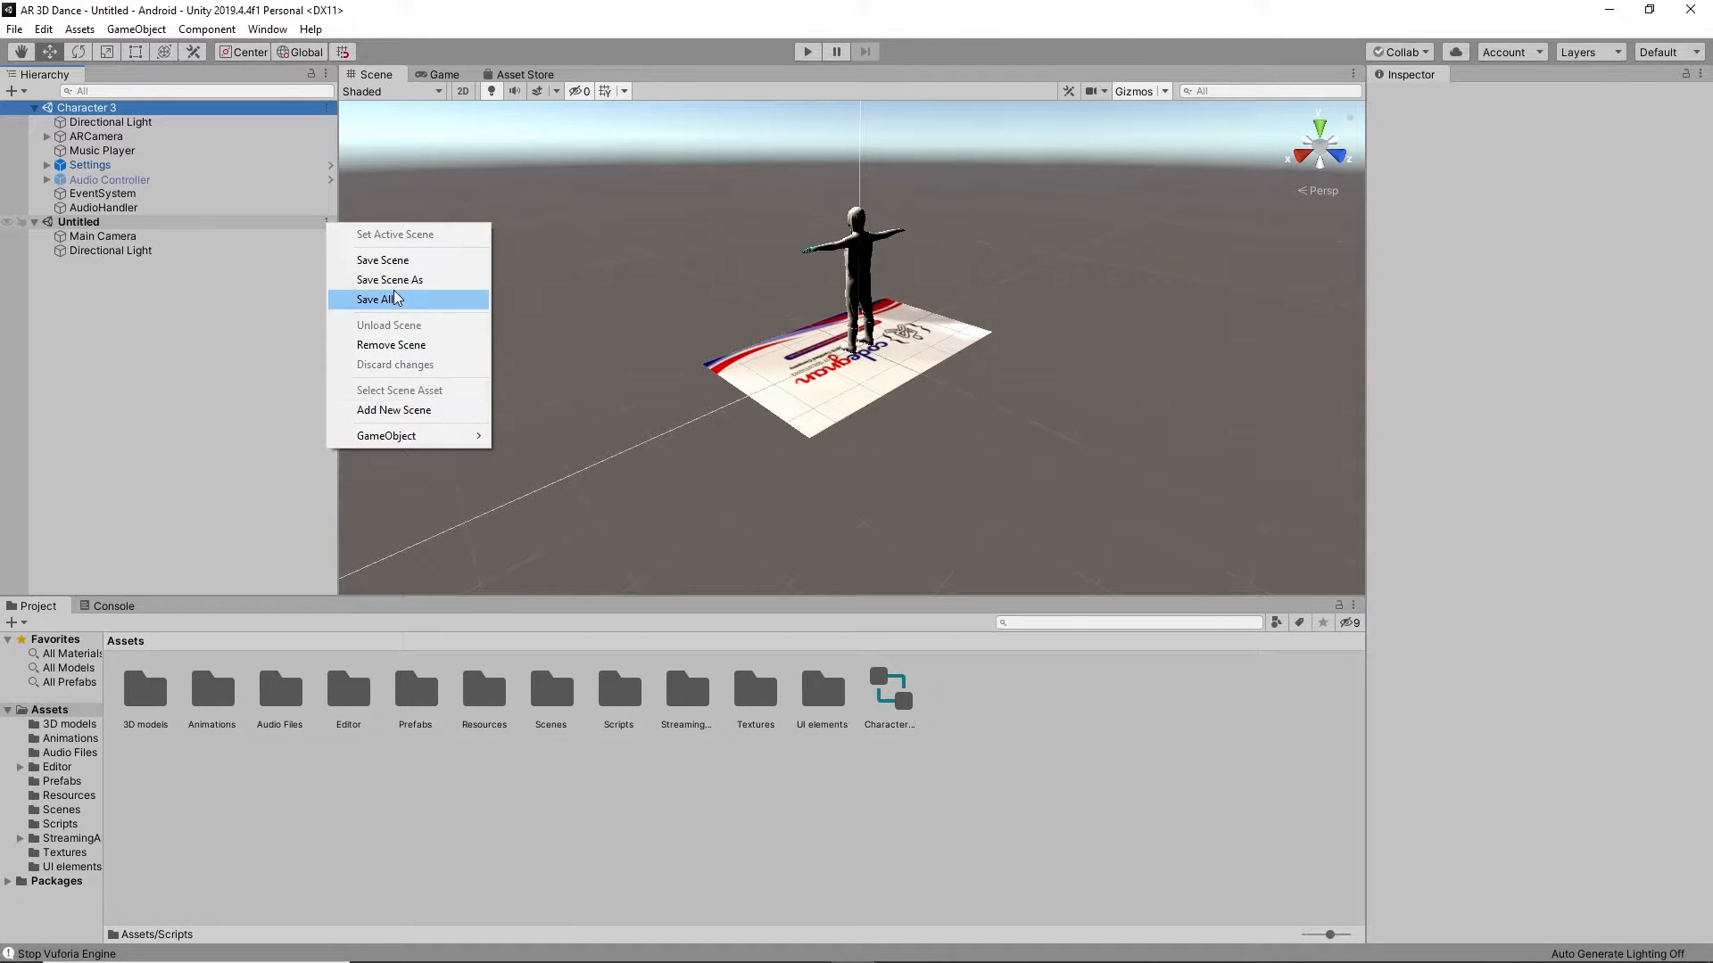
{"action": "left_click", "coordinate": [392, 280]}
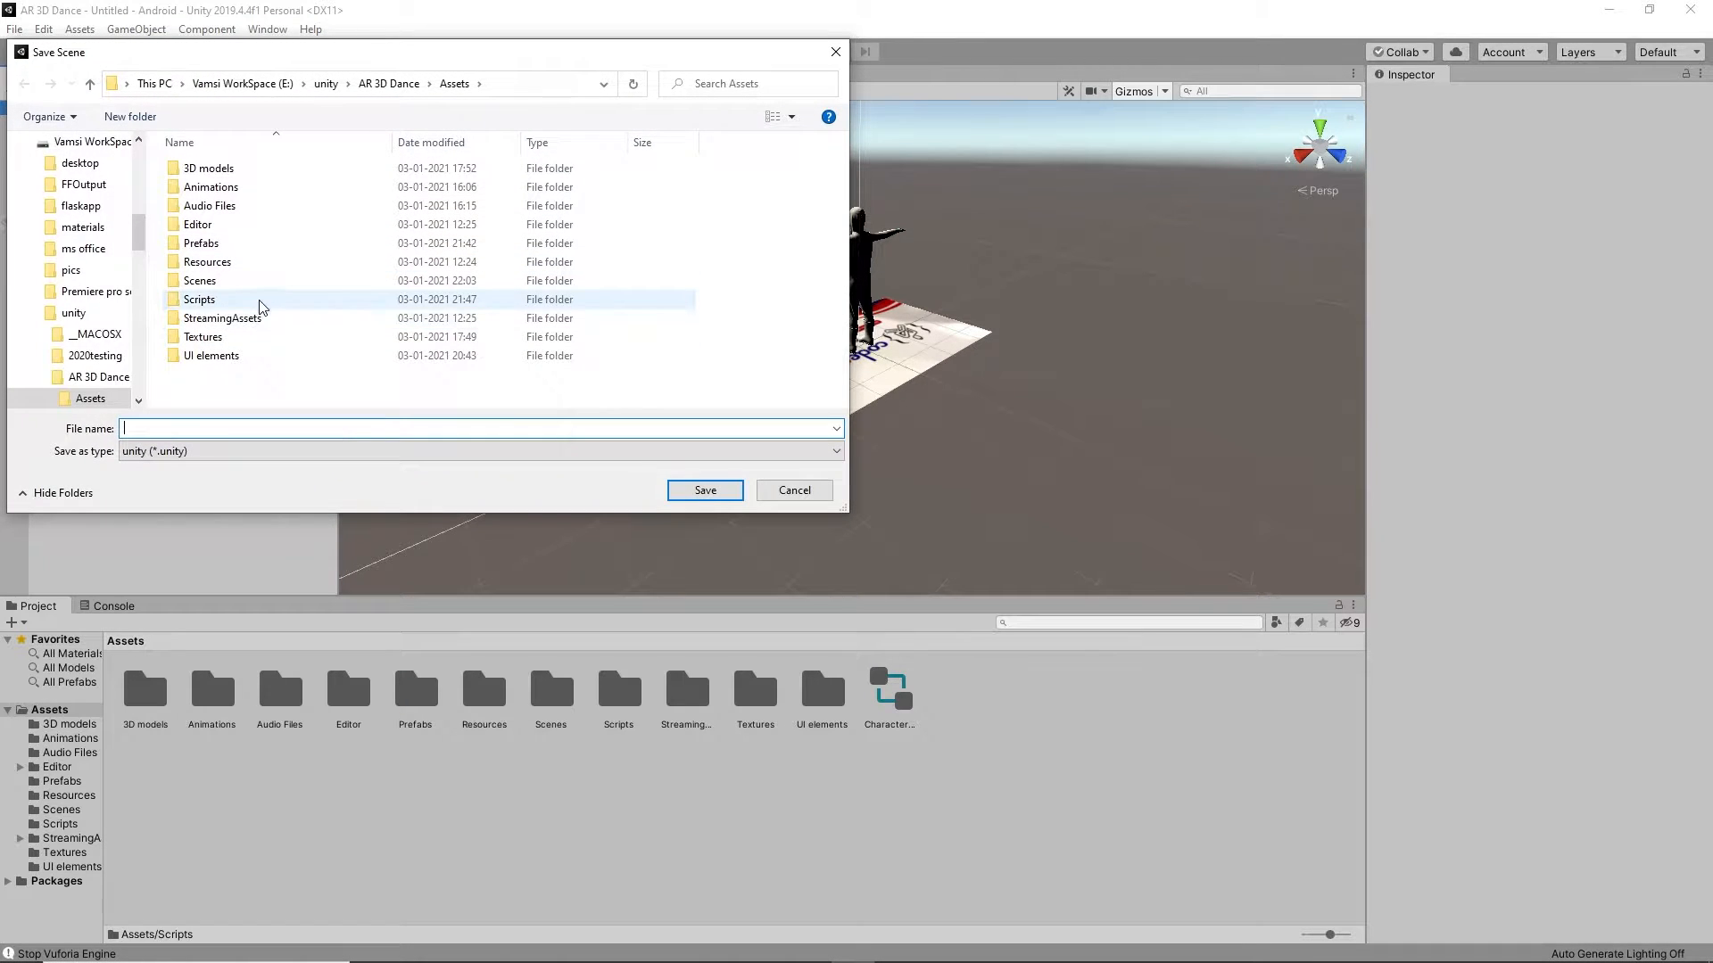
{"action": "double_click", "coordinate": [254, 283]}
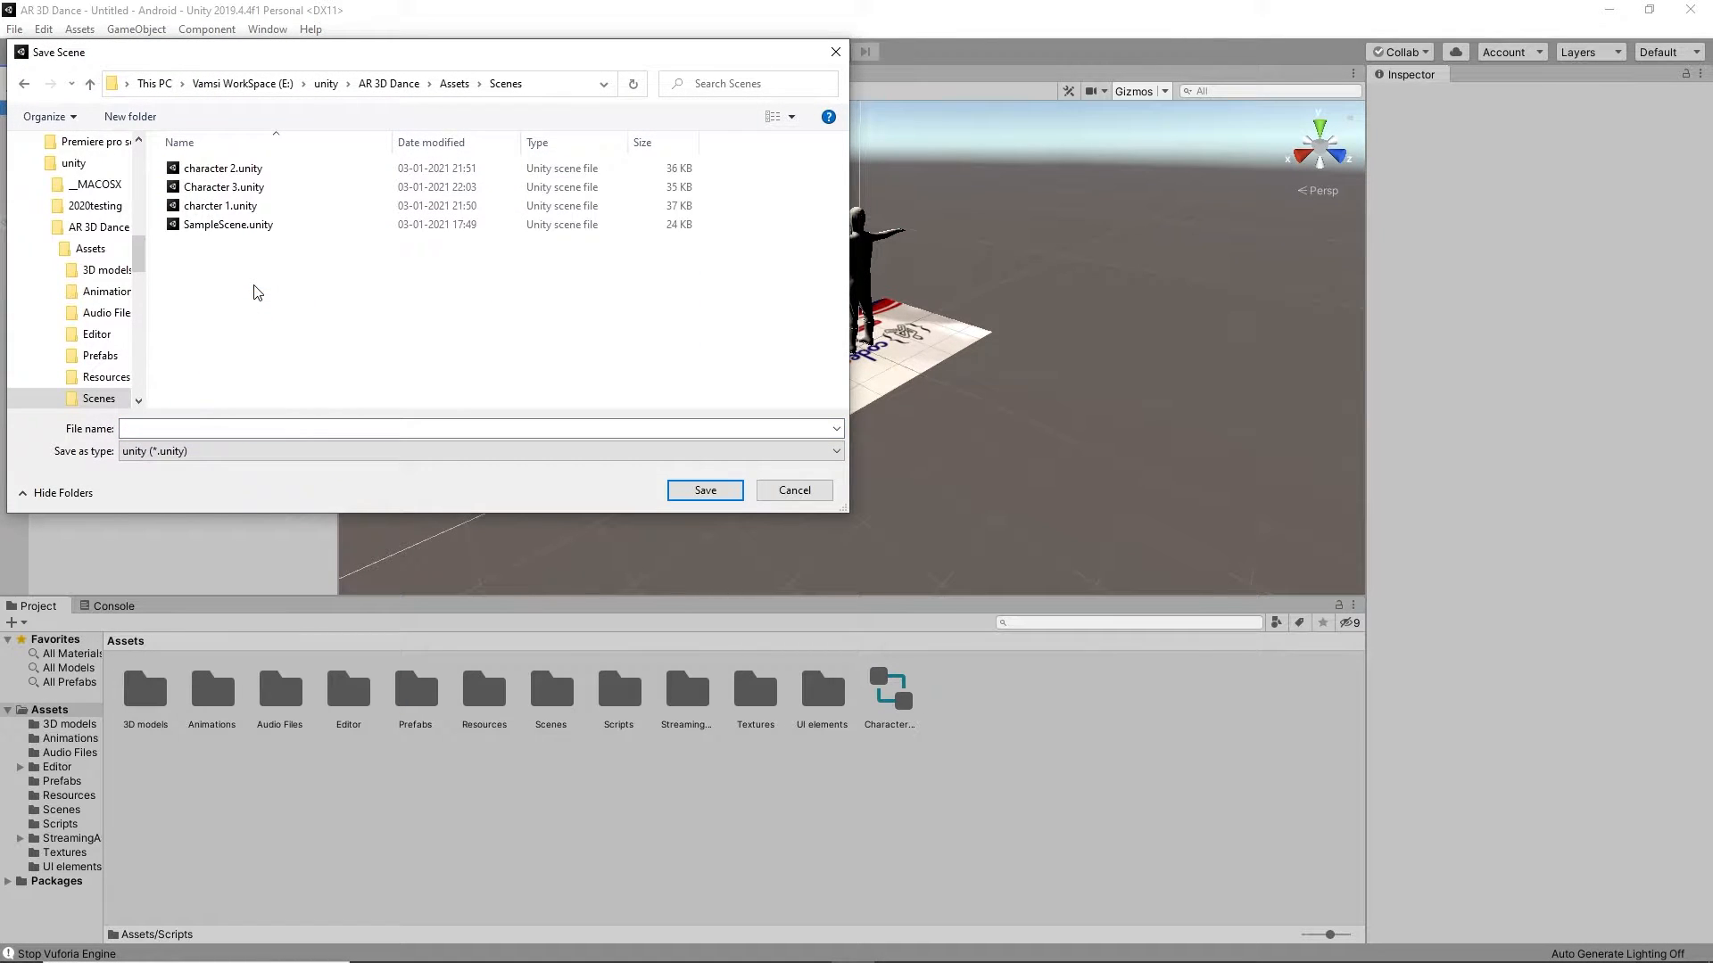
{"action": "left_click", "coordinate": [267, 424]}
{"action": "type", "text": "M"}
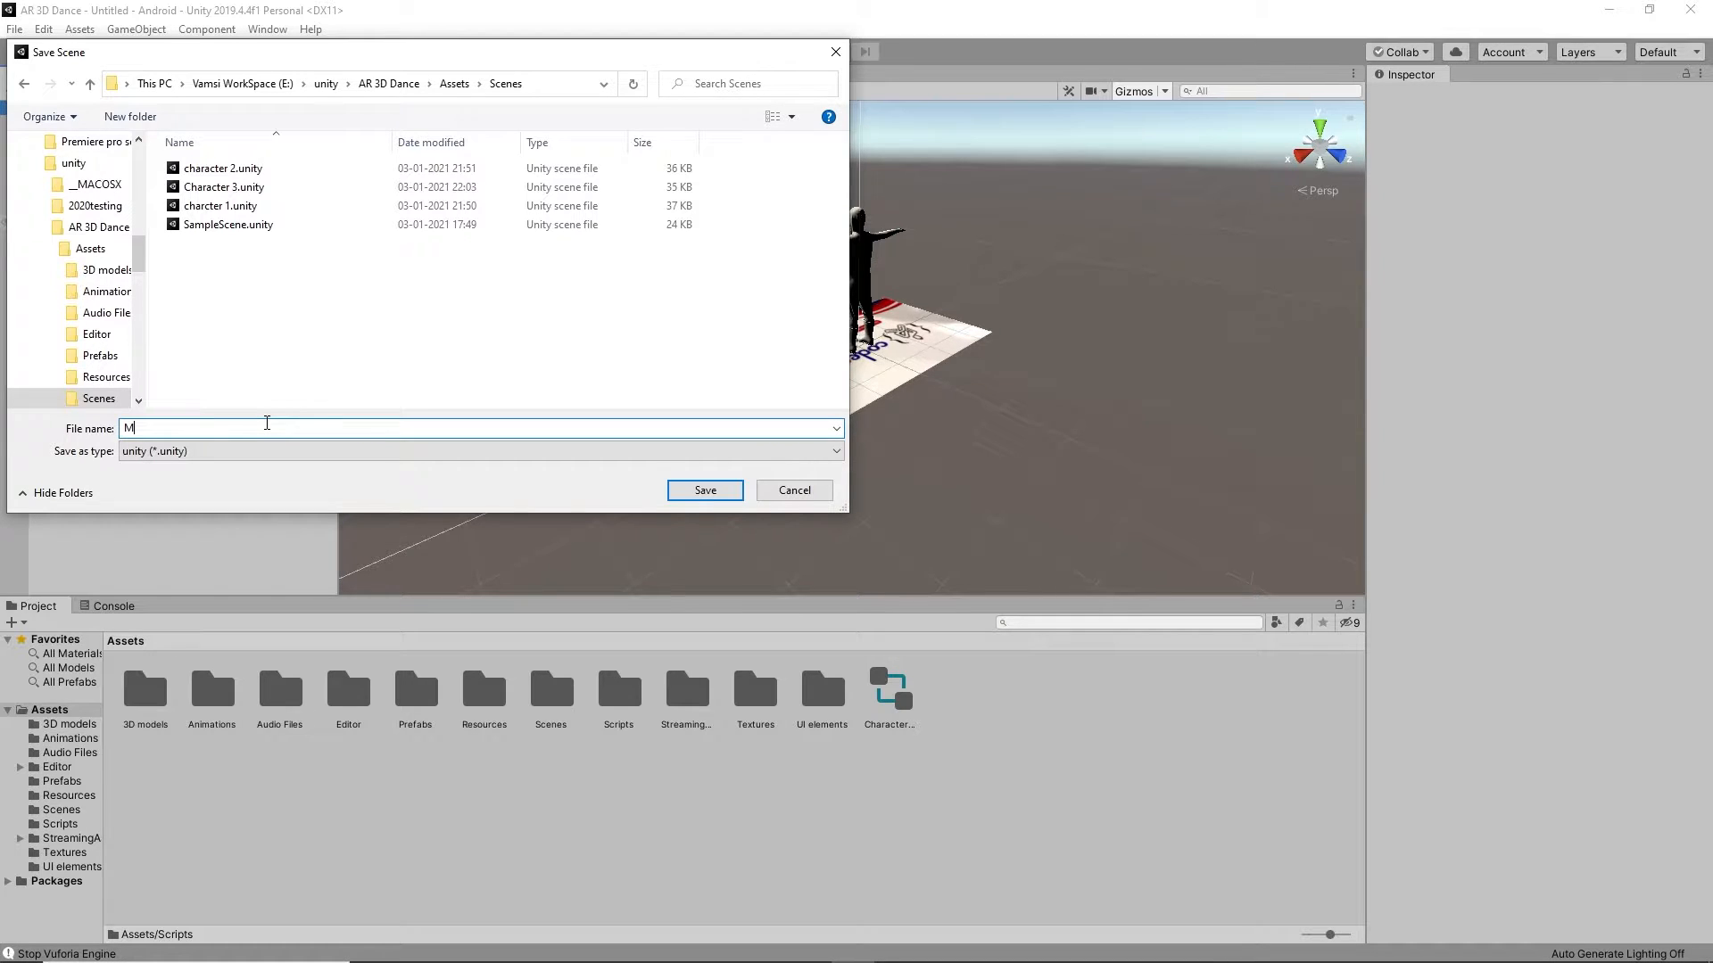
{"action": "type", "text": "ain Scene"}
{"action": "left_click", "coordinate": [703, 491]}
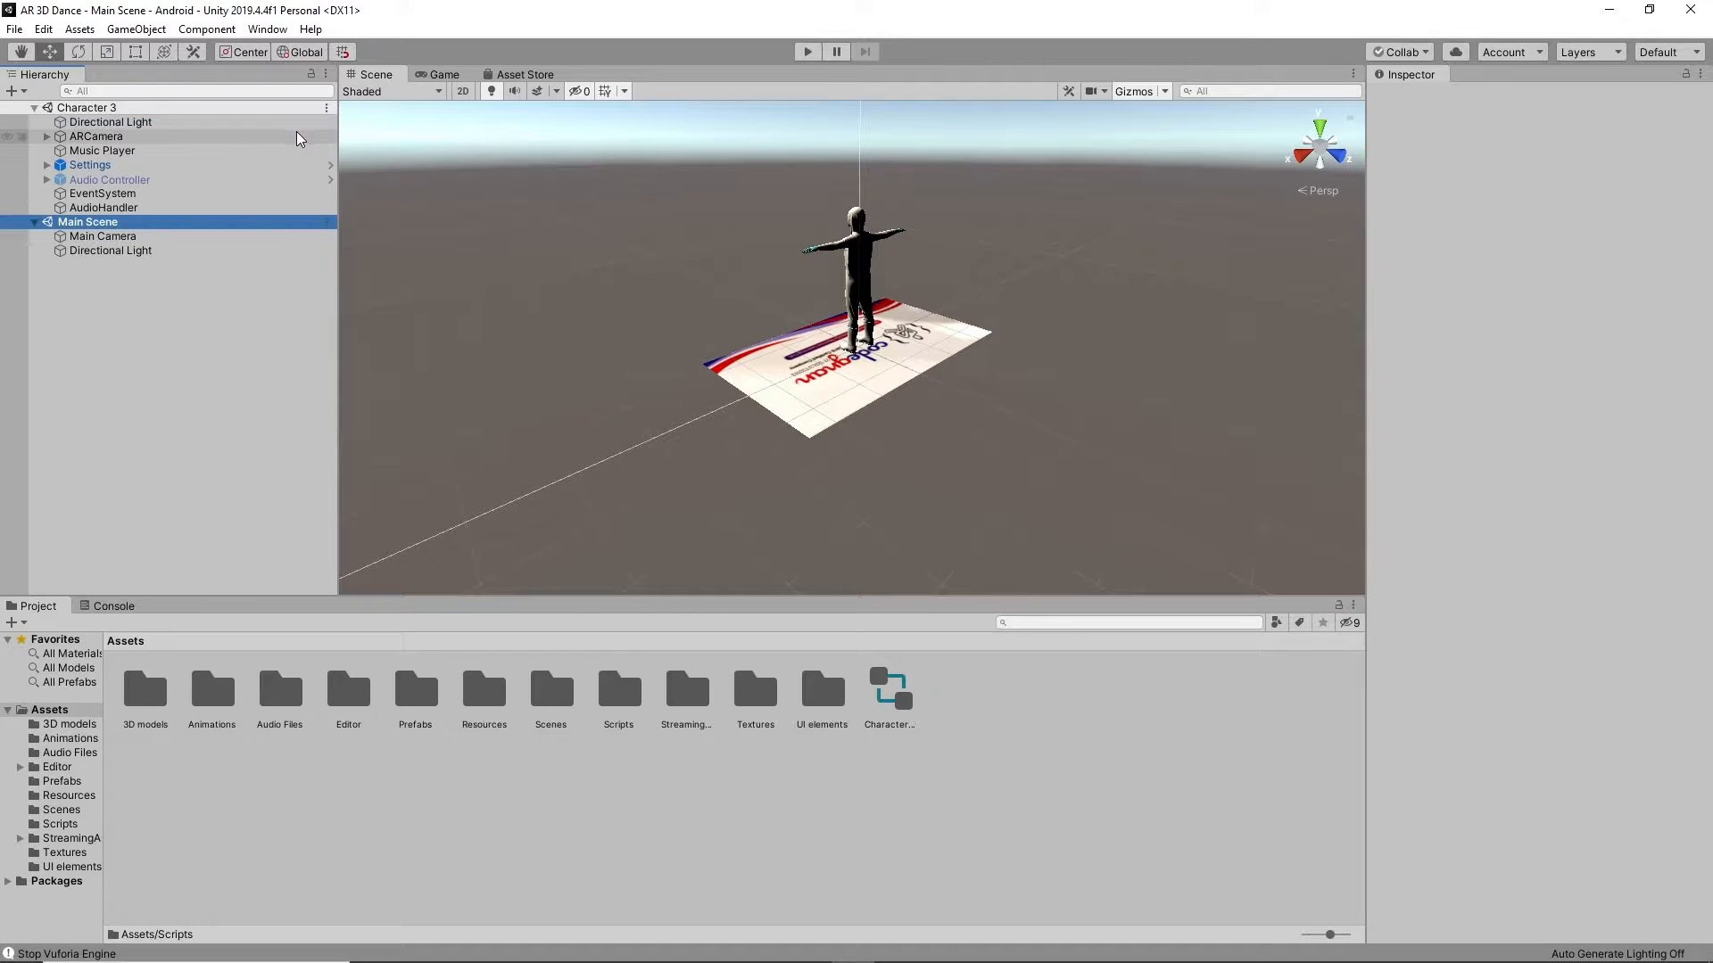
Step: Remove the Character 3 scene from the hierarchy
{"action": "left_click", "coordinate": [327, 108]}
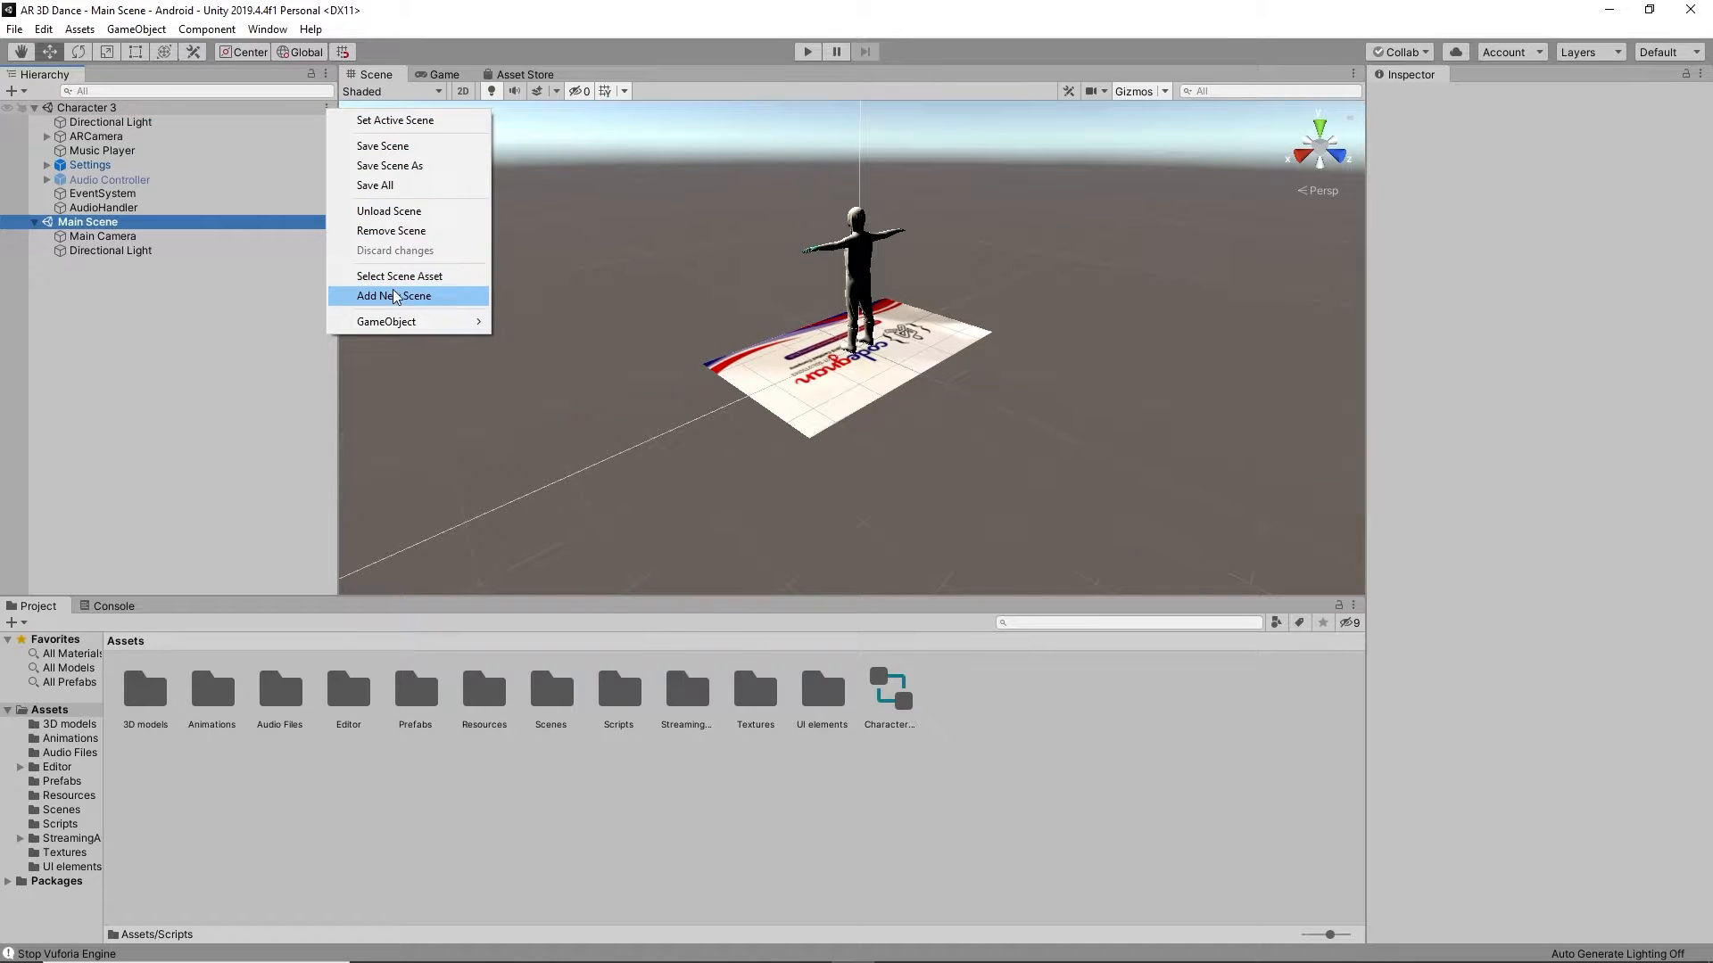
{"action": "left_click", "coordinate": [390, 230]}
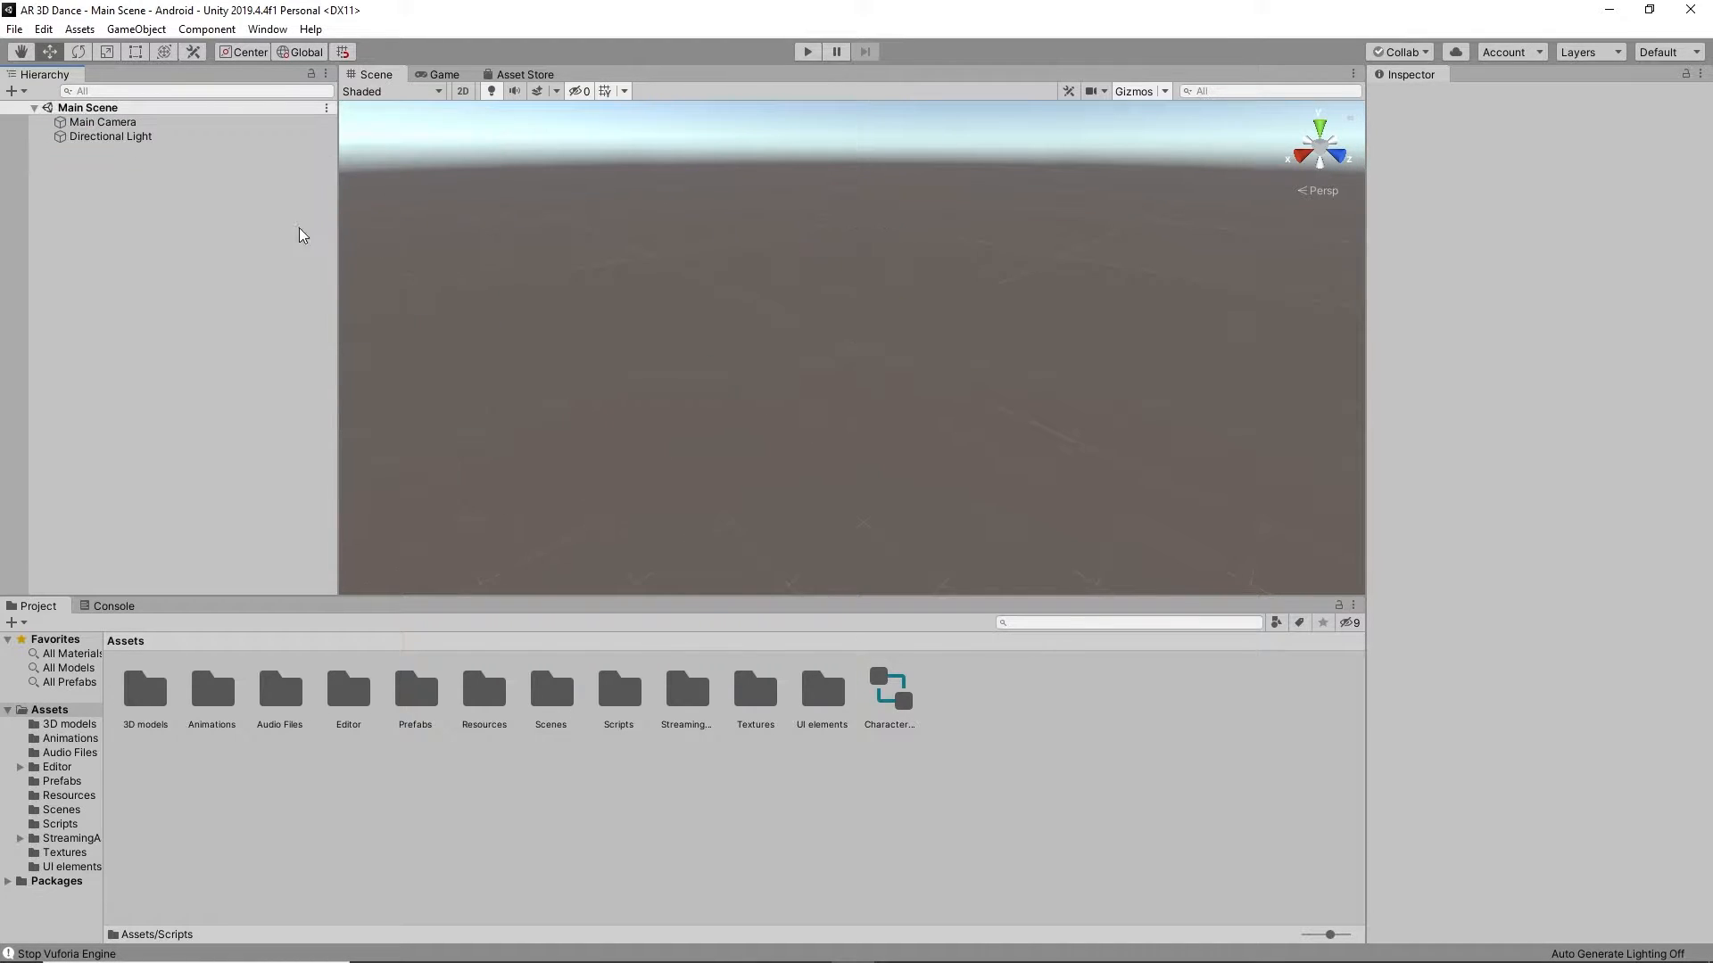
Step: Inspect the Main Camera and Directional Light in Main Scene and check the game view
{"action": "left_click", "coordinate": [219, 125]}
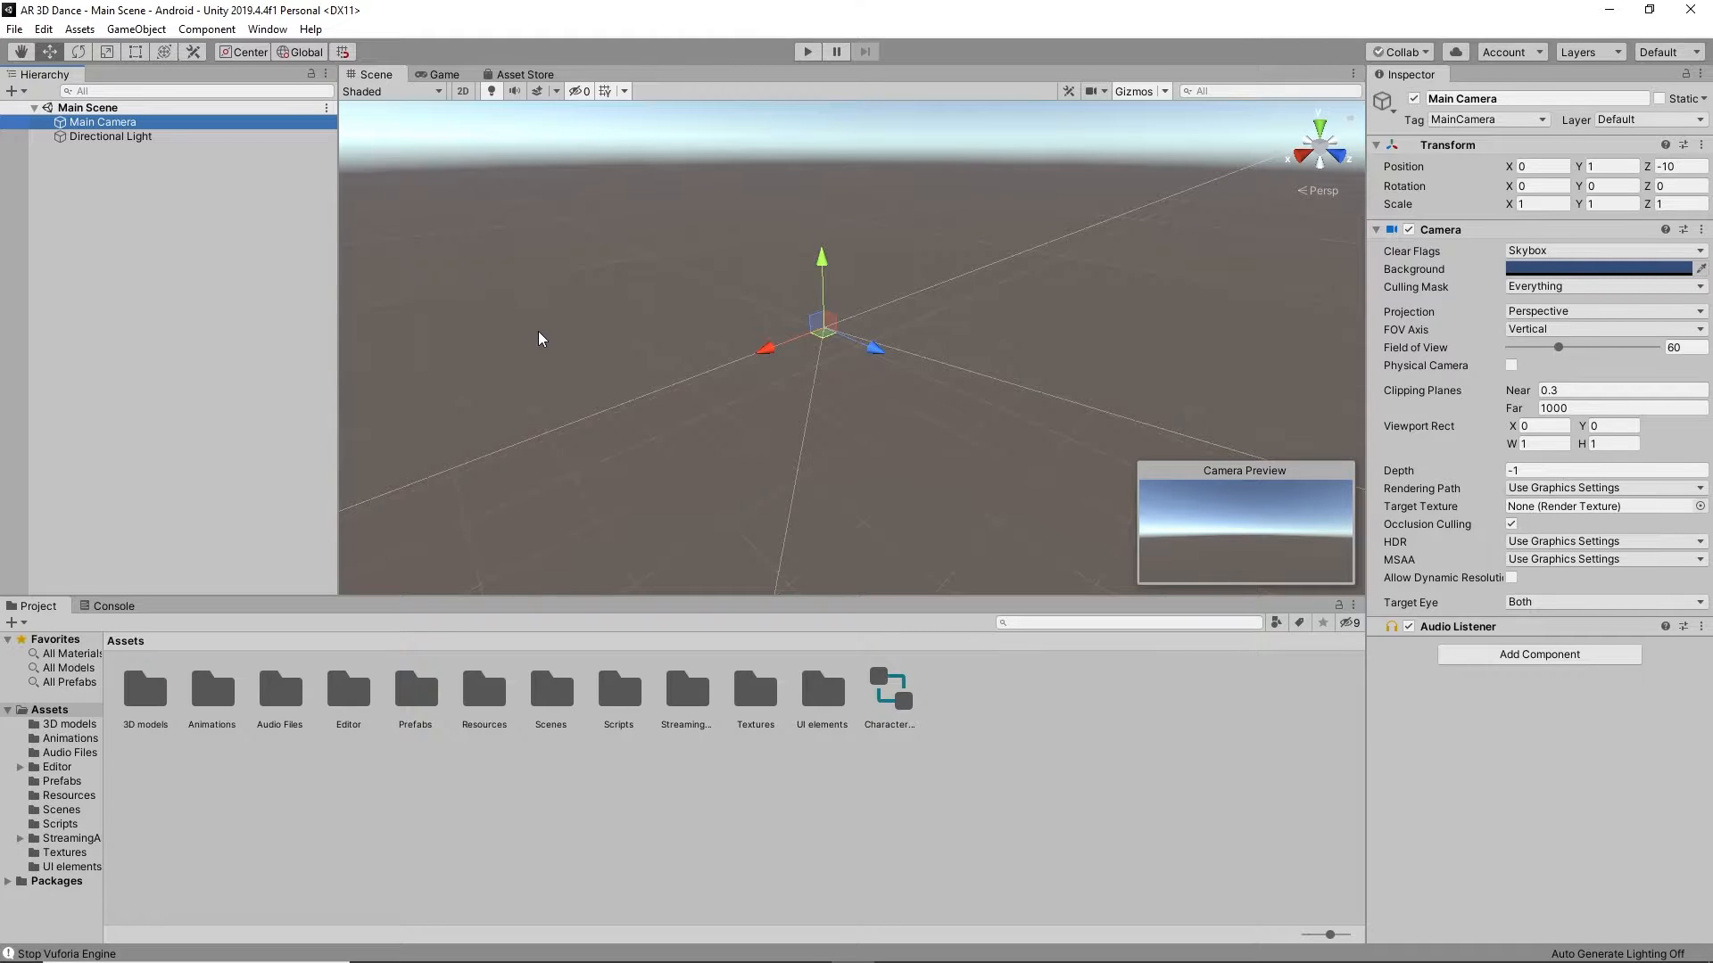
{"action": "left_click", "coordinate": [443, 74]}
{"action": "left_click", "coordinate": [390, 74]}
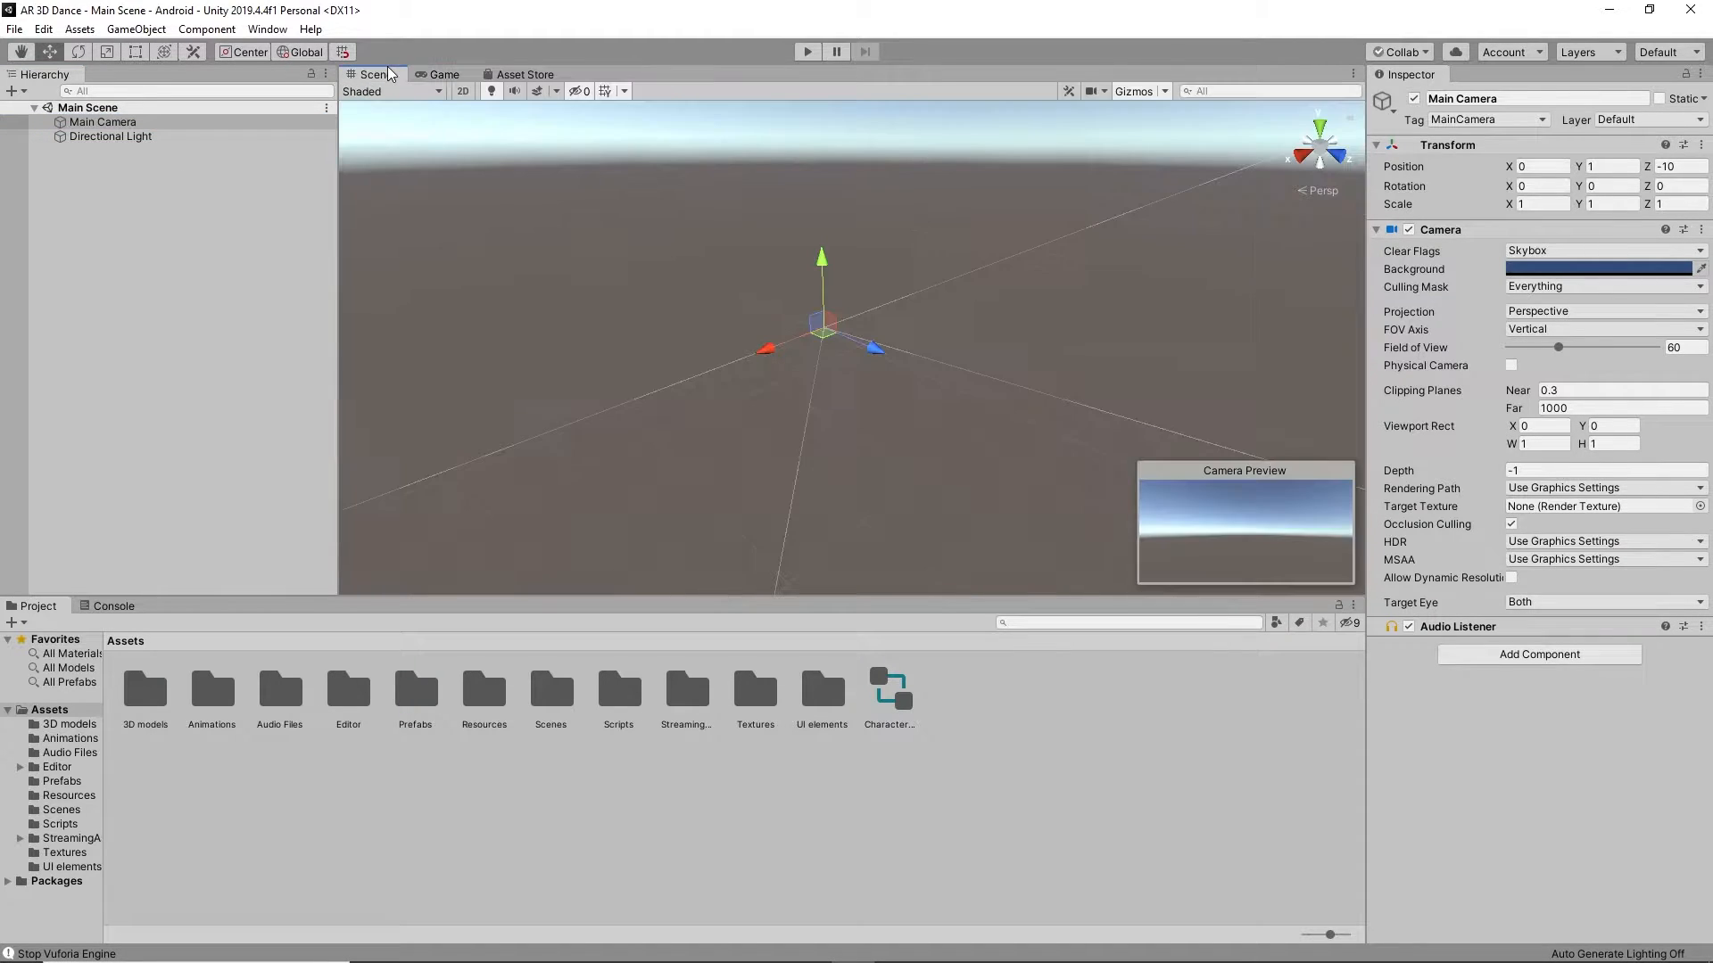
{"action": "left_click", "coordinate": [170, 190]}
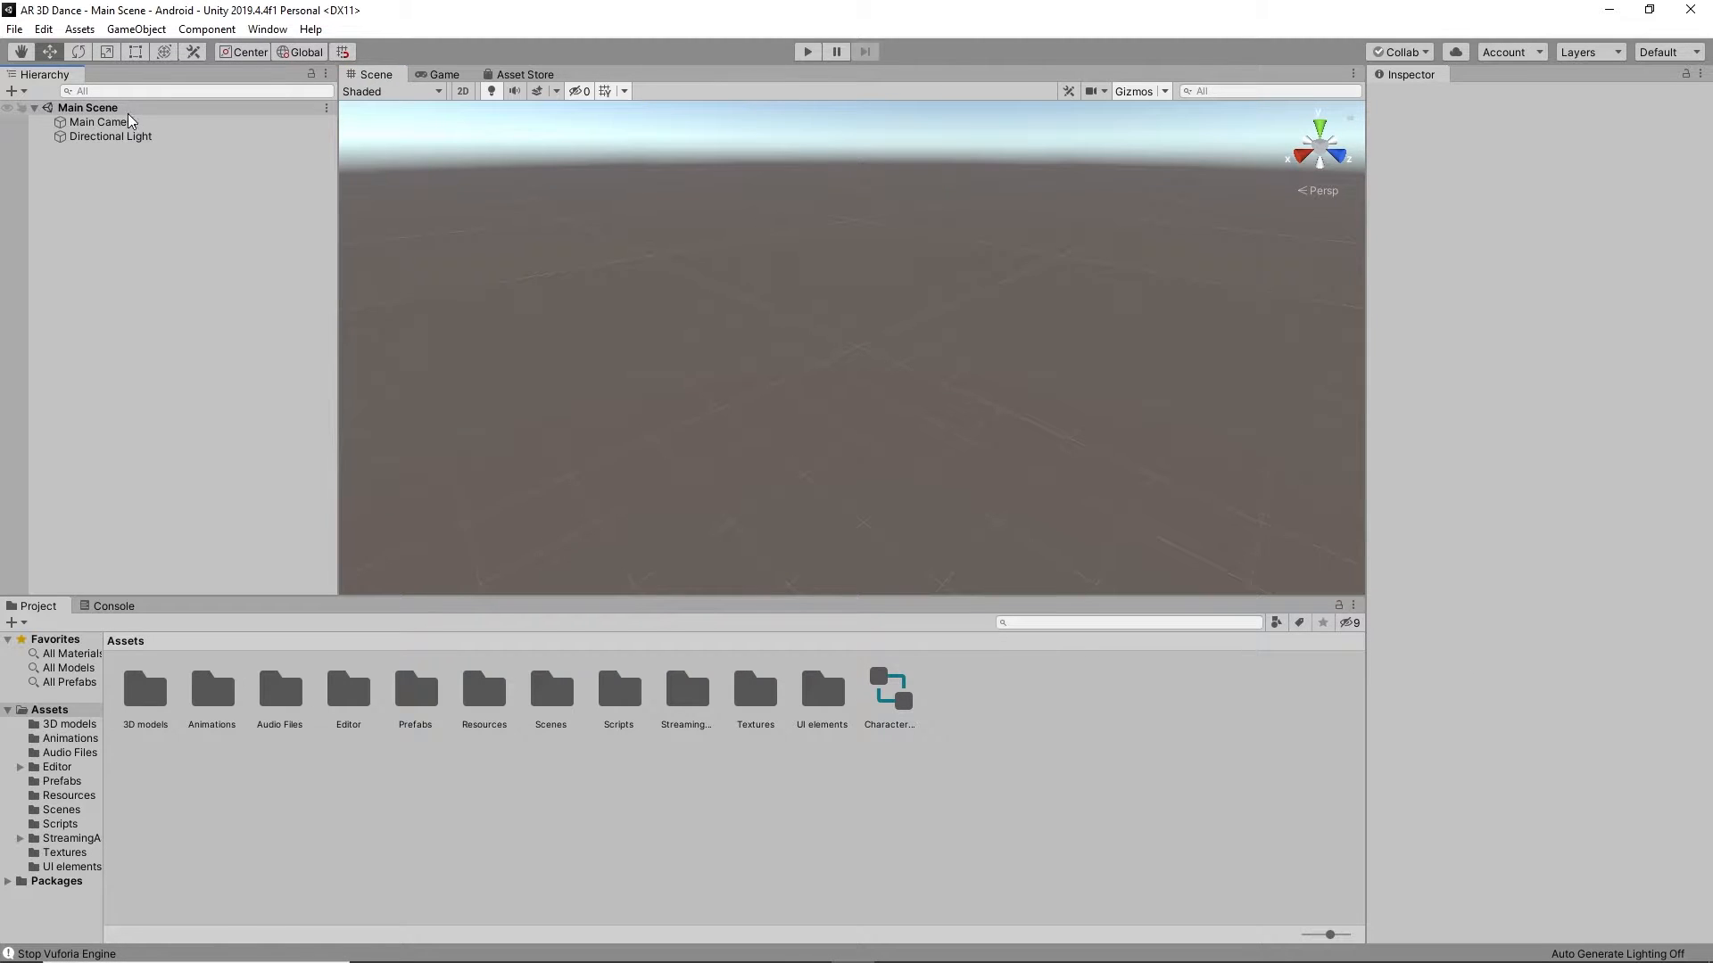
{"action": "left_click", "coordinate": [126, 121]}
{"action": "left_click", "coordinate": [142, 136]}
{"action": "left_click", "coordinate": [166, 175]}
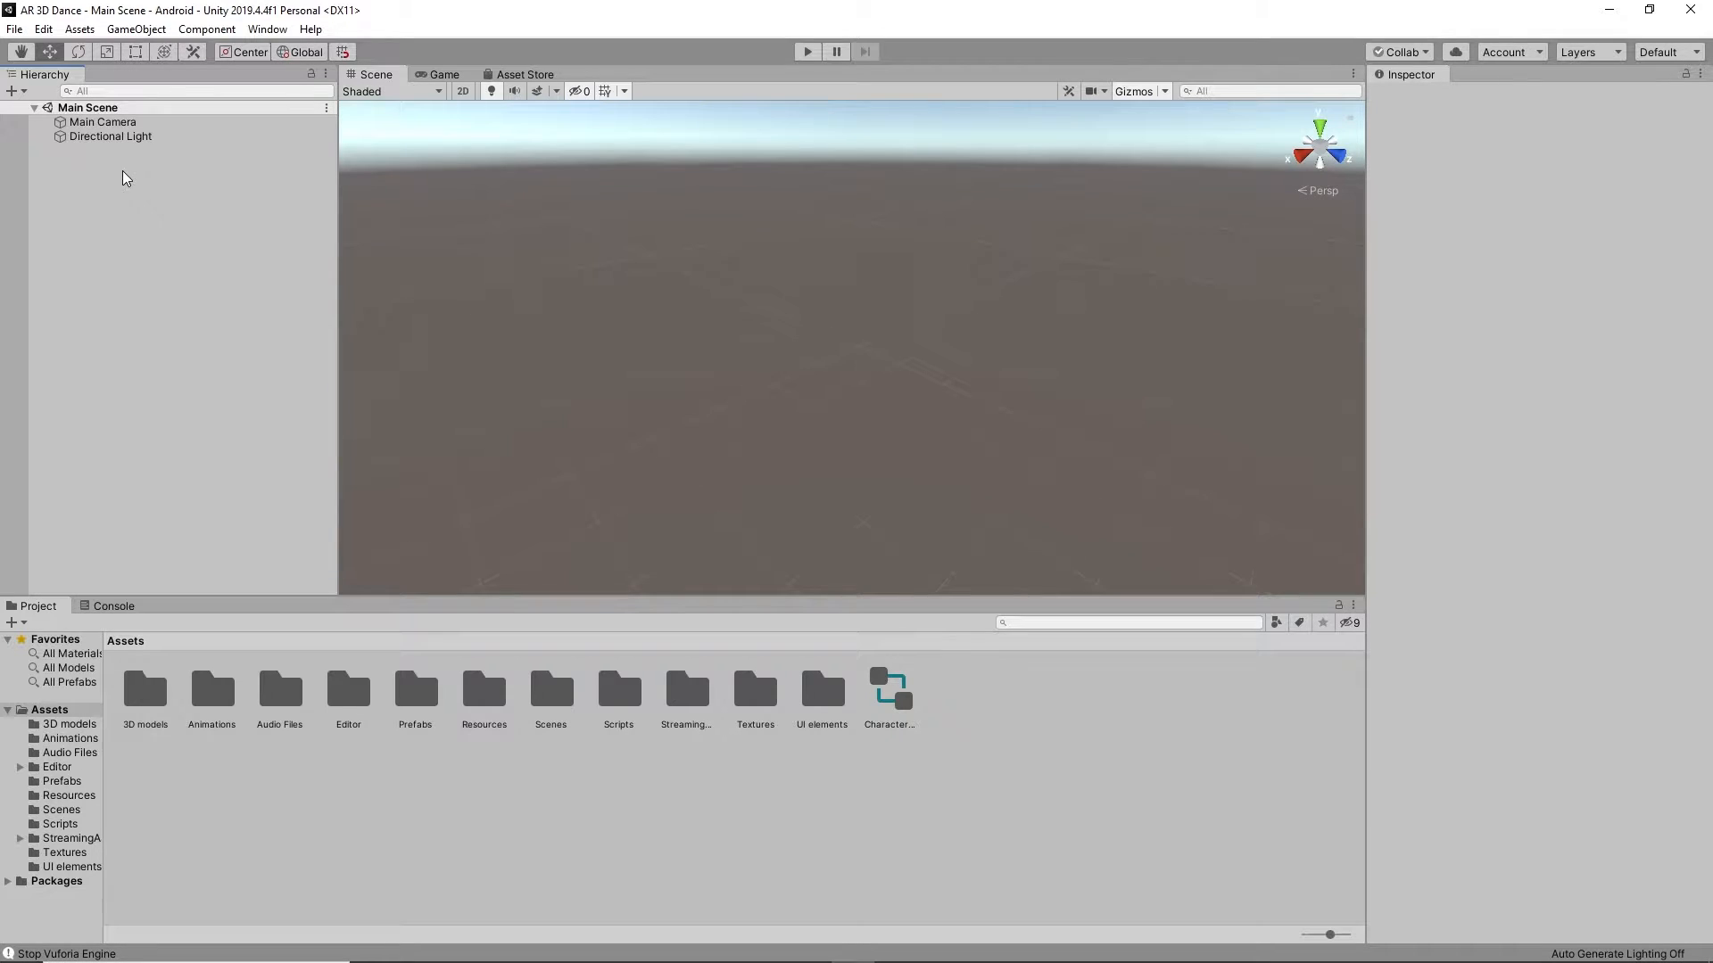
Step: Add a UI Button together with its Canvas to Main Scene, and delete the button while keeping the Canvas
{"action": "right_click", "coordinate": [122, 170]}
{"action": "mouse_move", "coordinate": [249, 483]}
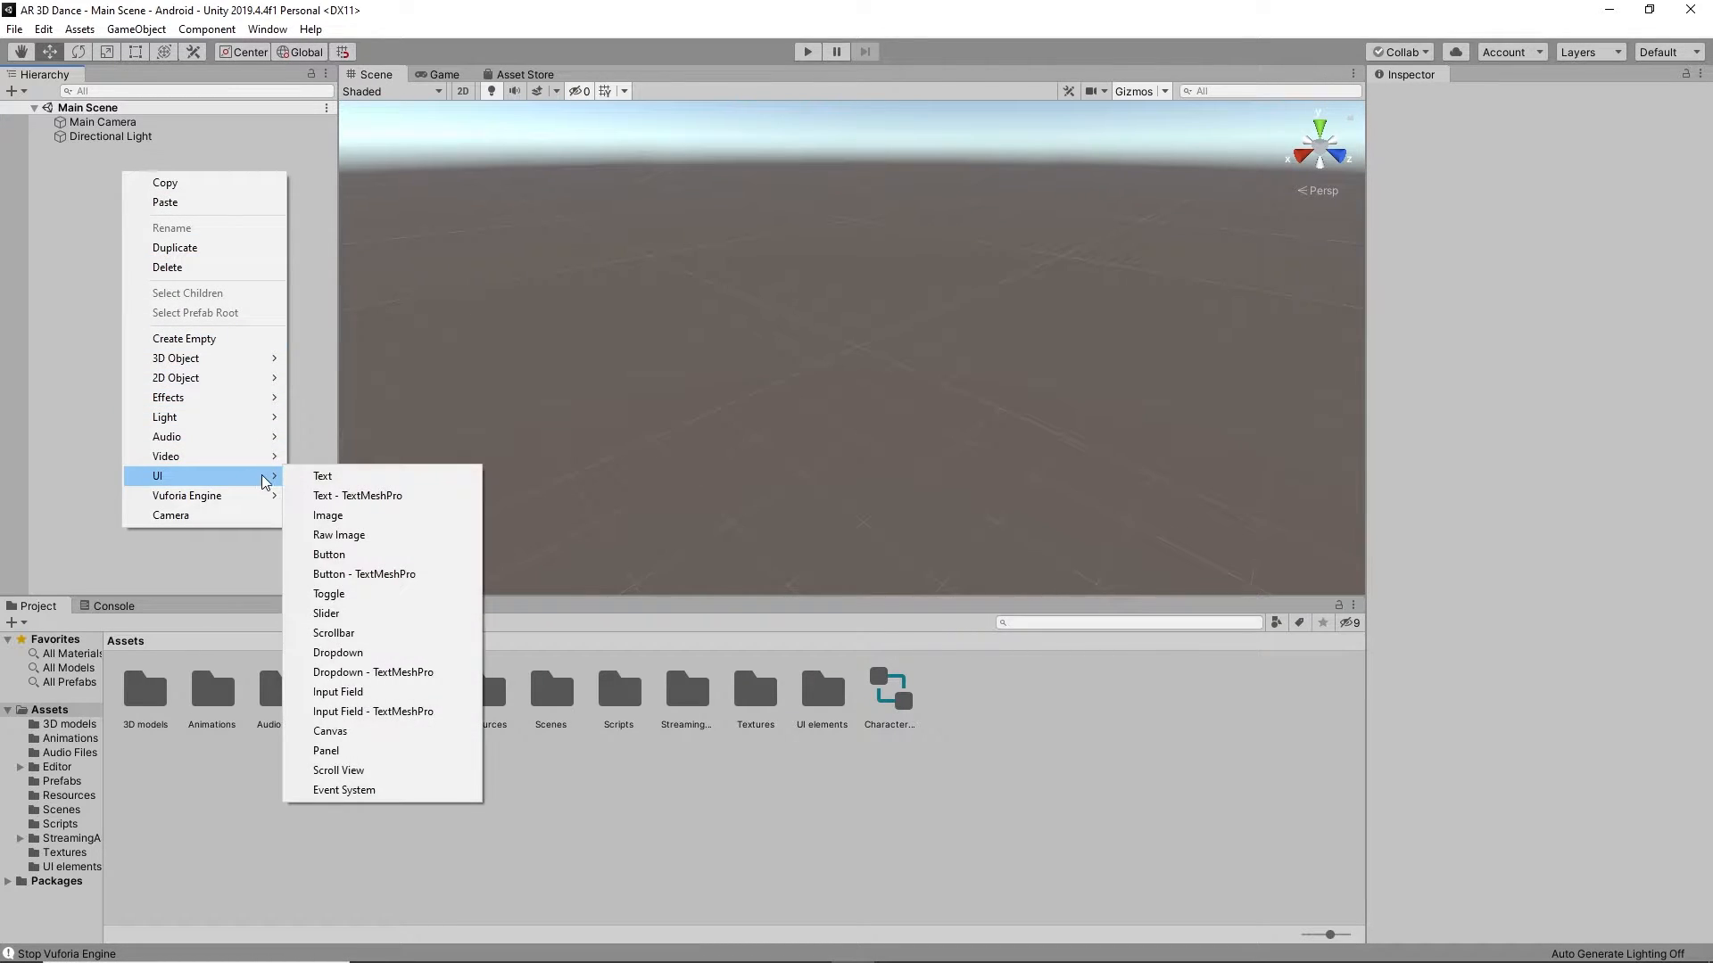
{"action": "left_click", "coordinate": [361, 554]}
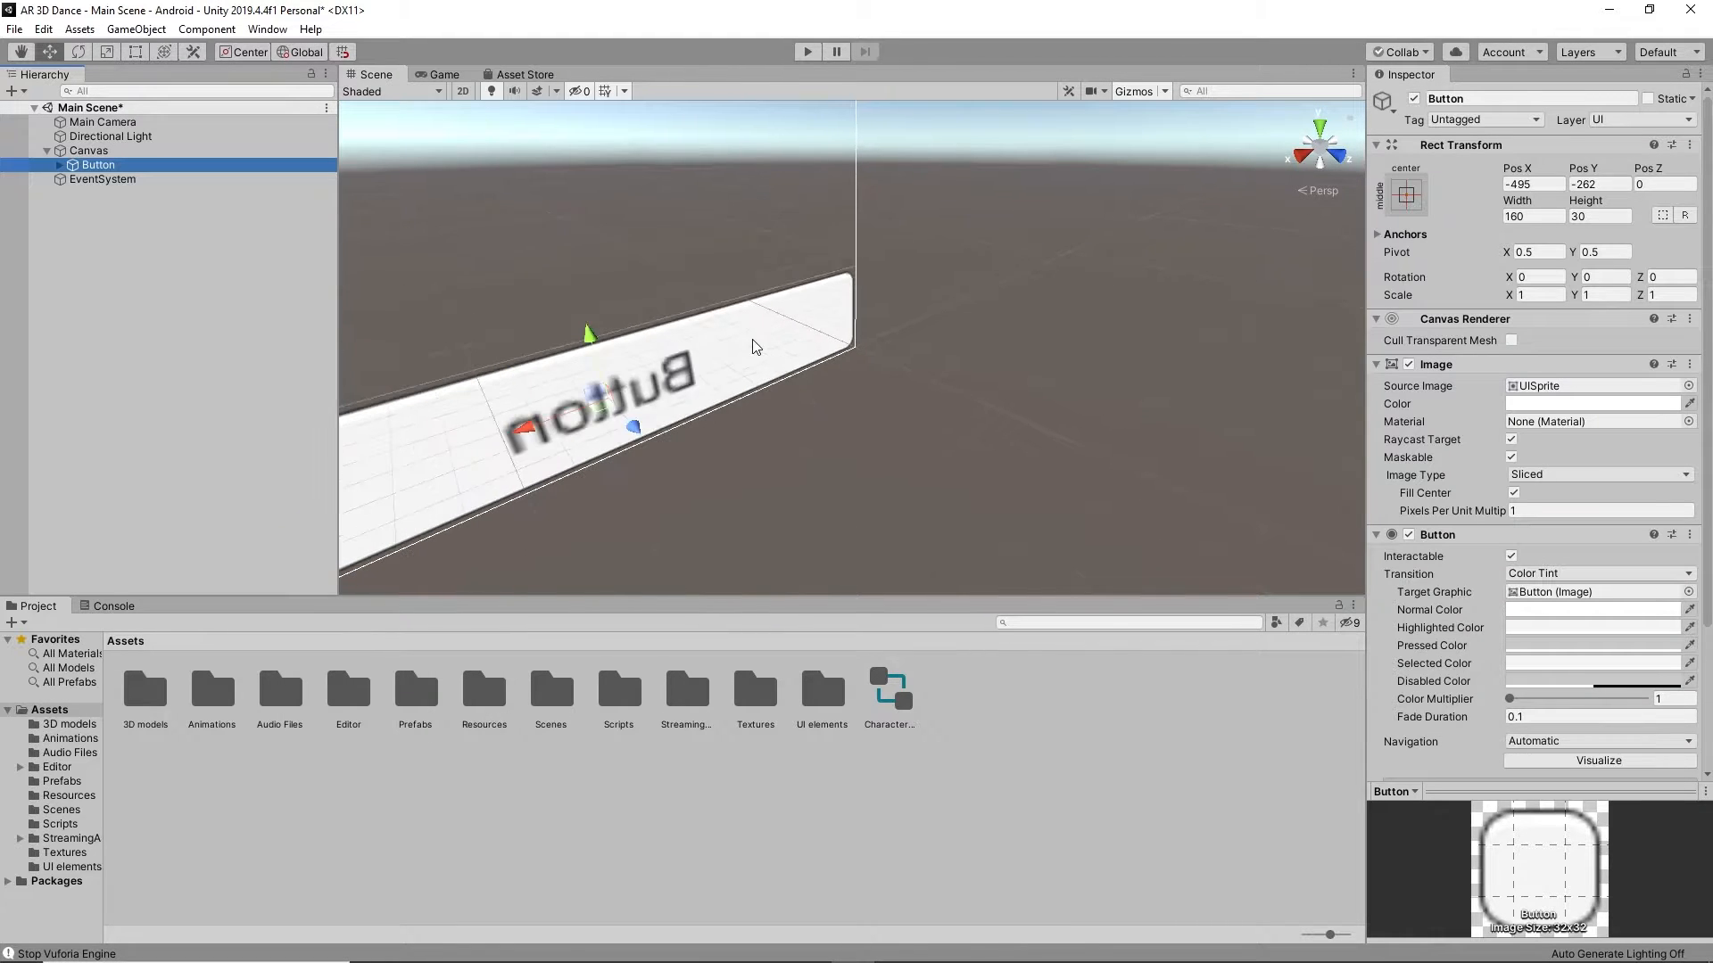
{"action": "left_click", "coordinate": [446, 75]}
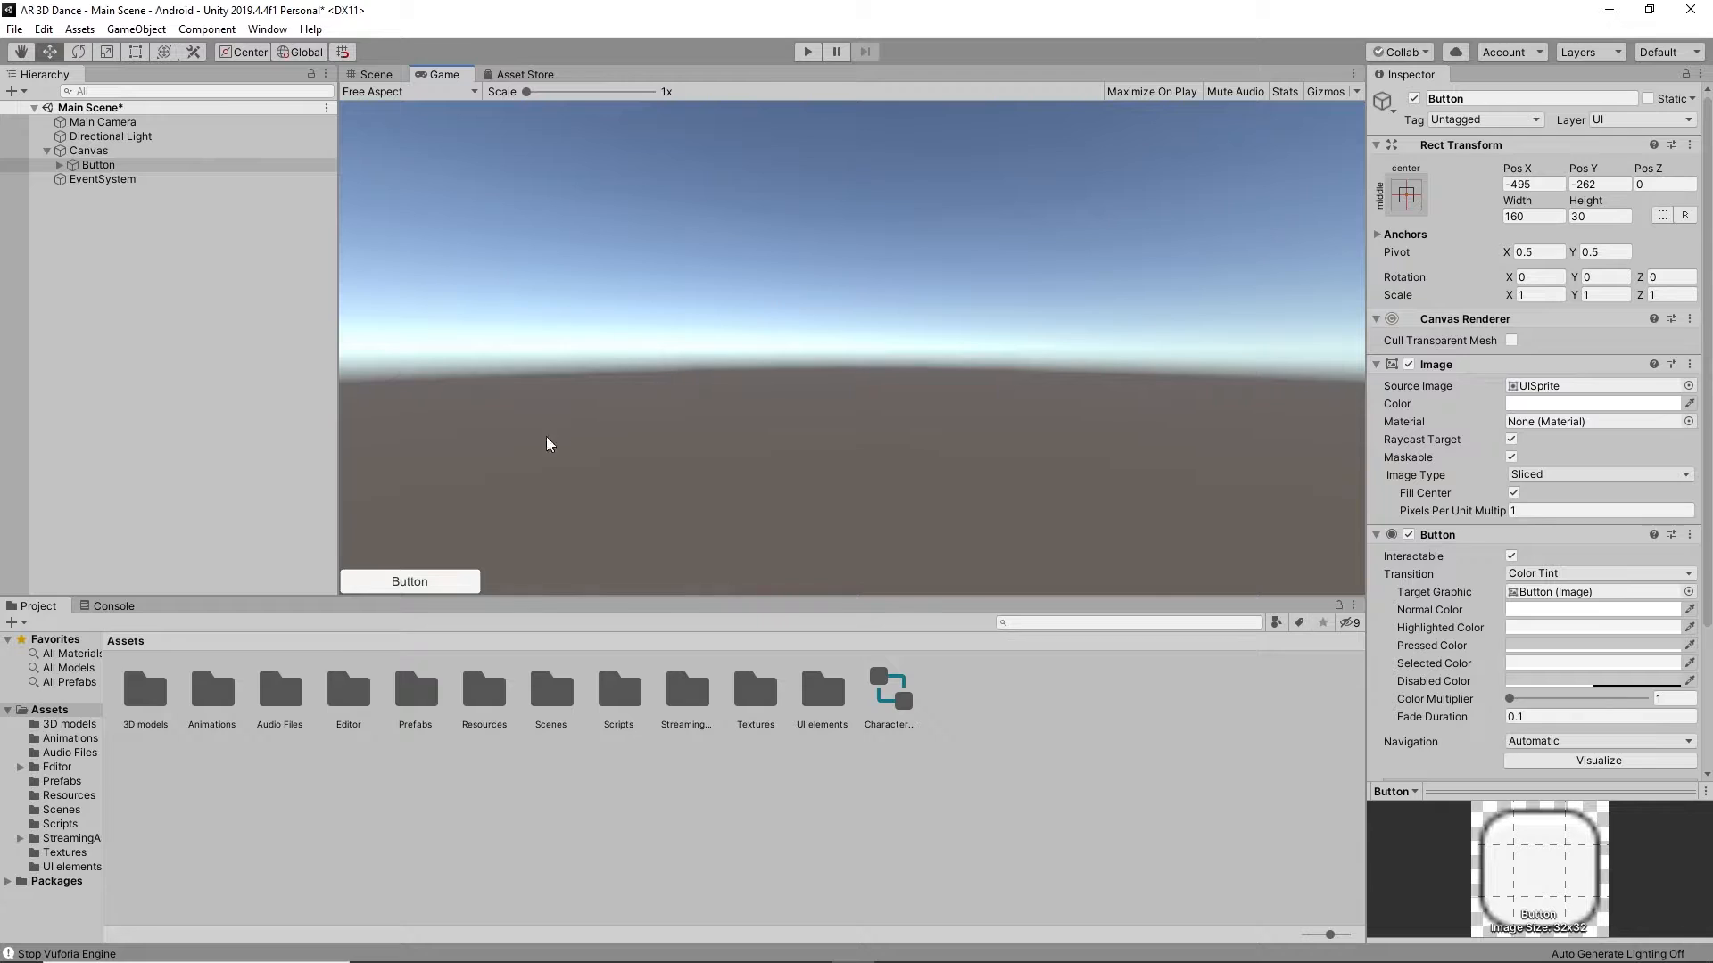
{"action": "left_click", "coordinate": [118, 170]}
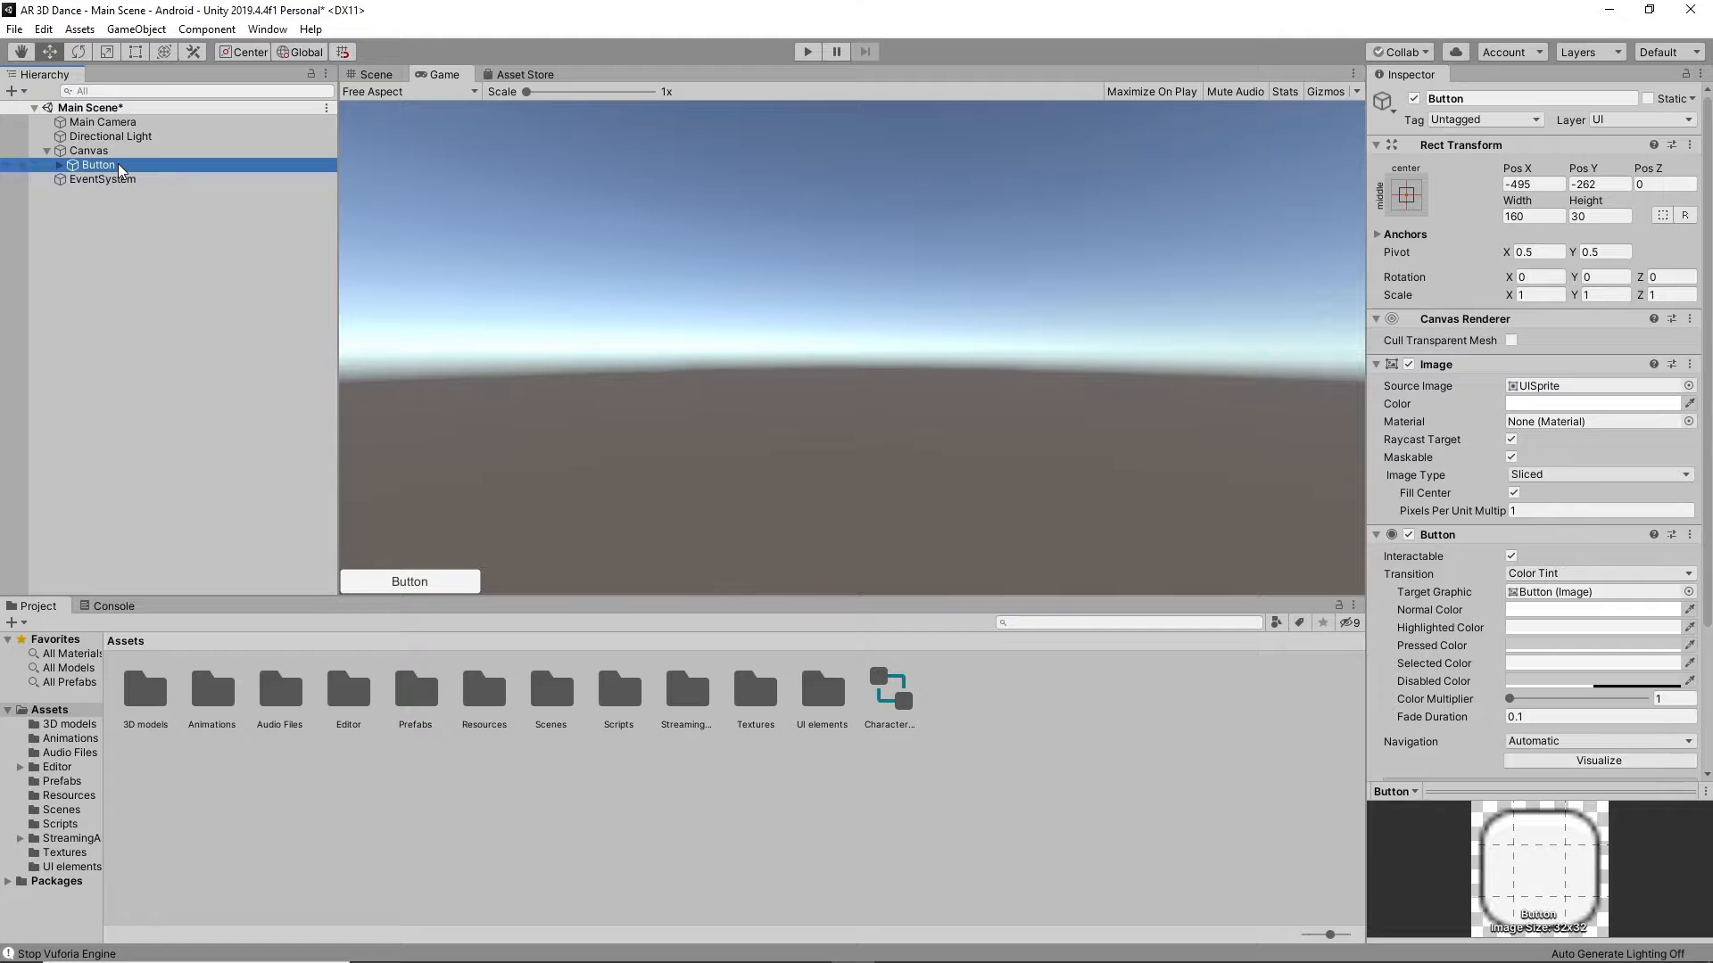
Step: Add a UI Panel as a child of the Canvas
{"action": "right_click", "coordinate": [132, 151]}
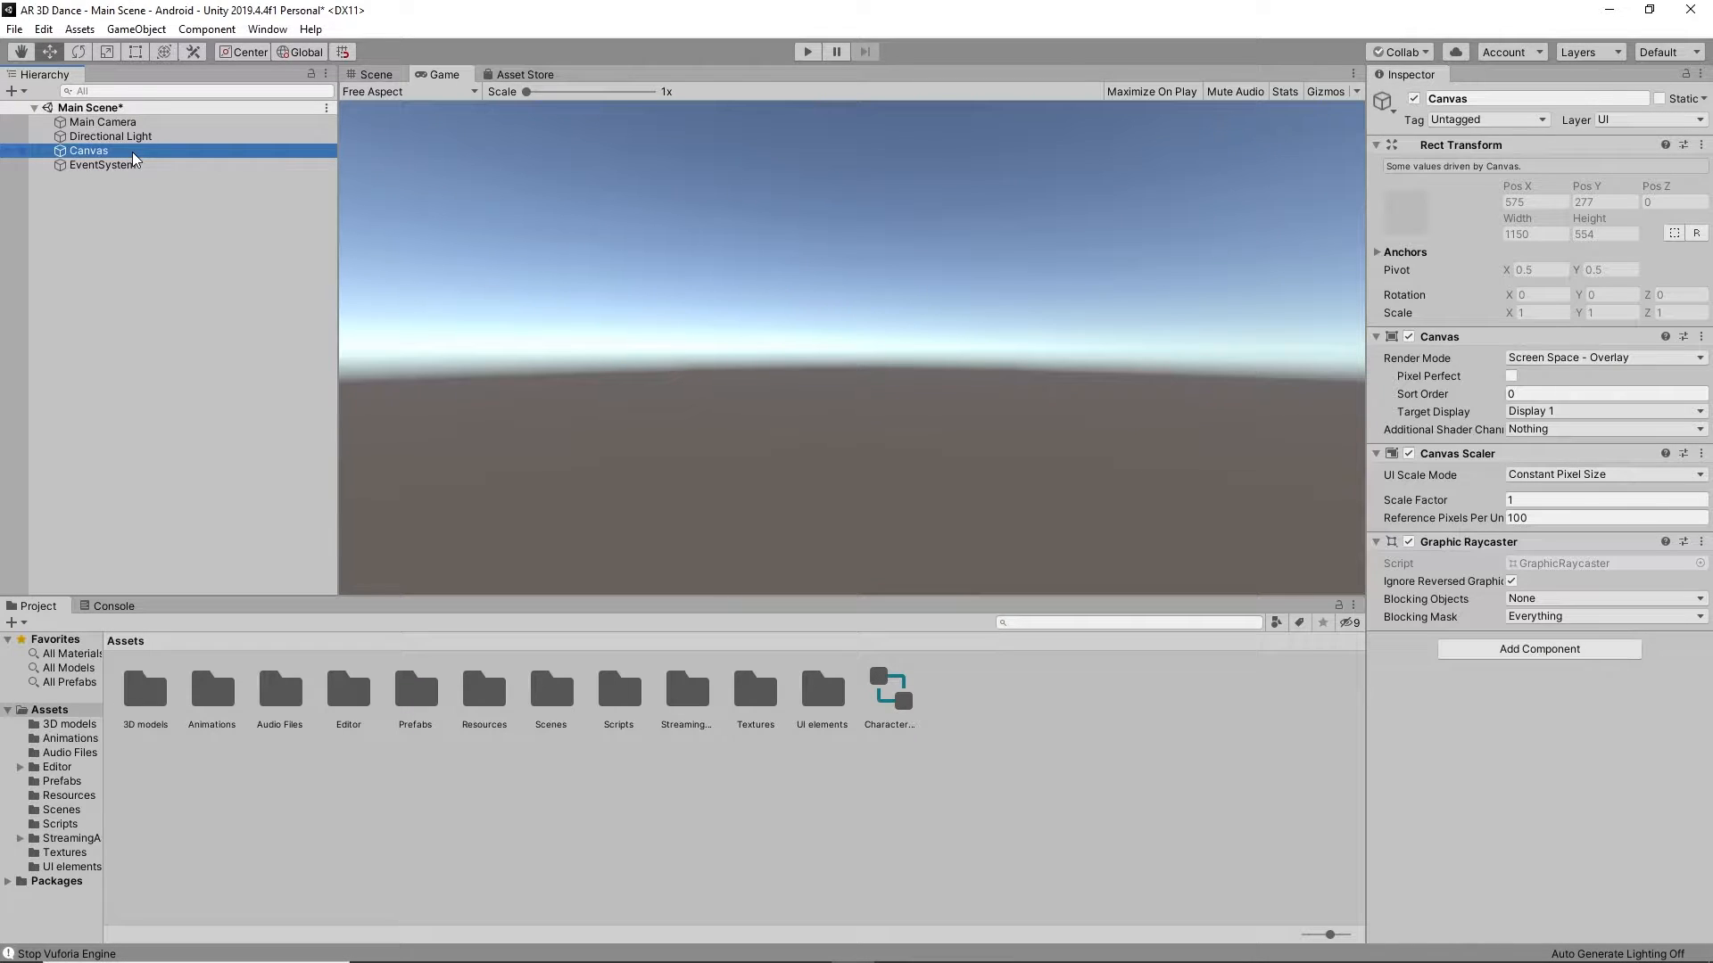
{"action": "mouse_move", "coordinate": [268, 456]}
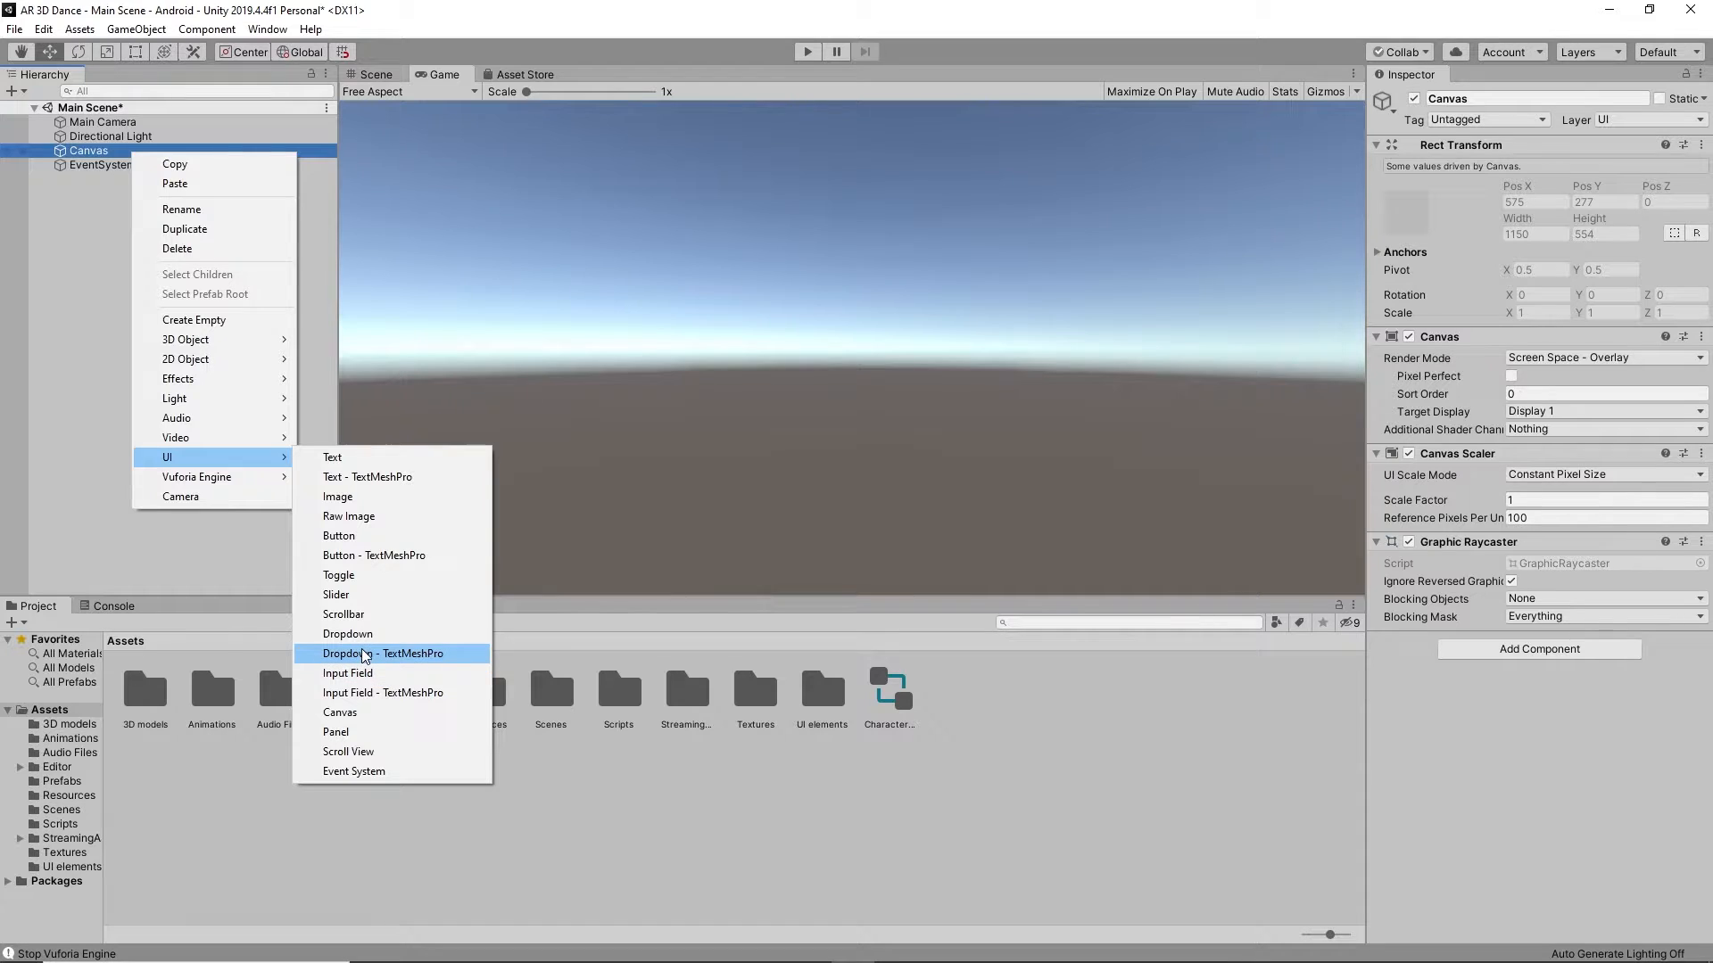
{"action": "left_click", "coordinate": [356, 732]}
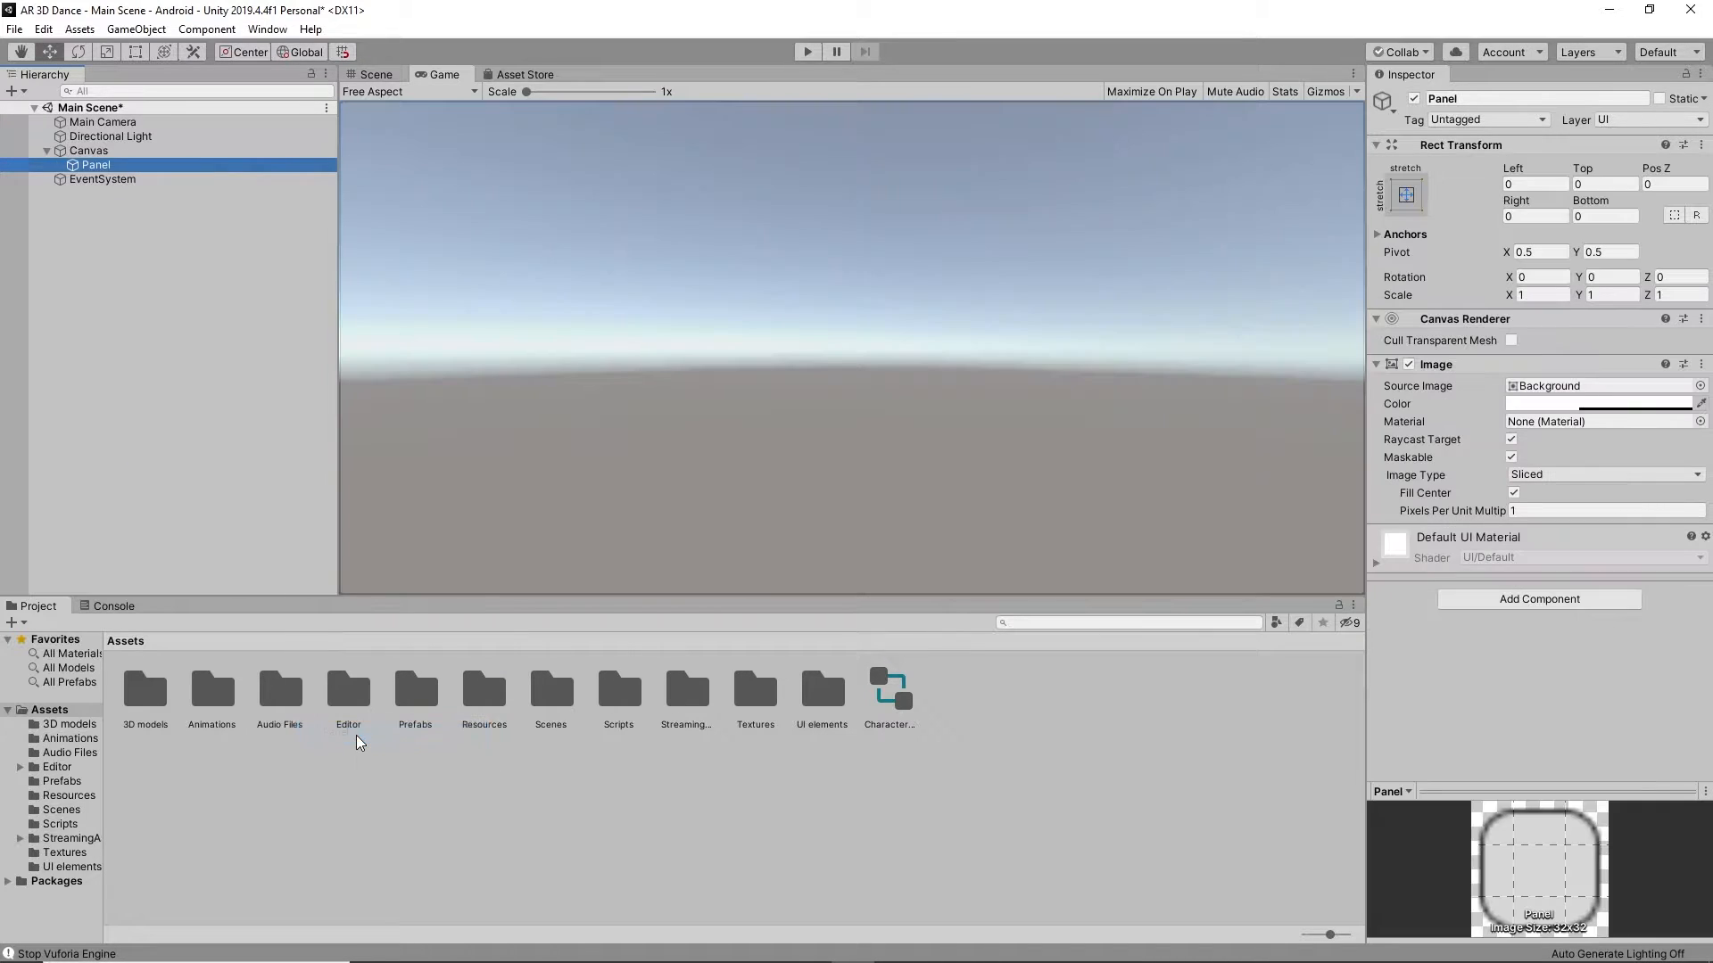
Step: Add a UI Button inside the Panel and duplicate it twice to have three buttons
{"action": "left_click", "coordinate": [376, 74]}
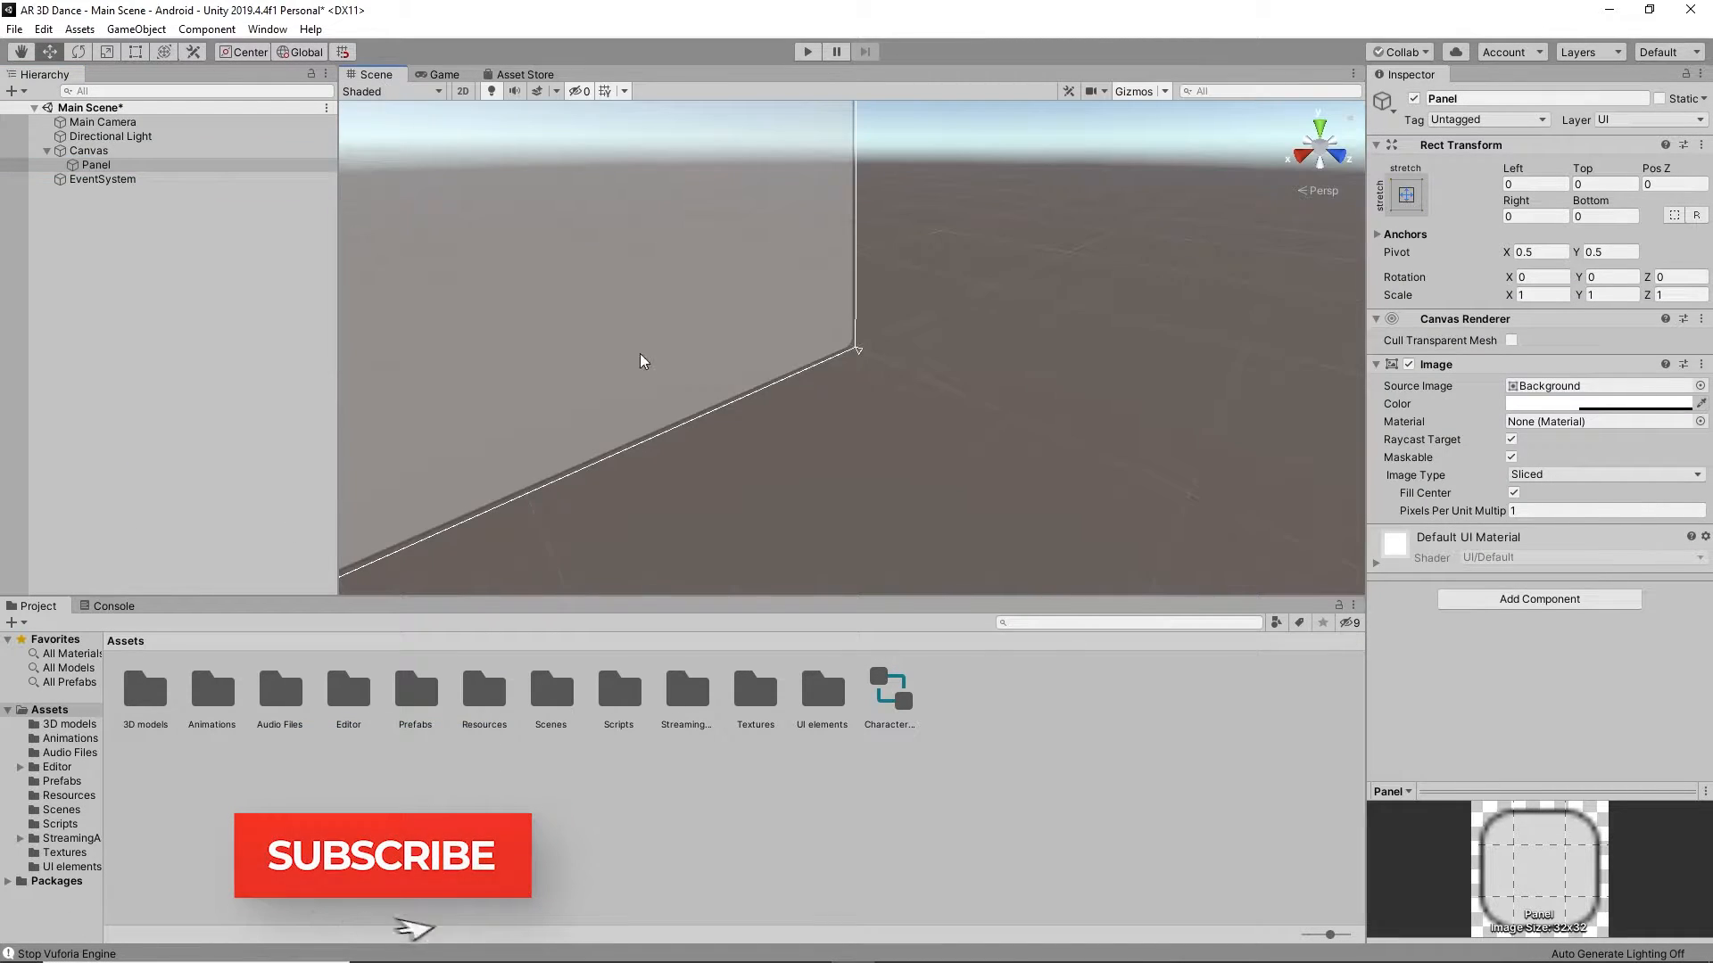
{"action": "left_click", "coordinate": [22, 54]}
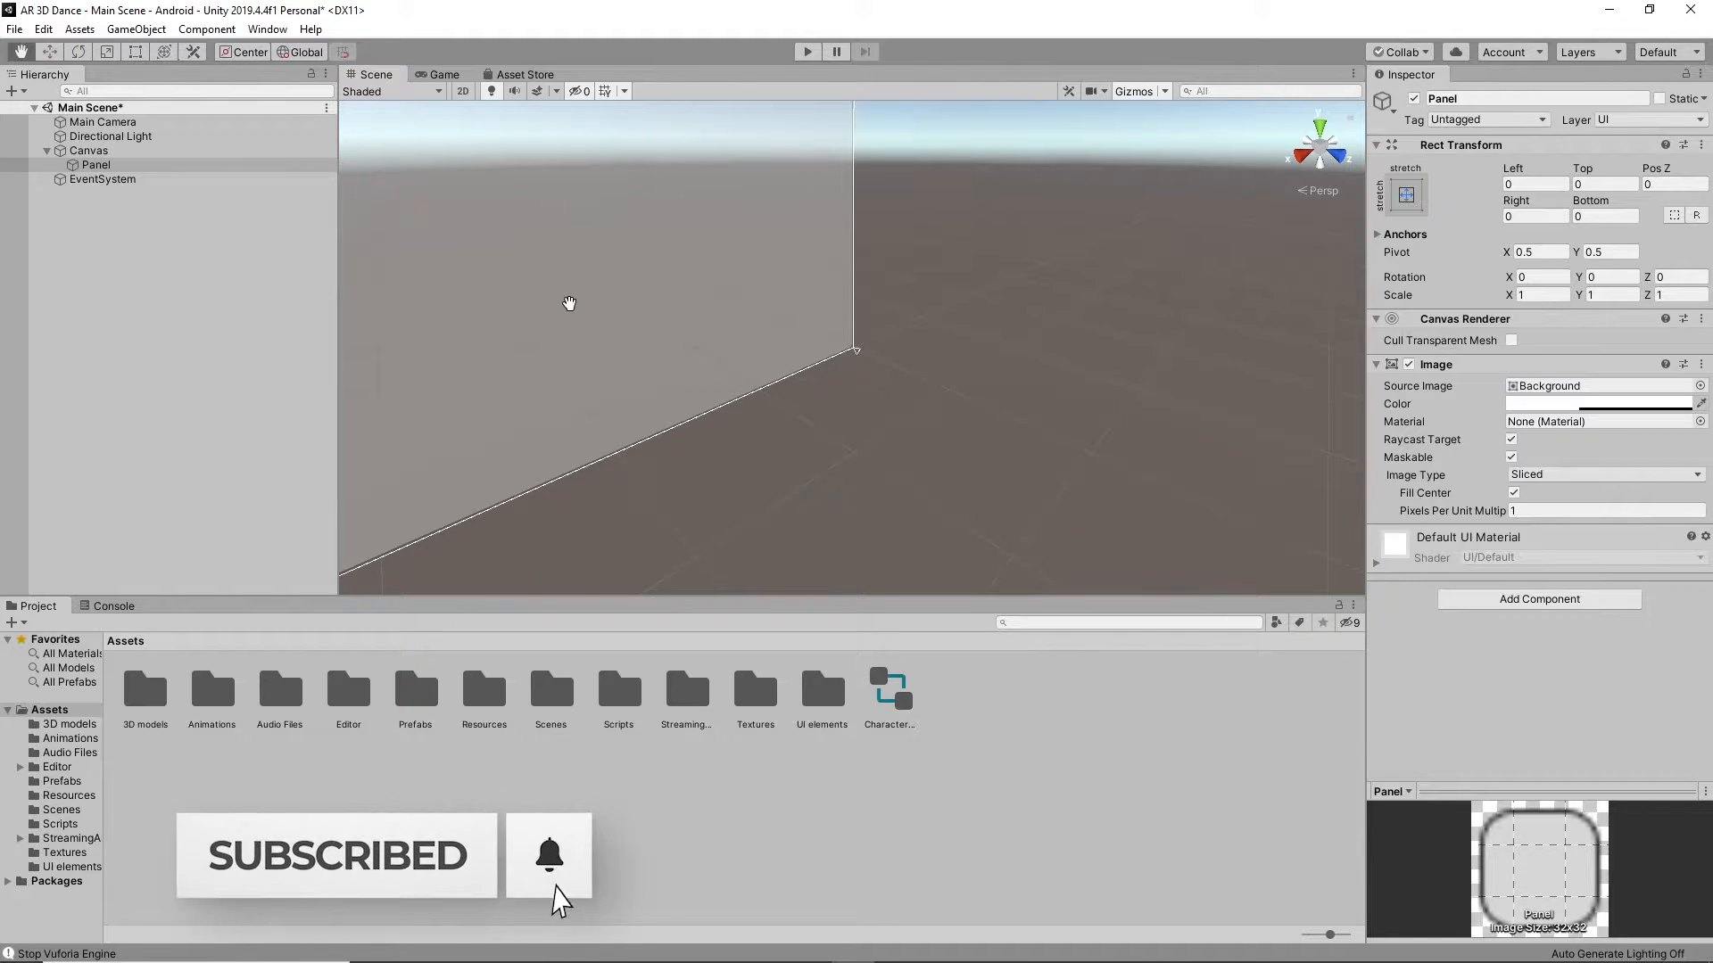
{"action": "left_click_drag", "start_coordinate": [570, 303], "coordinate": [1215, 465]}
{"action": "right_click_drag", "start_coordinate": [1215, 466], "coordinate": [840, 337]}
{"action": "right_click_drag", "start_coordinate": [953, 358], "coordinate": [951, 356]}
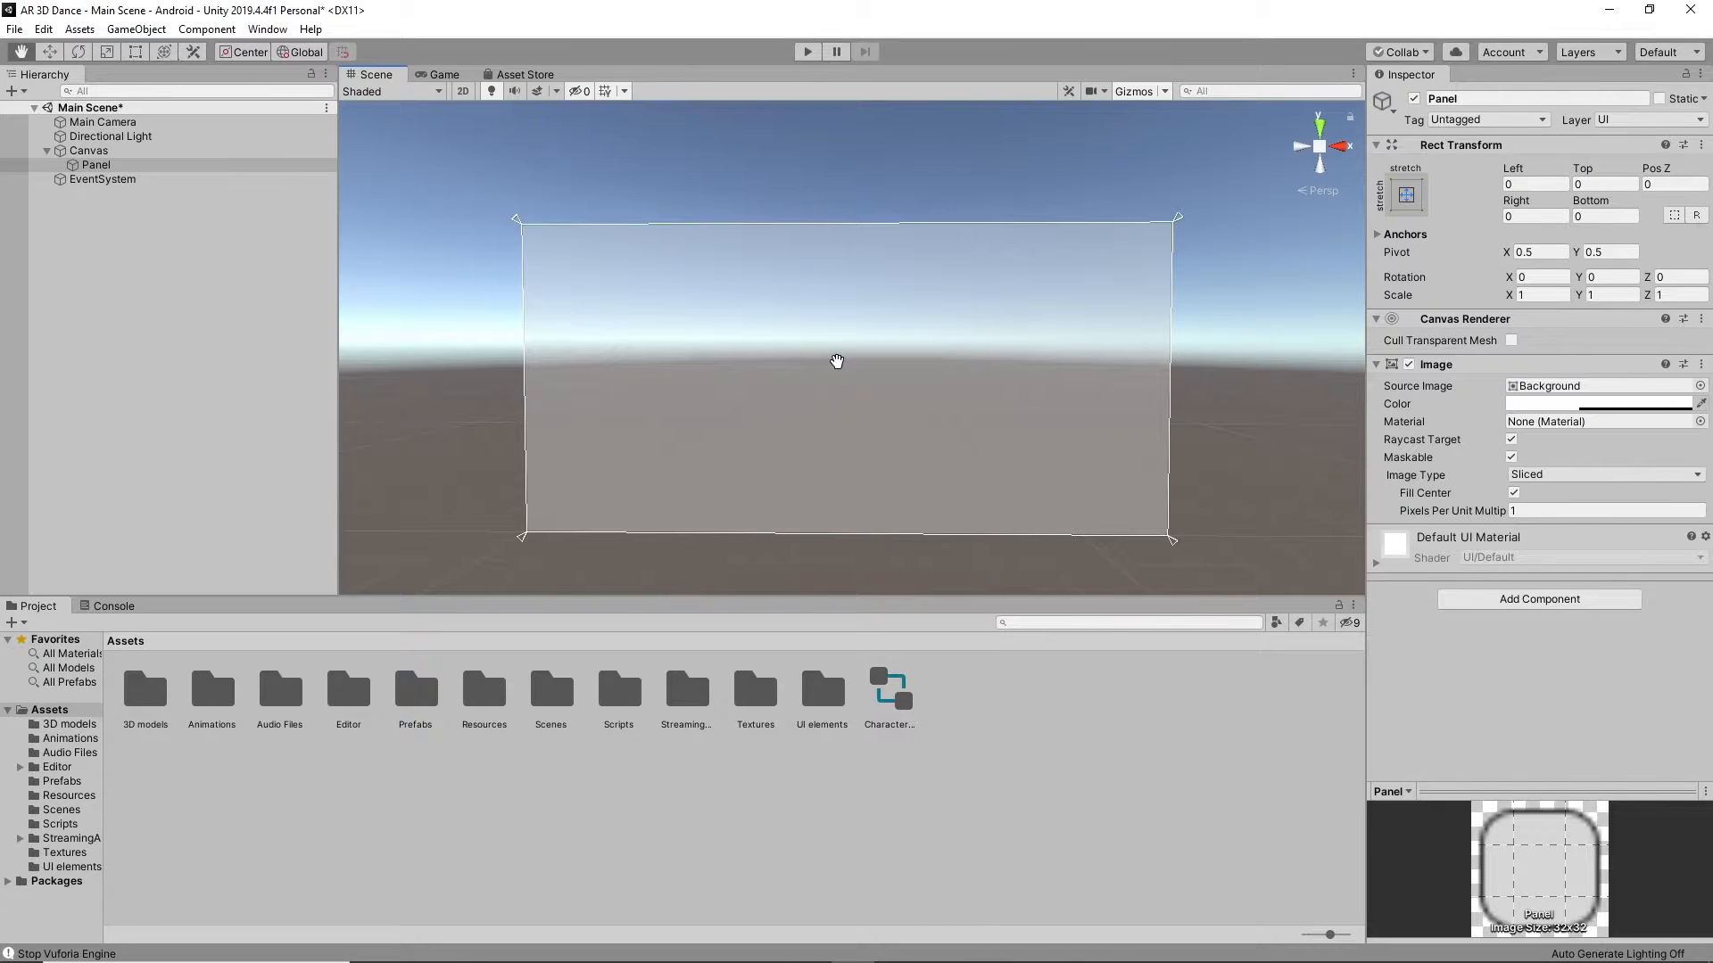
{"action": "right_click_drag", "start_coordinate": [836, 362], "coordinate": [833, 361]}
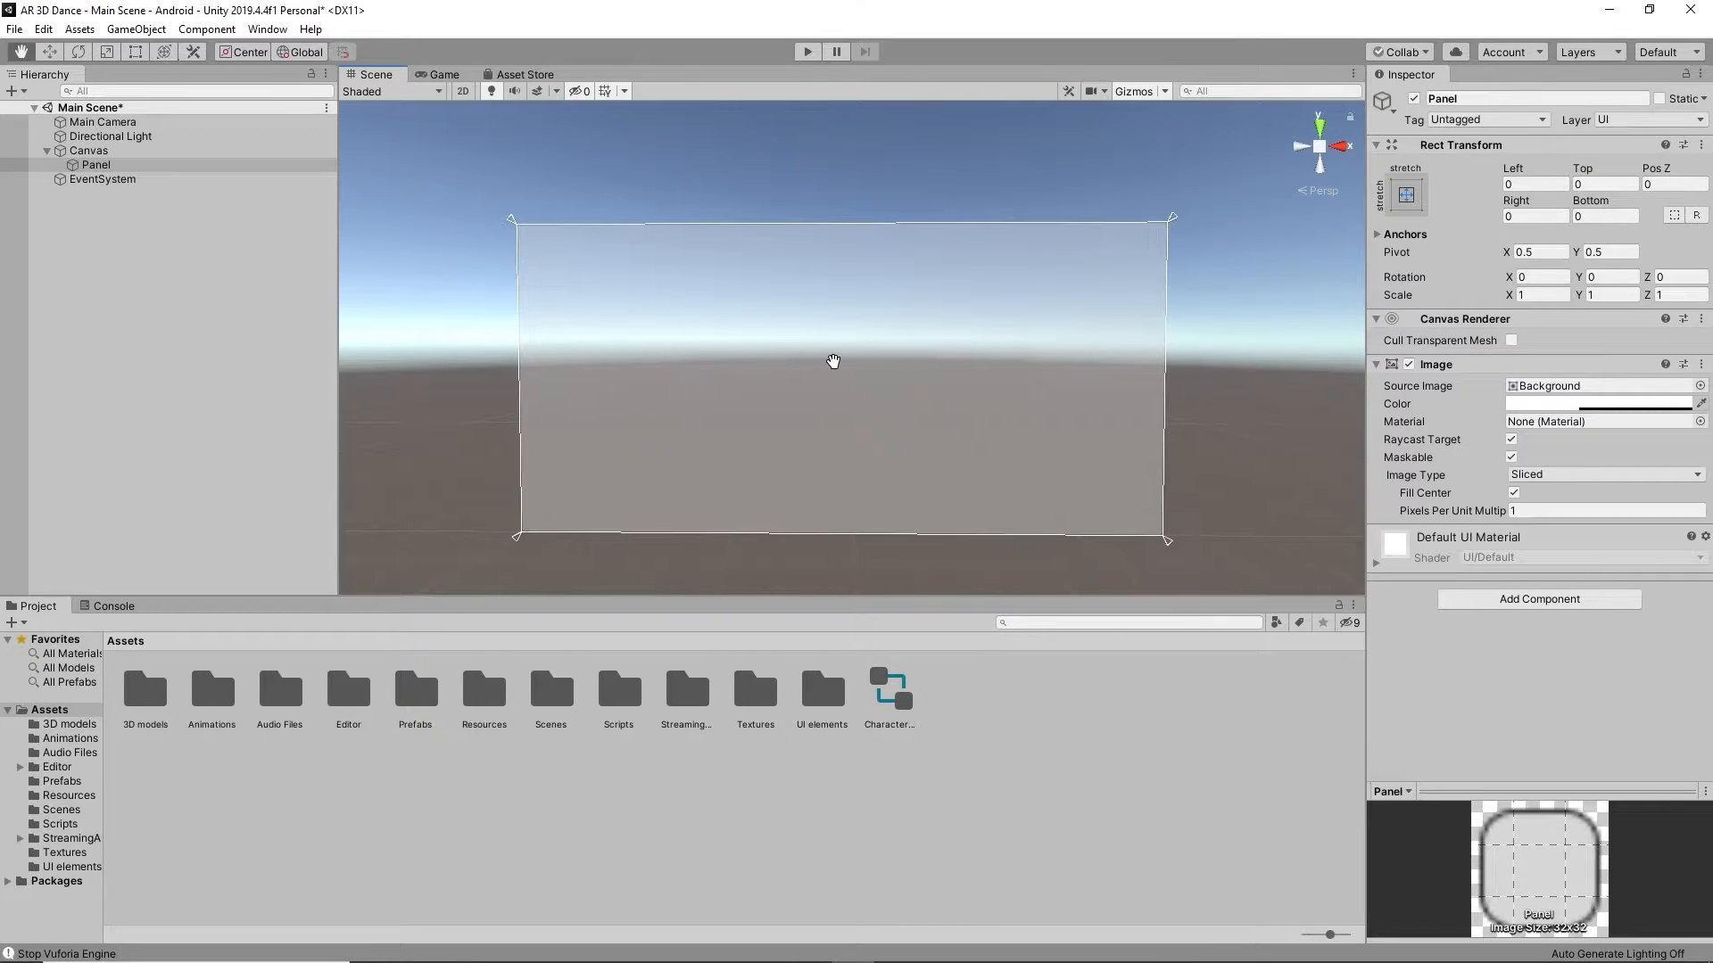
{"action": "right_click", "coordinate": [197, 164]}
{"action": "mouse_move", "coordinate": [345, 471]}
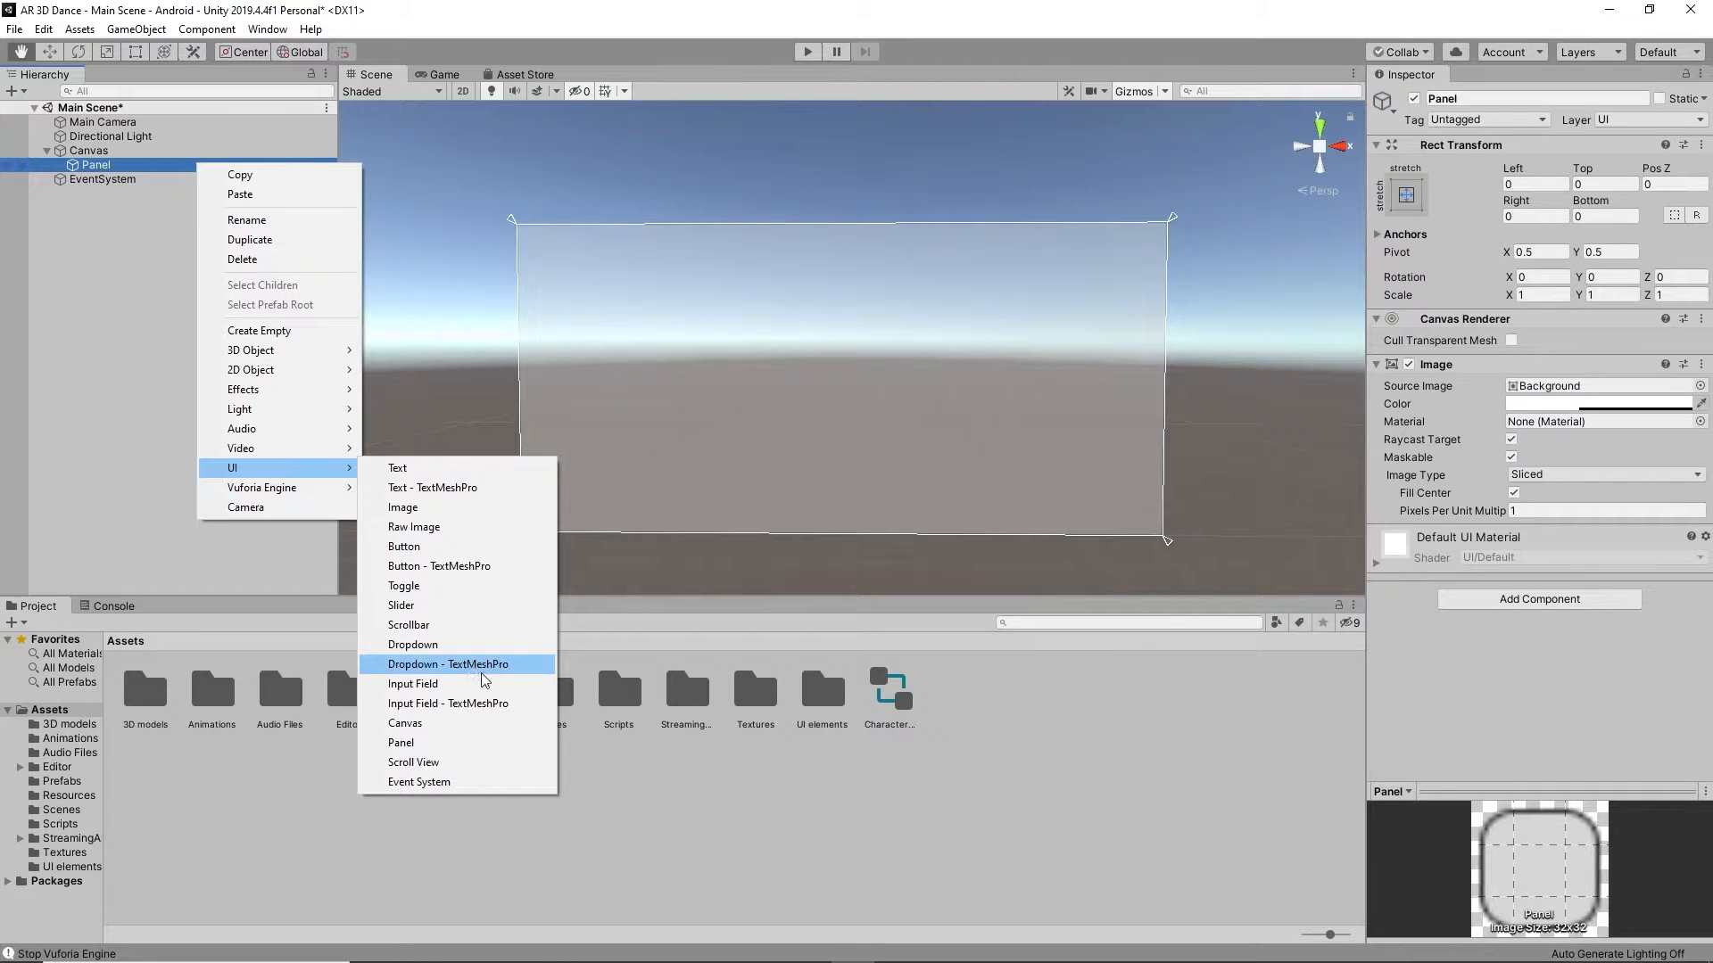
{"action": "left_click", "coordinate": [421, 556]}
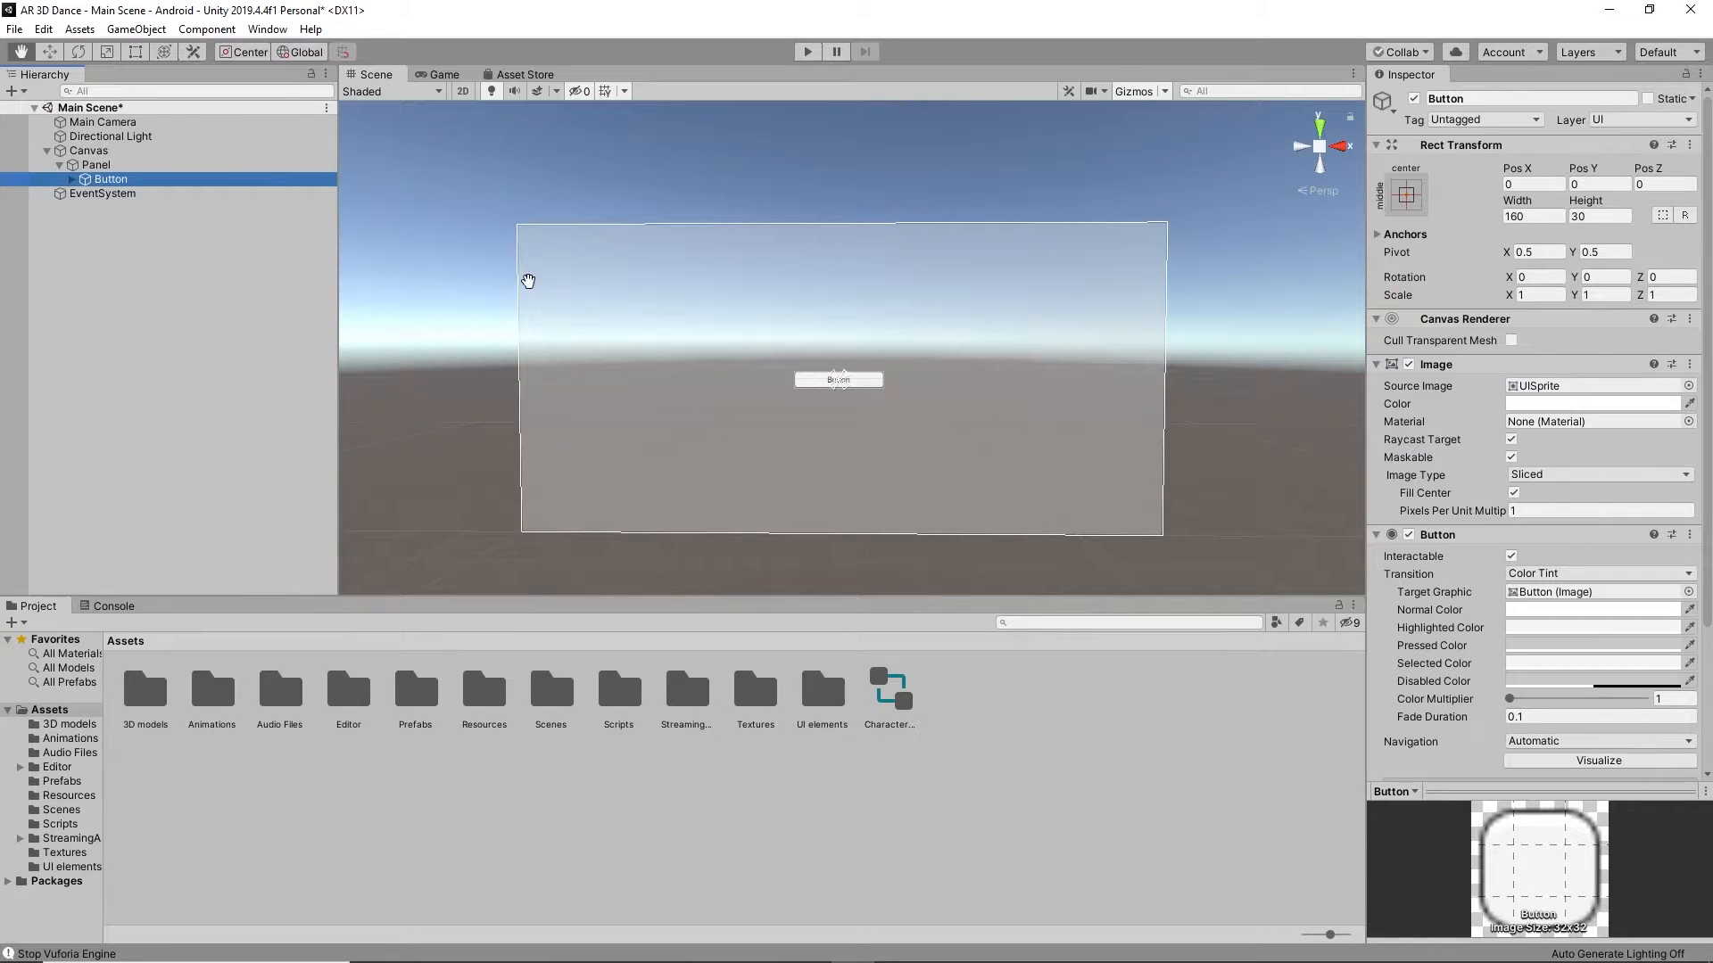
{"action": "key", "text": "ctrl+d"}
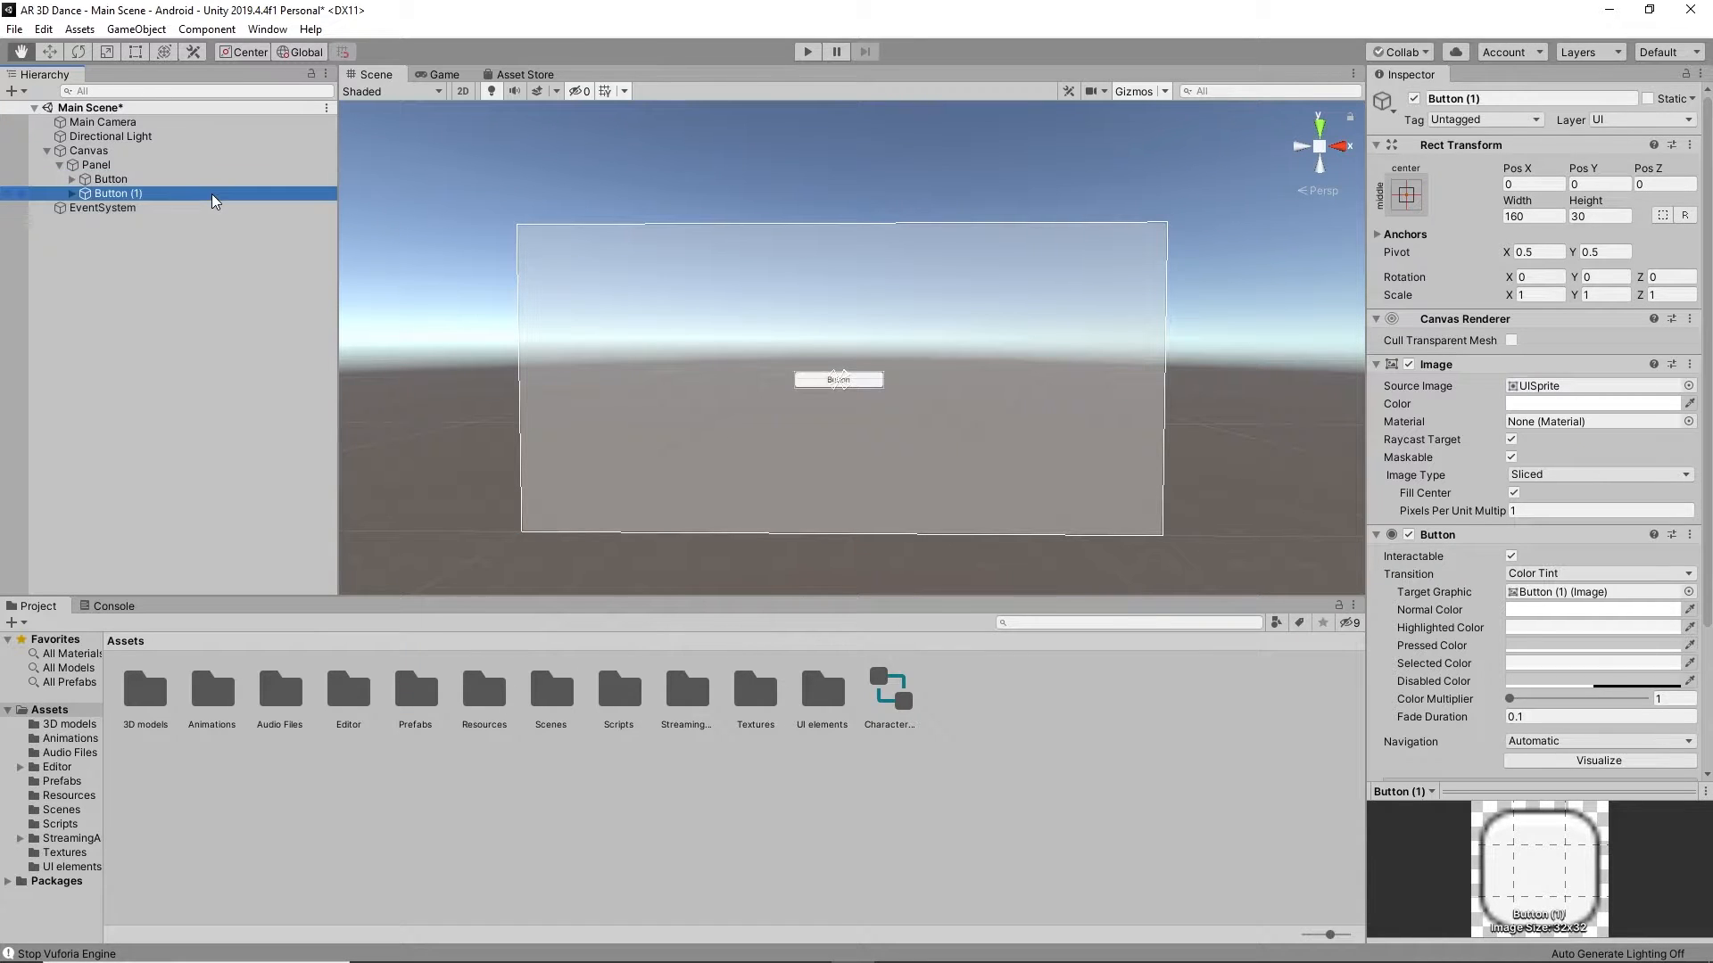
{"action": "key", "text": "ctrl+d"}
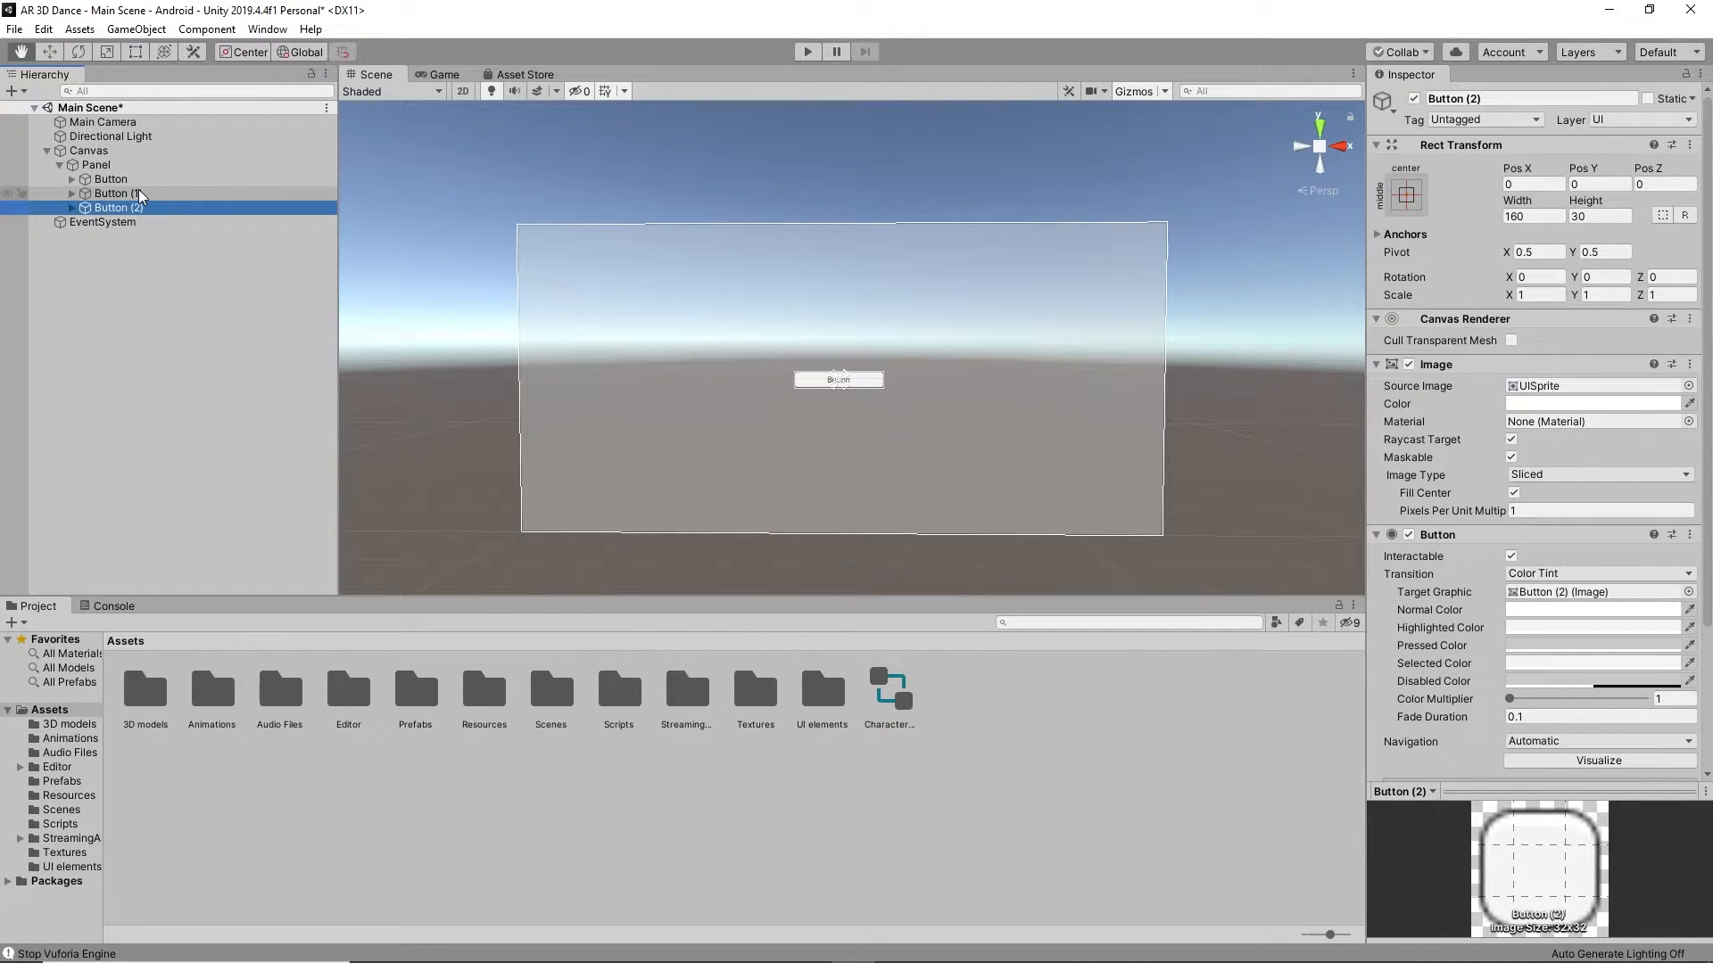
Step: Move the first button straight up from the panel's centre, above the two duplicates
{"action": "left_click", "coordinate": [137, 192]}
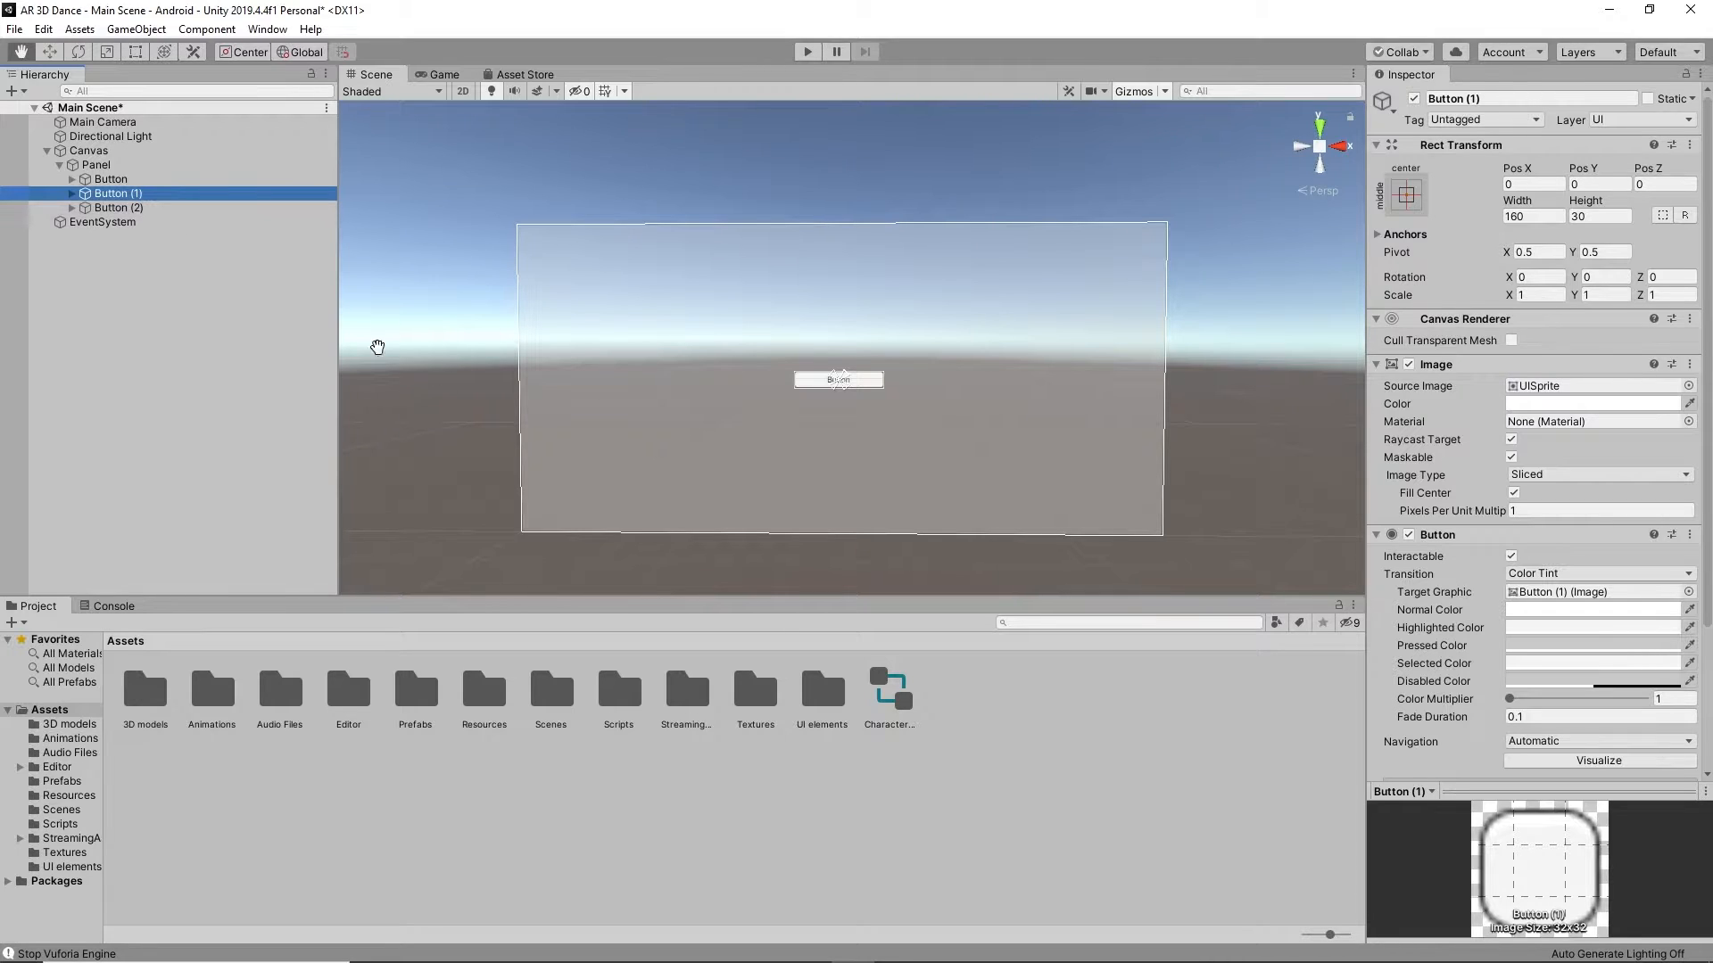
{"action": "left_click", "coordinate": [121, 179]}
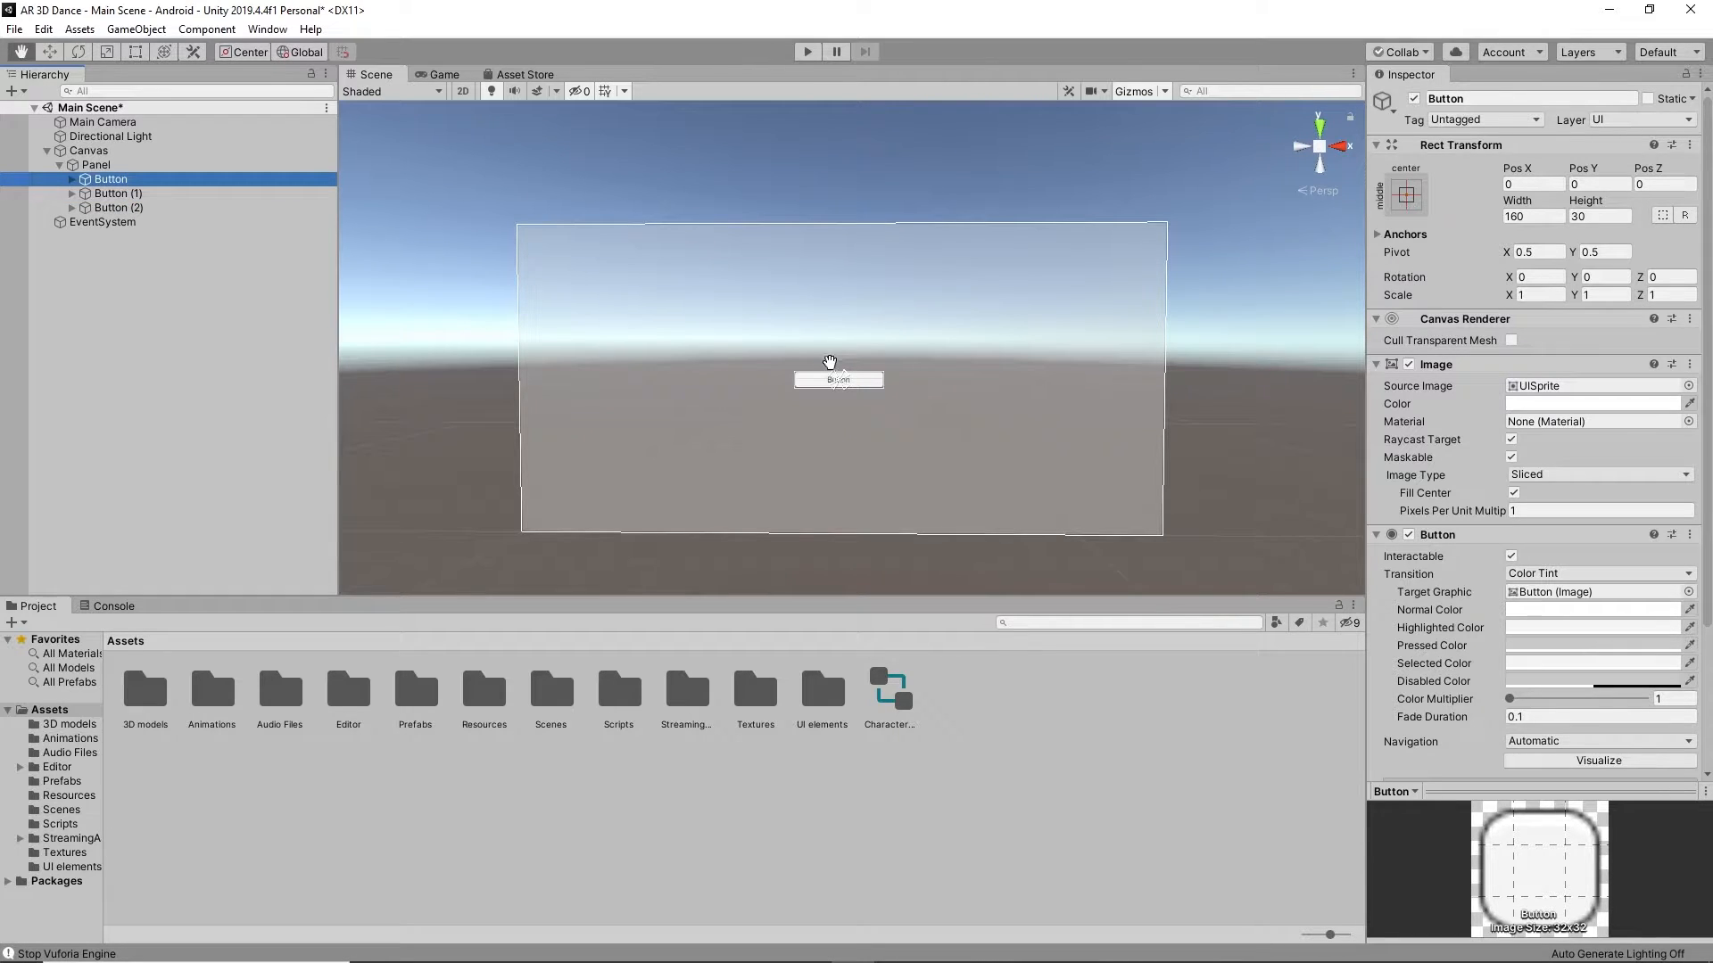
{"action": "left_click", "coordinate": [49, 51]}
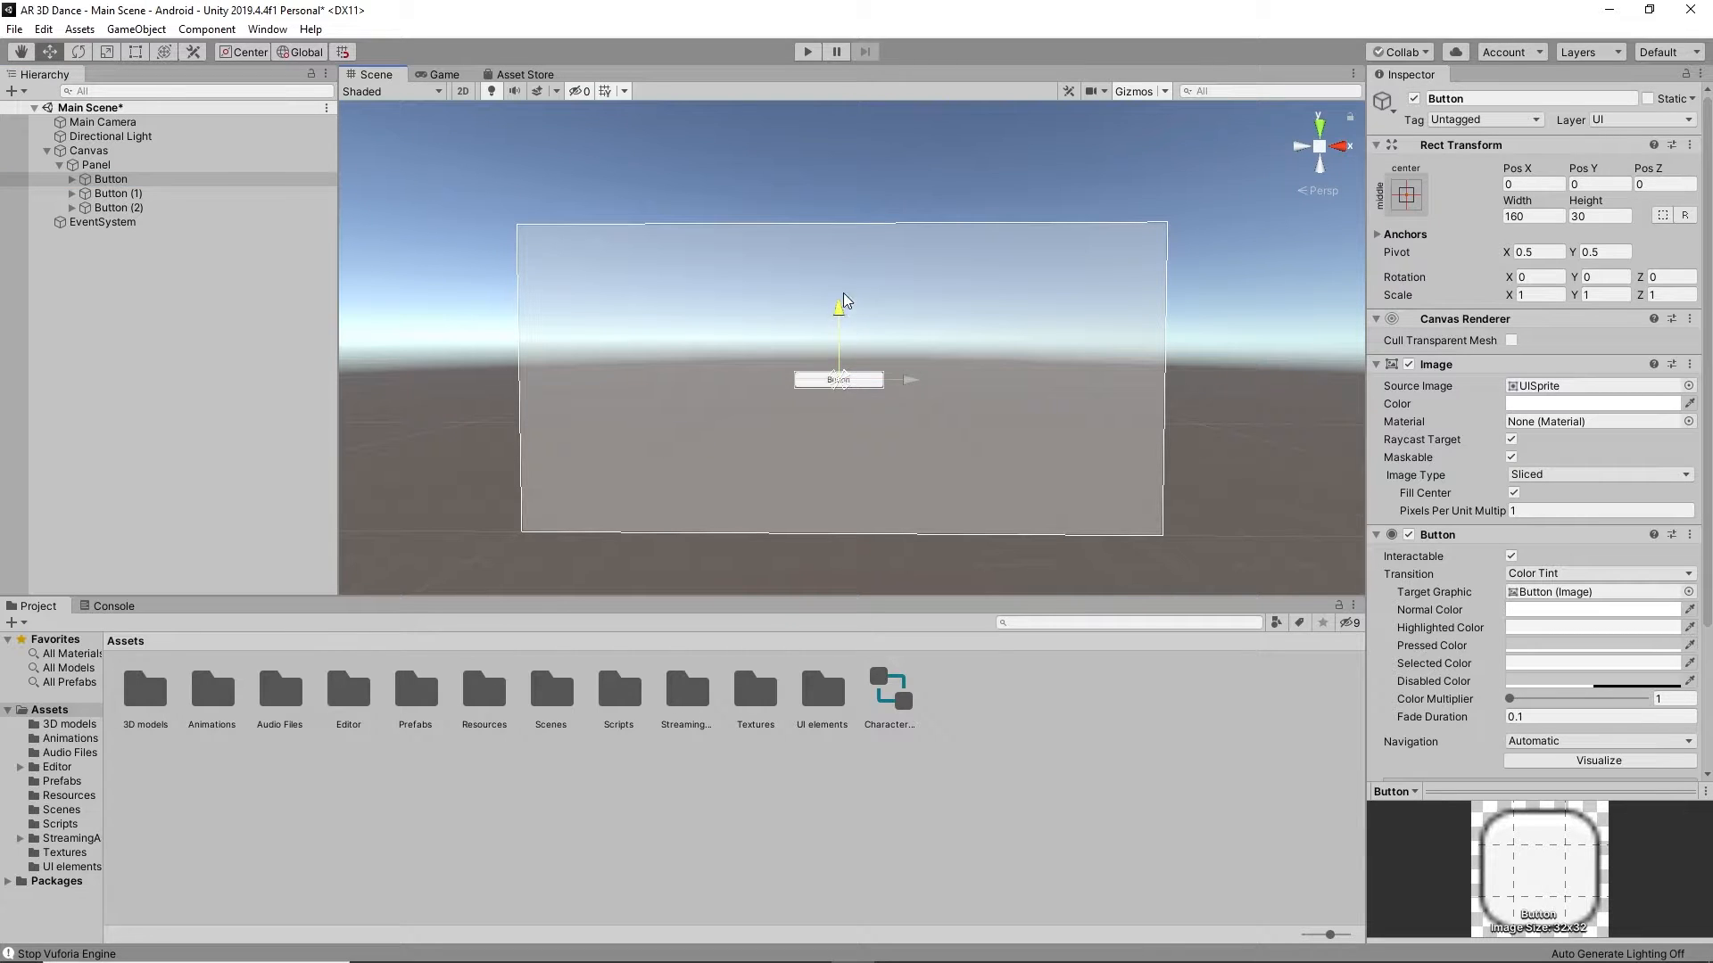
{"action": "left_click_drag", "start_coordinate": [843, 293], "coordinate": [847, 234]}
Step: Spread the first button's anchors into a wide rectangle around it in the upper middle of the panel
{"action": "left_click_drag", "start_coordinate": [835, 377], "coordinate": [757, 281]}
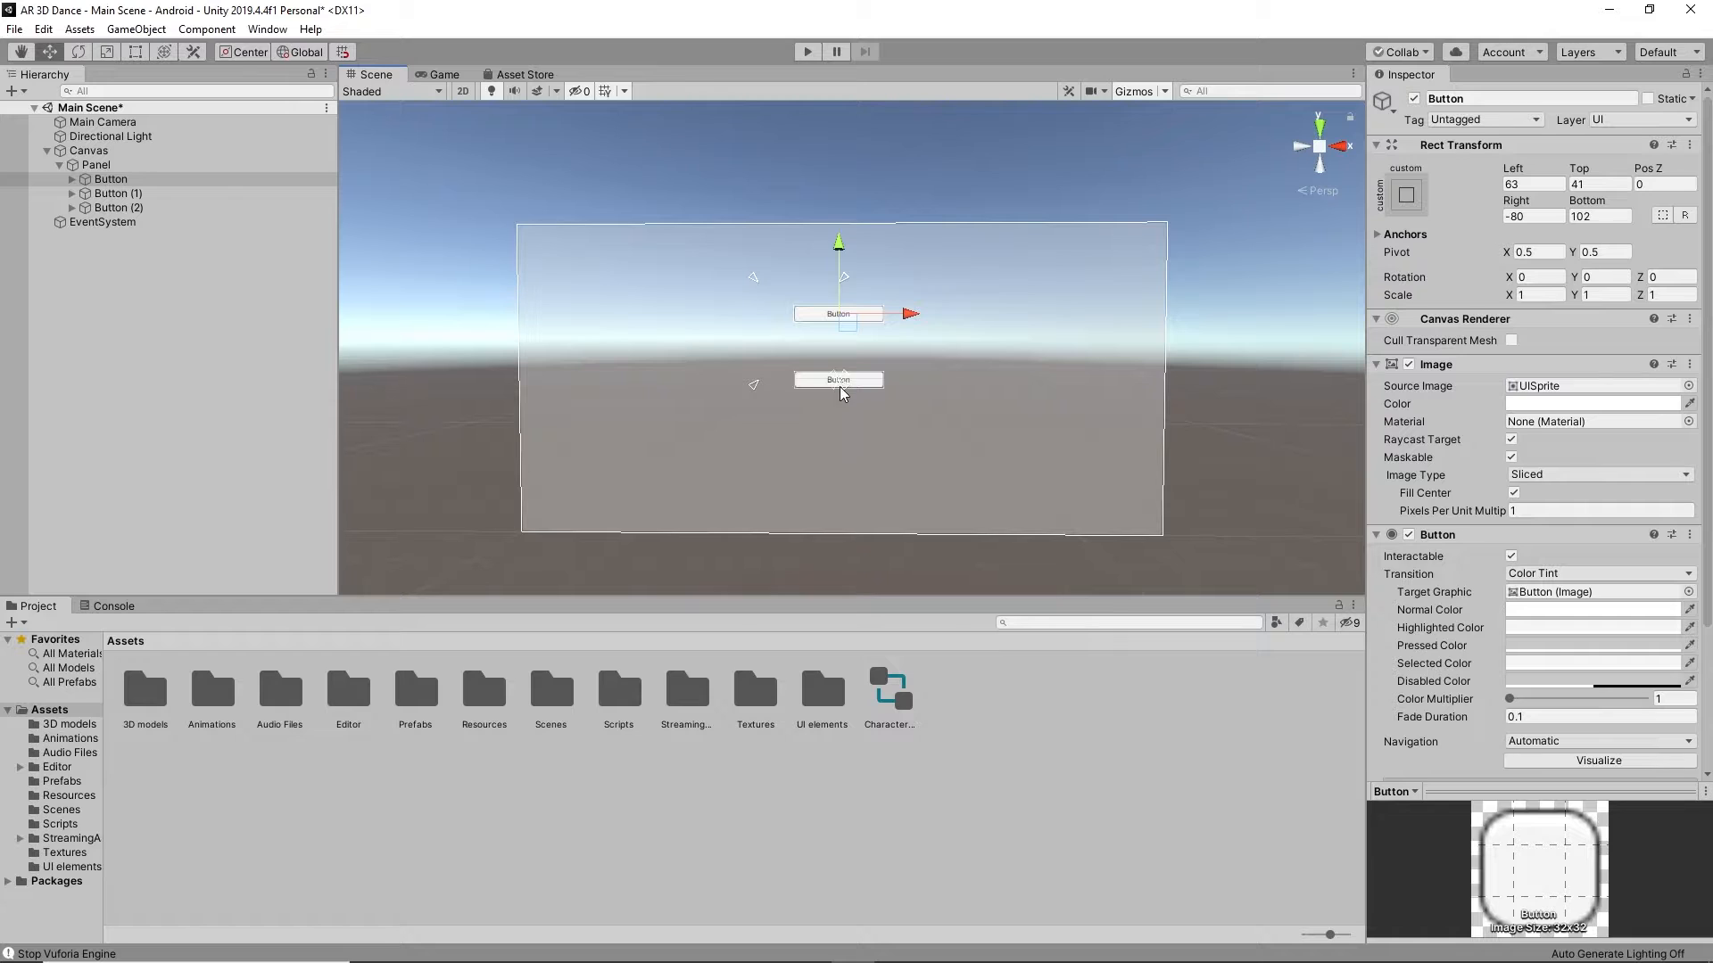
{"action": "left_click_drag", "start_coordinate": [844, 387], "coordinate": [950, 331]}
{"action": "left_click_drag", "start_coordinate": [755, 278], "coordinate": [747, 278]}
Step: Set the first button's Left, Top, Right and Bottom offsets to 0 so it fills its anchors
{"action": "left_click", "coordinate": [1547, 182]}
{"action": "type", "text": "0"}
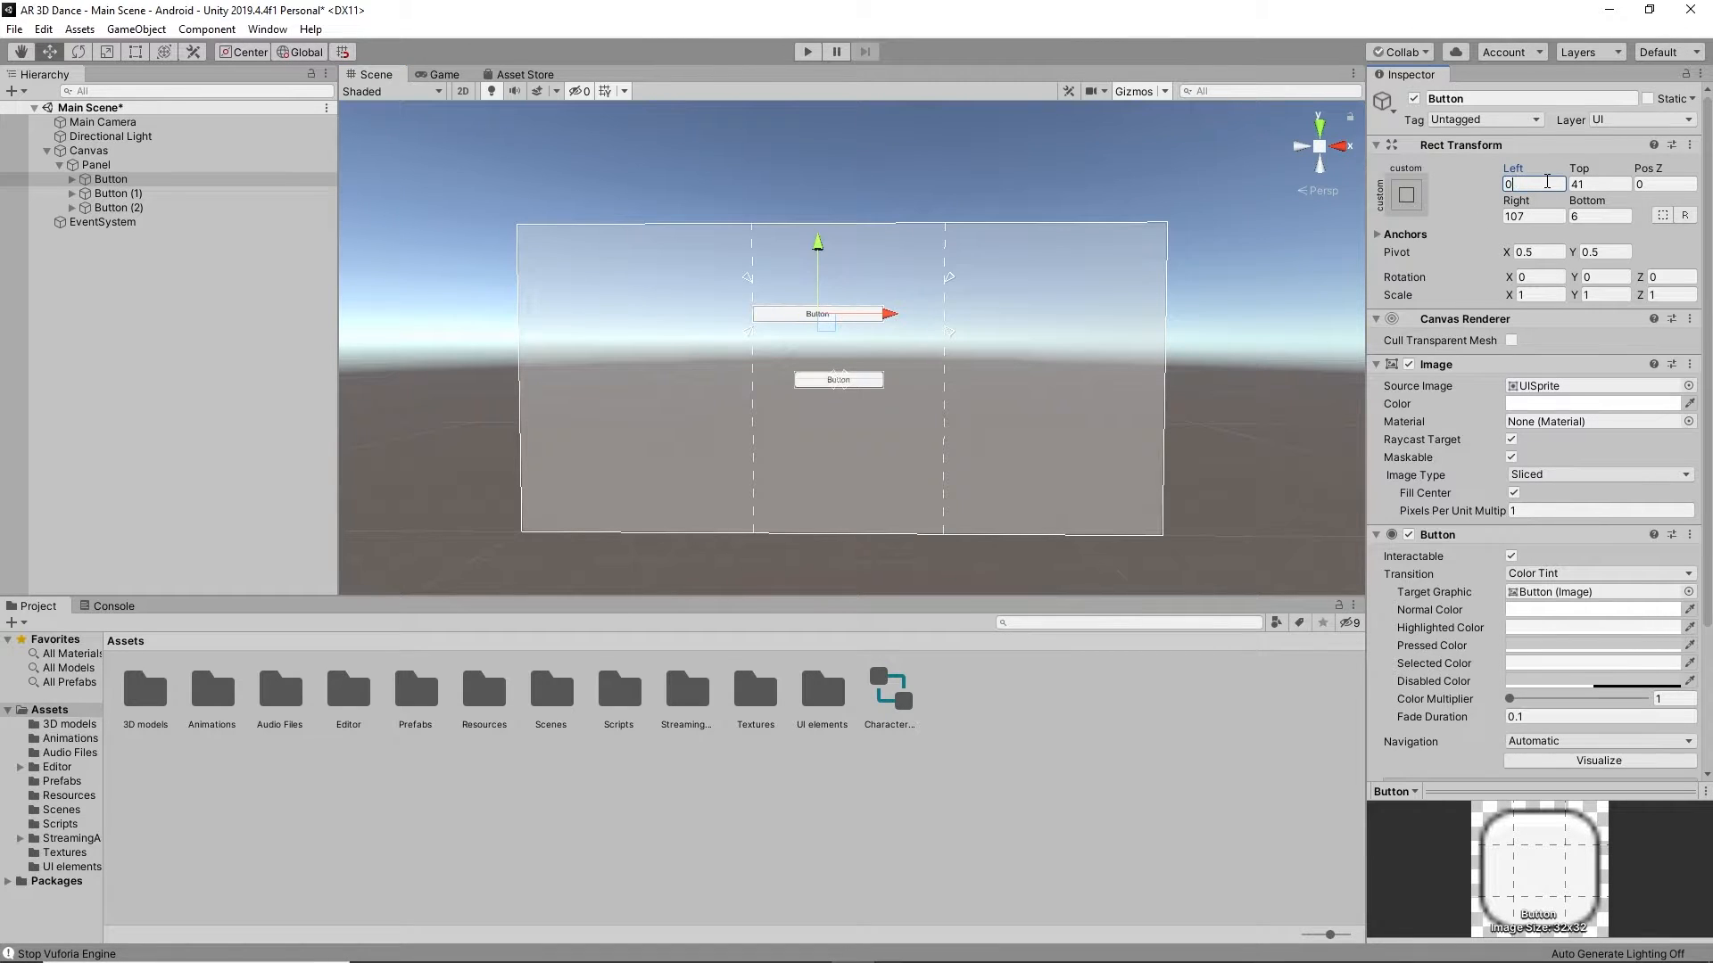
{"action": "left_click", "coordinate": [1596, 183]}
{"action": "type", "text": "0"}
{"action": "left_click", "coordinate": [1532, 216]}
{"action": "type", "text": "0"}
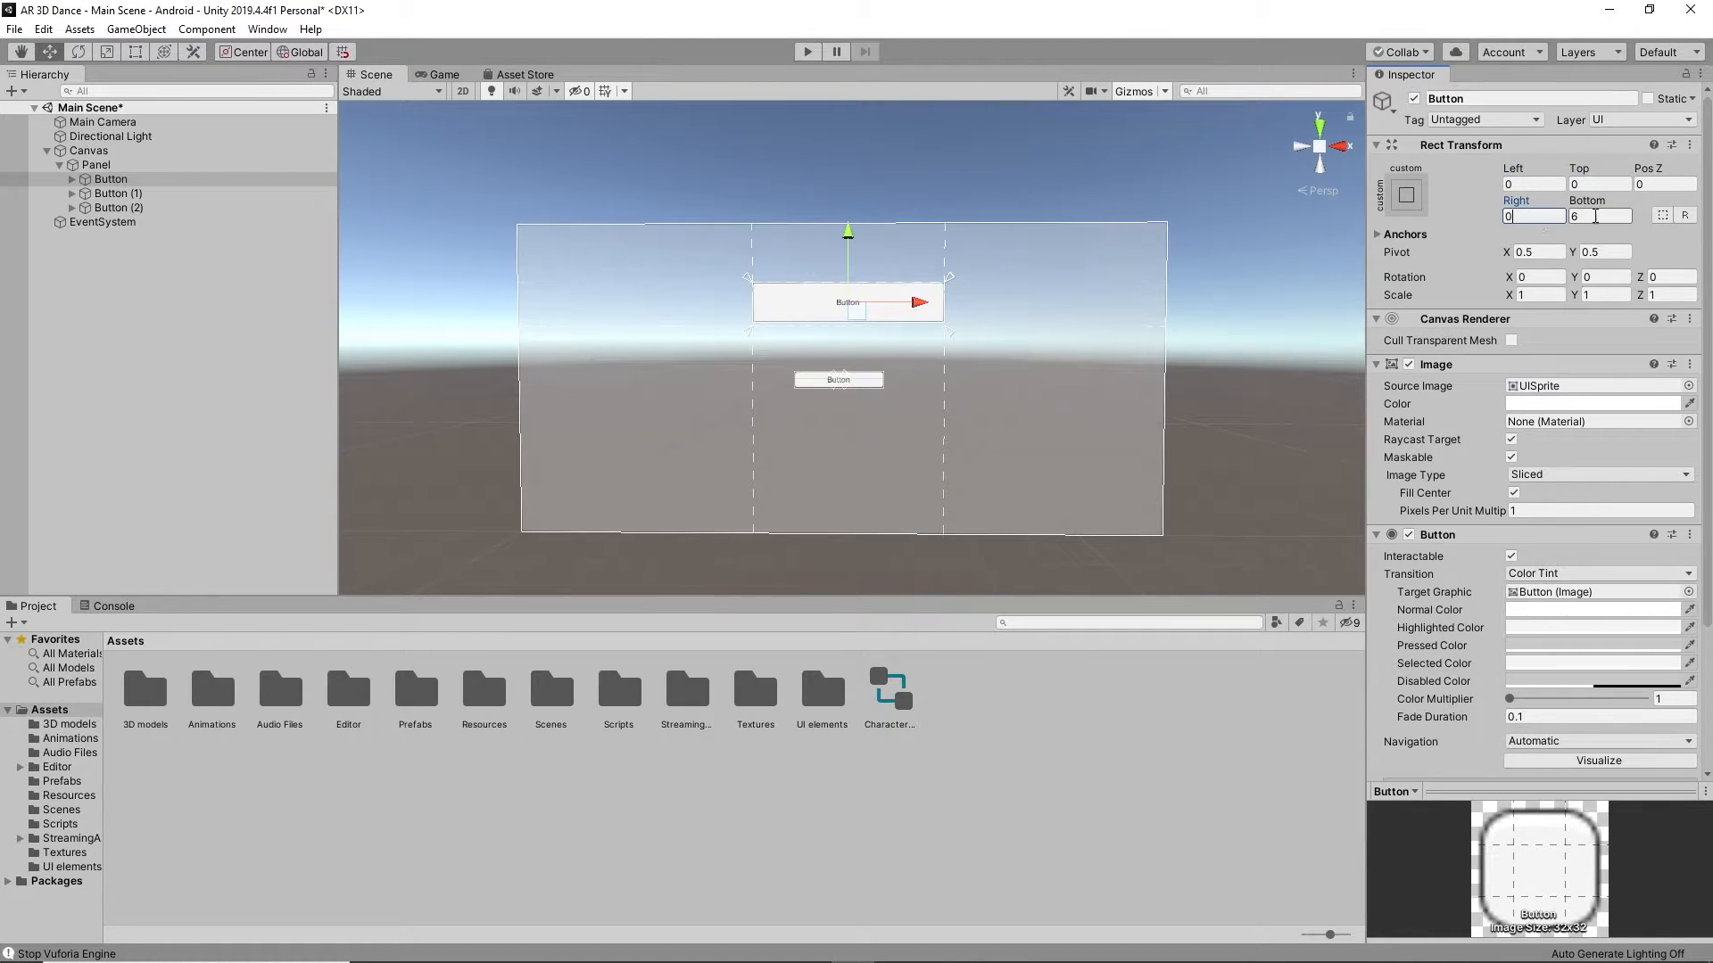
{"action": "left_click", "coordinate": [1595, 216]}
{"action": "type", "text": "0"}
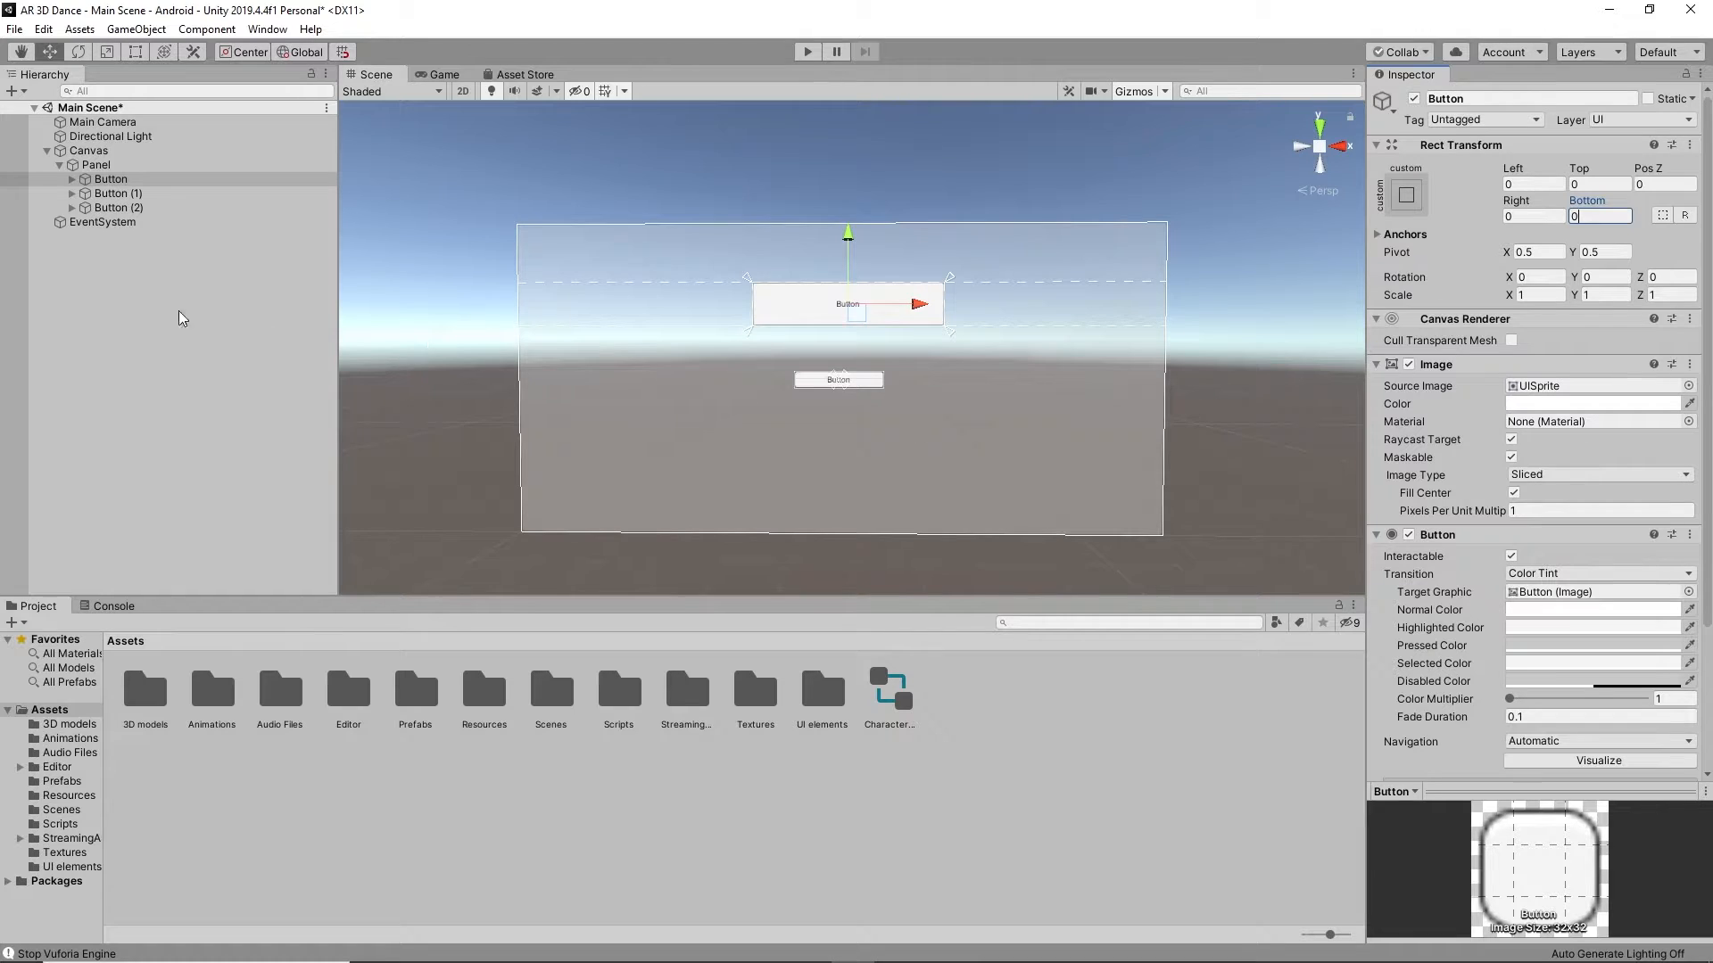
Step: Expand the first button in the Panel and rename it Start
{"action": "left_click", "coordinate": [71, 179]}
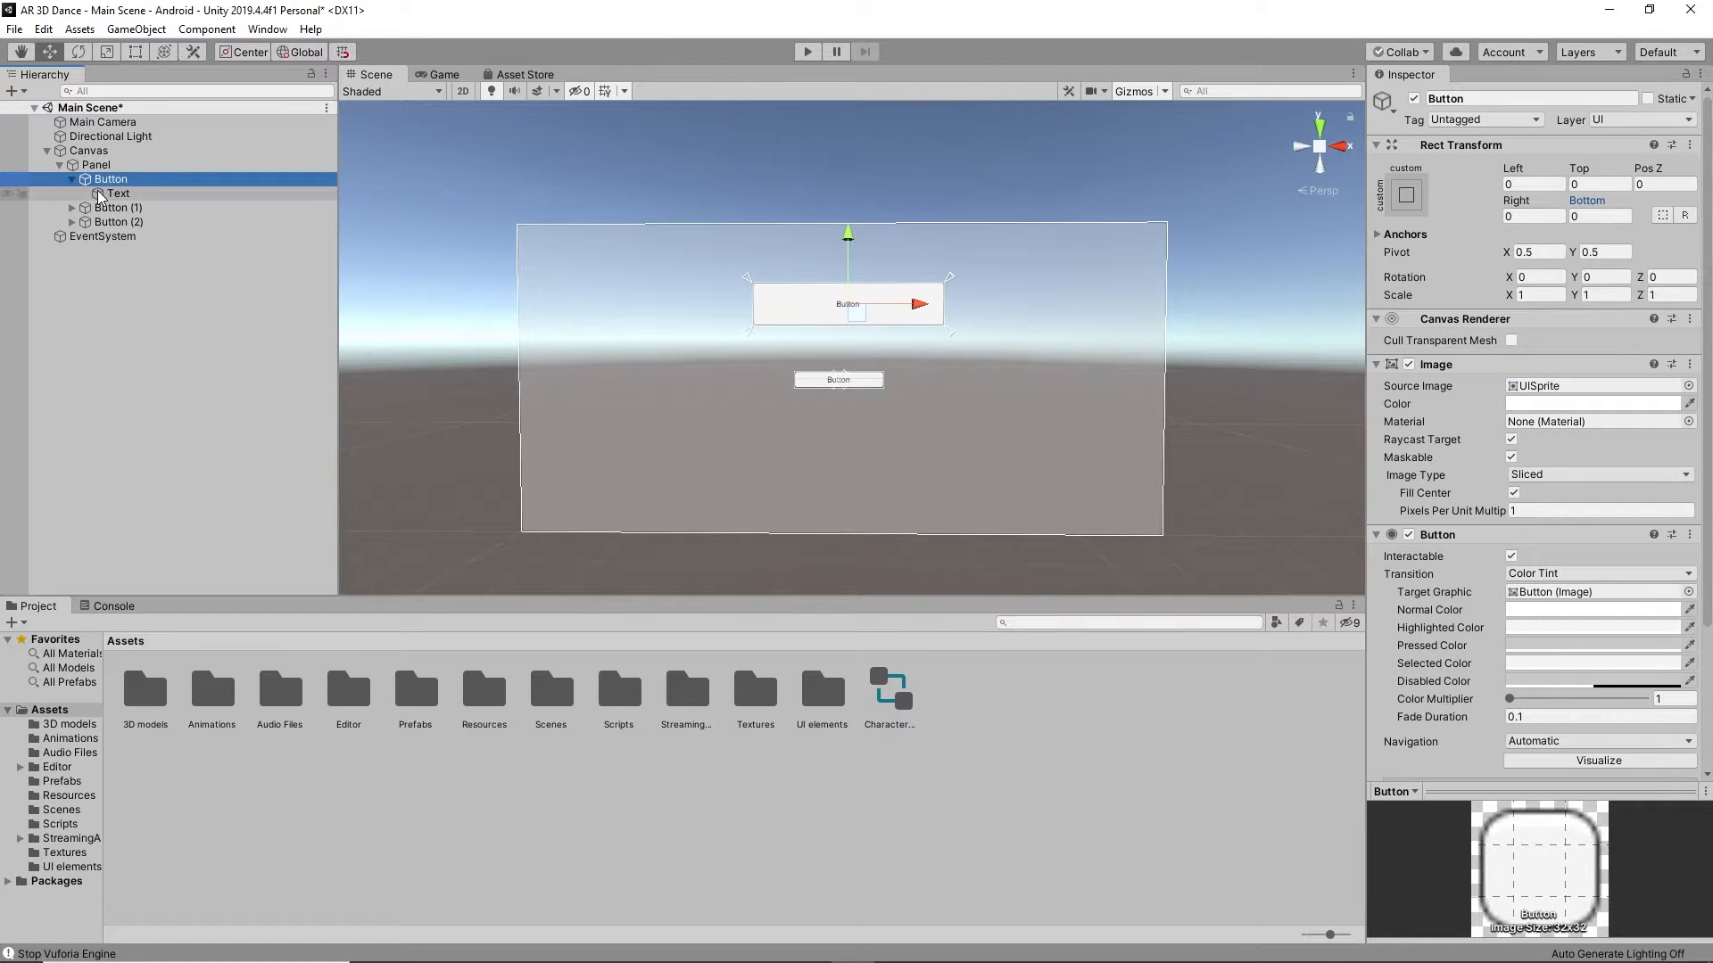
{"action": "left_click", "coordinate": [136, 178]}
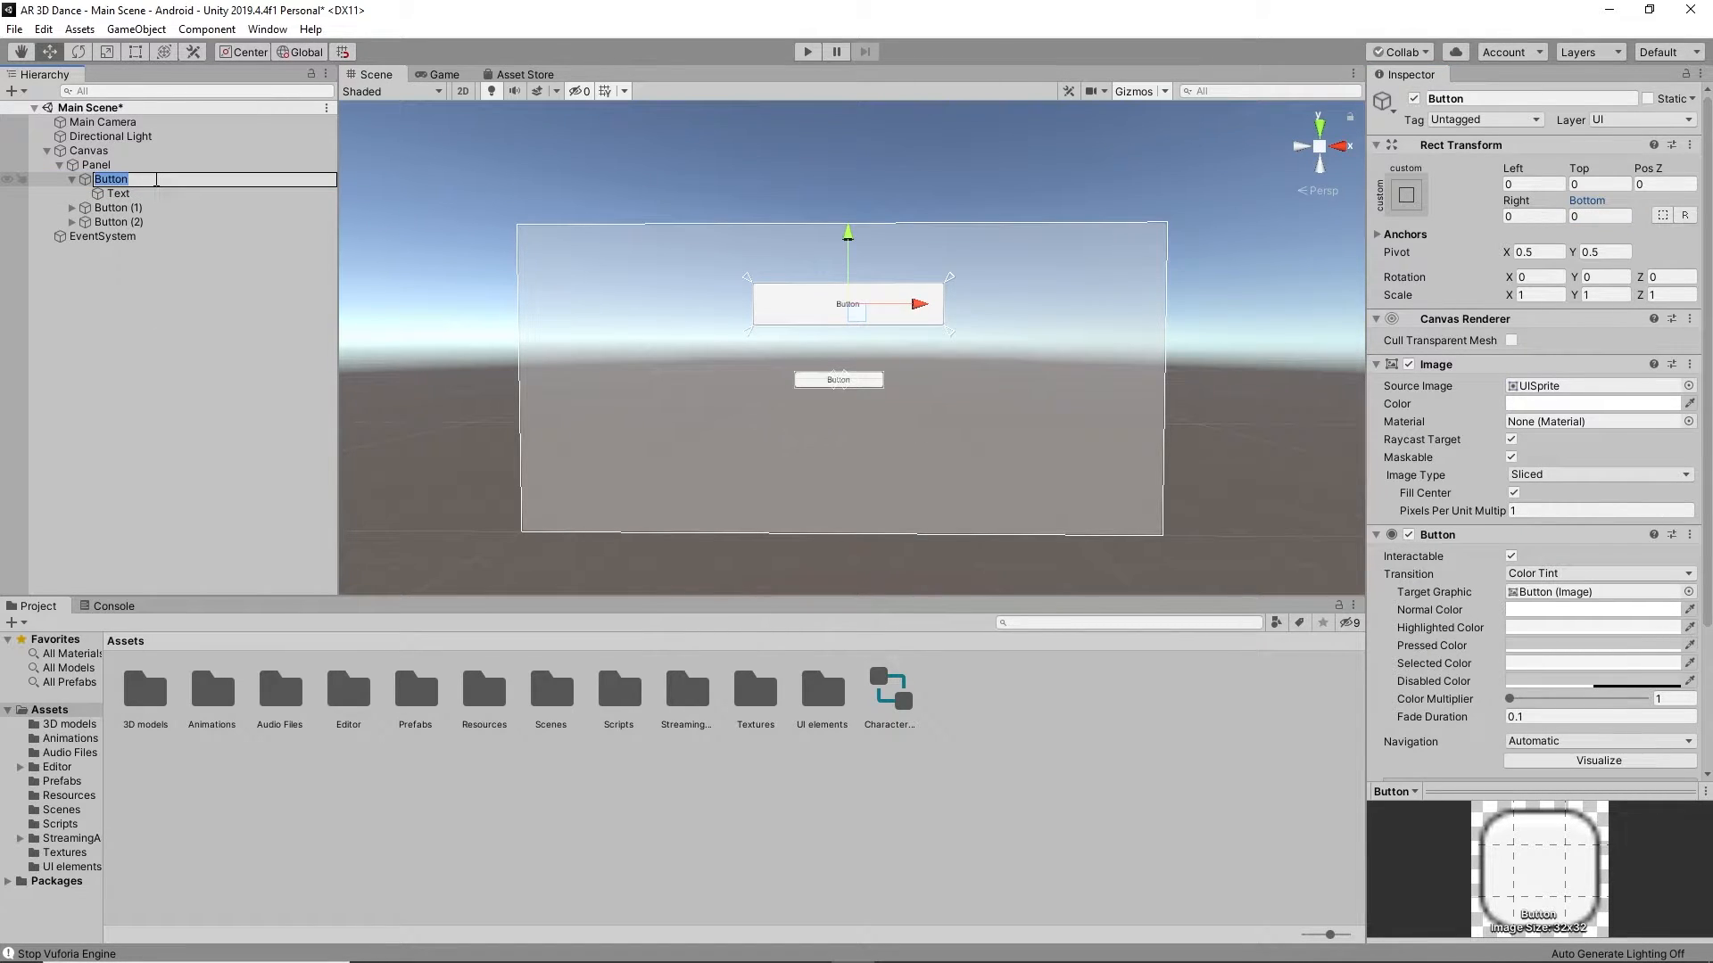
{"action": "type", "text": "Start"}
{"action": "key", "text": "Return"}
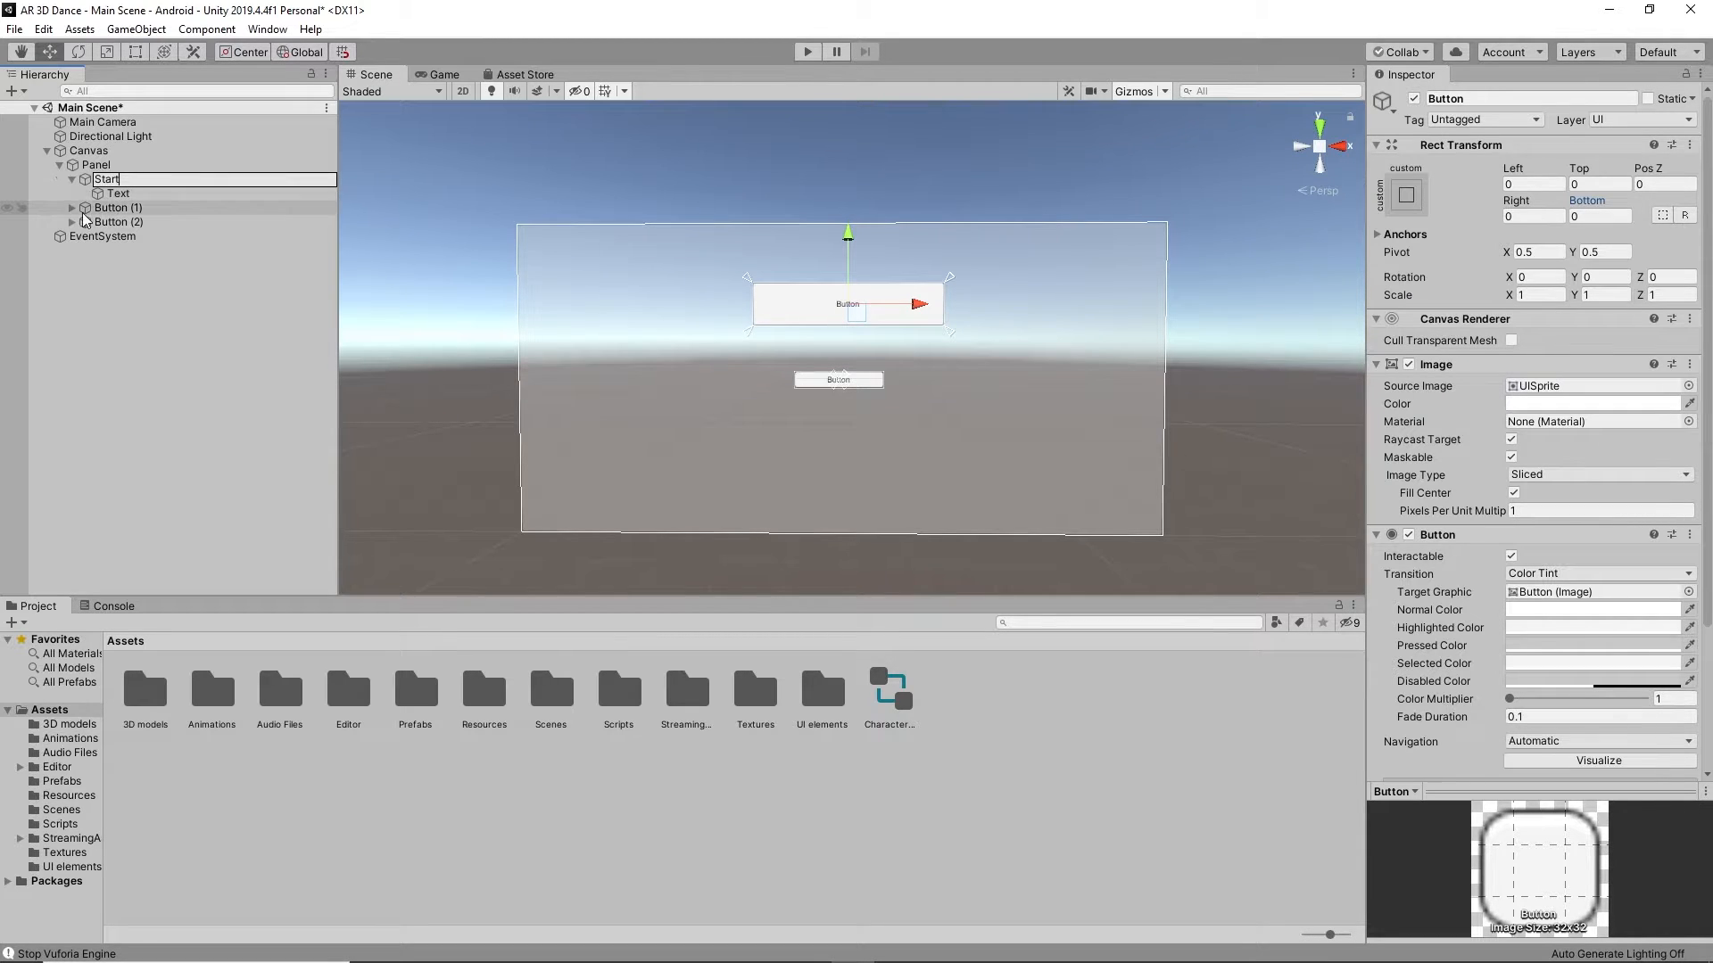
Step: Rename the second button, Button (1), as Options Button
{"action": "left_click", "coordinate": [125, 208]}
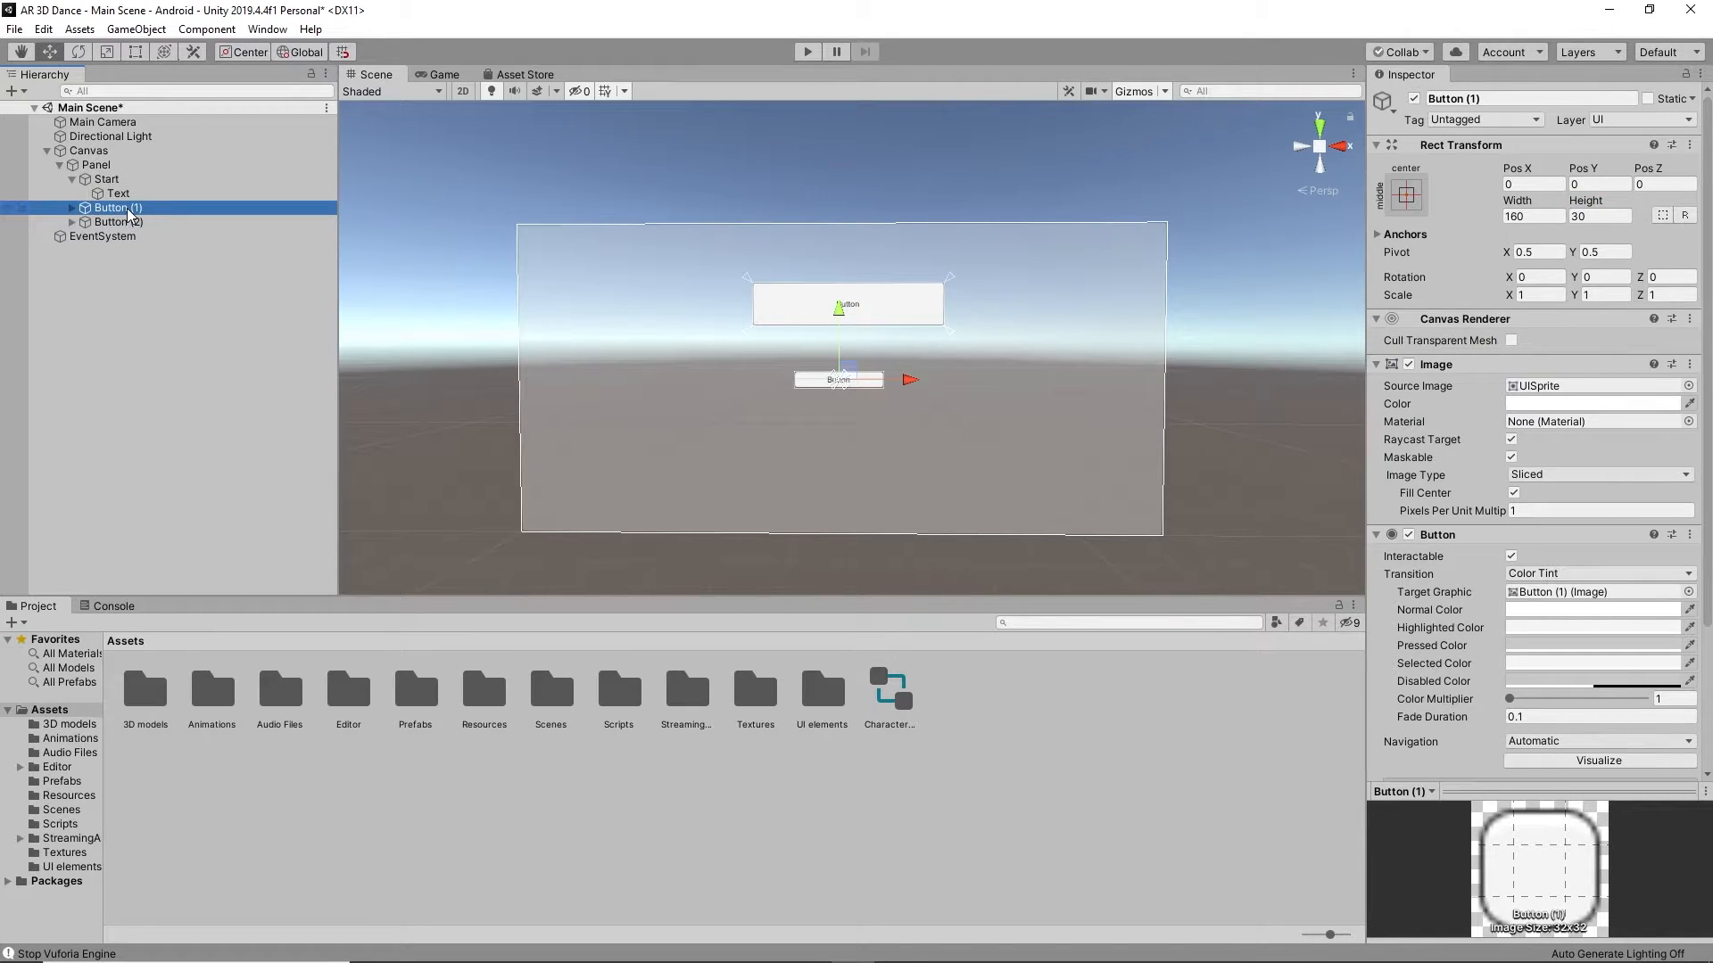
{"action": "left_click", "coordinate": [127, 207]}
{"action": "type", "text": "Op"}
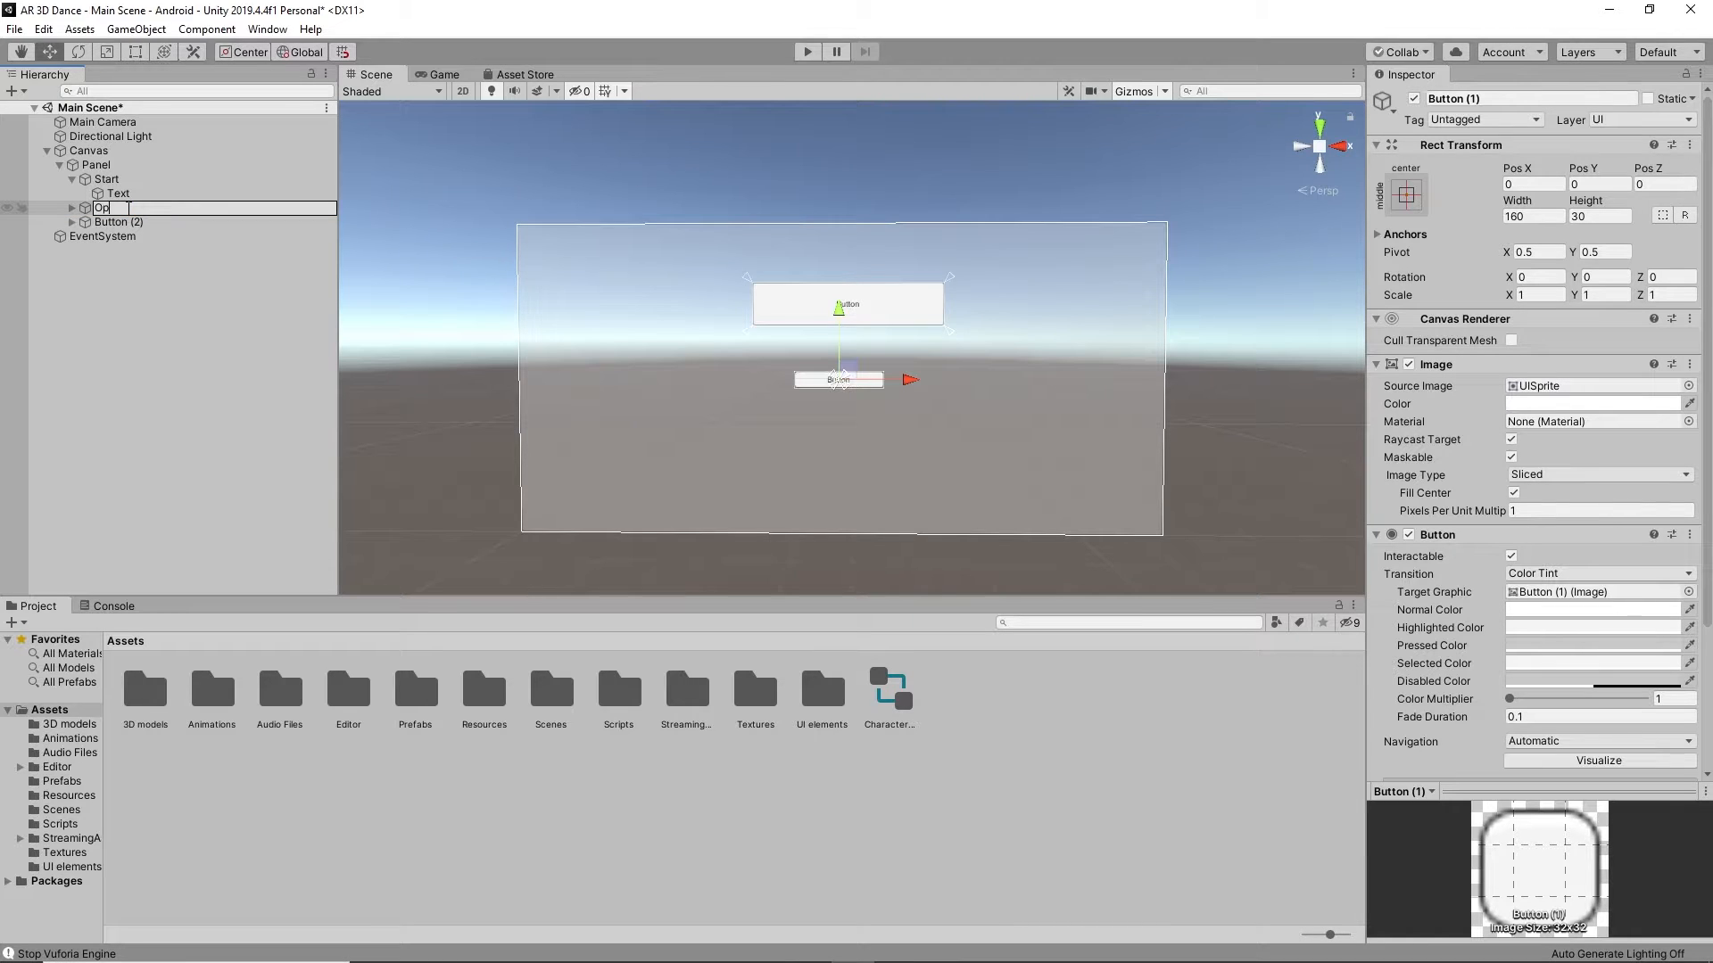
{"action": "type", "text": "tions Button"}
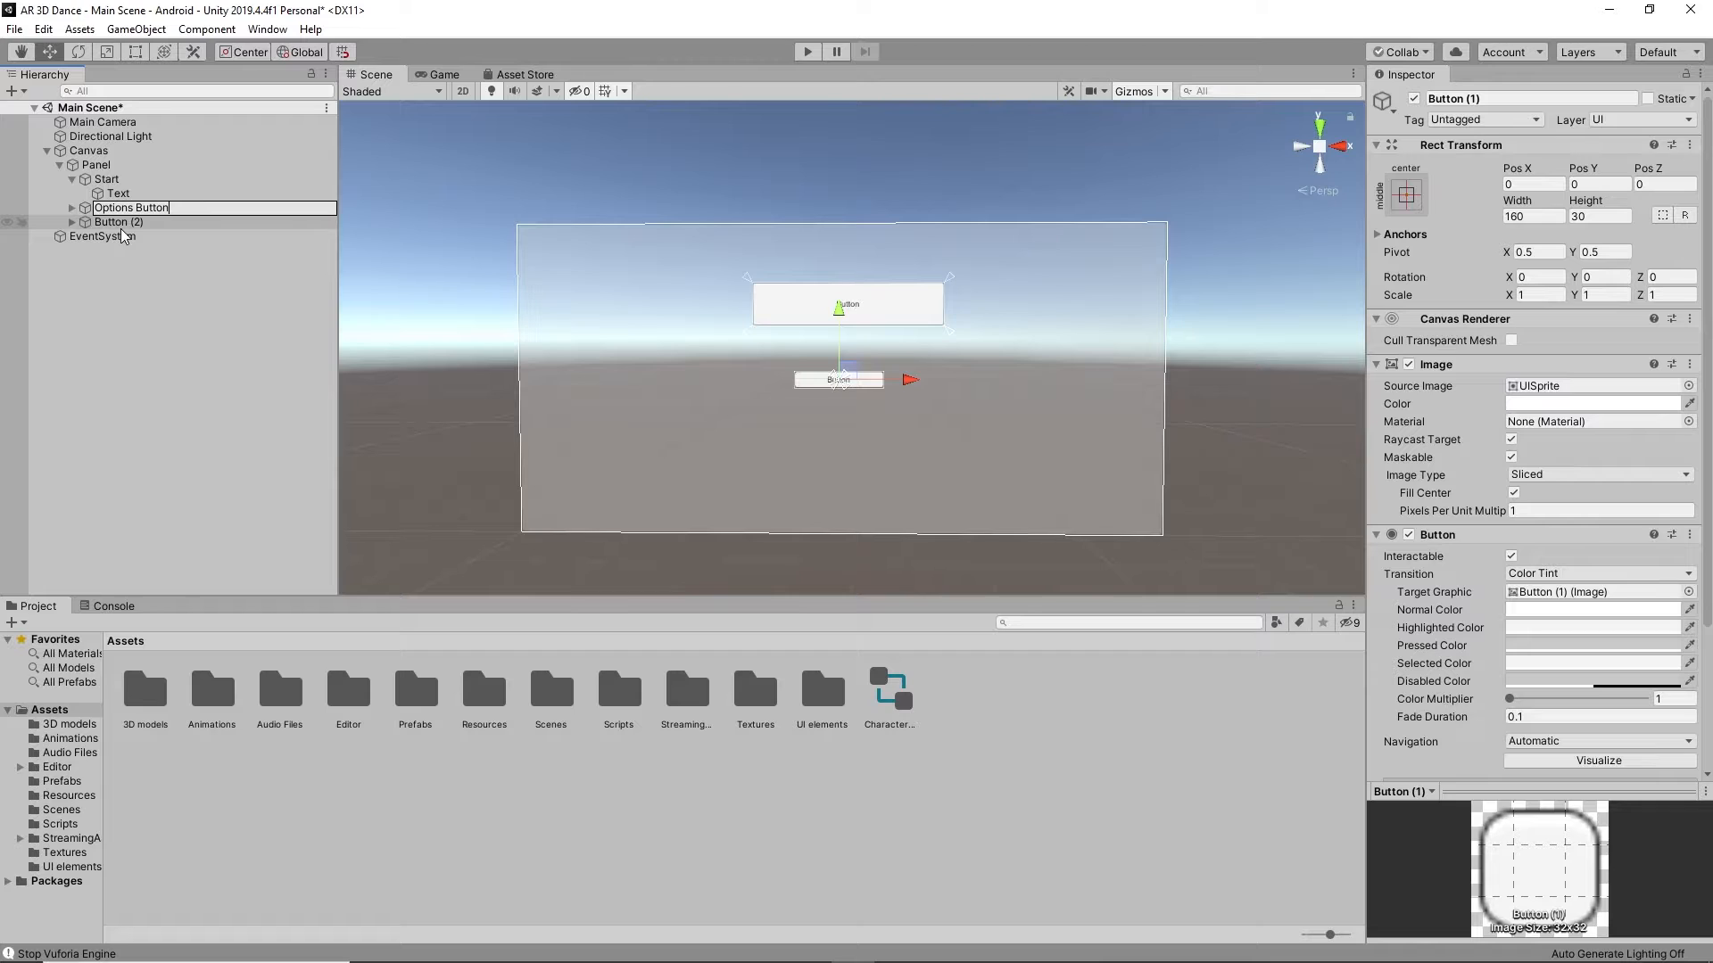
Step: Rename the third button, Button (2), as Quit
{"action": "left_click", "coordinate": [116, 223]}
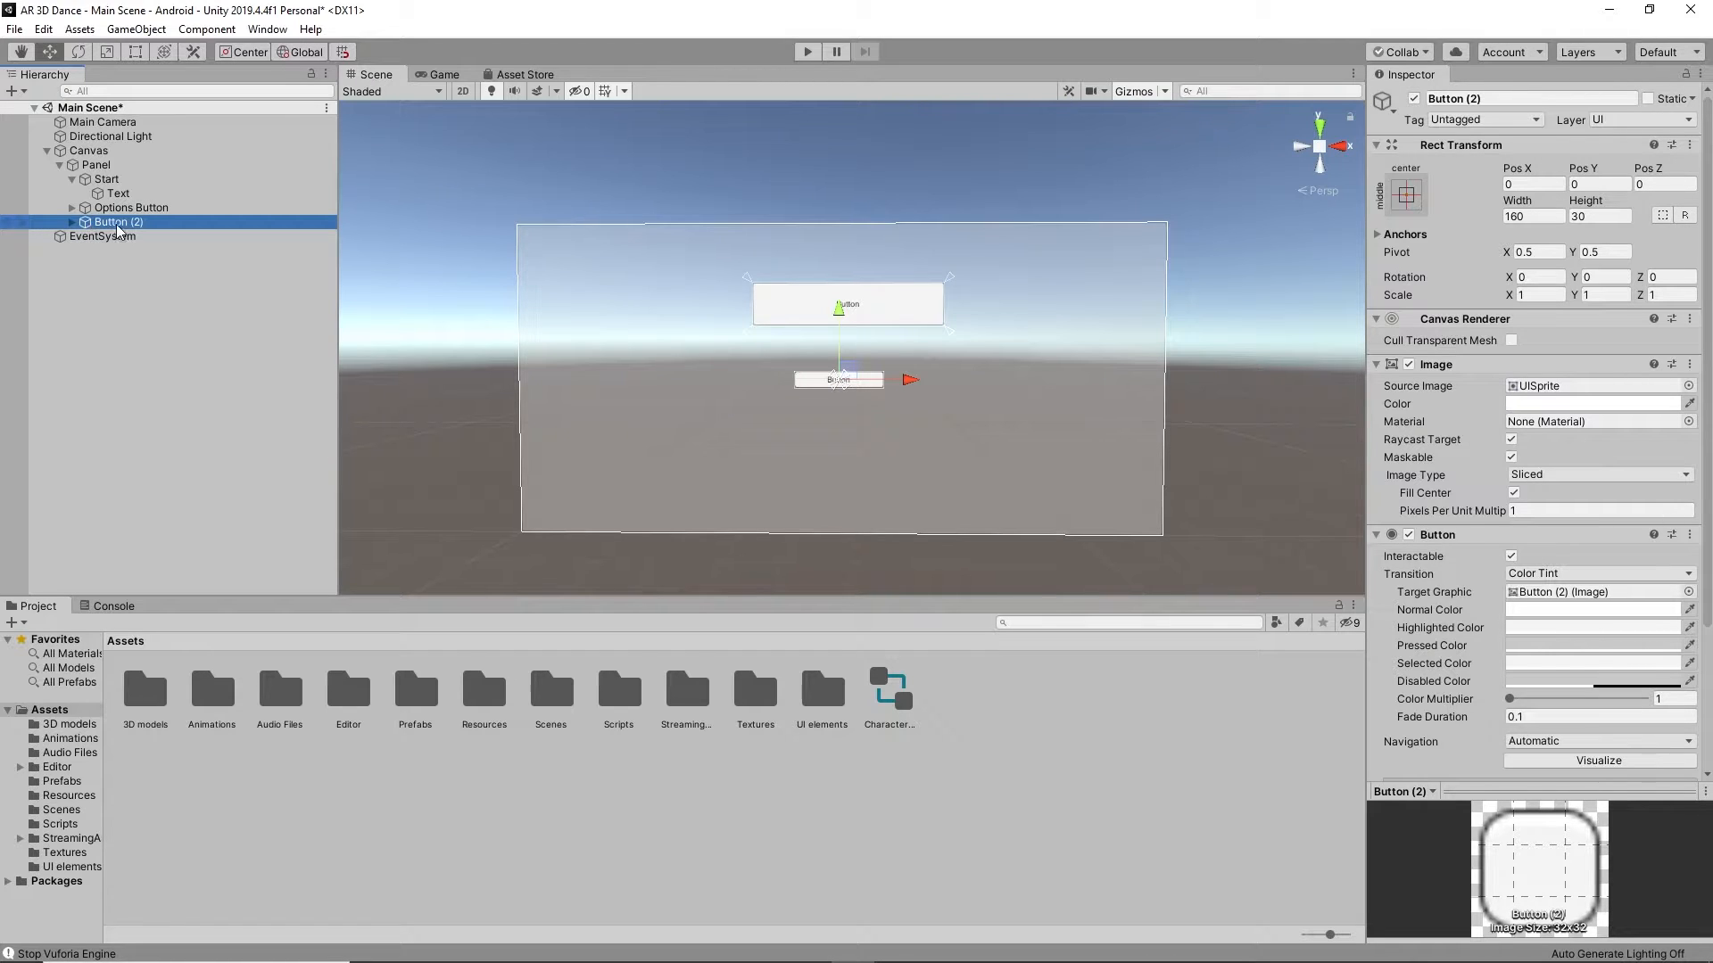
{"action": "left_click", "coordinate": [121, 223]}
{"action": "key", "text": "BackSpace"}
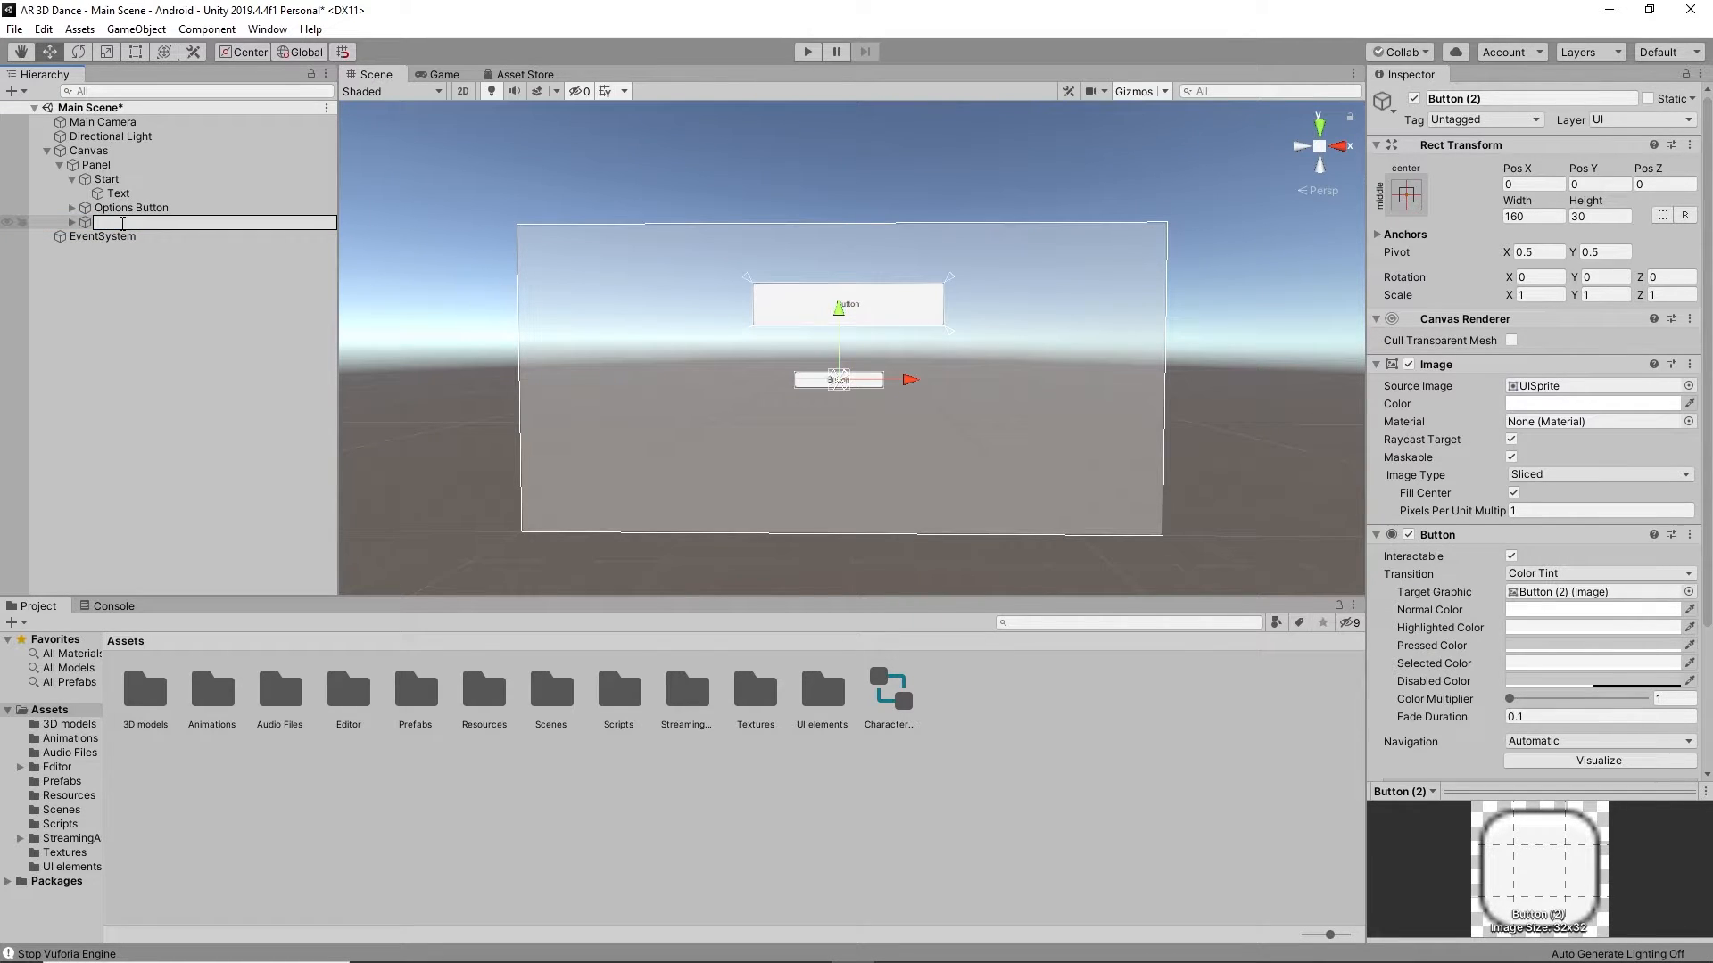
{"action": "type", "text": "Quit"}
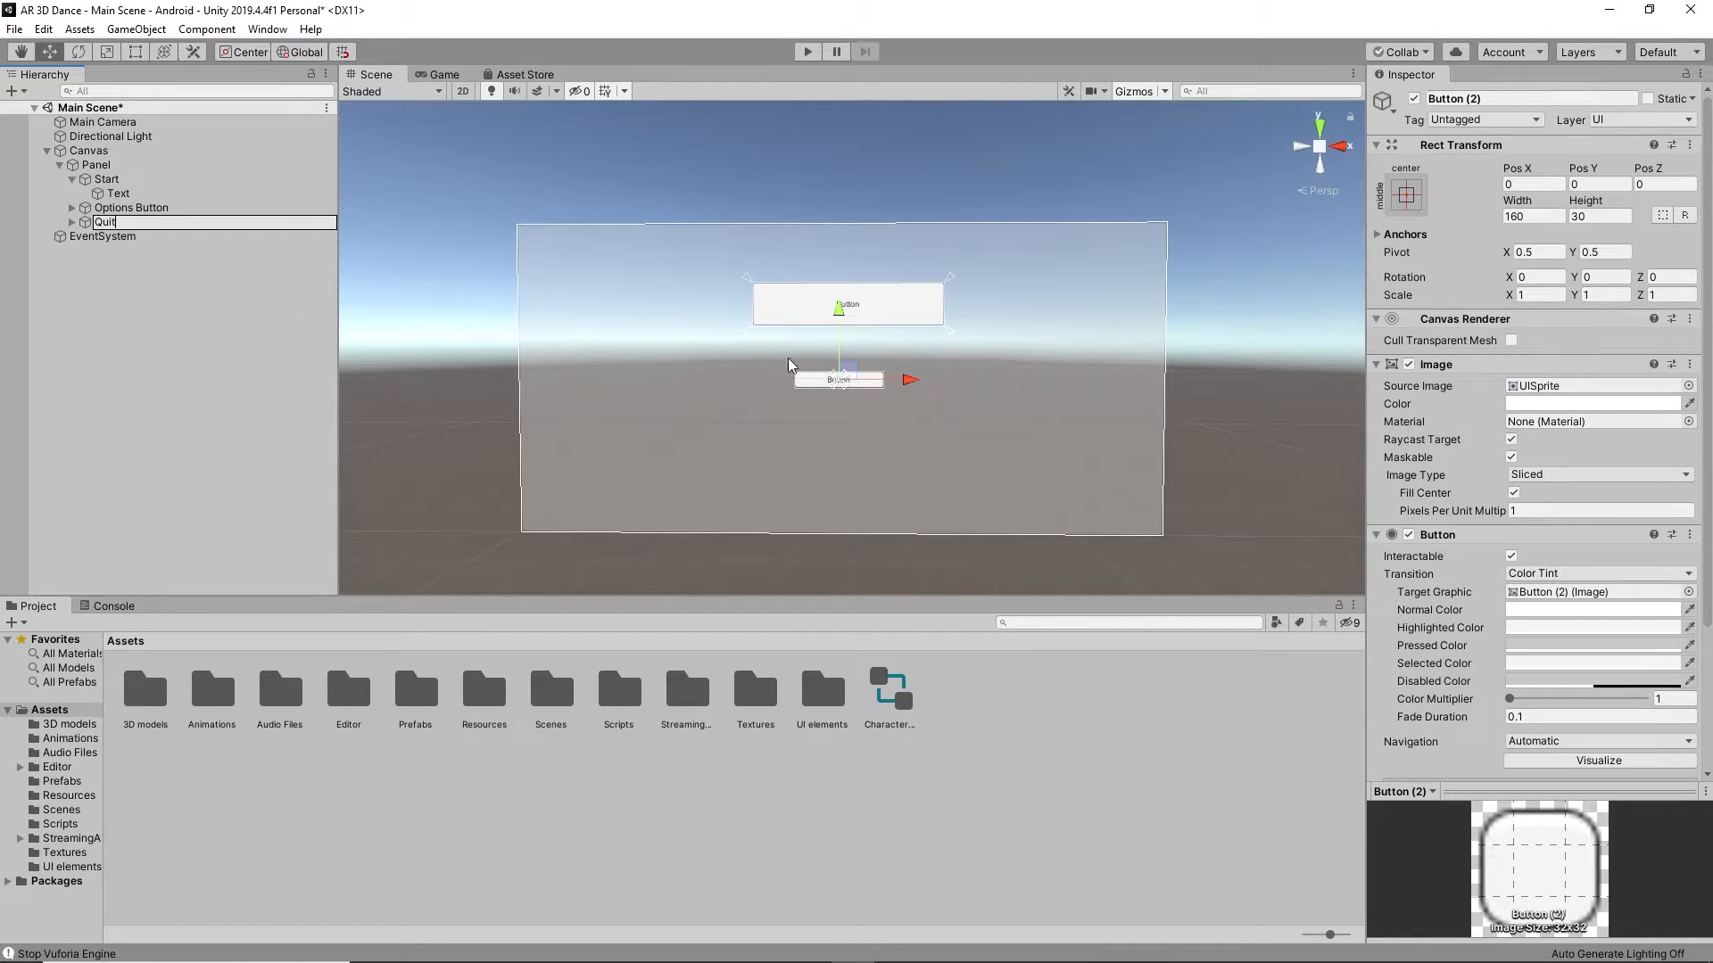
{"action": "left_click", "coordinate": [125, 266]}
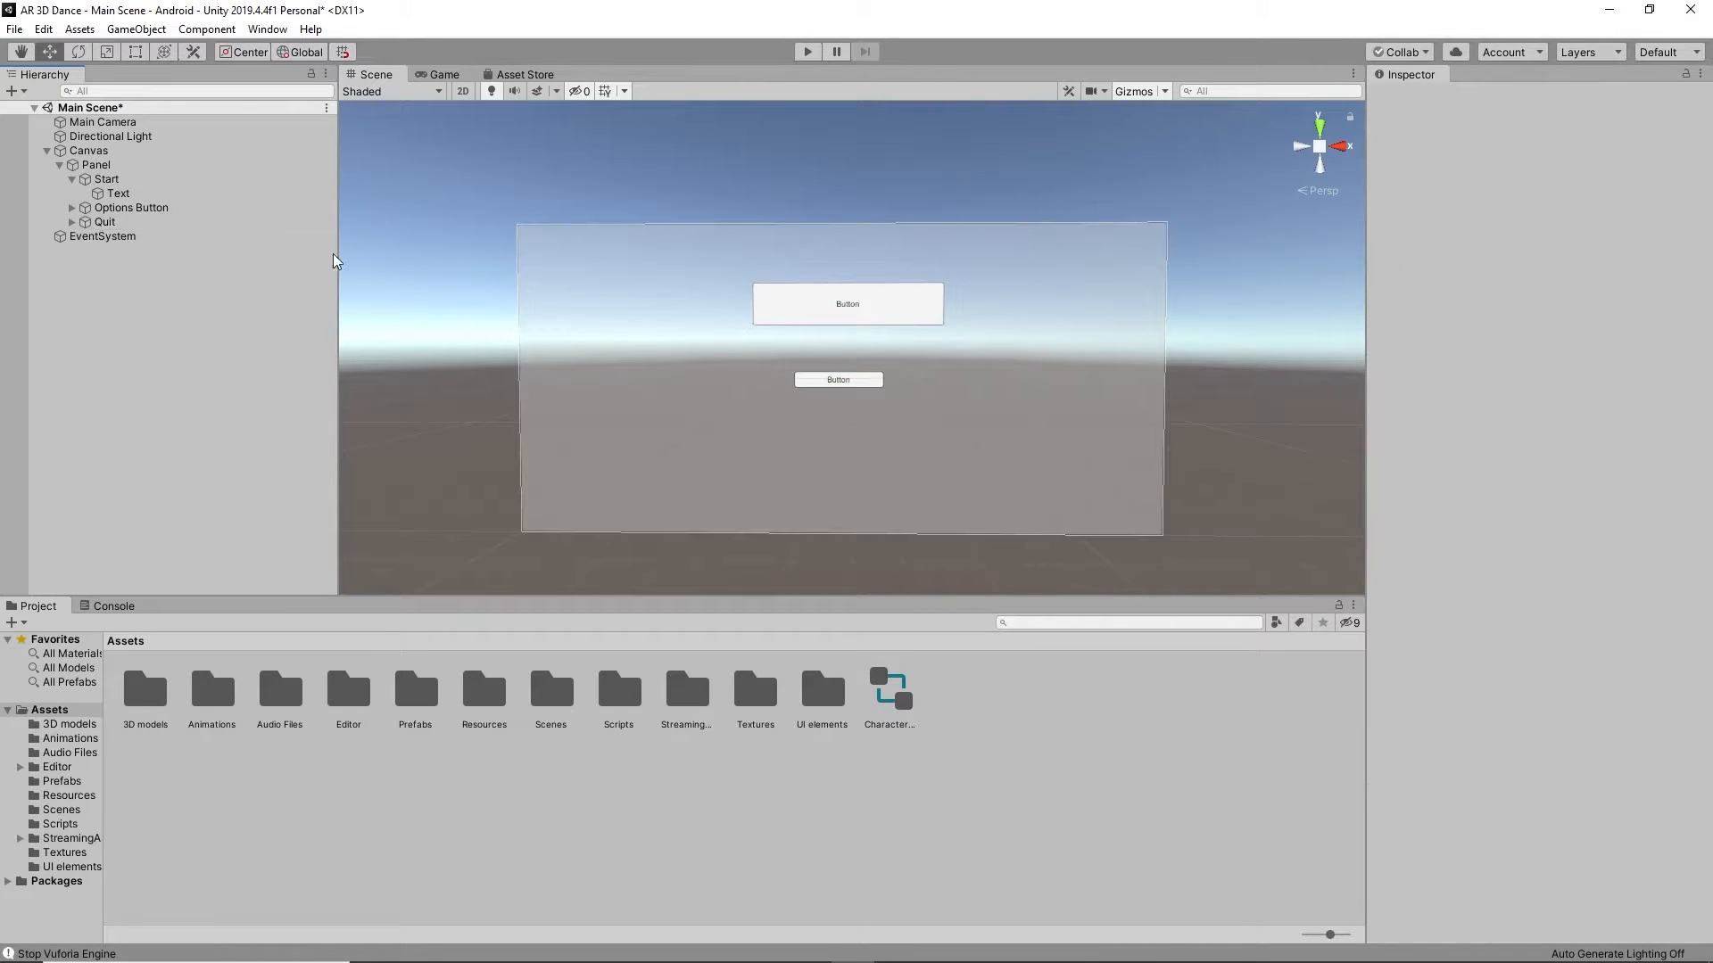
Step: Move Options Button up to a Pos Y of about 45 and move Quit straight down near the panel's lower edge
{"action": "left_click", "coordinate": [125, 208]}
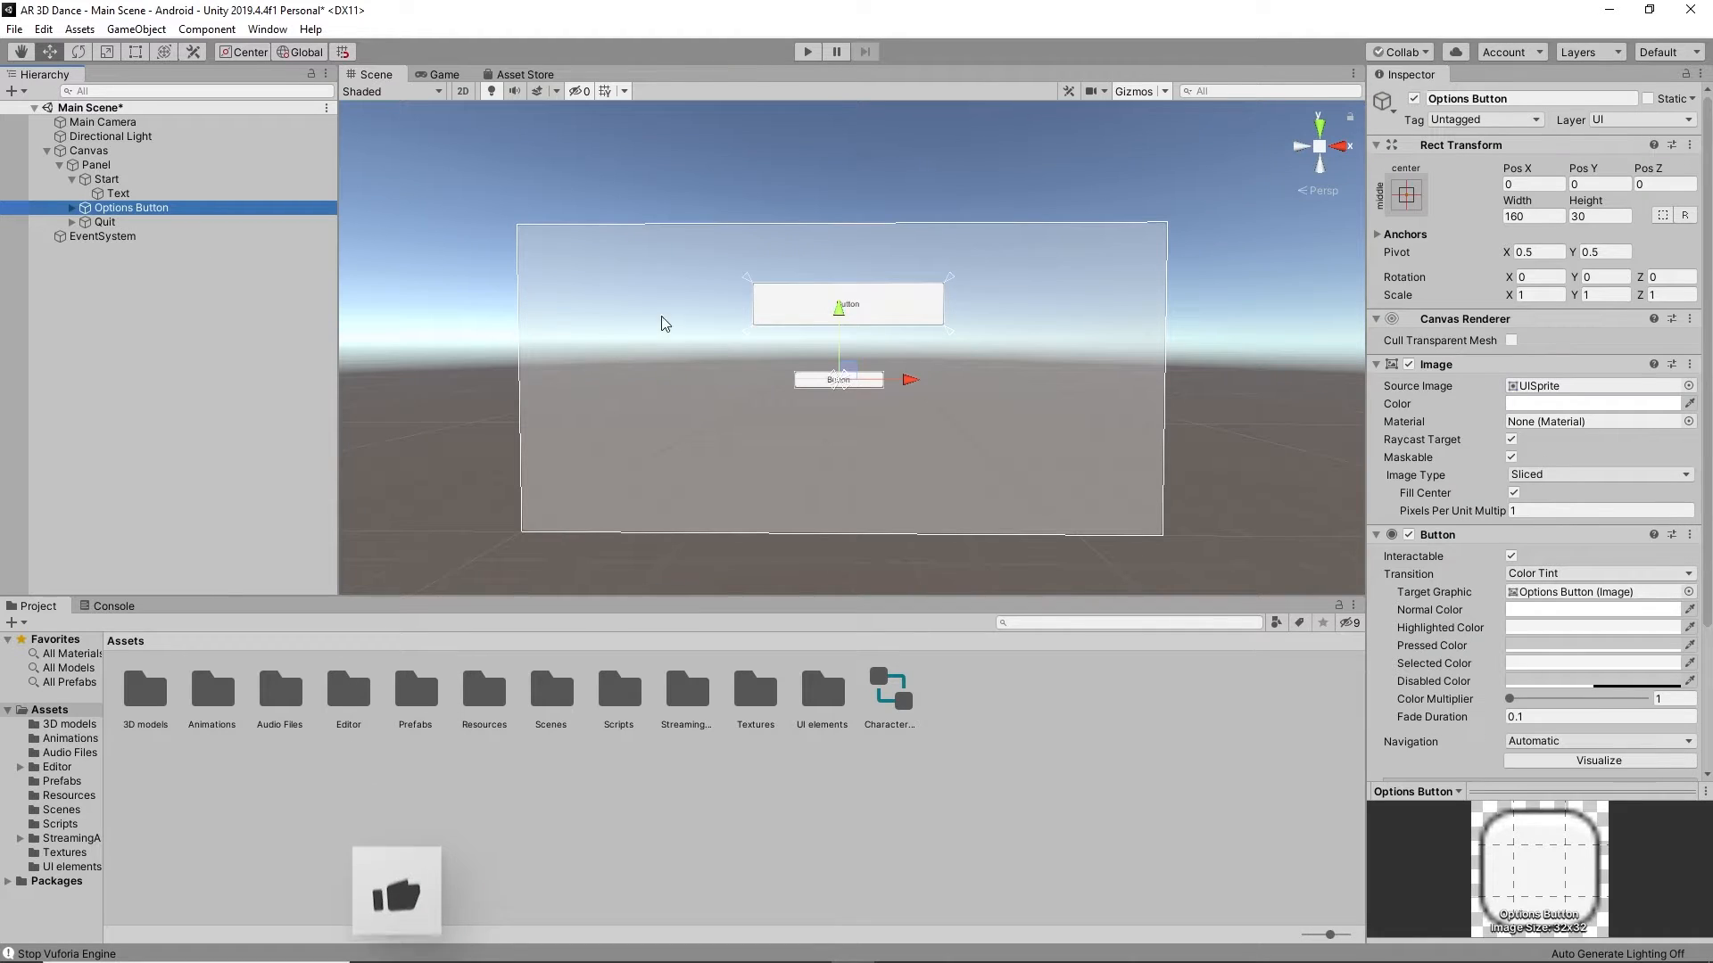
{"action": "left_click_drag", "start_coordinate": [844, 327], "coordinate": [848, 299]}
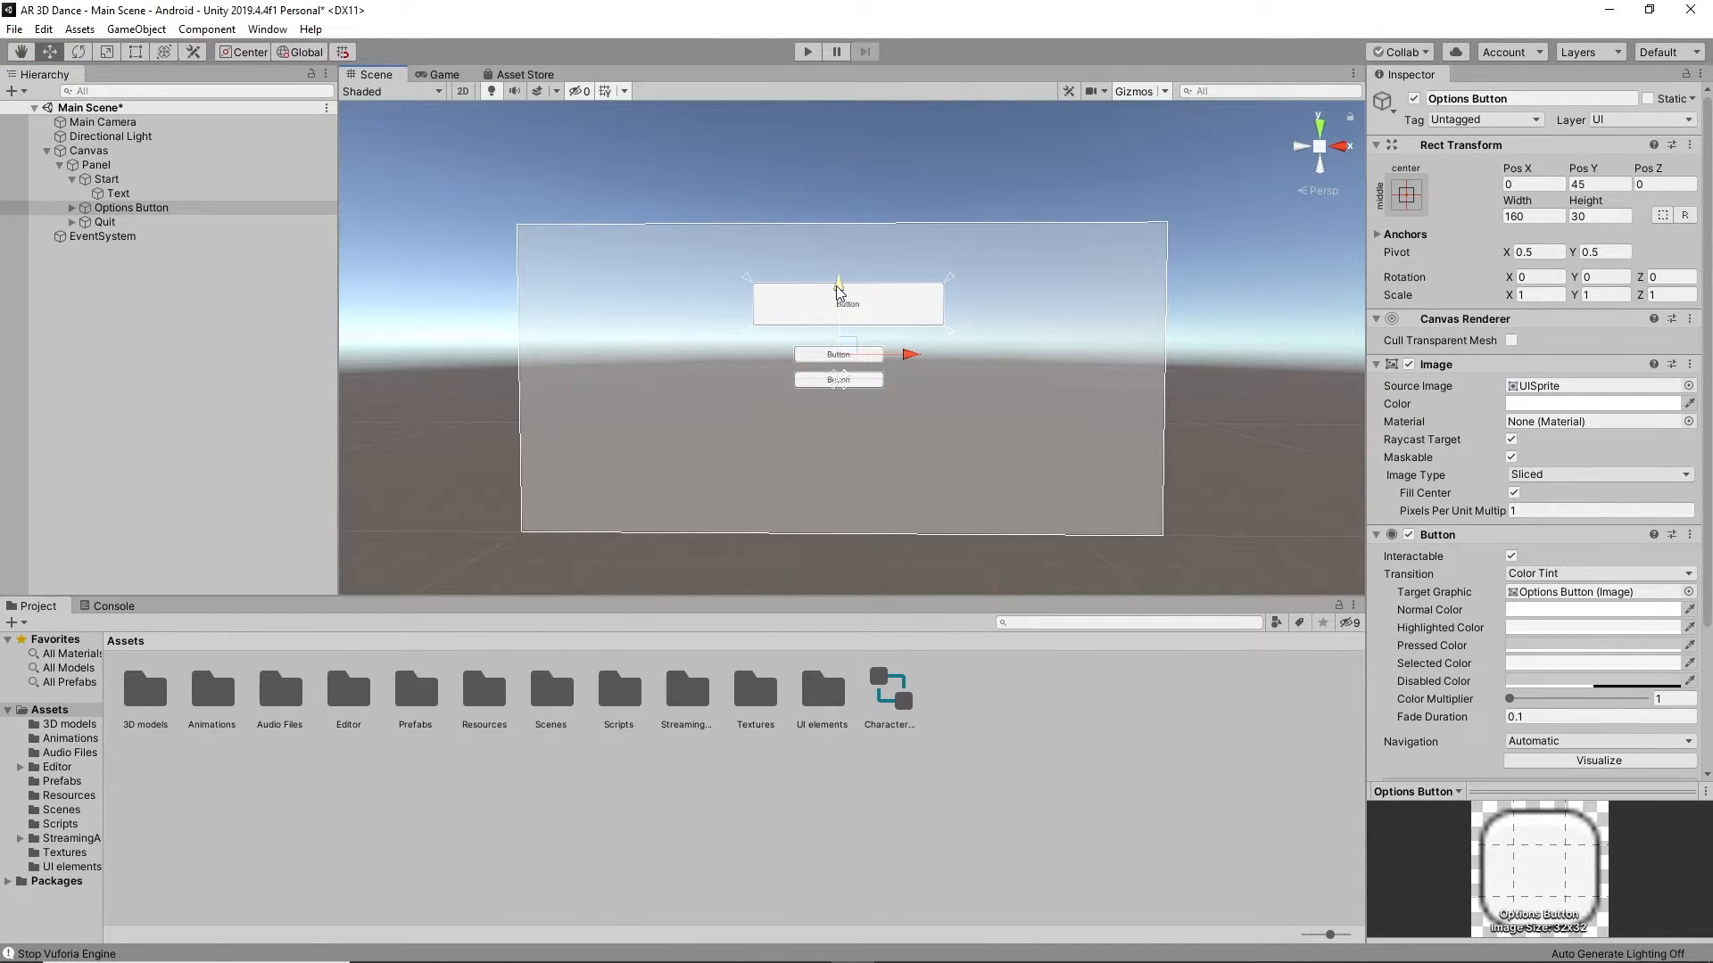
{"action": "left_click", "coordinate": [105, 230]}
{"action": "left_click", "coordinate": [109, 220]}
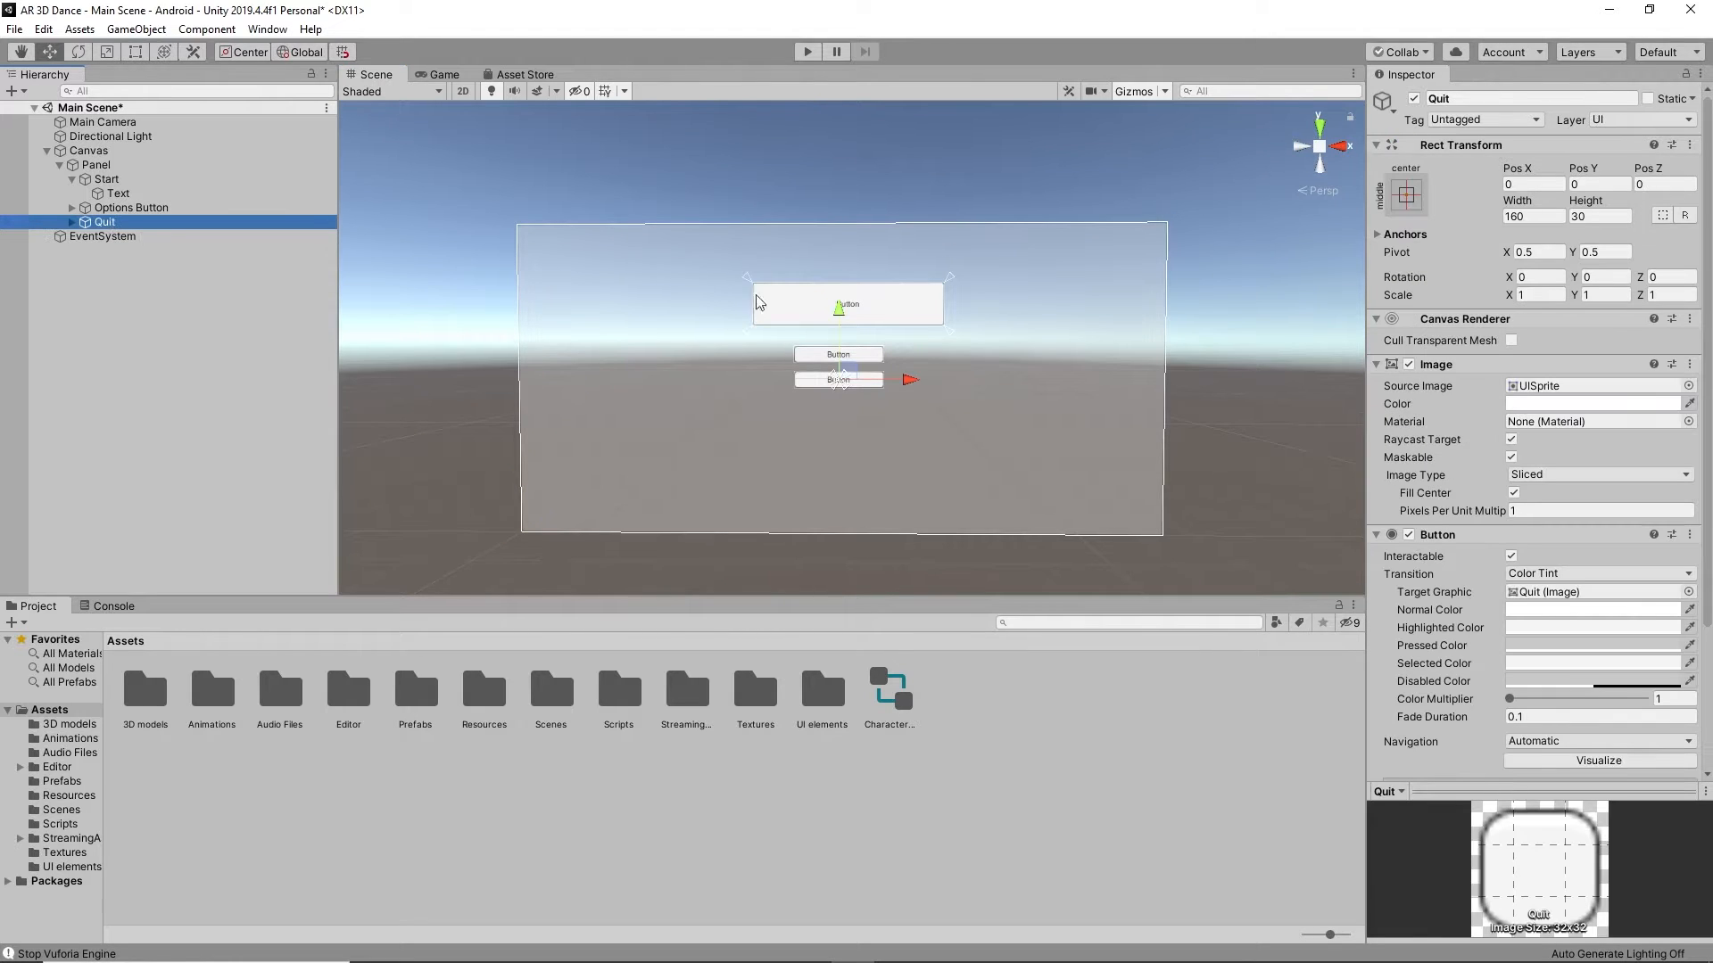
{"action": "left_click_drag", "start_coordinate": [840, 309], "coordinate": [944, 496]}
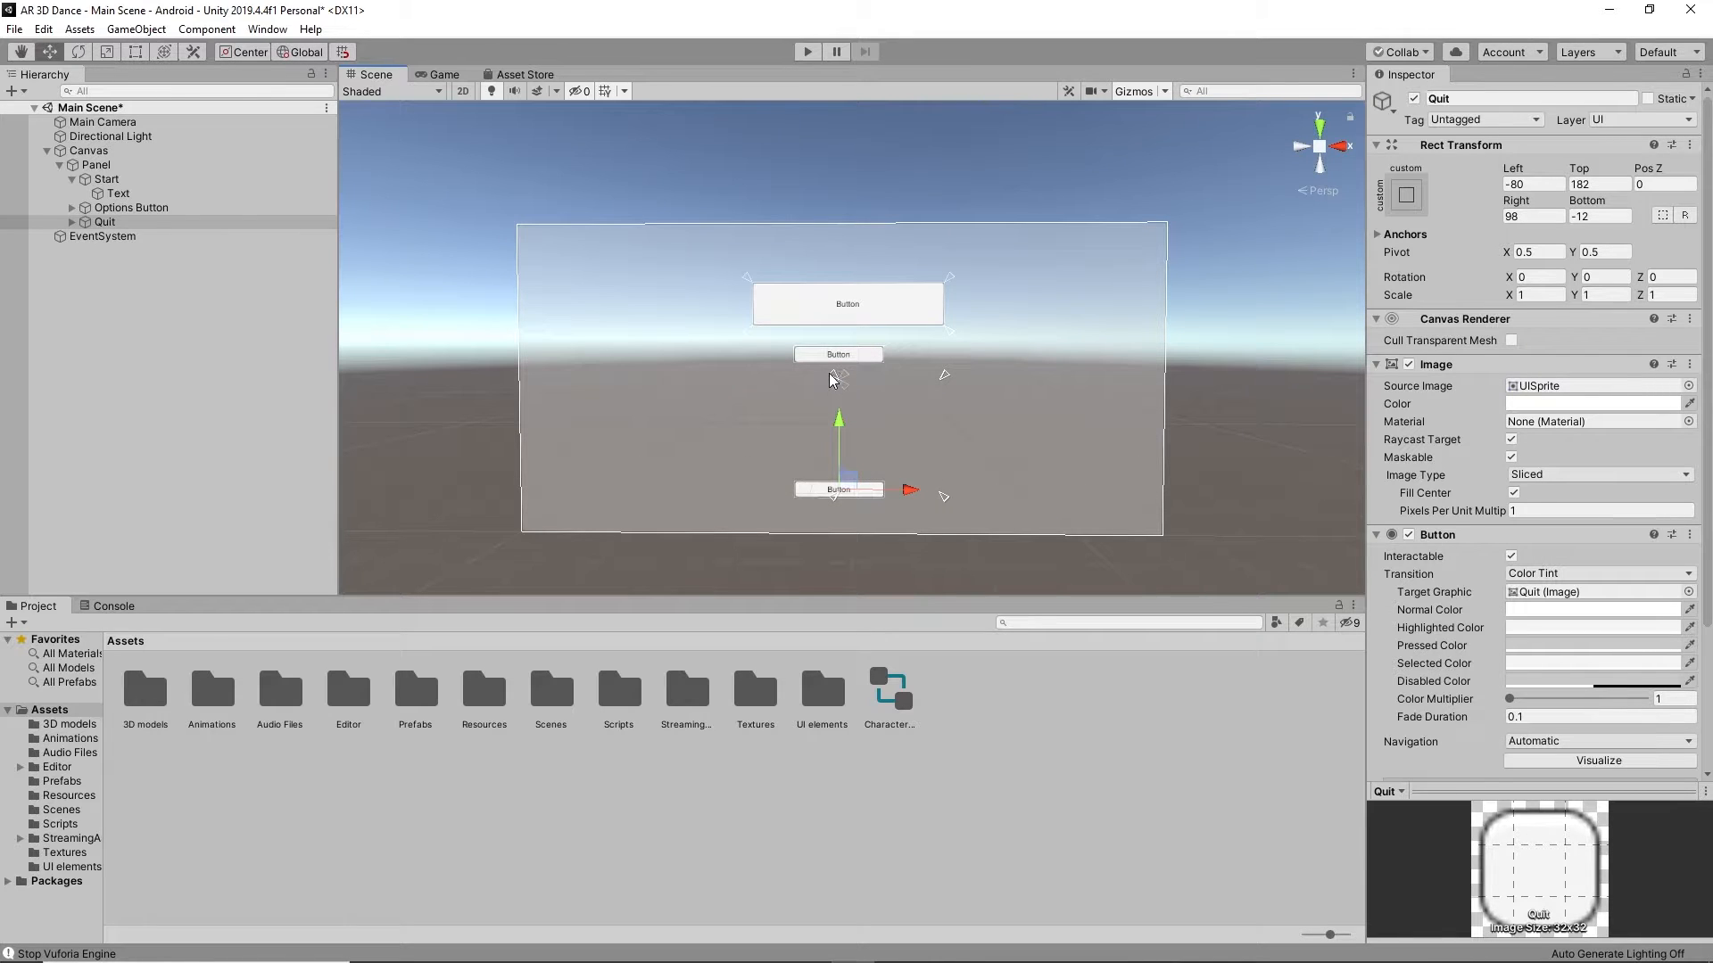
Step: Spread the Quit button's anchors into a wide, low rectangle around it, about as wide as the Start button
{"action": "mouse_move", "coordinate": [828, 374]}
{"action": "left_mouse_down"}
{"action": "mouse_move", "coordinate": [688, 399]}
{"action": "mouse_move", "coordinate": [835, 385]}
{"action": "left_mouse_up"}
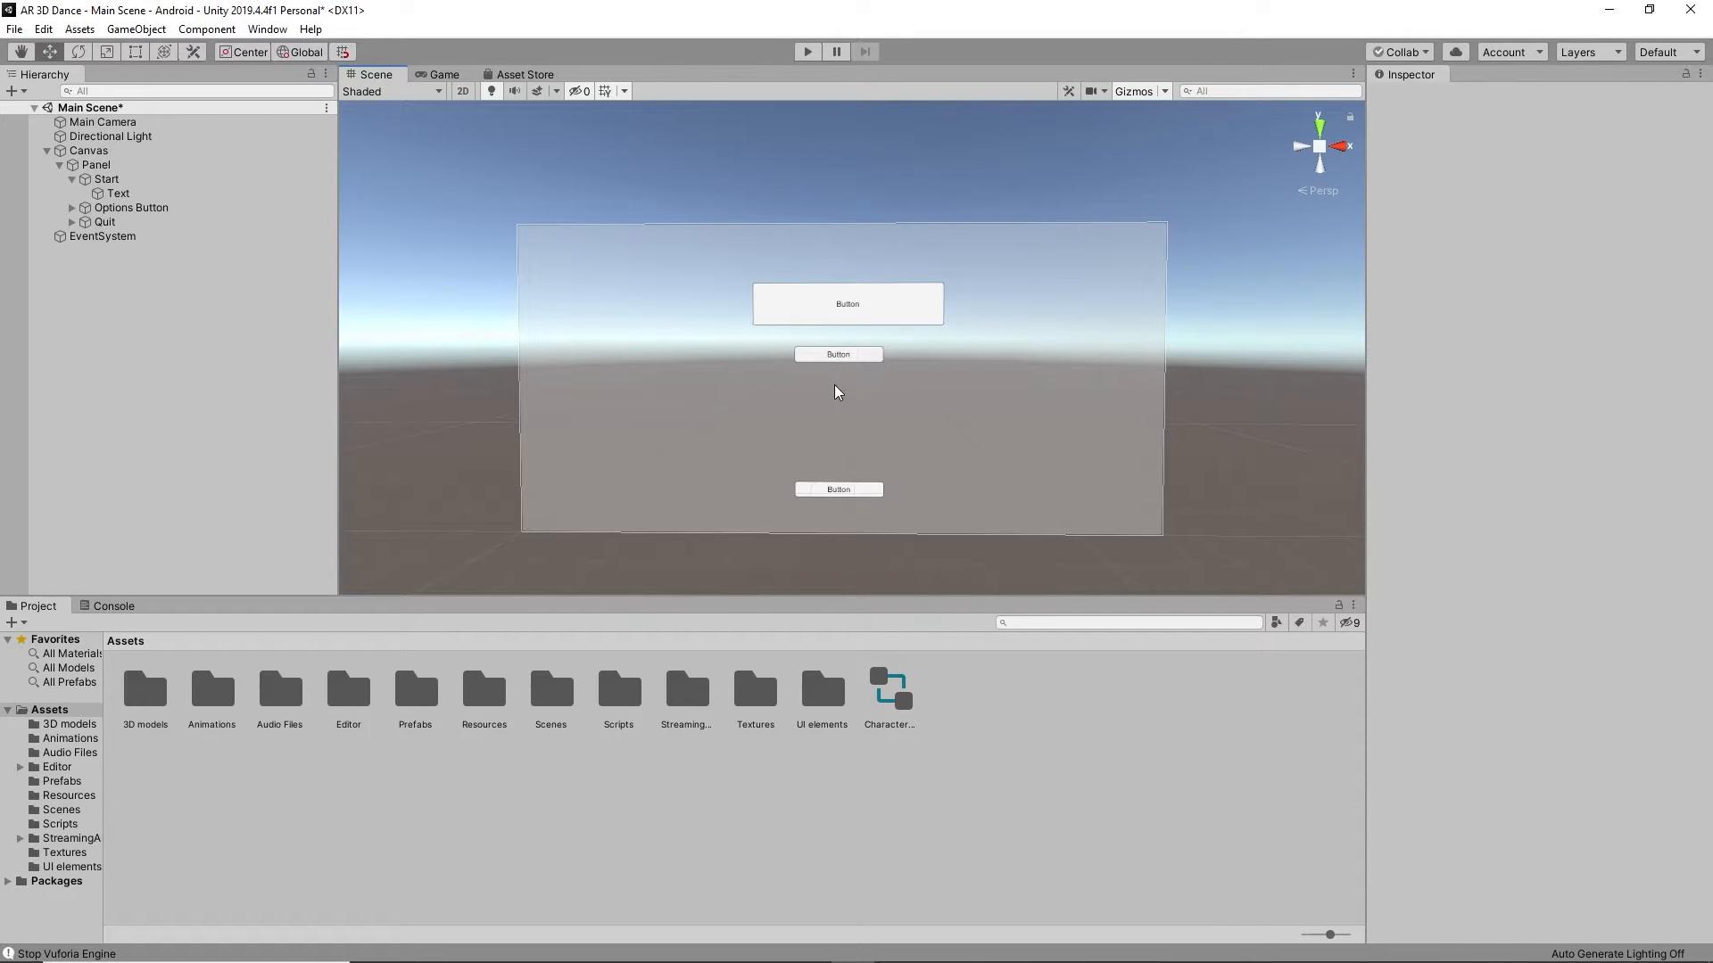
{"action": "left_click", "coordinate": [835, 492]}
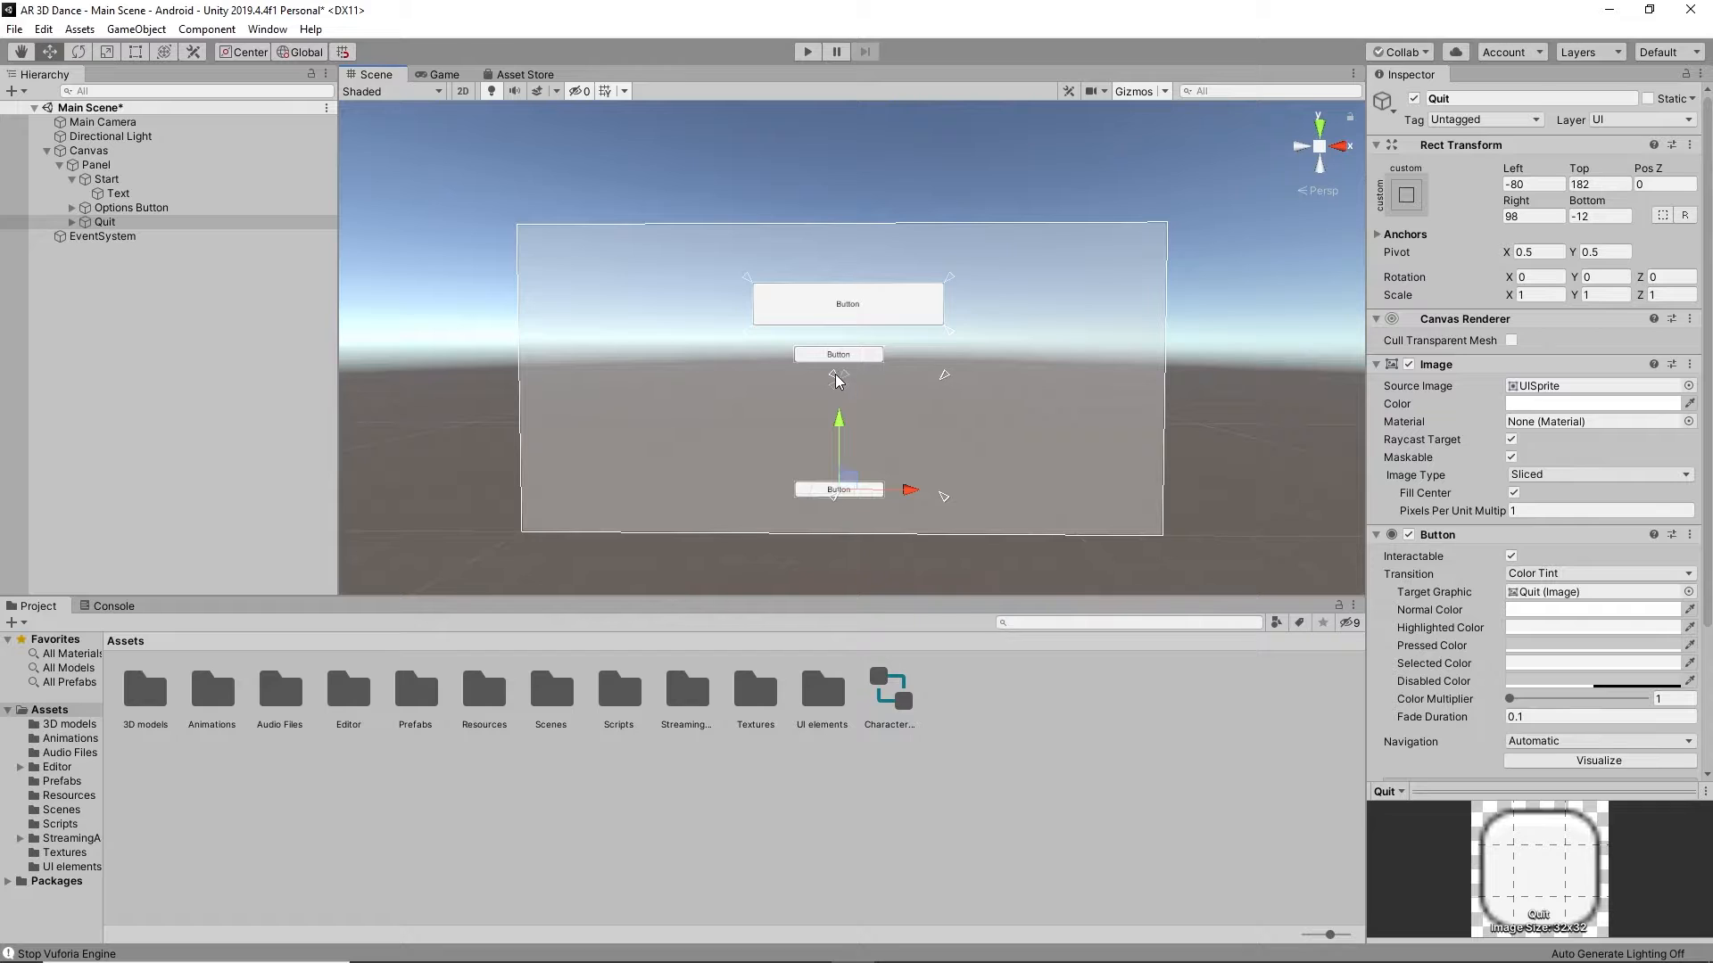
{"action": "left_click_drag", "start_coordinate": [837, 375], "coordinate": [750, 387]}
{"action": "left_click", "coordinate": [942, 381]}
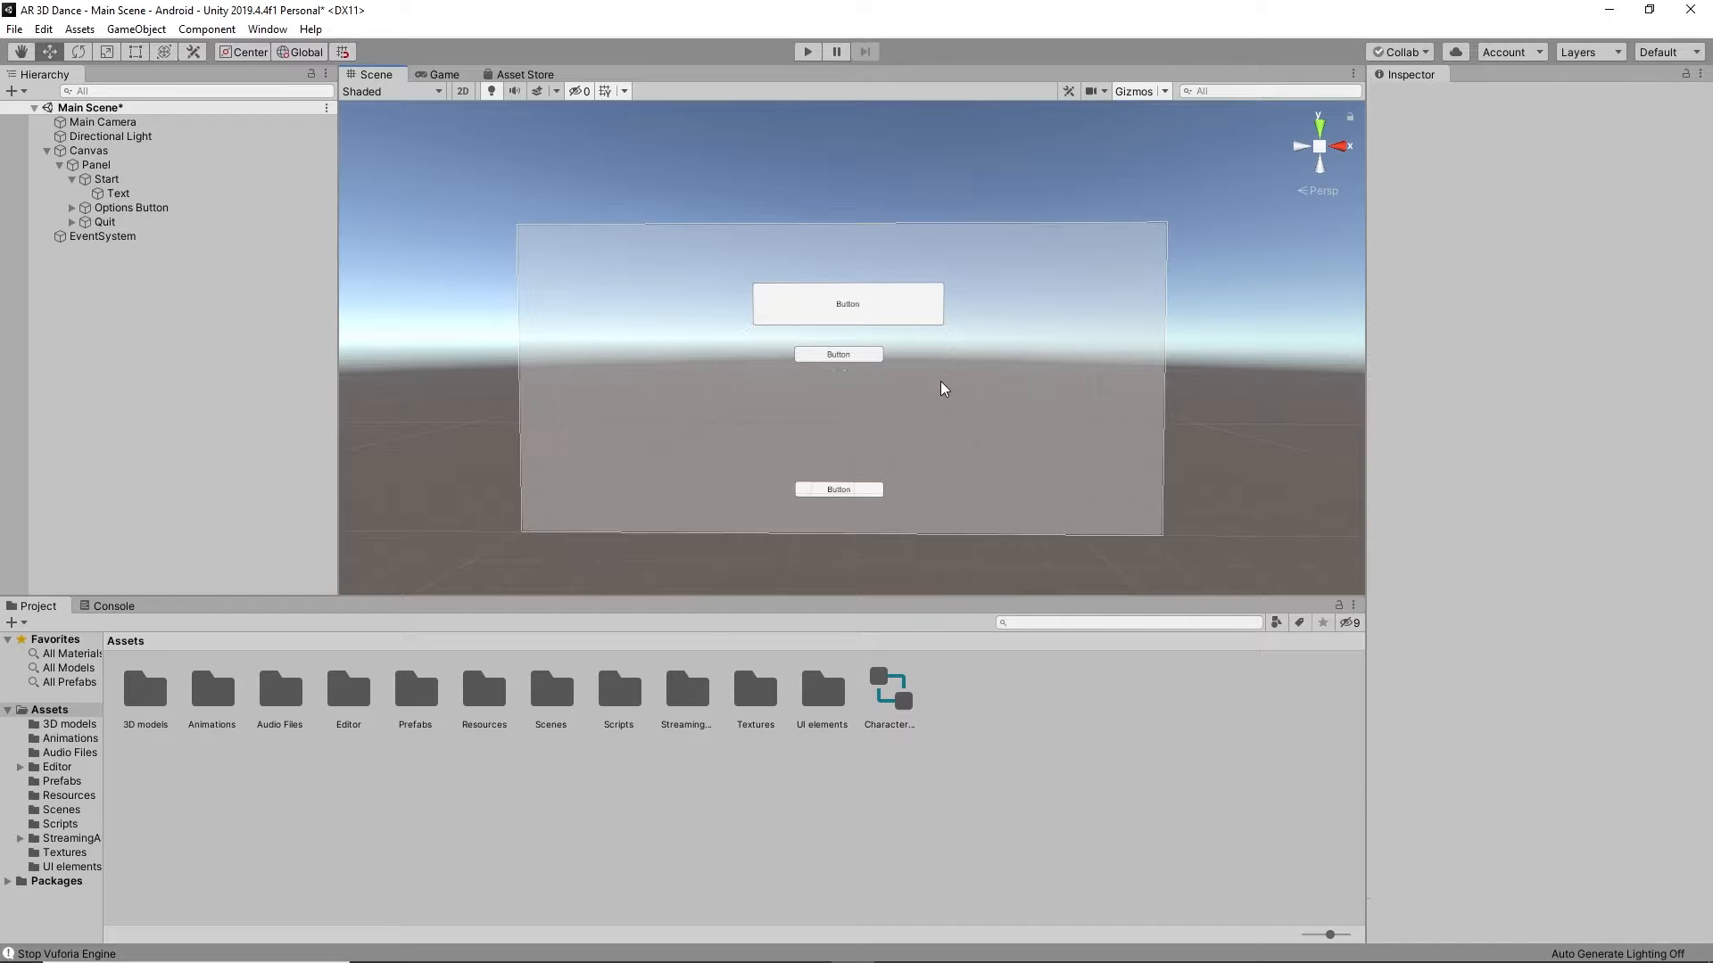
{"action": "left_click", "coordinate": [847, 487]}
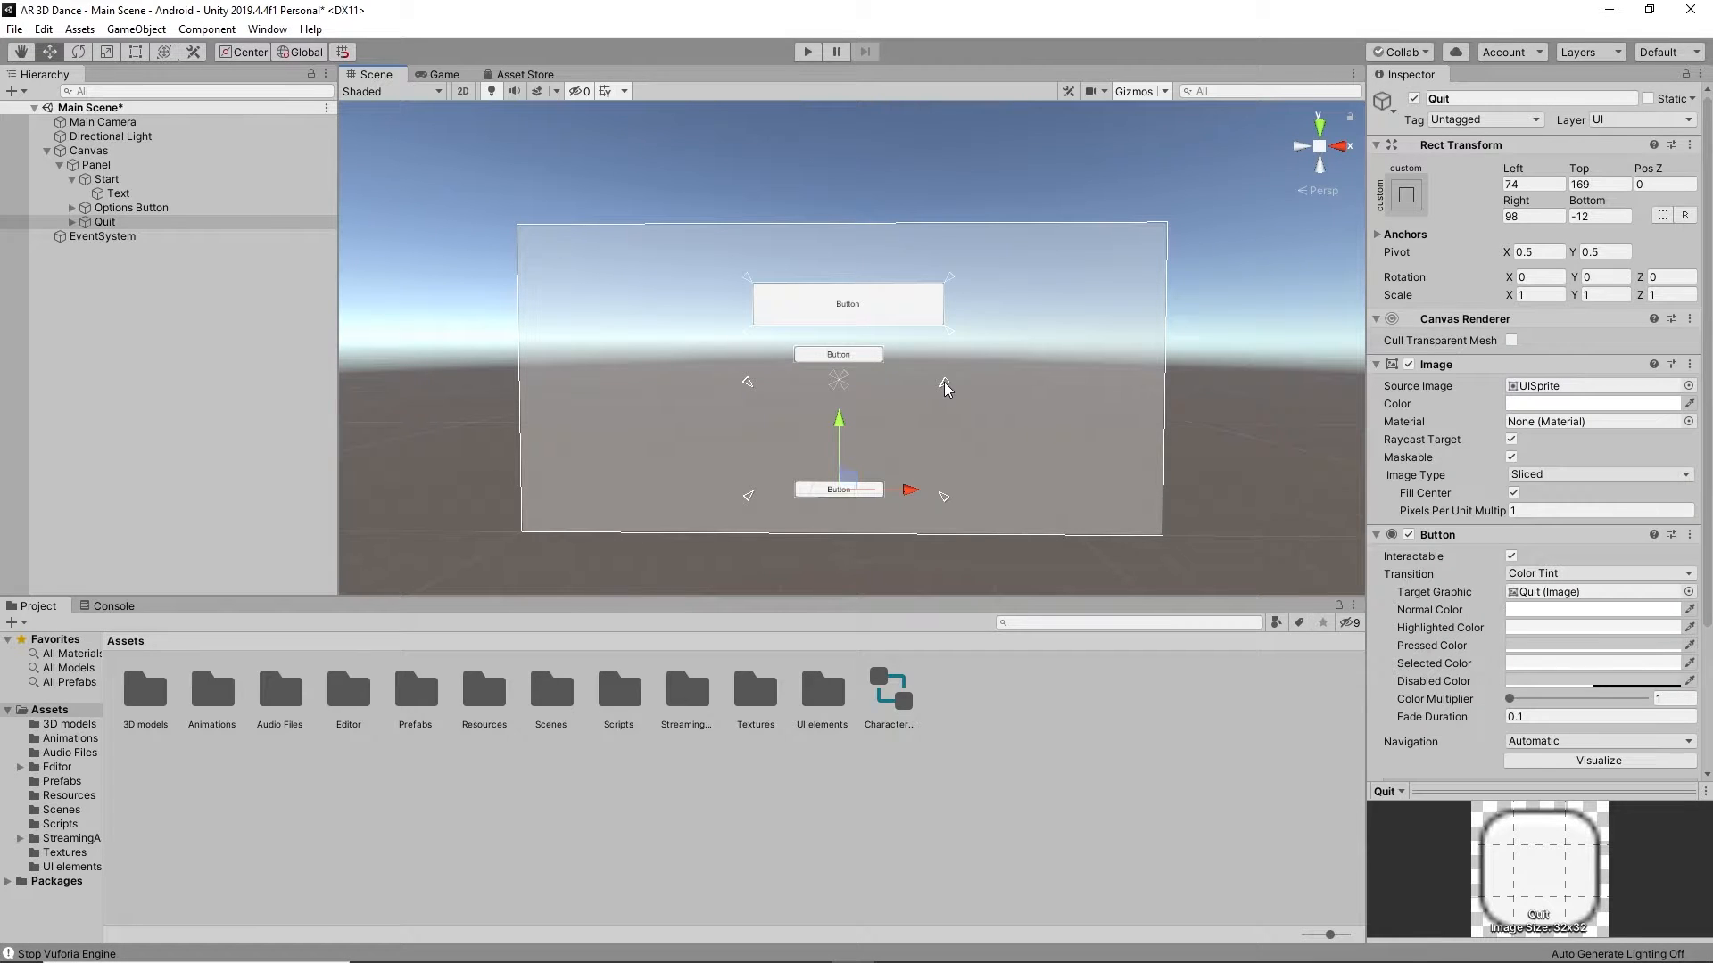
{"action": "left_click_drag", "start_coordinate": [944, 382], "coordinate": [951, 424]}
{"action": "left_click_drag", "start_coordinate": [949, 432], "coordinate": [953, 443]}
Step: Set the Quit button's Right, Left, Top and Bottom offsets to 0 so it fills its anchors
{"action": "left_click", "coordinate": [1522, 214]}
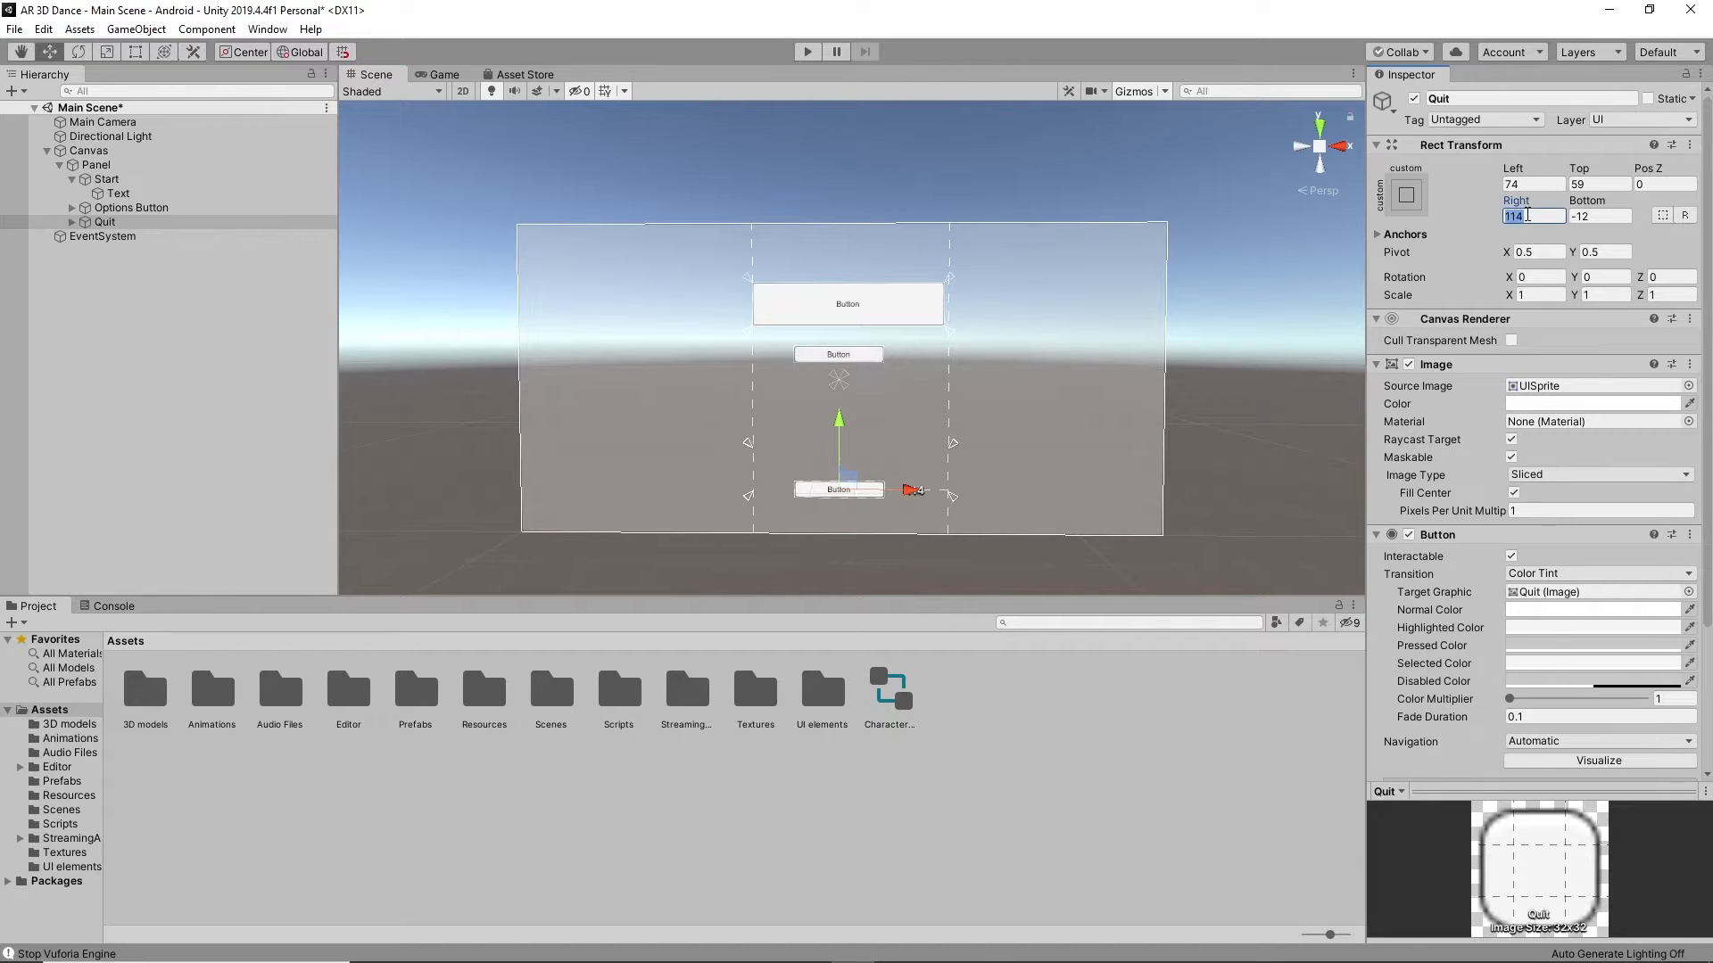
{"action": "type", "text": "0"}
{"action": "left_click", "coordinate": [1533, 183]}
{"action": "type", "text": "0"}
{"action": "left_click", "coordinate": [1599, 183]}
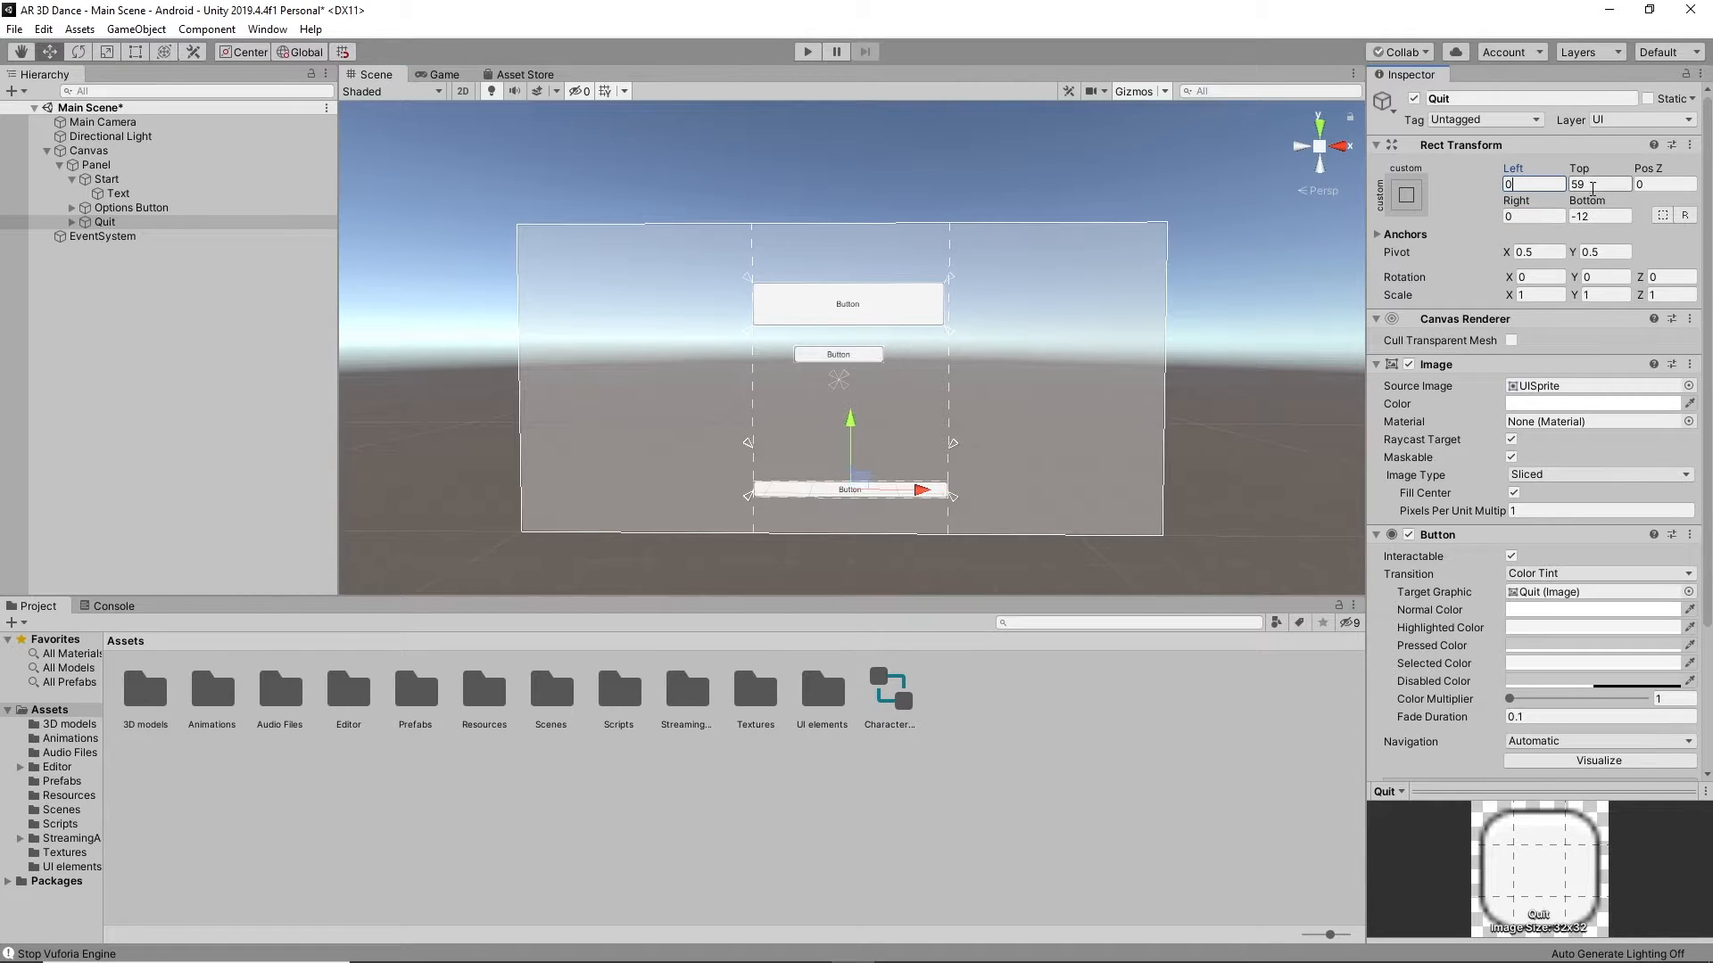
{"action": "type", "text": "0"}
{"action": "left_click", "coordinate": [1599, 216]}
{"action": "type", "text": "0"}
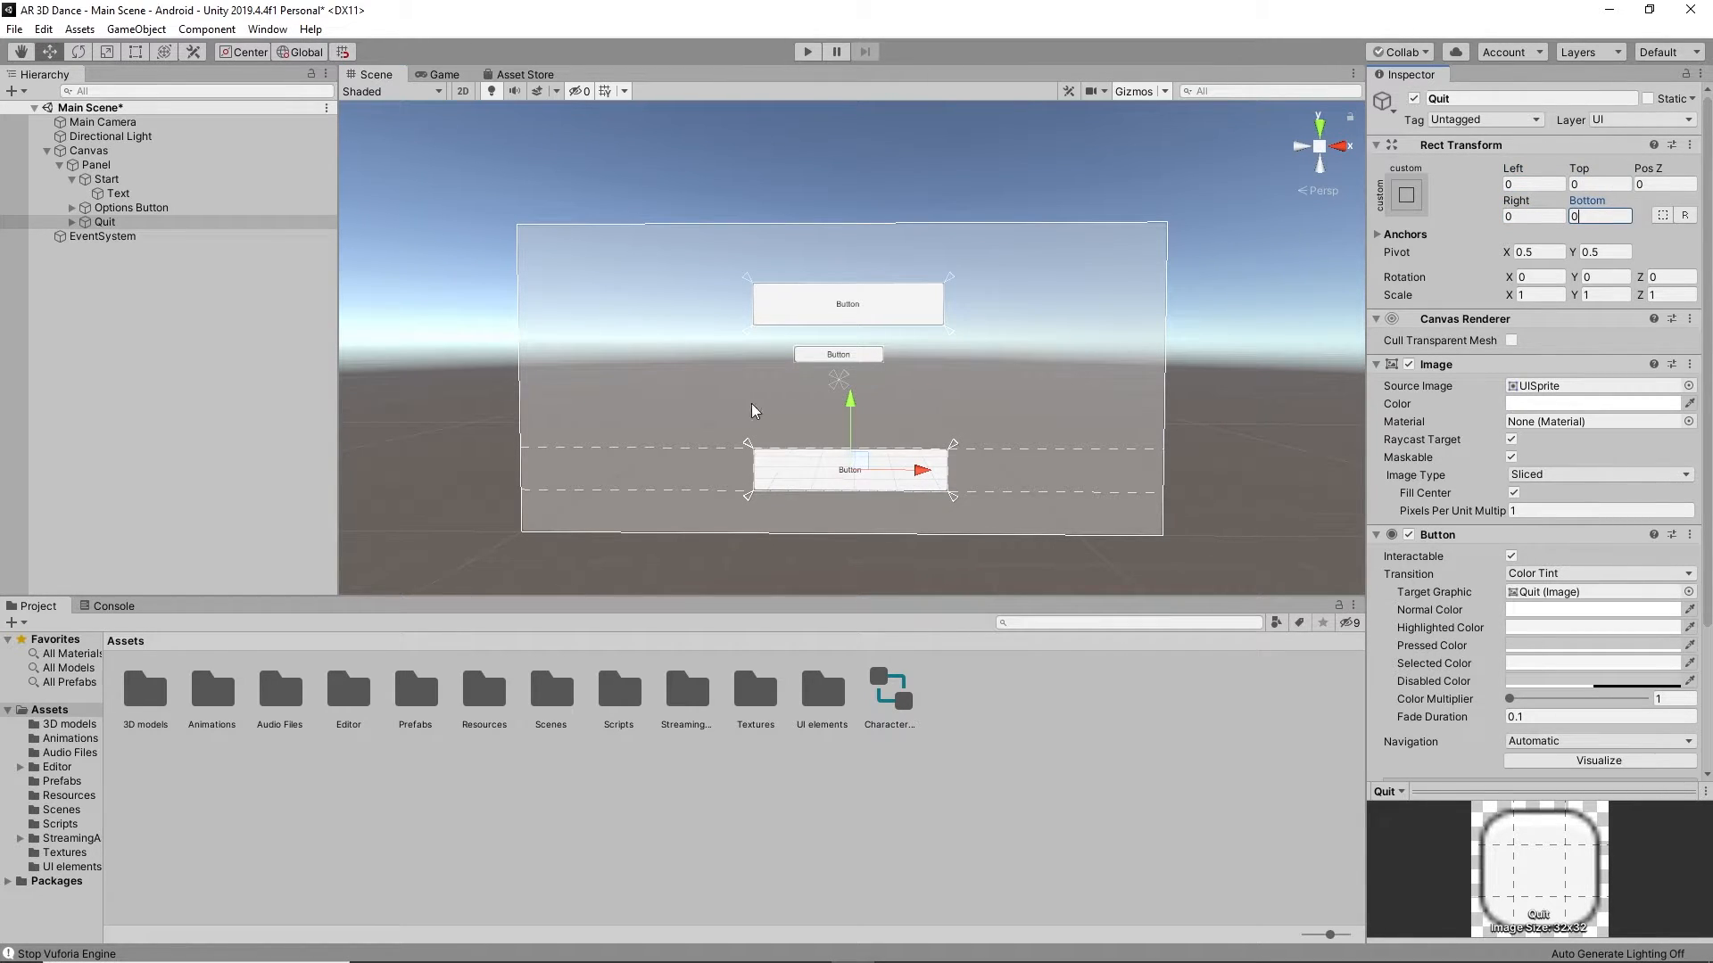
Step: Spread the Options Button's anchors into a wide rectangle between the Start and Quit buttons
{"action": "left_click", "coordinate": [142, 209]}
{"action": "left_click_drag", "start_coordinate": [848, 388], "coordinate": [955, 426]}
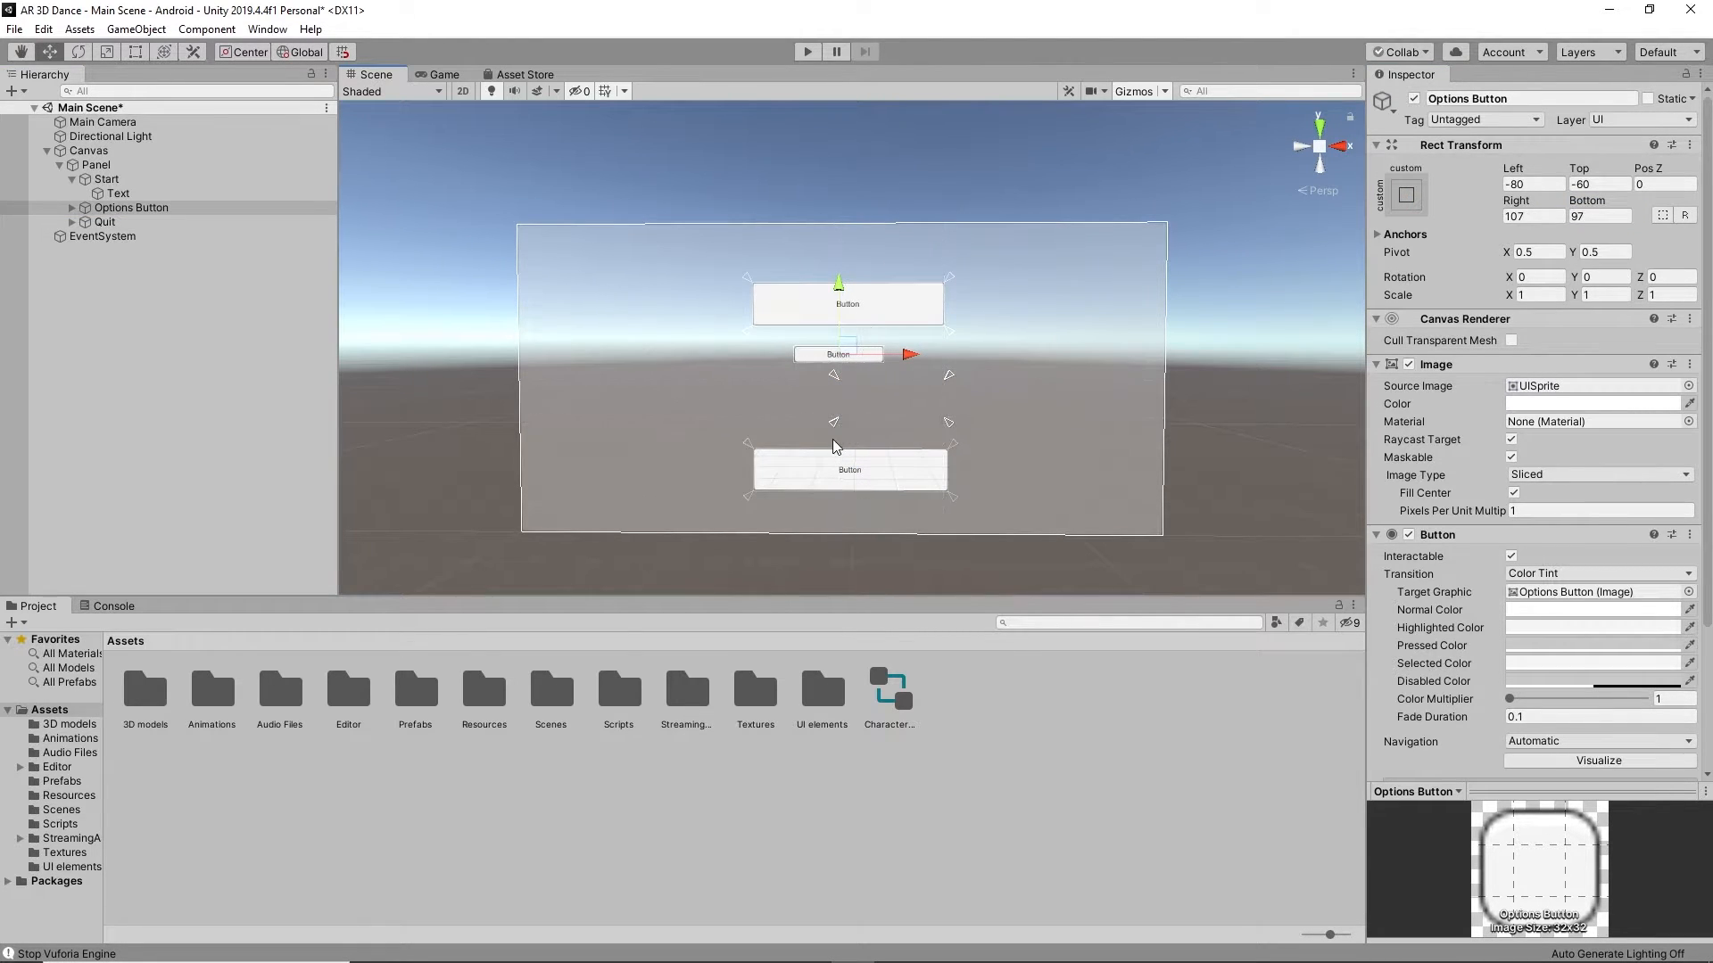
{"action": "left_click_drag", "start_coordinate": [834, 421], "coordinate": [752, 439]}
Step: Set the Options Button's Right, Left, Top and Bottom offsets to 0 so it fills its anchors
{"action": "left_click", "coordinate": [1531, 216]}
{"action": "type", "text": "0"}
{"action": "key", "text": "Return"}
{"action": "left_click", "coordinate": [1532, 185]}
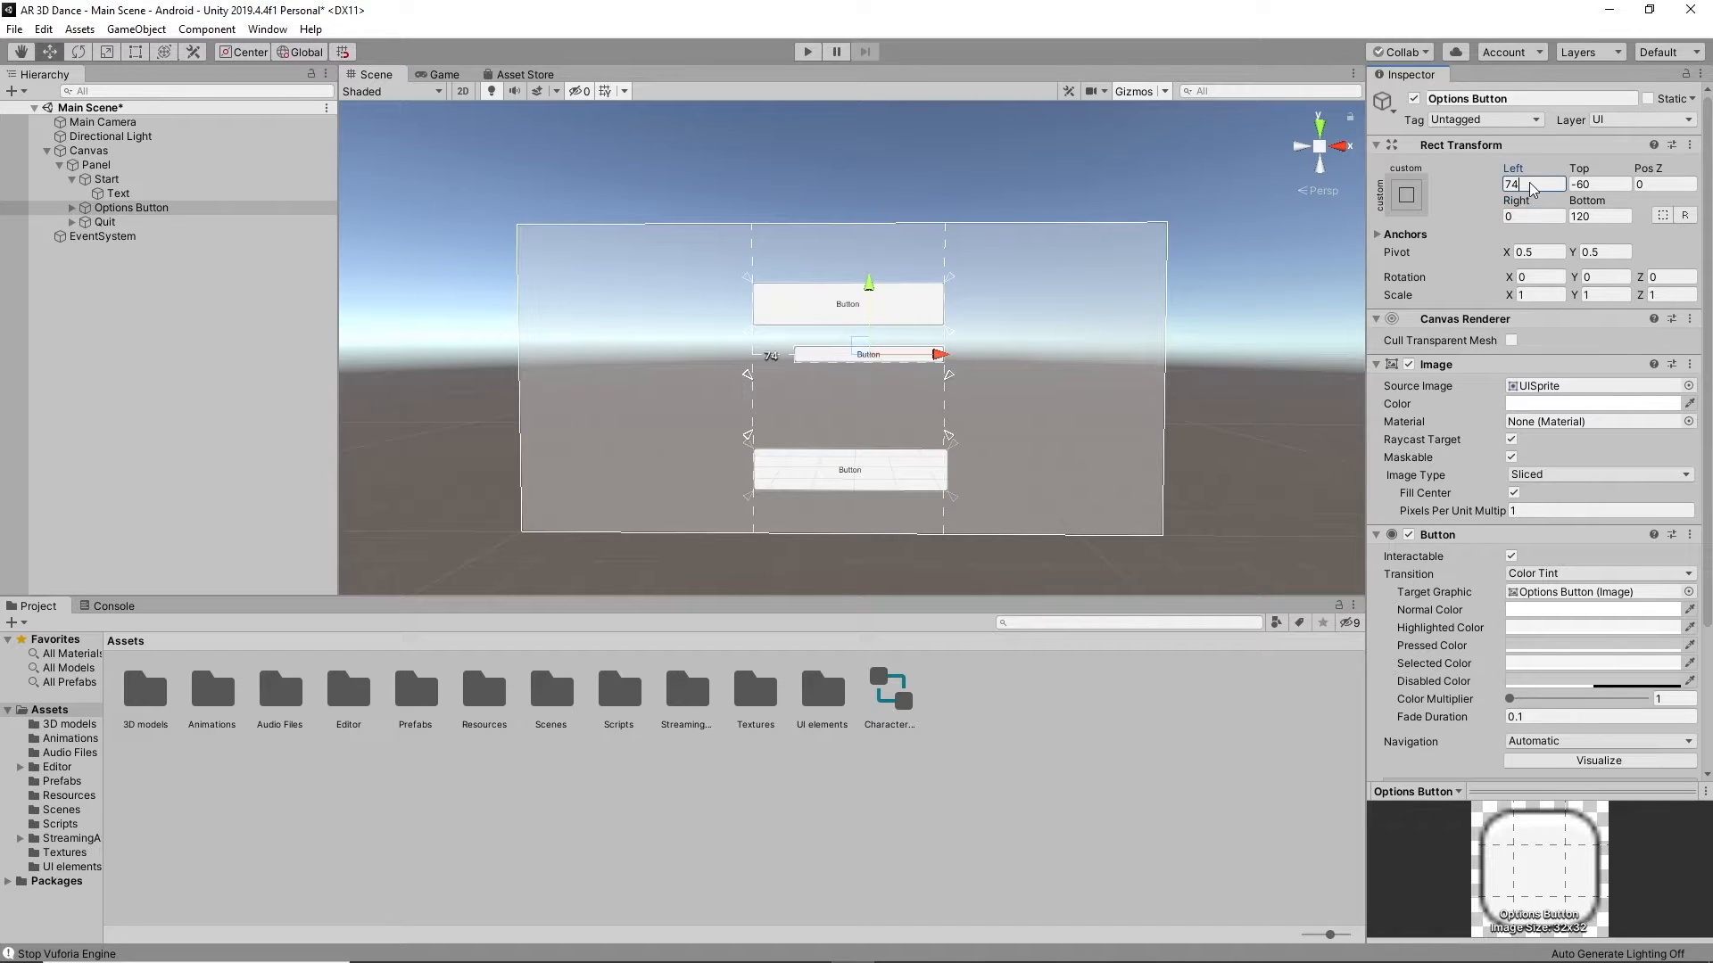
{"action": "type", "text": "0"}
{"action": "left_click", "coordinate": [1597, 184]}
{"action": "type", "text": "0"}
{"action": "left_click", "coordinate": [1603, 214]}
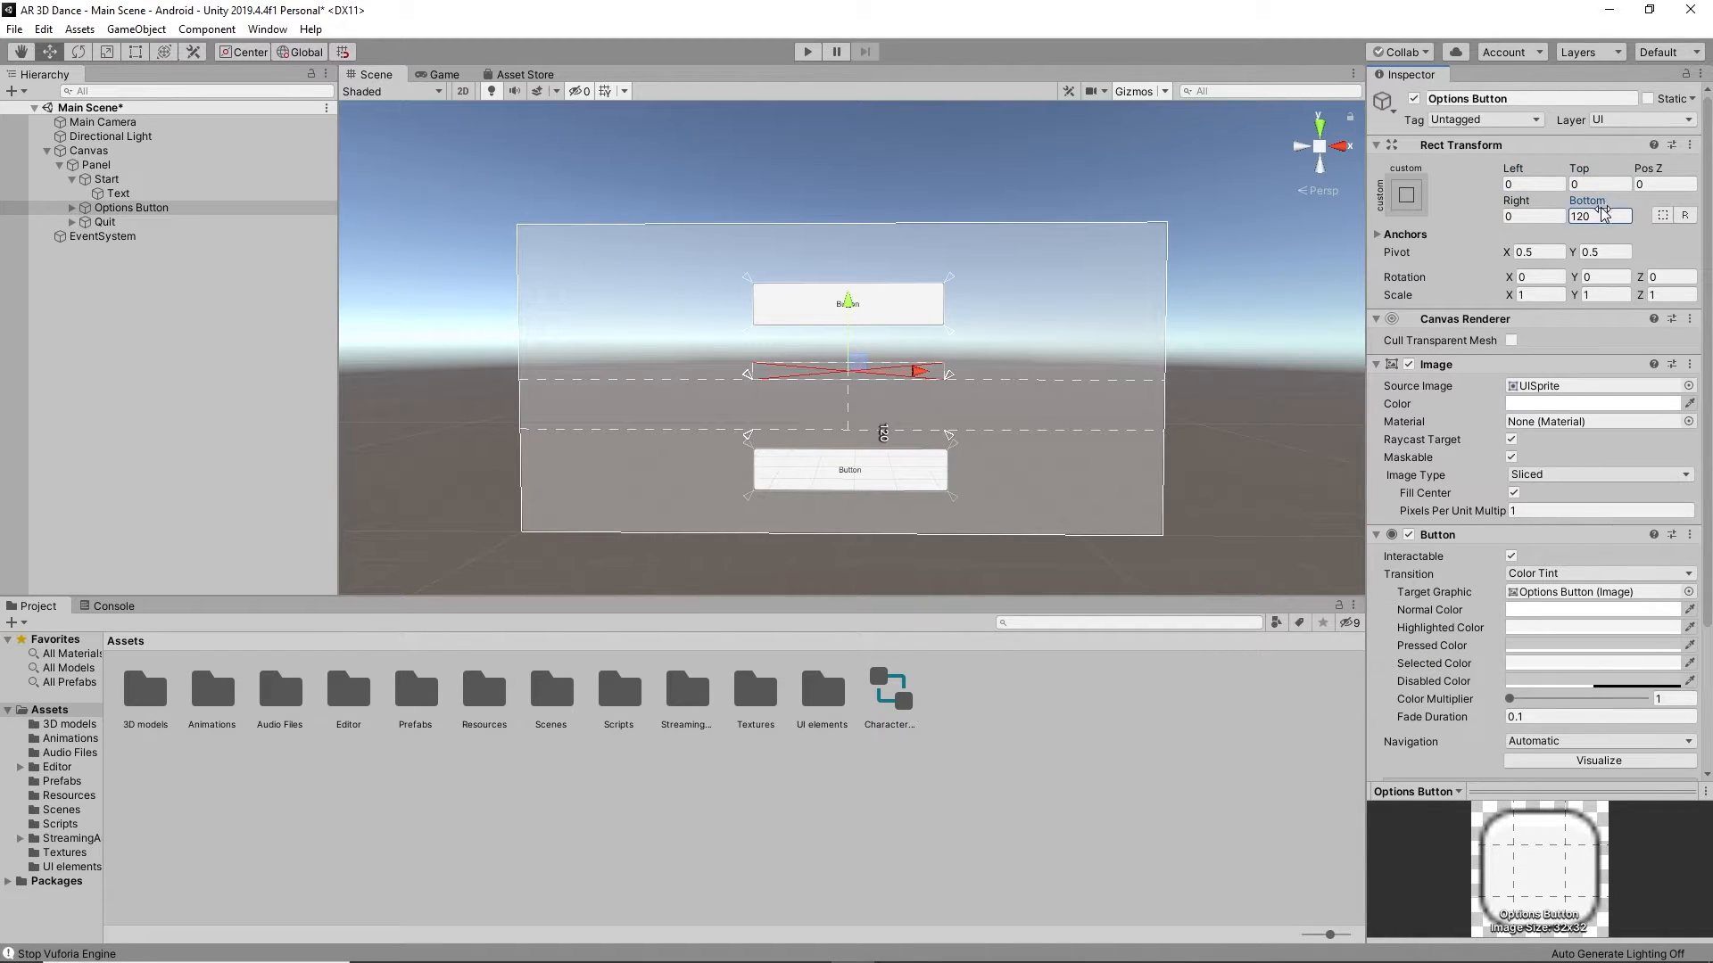
{"action": "type", "text": "0"}
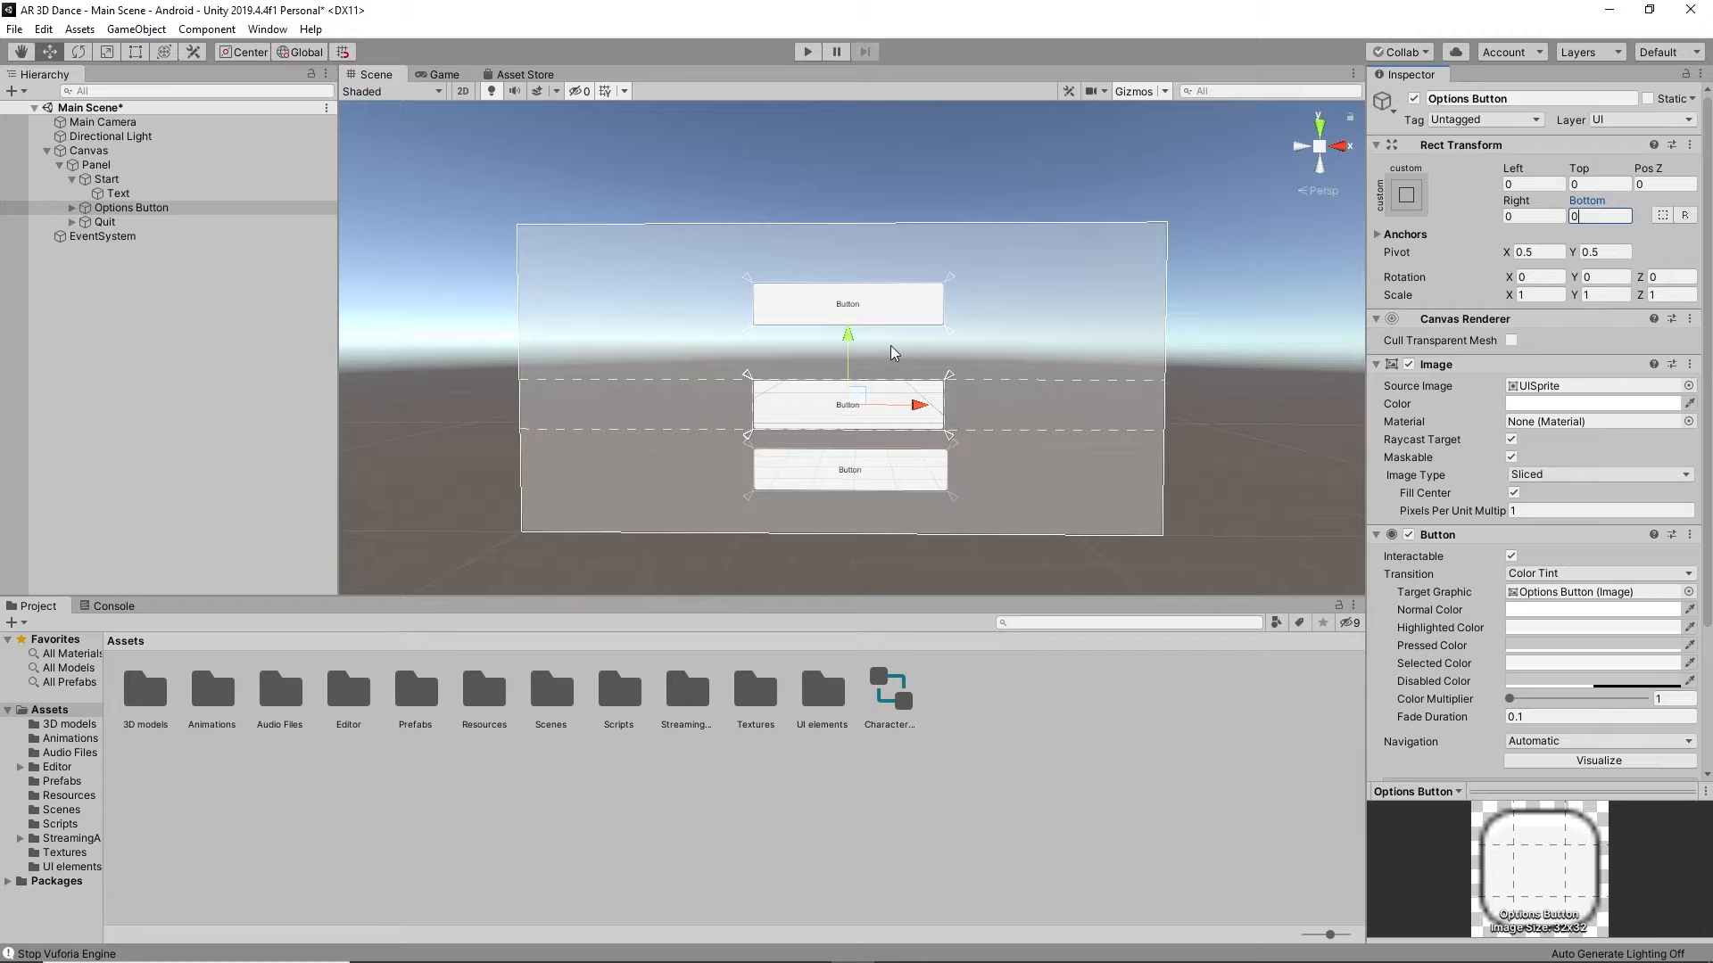
Step: Raise the Options Button's lower anchors slightly to widen the gap above Quit, and reset its Bottom offset to 0
{"action": "left_click", "coordinate": [874, 323]}
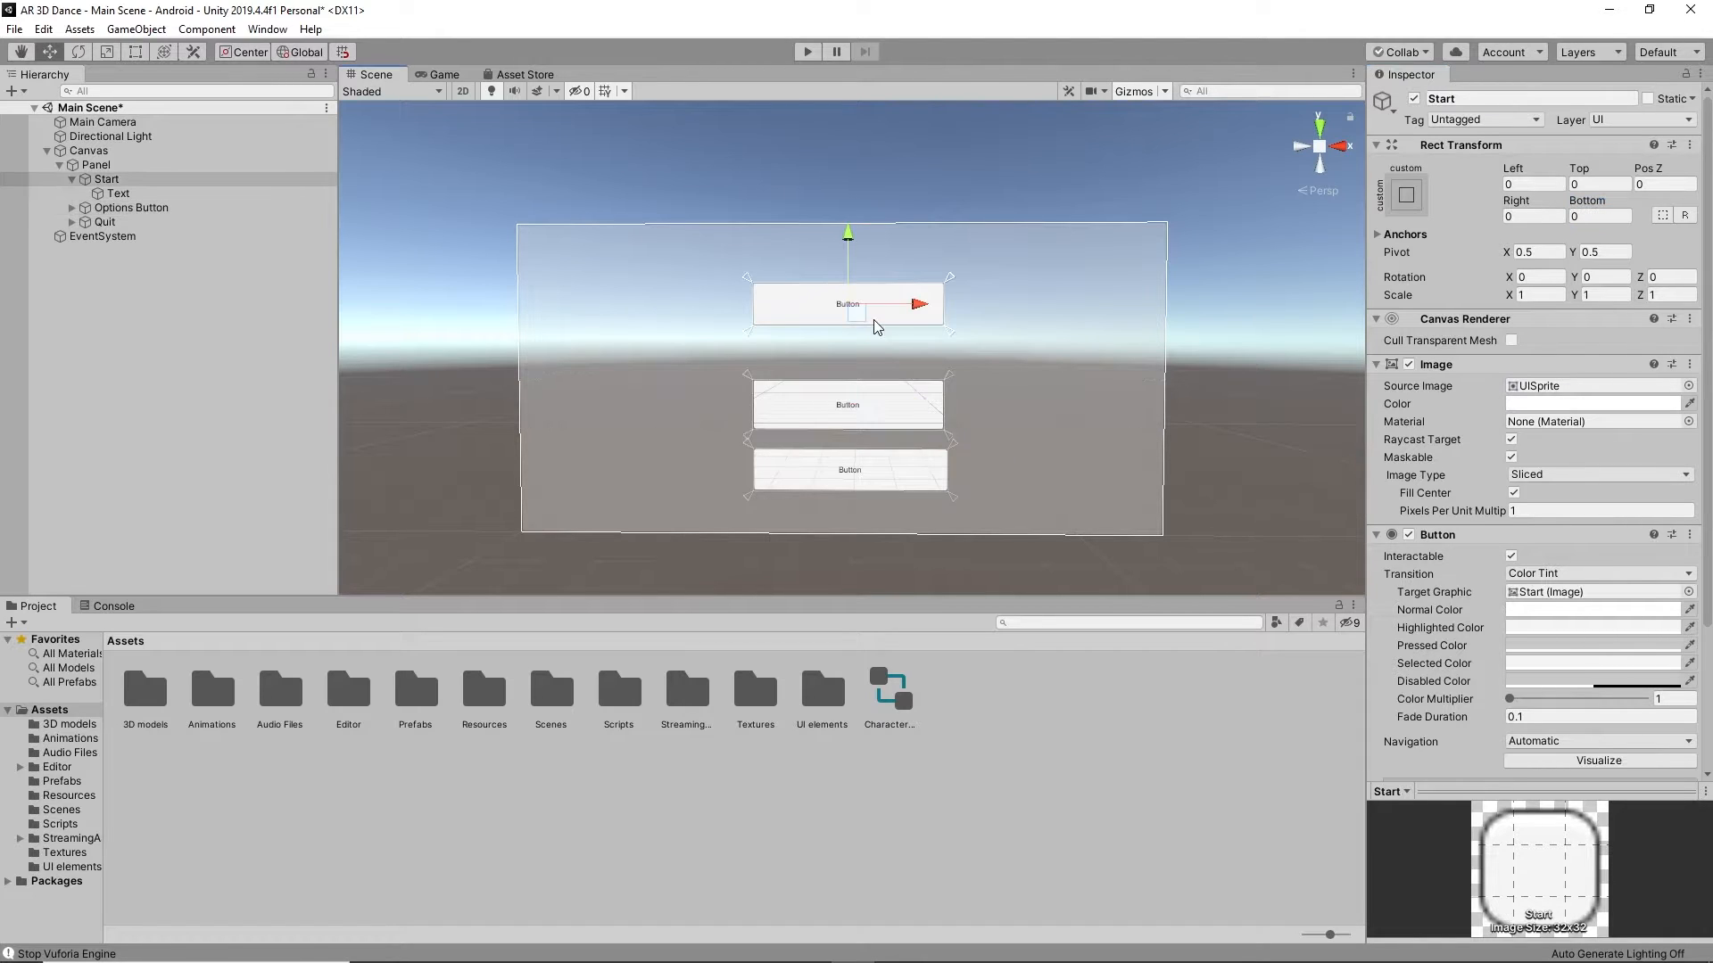
{"action": "left_click", "coordinate": [889, 416]}
{"action": "left_click_drag", "start_coordinate": [951, 435], "coordinate": [952, 427]}
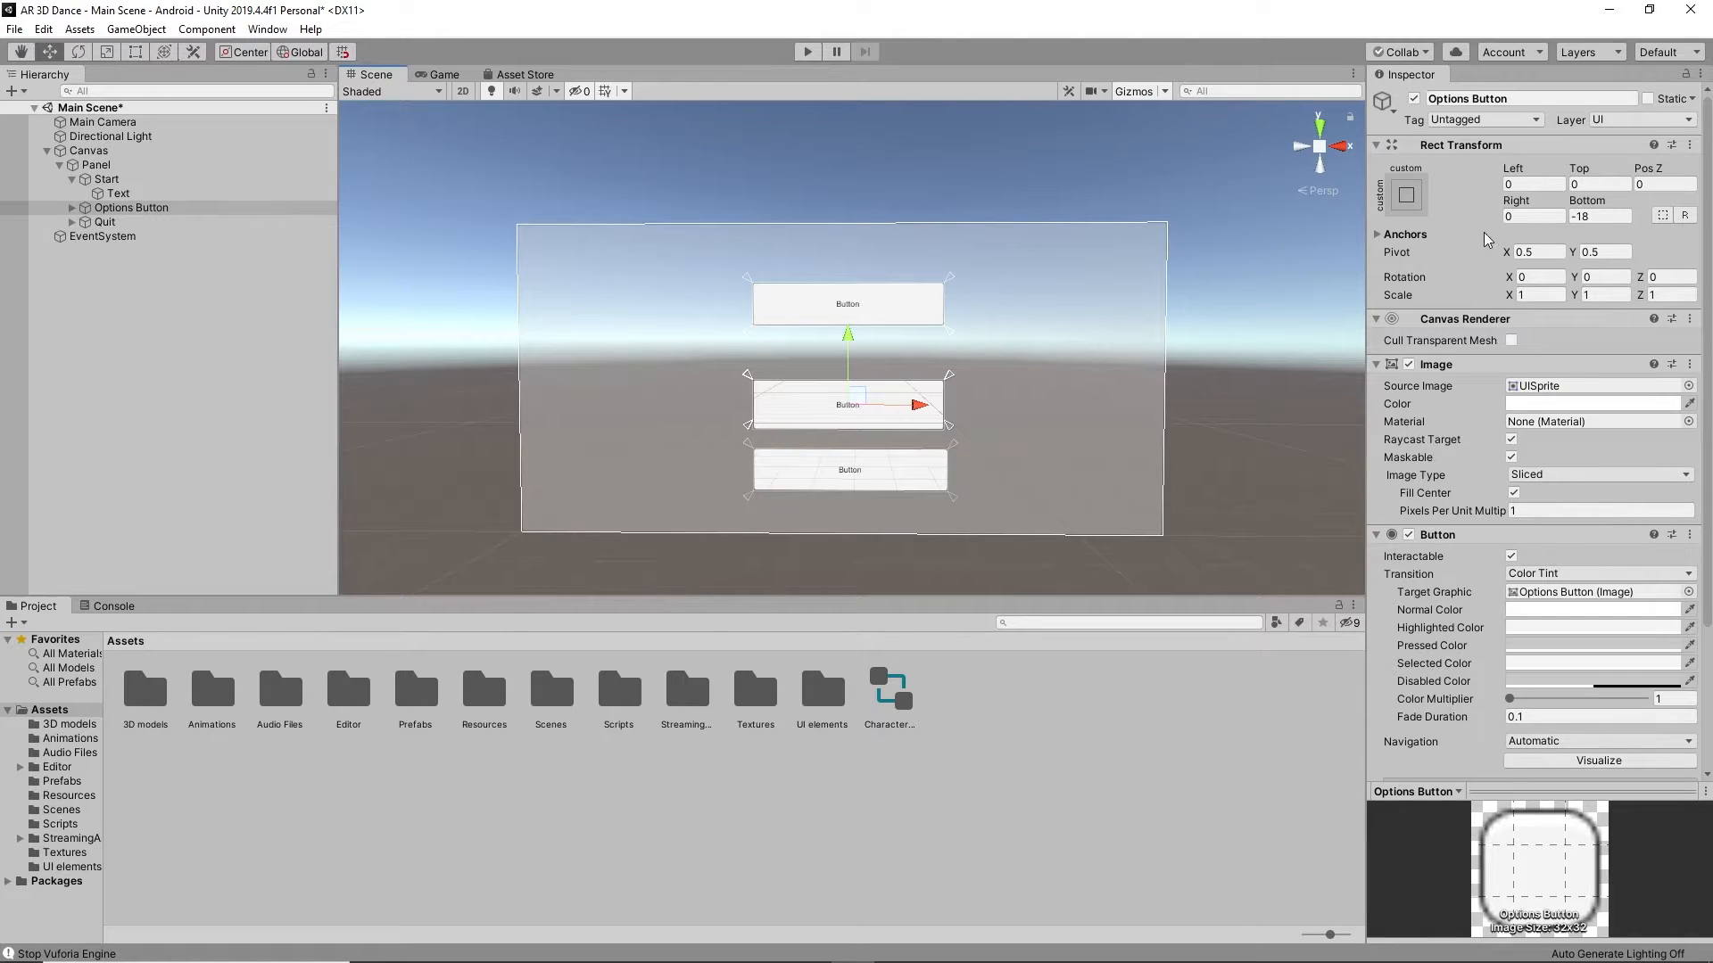
{"action": "left_click", "coordinate": [1604, 215]}
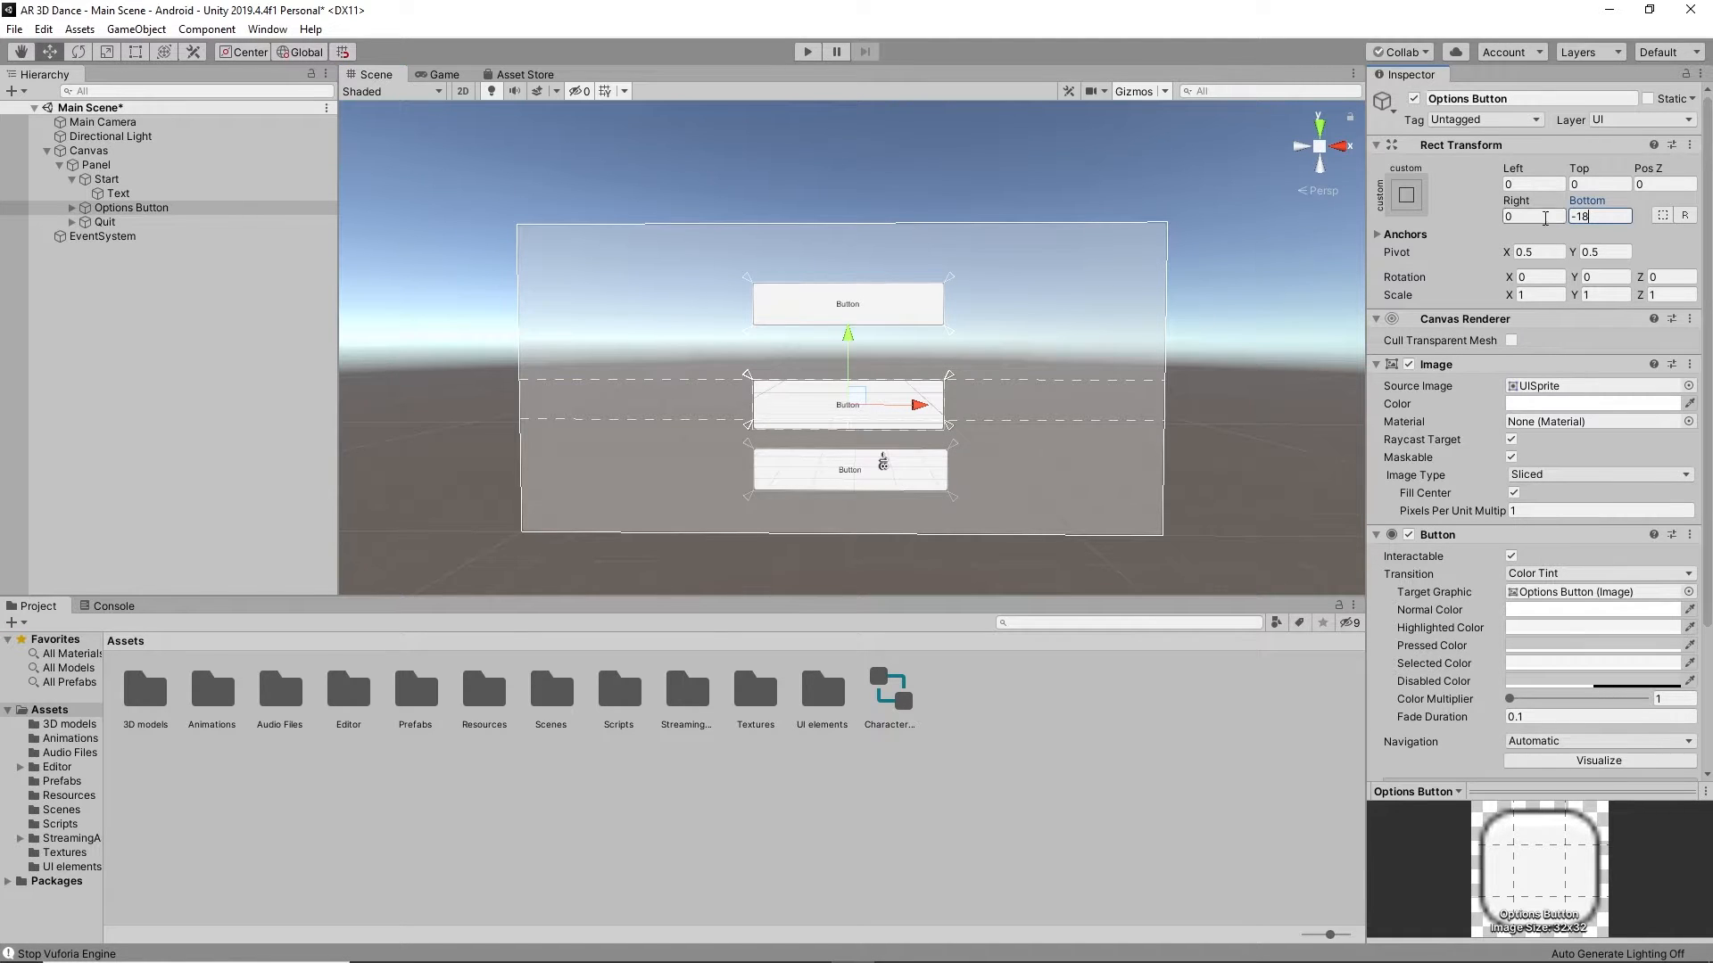
{"action": "type", "text": "-"}
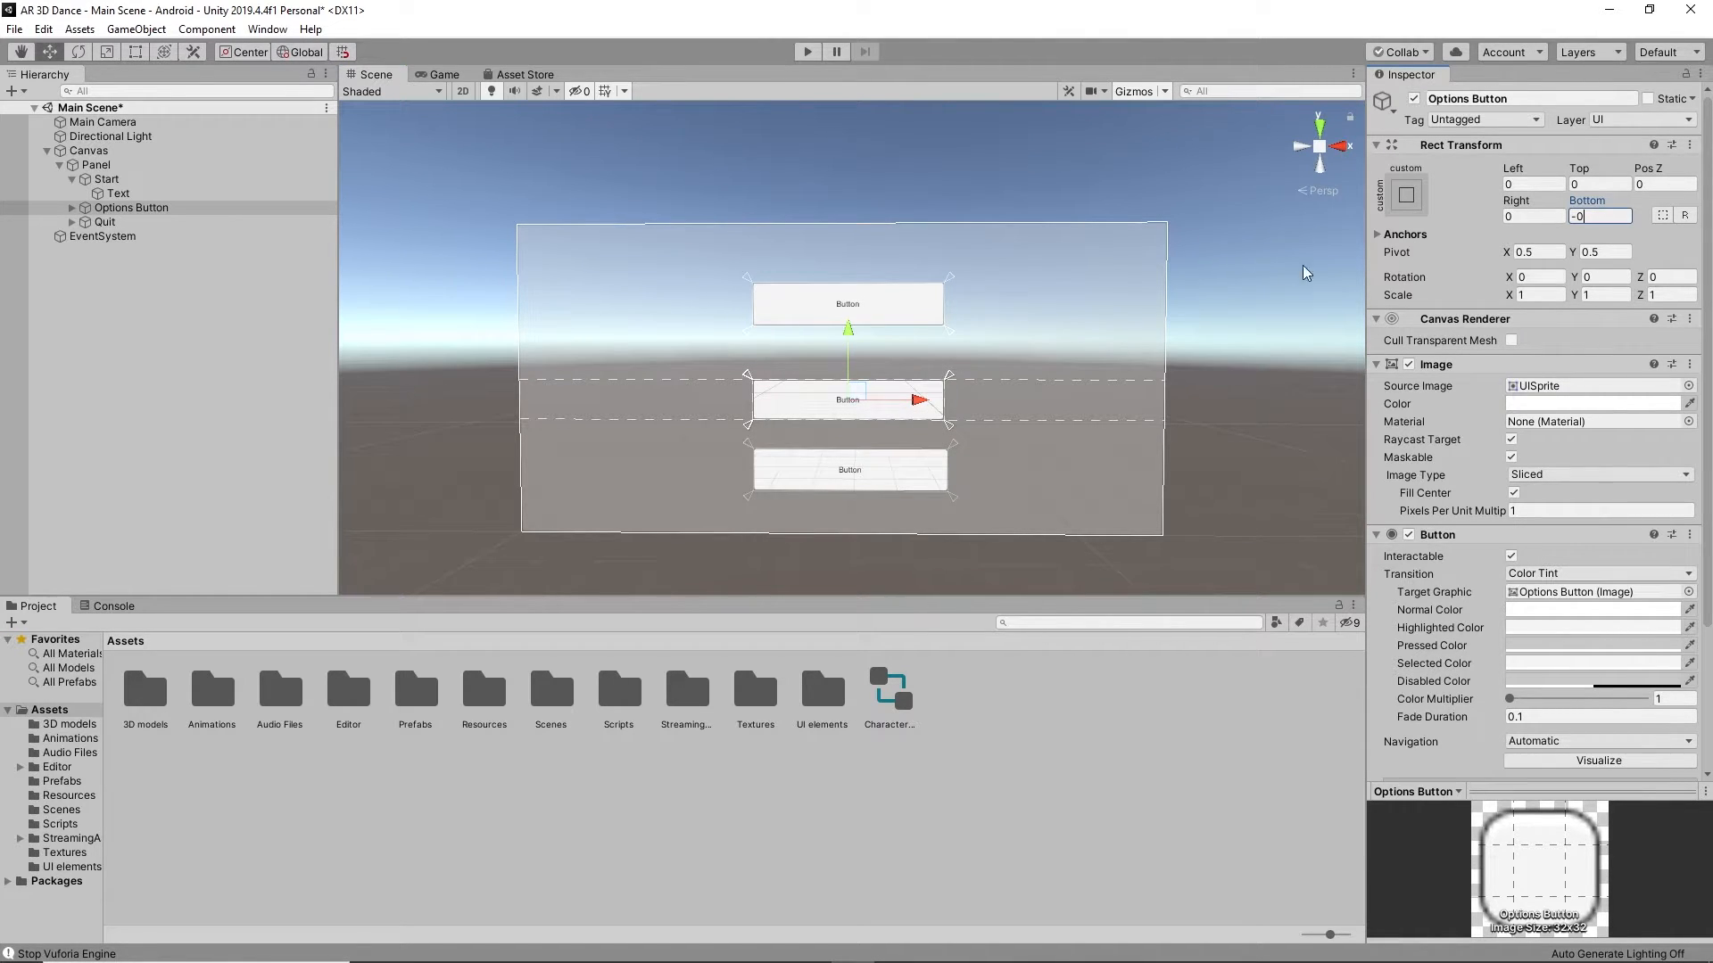
{"action": "type", "text": "0"}
Step: Lower the Start button's bottom and top anchors towards the Options Button, and reset its Top and Bottom offsets to 0
{"action": "left_click", "coordinate": [884, 353]}
{"action": "left_click", "coordinate": [871, 315]}
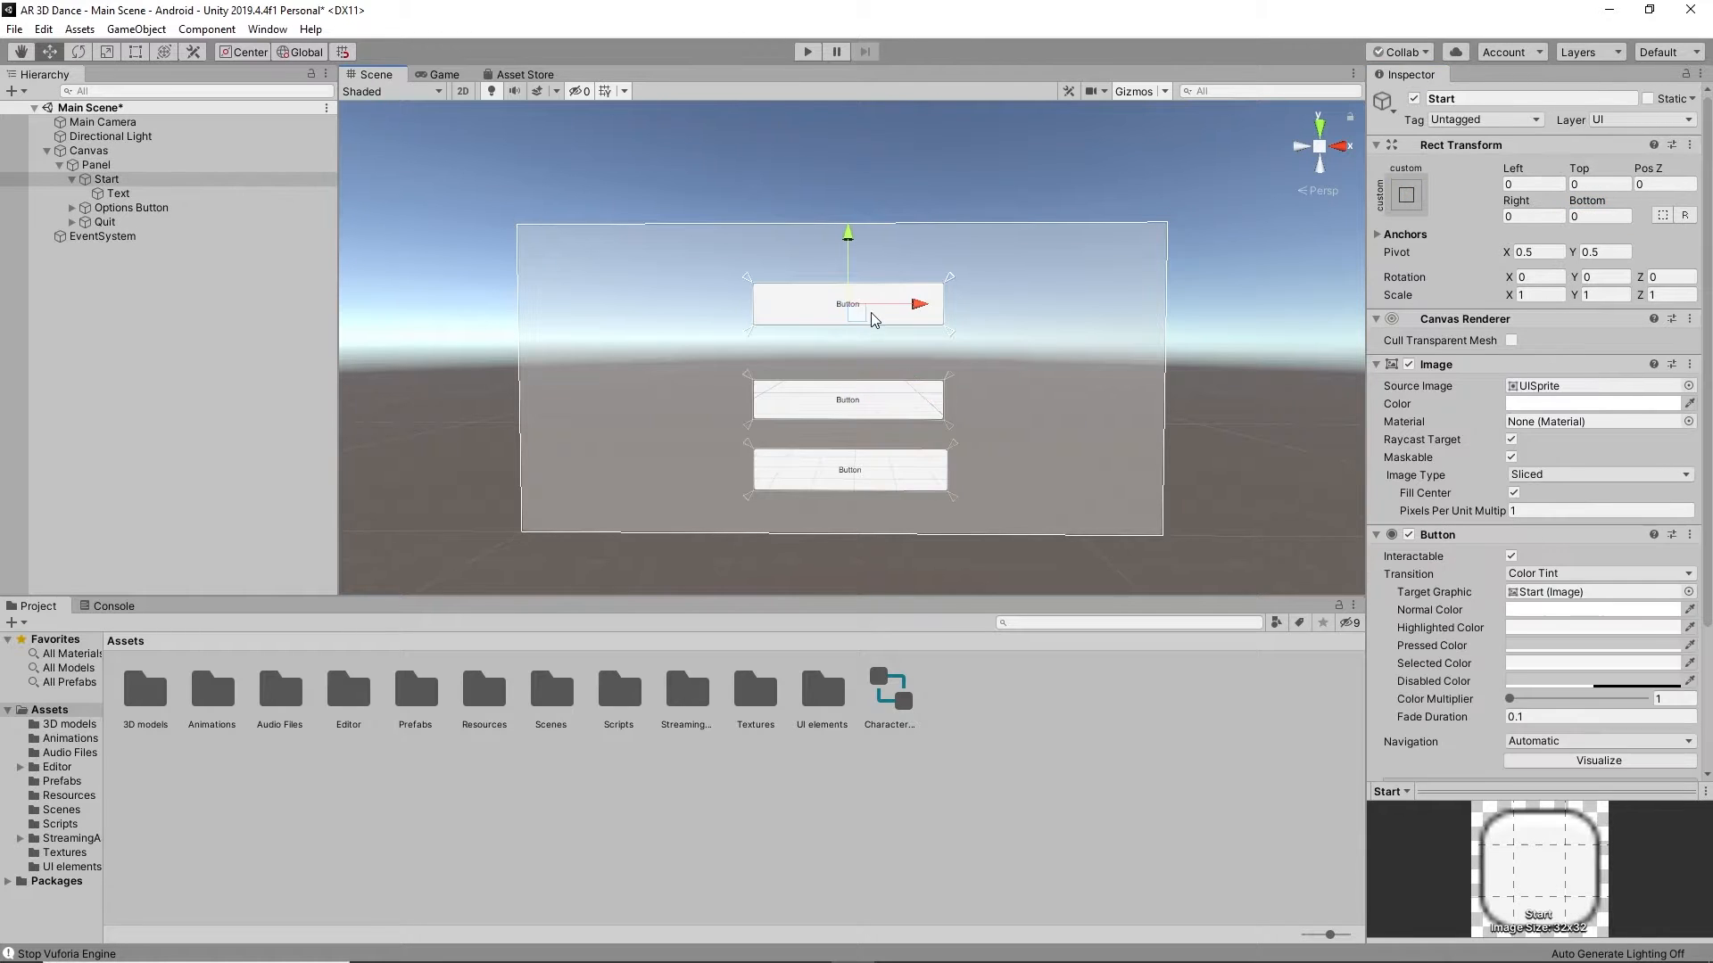
{"action": "left_click_drag", "start_coordinate": [747, 334], "coordinate": [748, 364]}
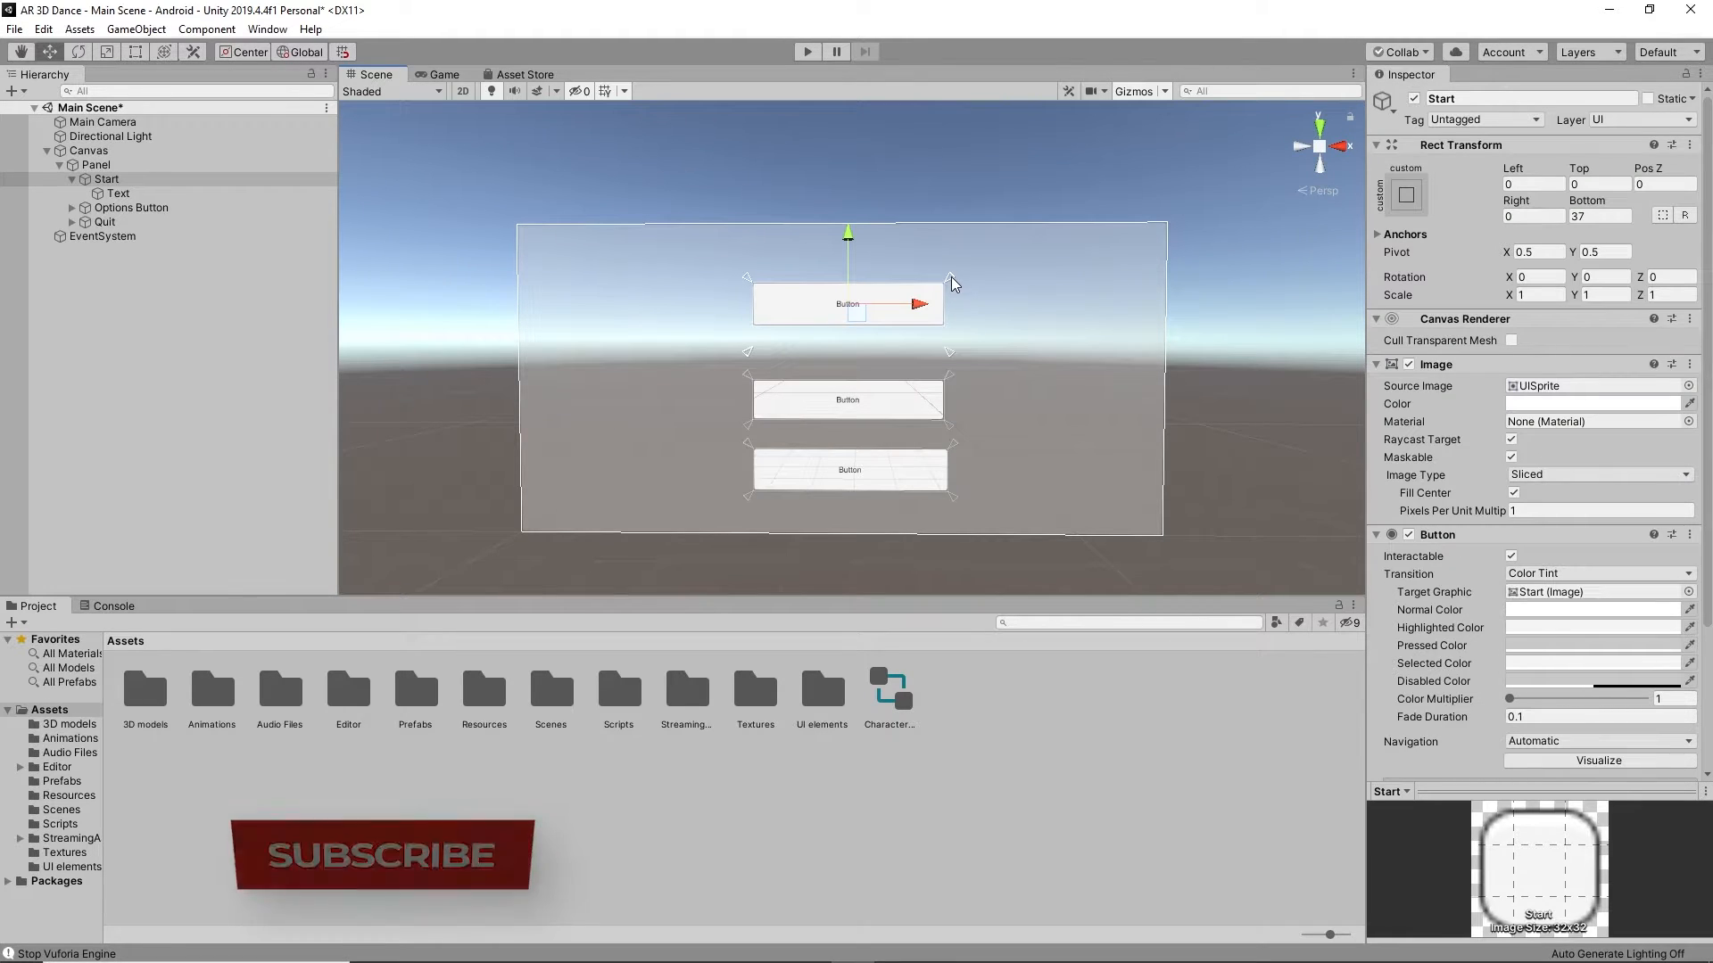
{"action": "left_click_drag", "start_coordinate": [951, 277], "coordinate": [950, 291]}
{"action": "left_click", "coordinate": [1597, 184]}
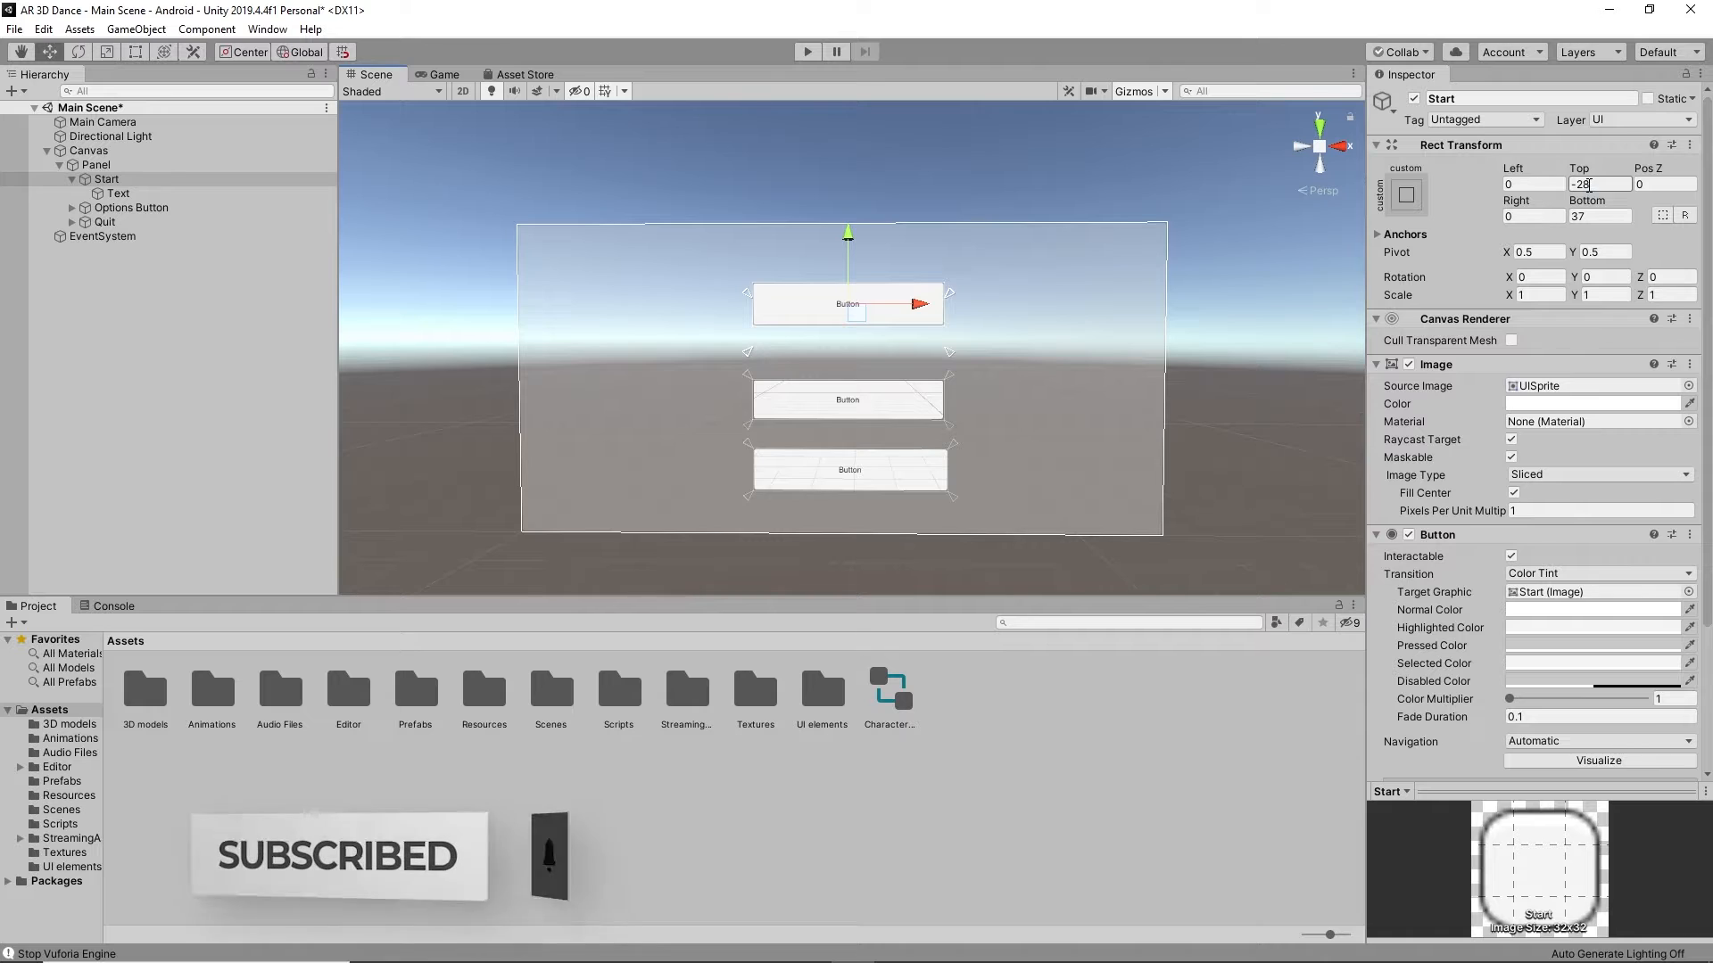
{"action": "type", "text": "0"}
{"action": "left_click", "coordinate": [1601, 215]}
{"action": "type", "text": "0"}
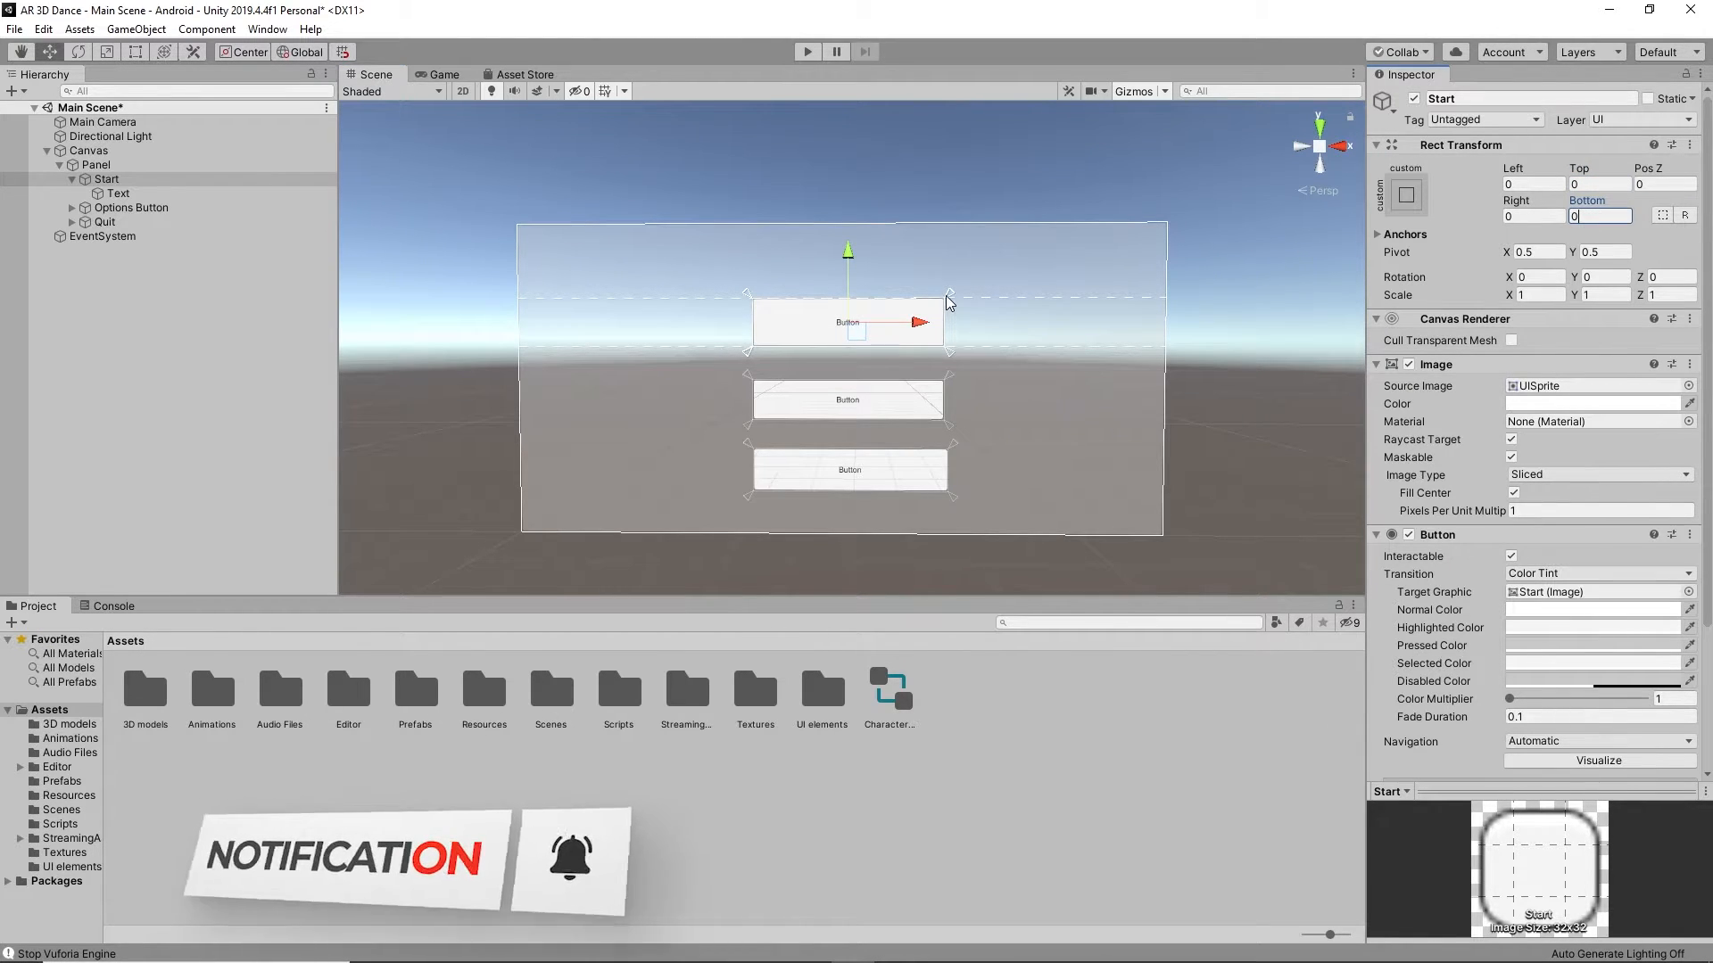
Step: Pull the Start button's upper-right anchor slightly down and outward, and reset its Top and Right offsets to 0
{"action": "left_click_drag", "start_coordinate": [949, 296], "coordinate": [955, 315]}
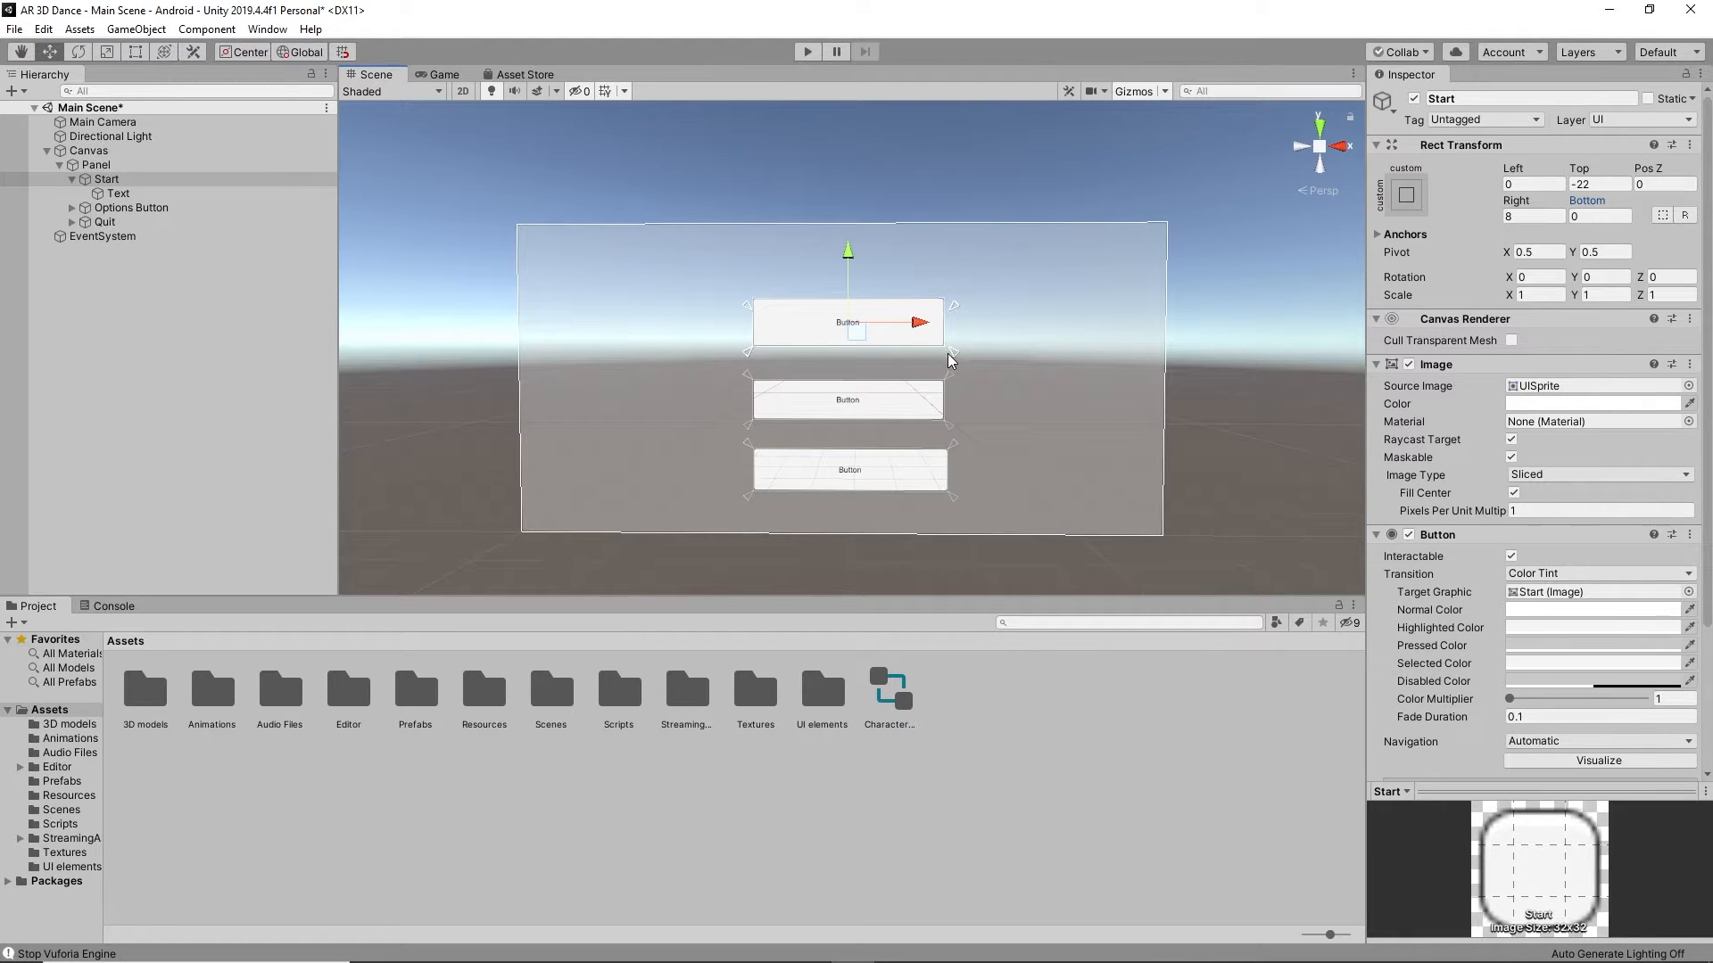
{"action": "left_click", "coordinate": [1604, 184]}
{"action": "type", "text": "0"}
{"action": "left_click", "coordinate": [1520, 221]}
{"action": "type", "text": "0"}
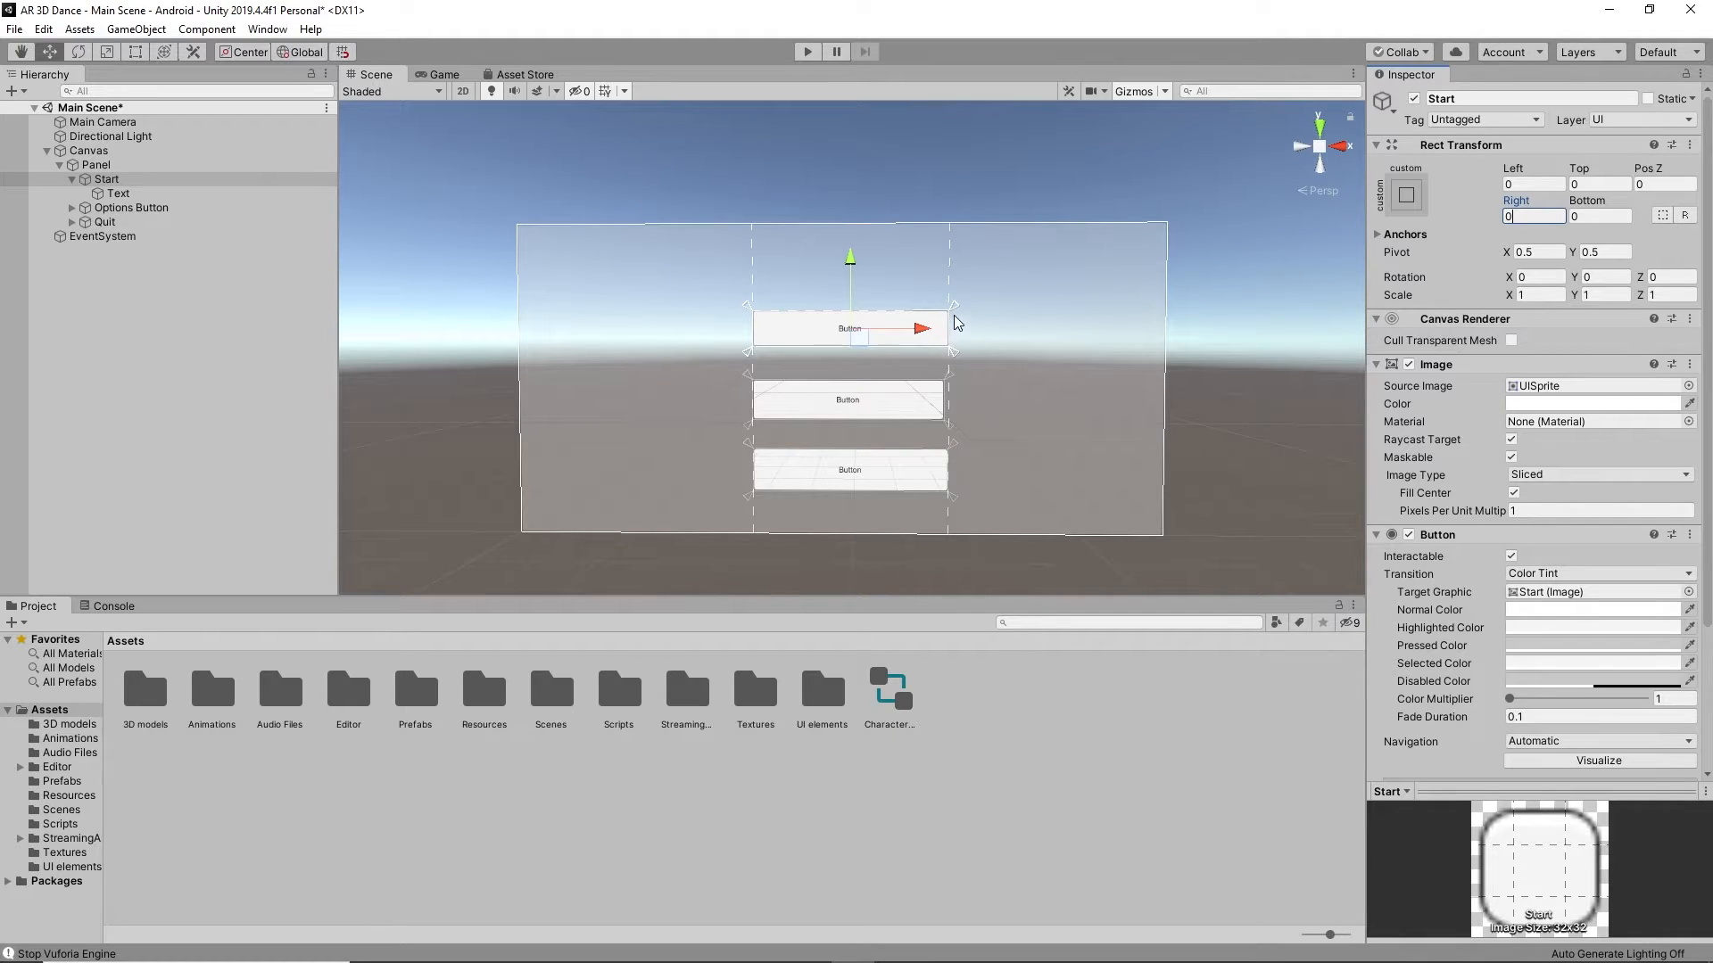
Step: Raise the Start button's upper anchors slightly, reset its Top offset to 0, and check the layout in the Game view
{"action": "left_click_drag", "start_coordinate": [954, 306], "coordinate": [953, 299]}
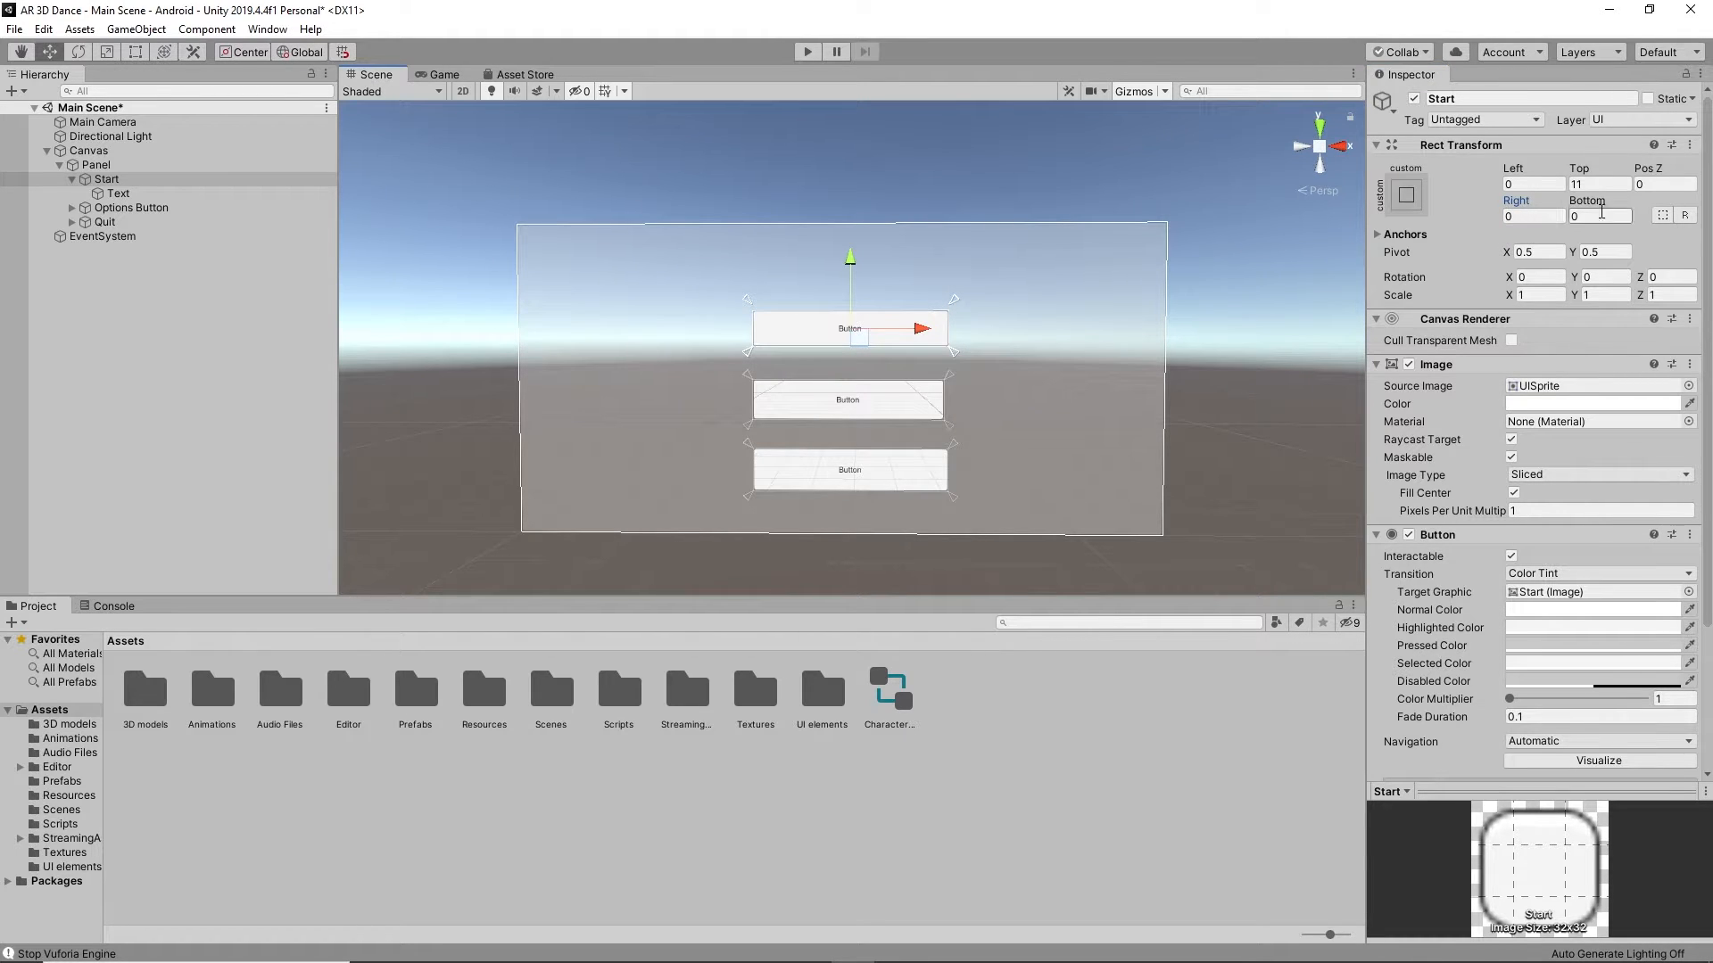
{"action": "left_click", "coordinate": [1601, 185]}
{"action": "type", "text": "0"}
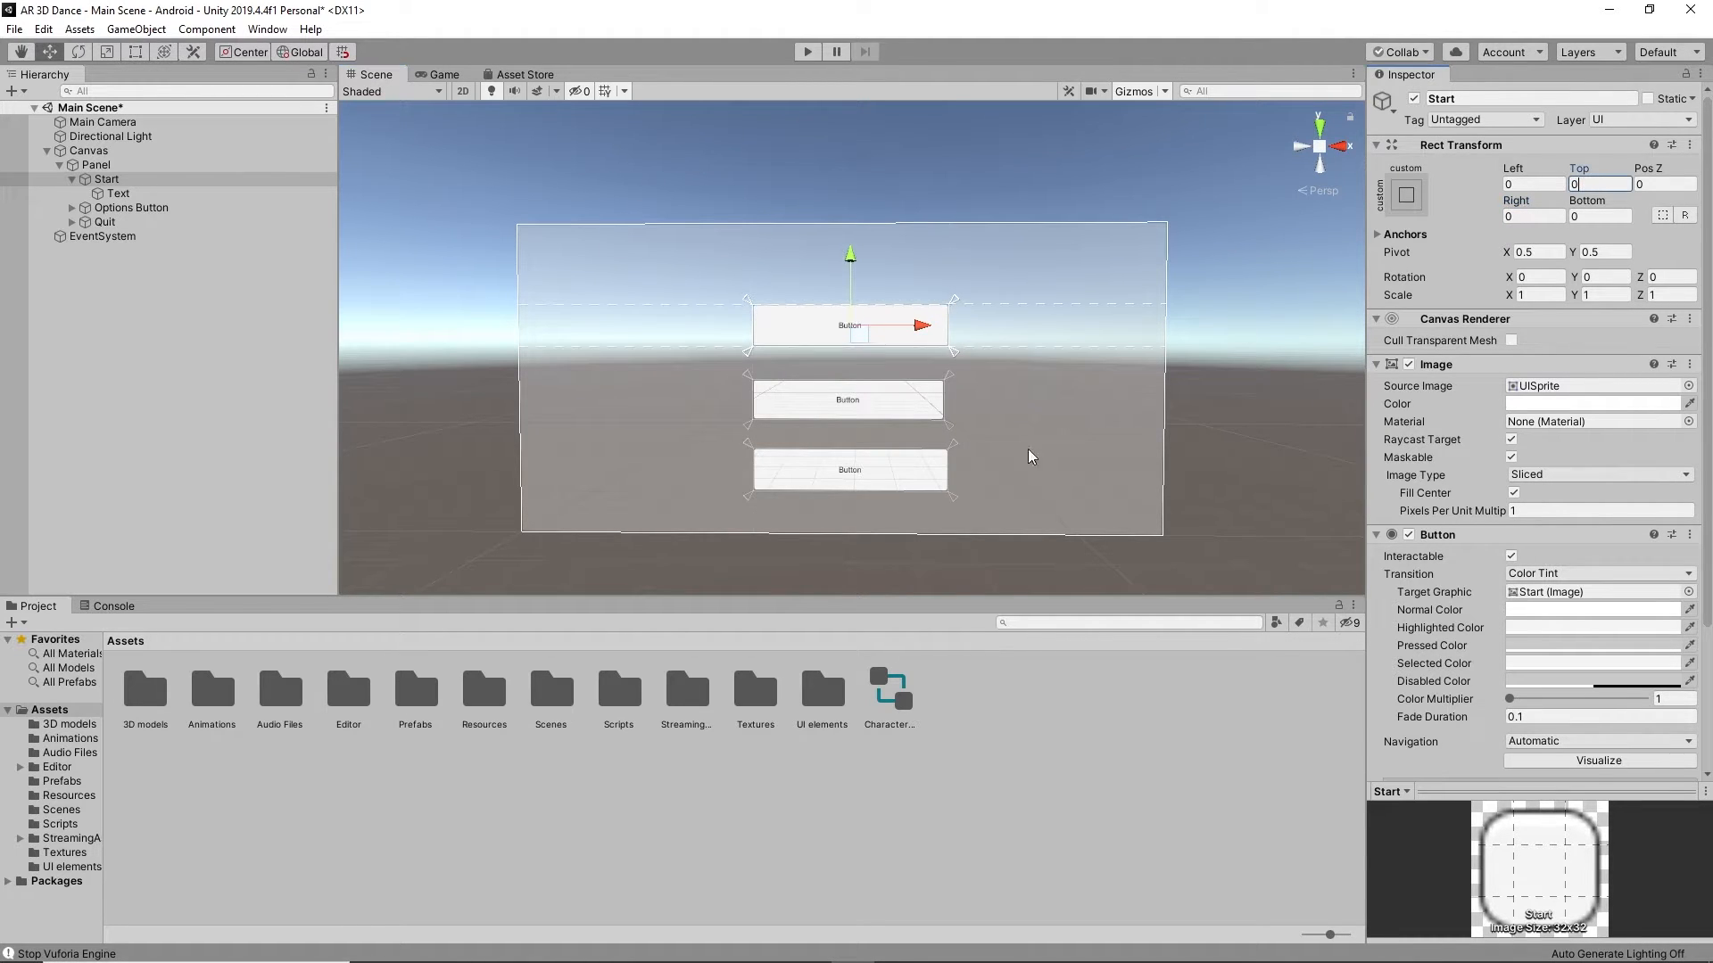
{"action": "left_click", "coordinate": [444, 75]}
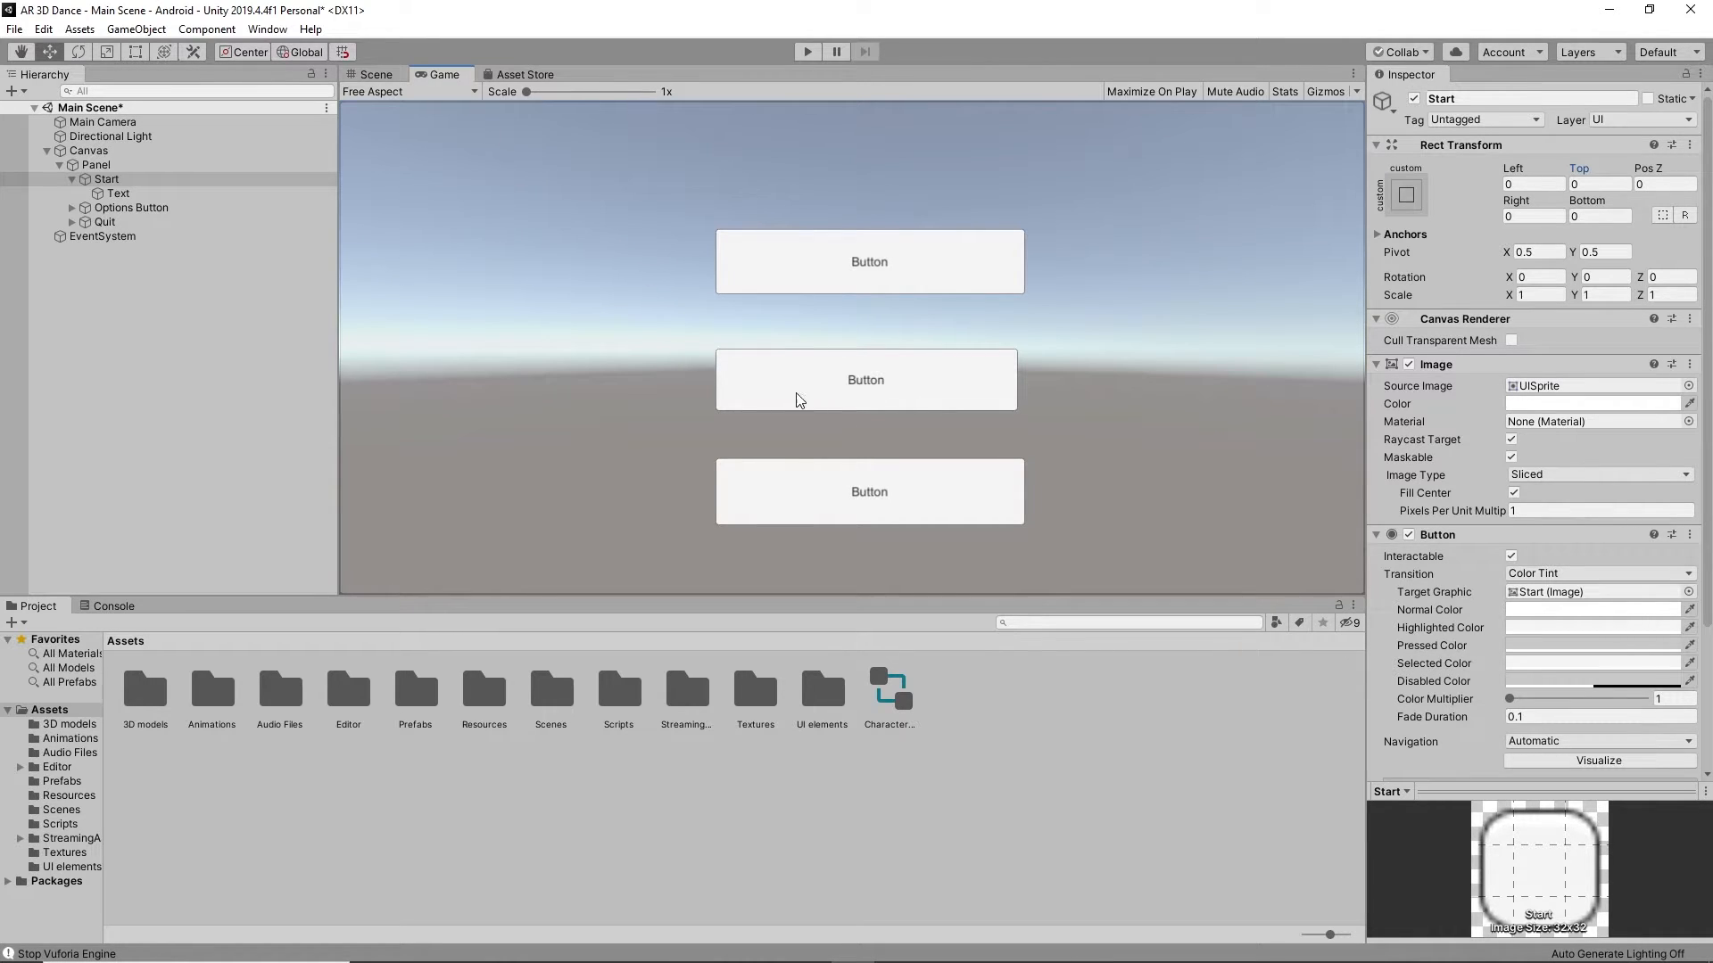
{"action": "left_click", "coordinate": [379, 77]}
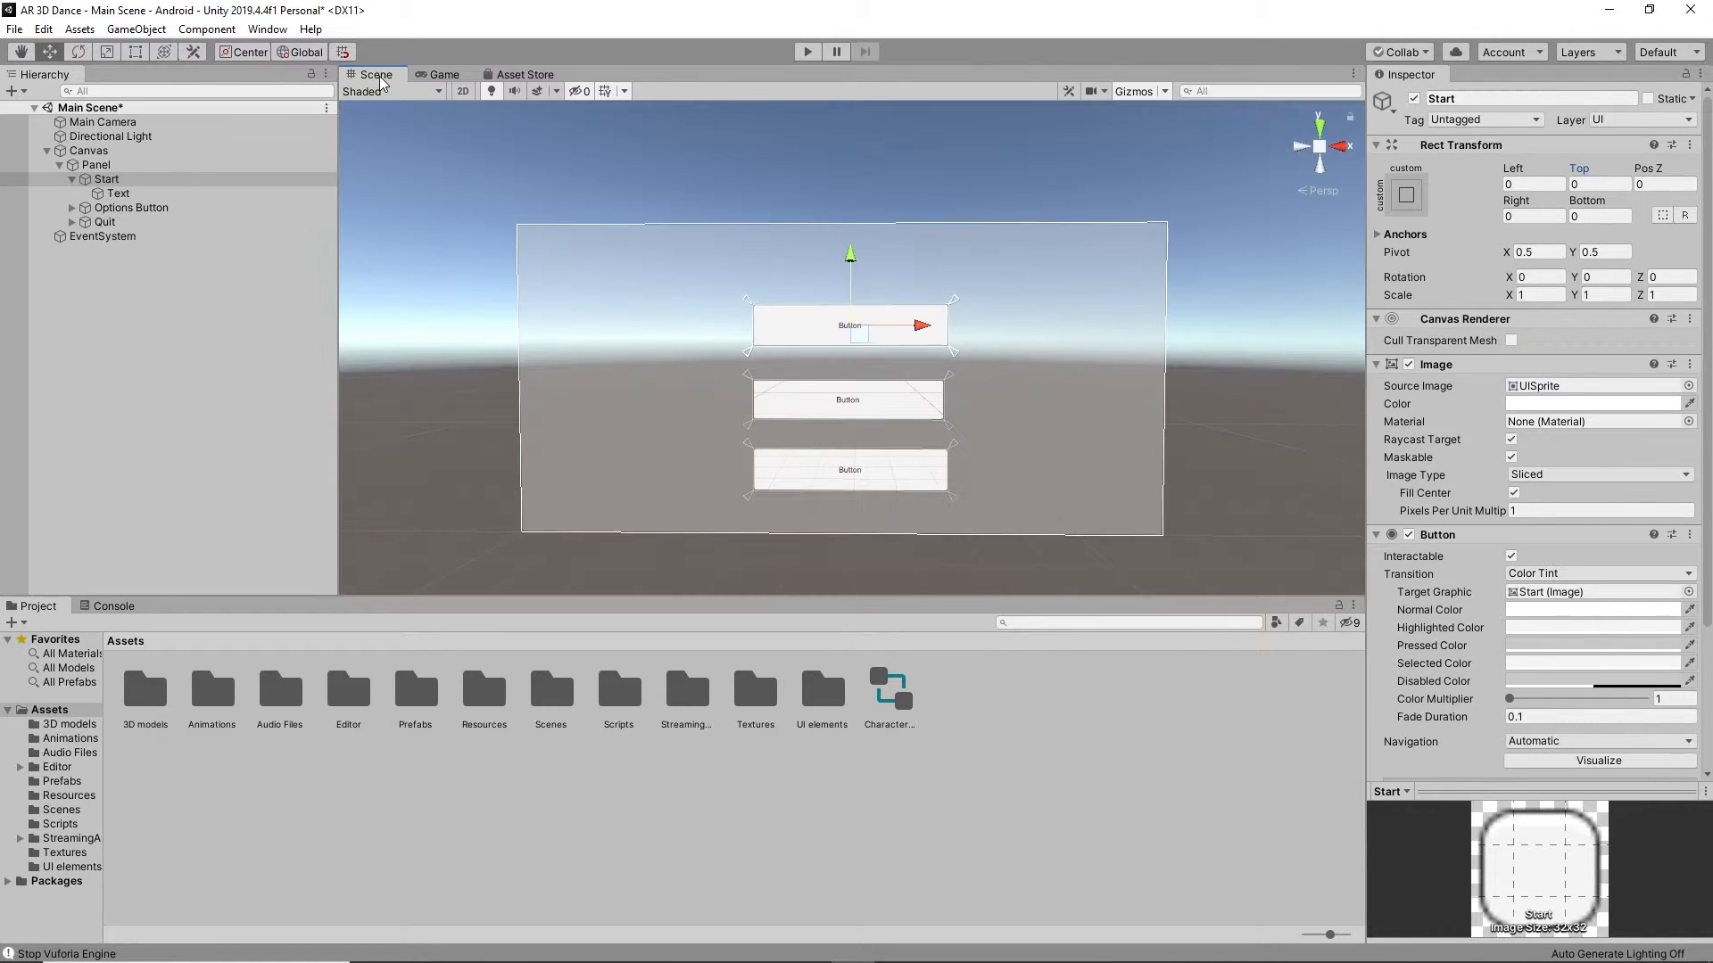
Step: Adjust the Options Button's lower anchors slightly, reset its Bottom and Right offsets to 0, and check the layout in the Game view
{"action": "left_click", "coordinate": [952, 435]}
{"action": "left_click", "coordinate": [153, 208]}
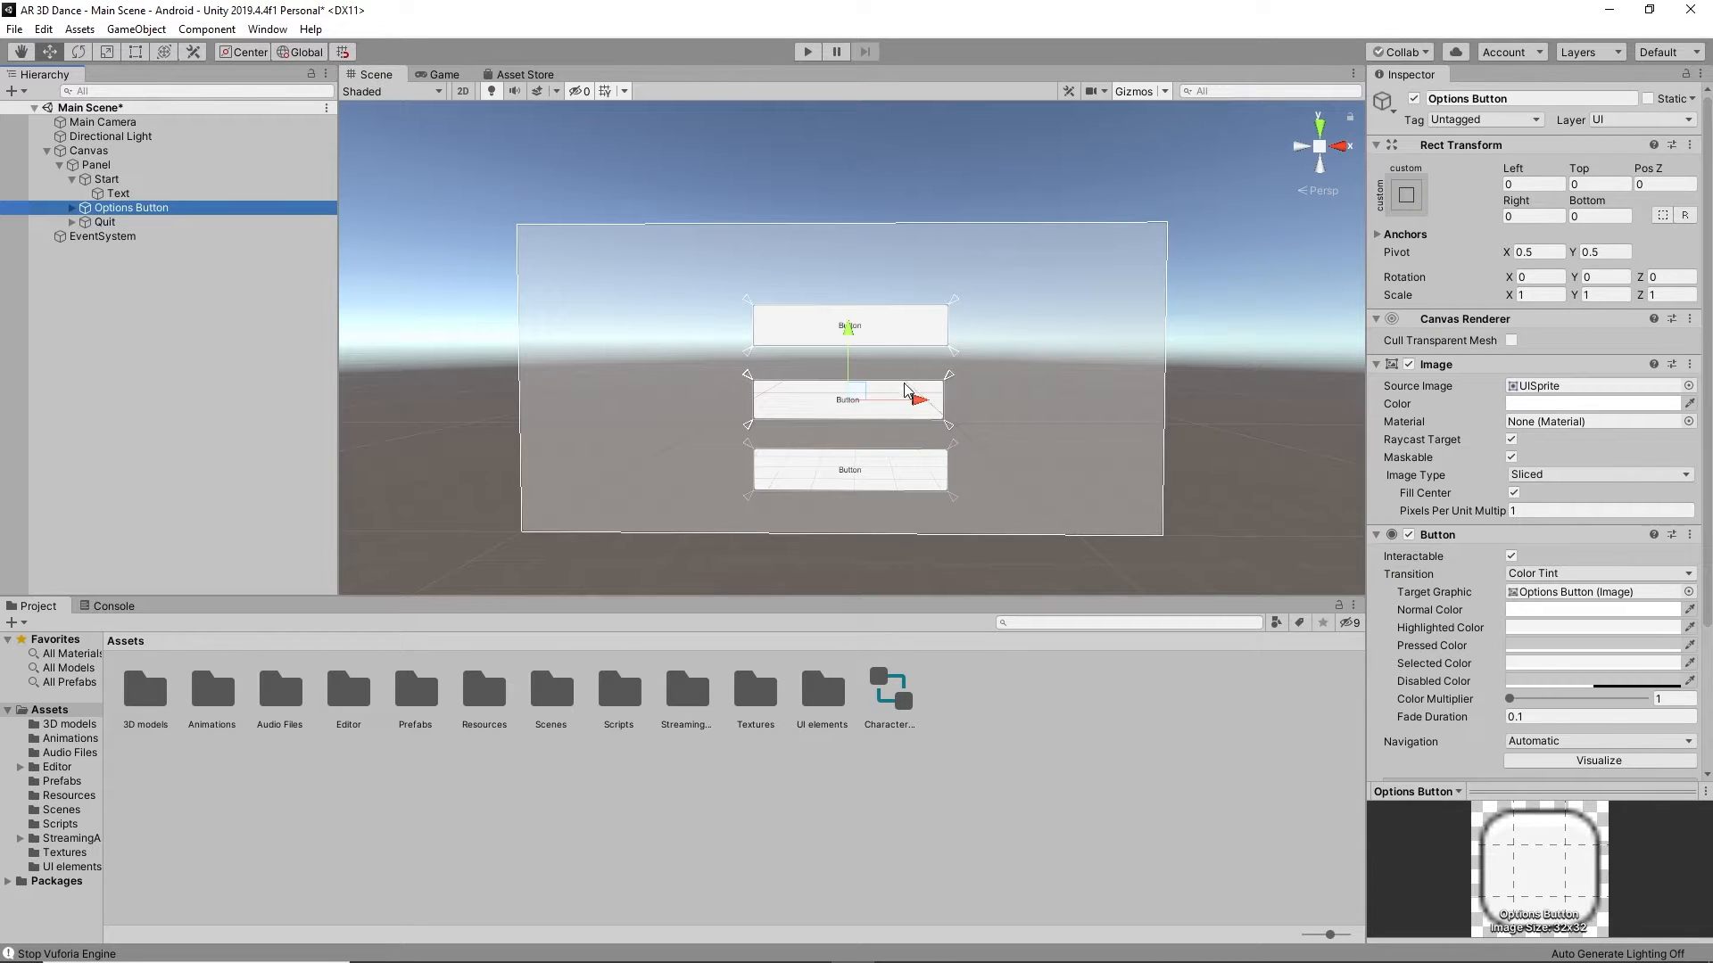
{"action": "left_click_drag", "start_coordinate": [951, 434], "coordinate": [956, 425]}
{"action": "left_click_drag", "start_coordinate": [754, 421], "coordinate": [753, 416]}
{"action": "left_click", "coordinate": [1597, 216]}
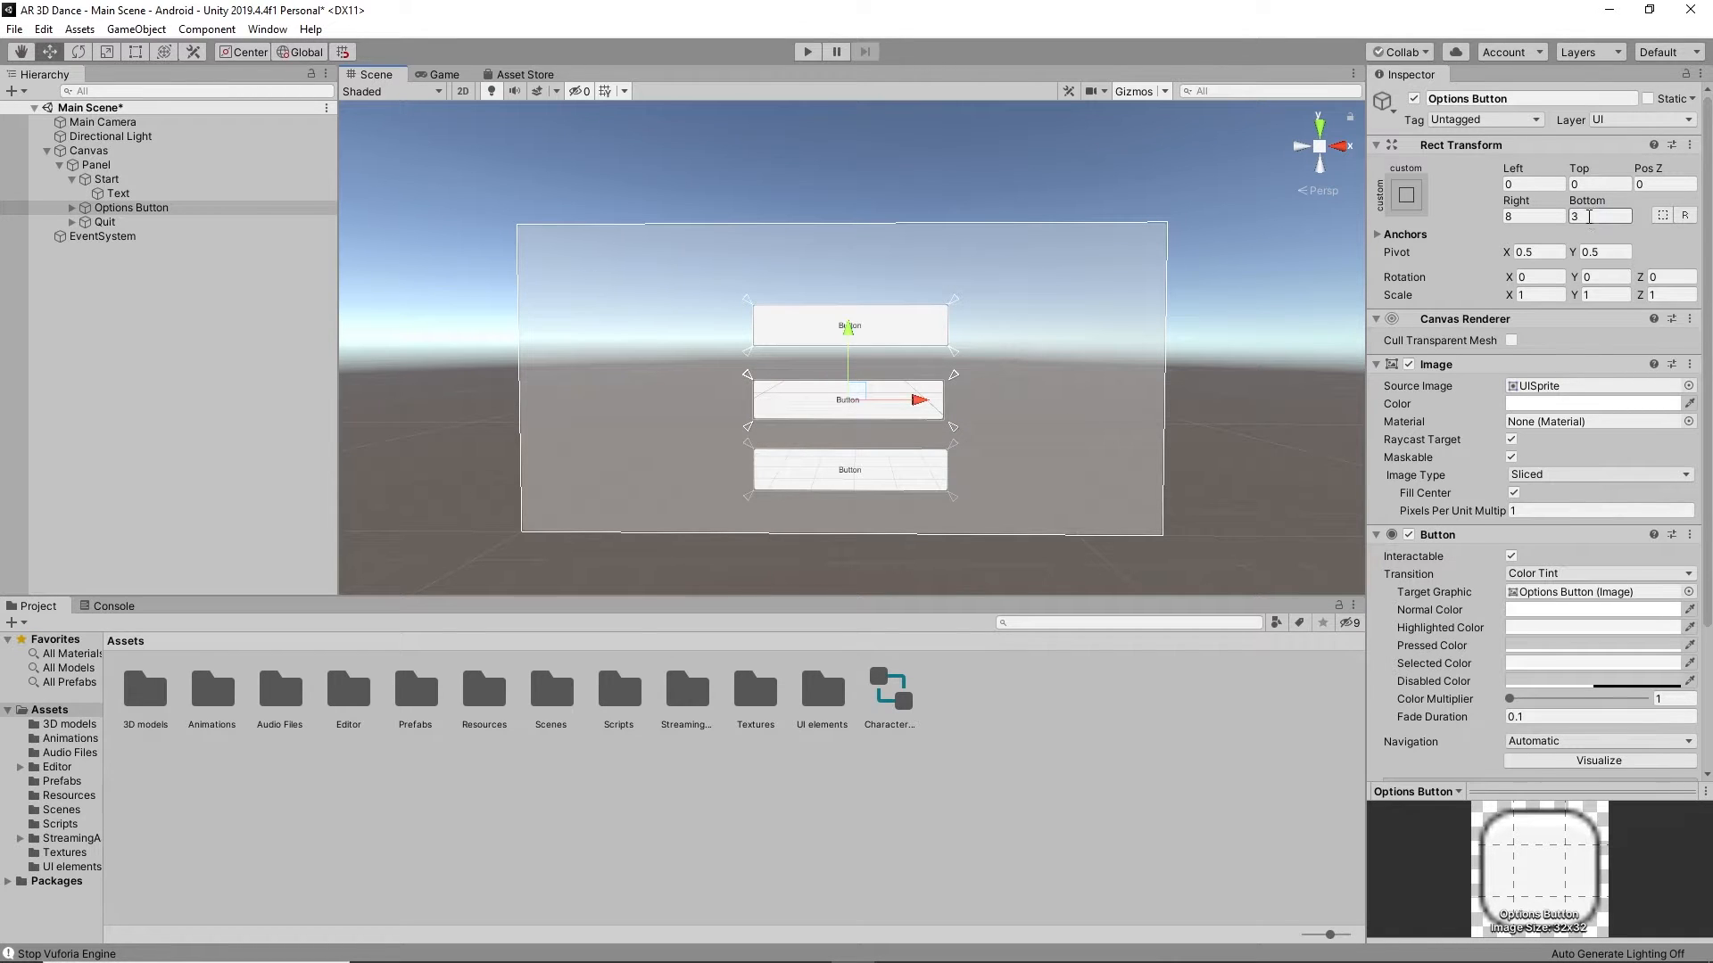
{"action": "type", "text": "0"}
{"action": "left_click", "coordinate": [1534, 217]}
{"action": "type", "text": "0"}
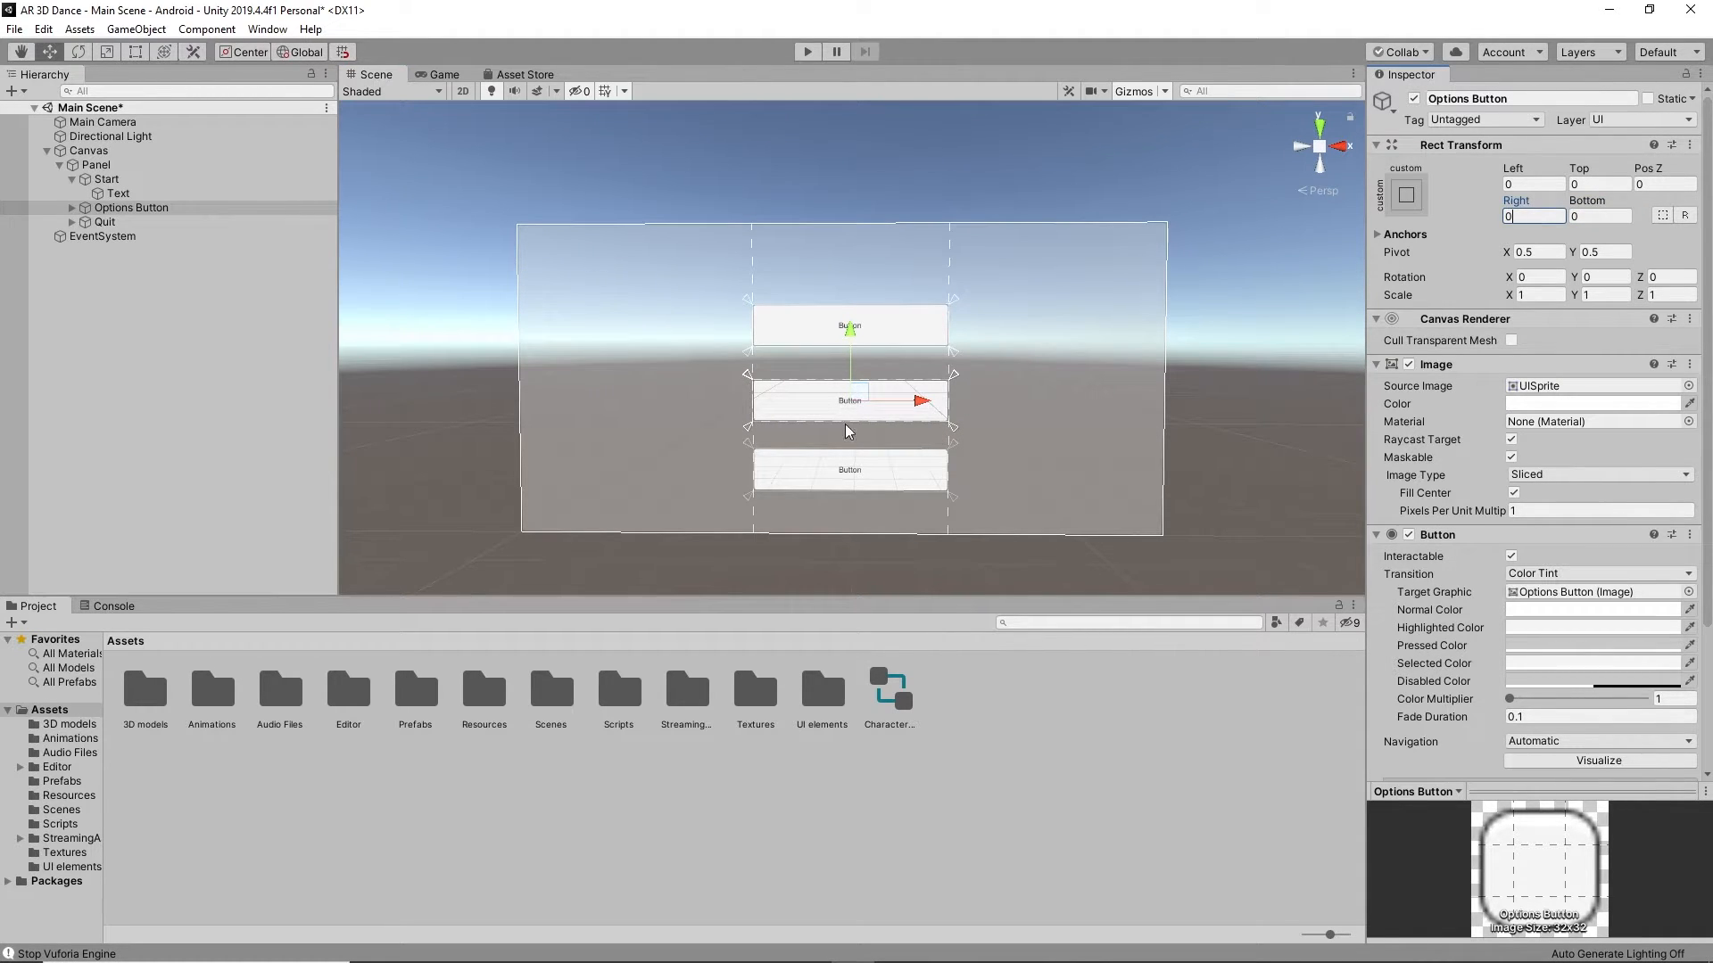
{"action": "left_click", "coordinate": [439, 75]}
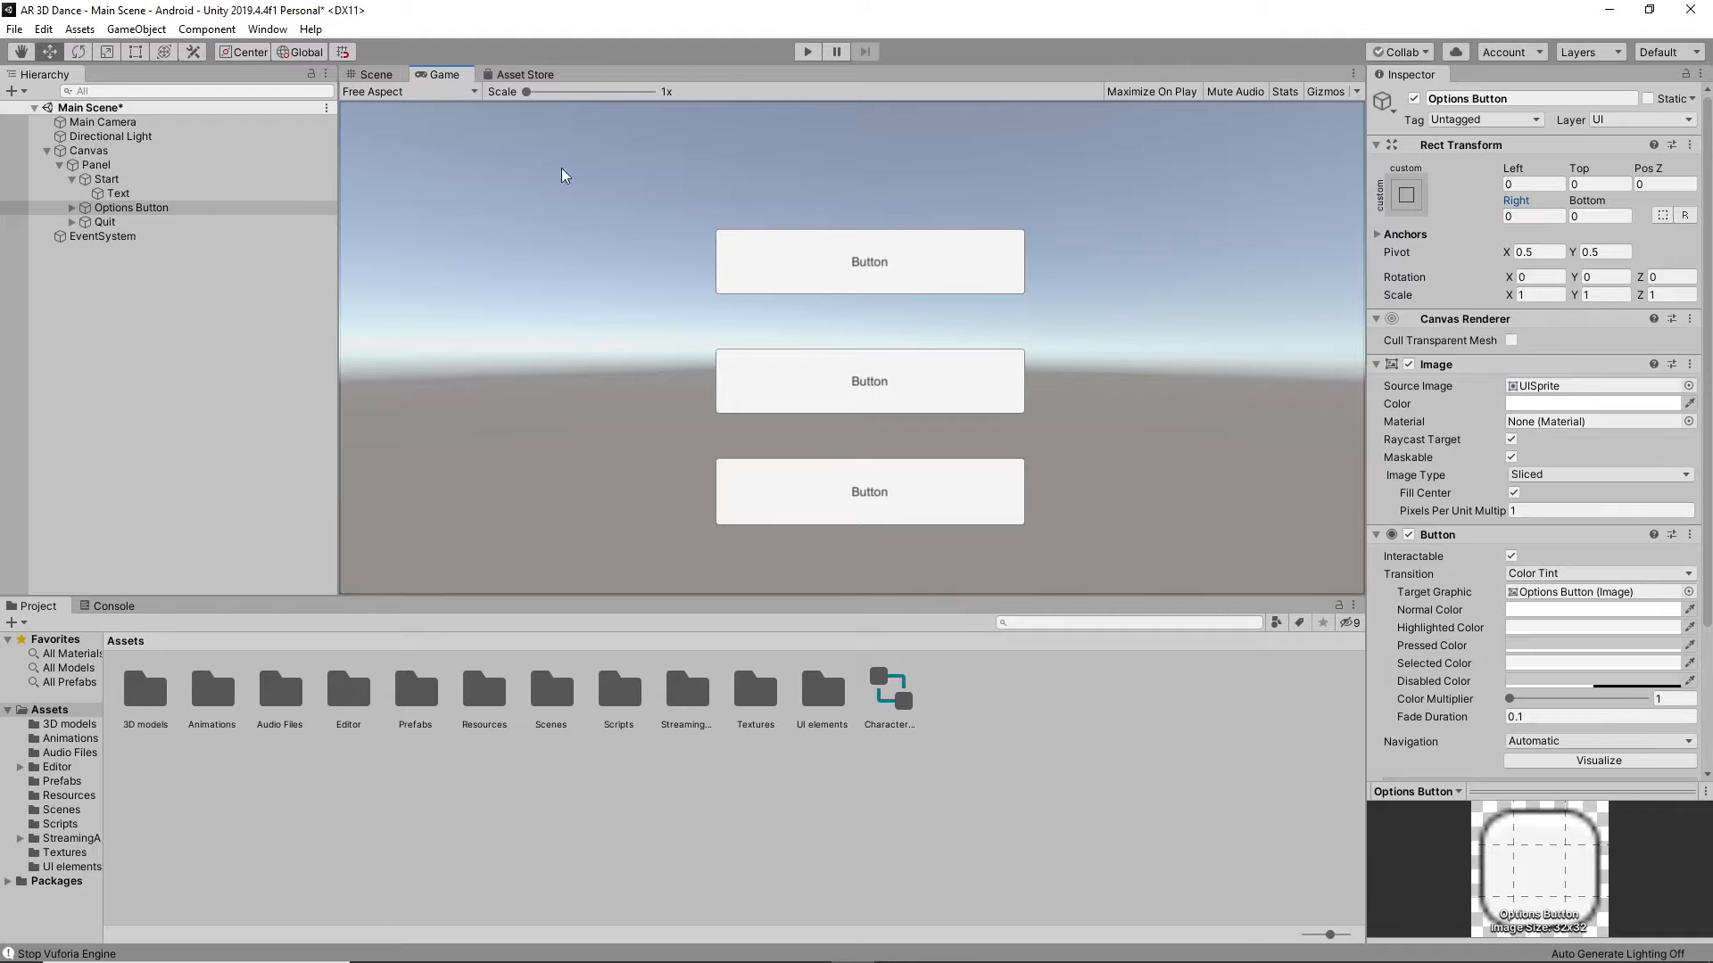
{"action": "left_click", "coordinate": [388, 73]}
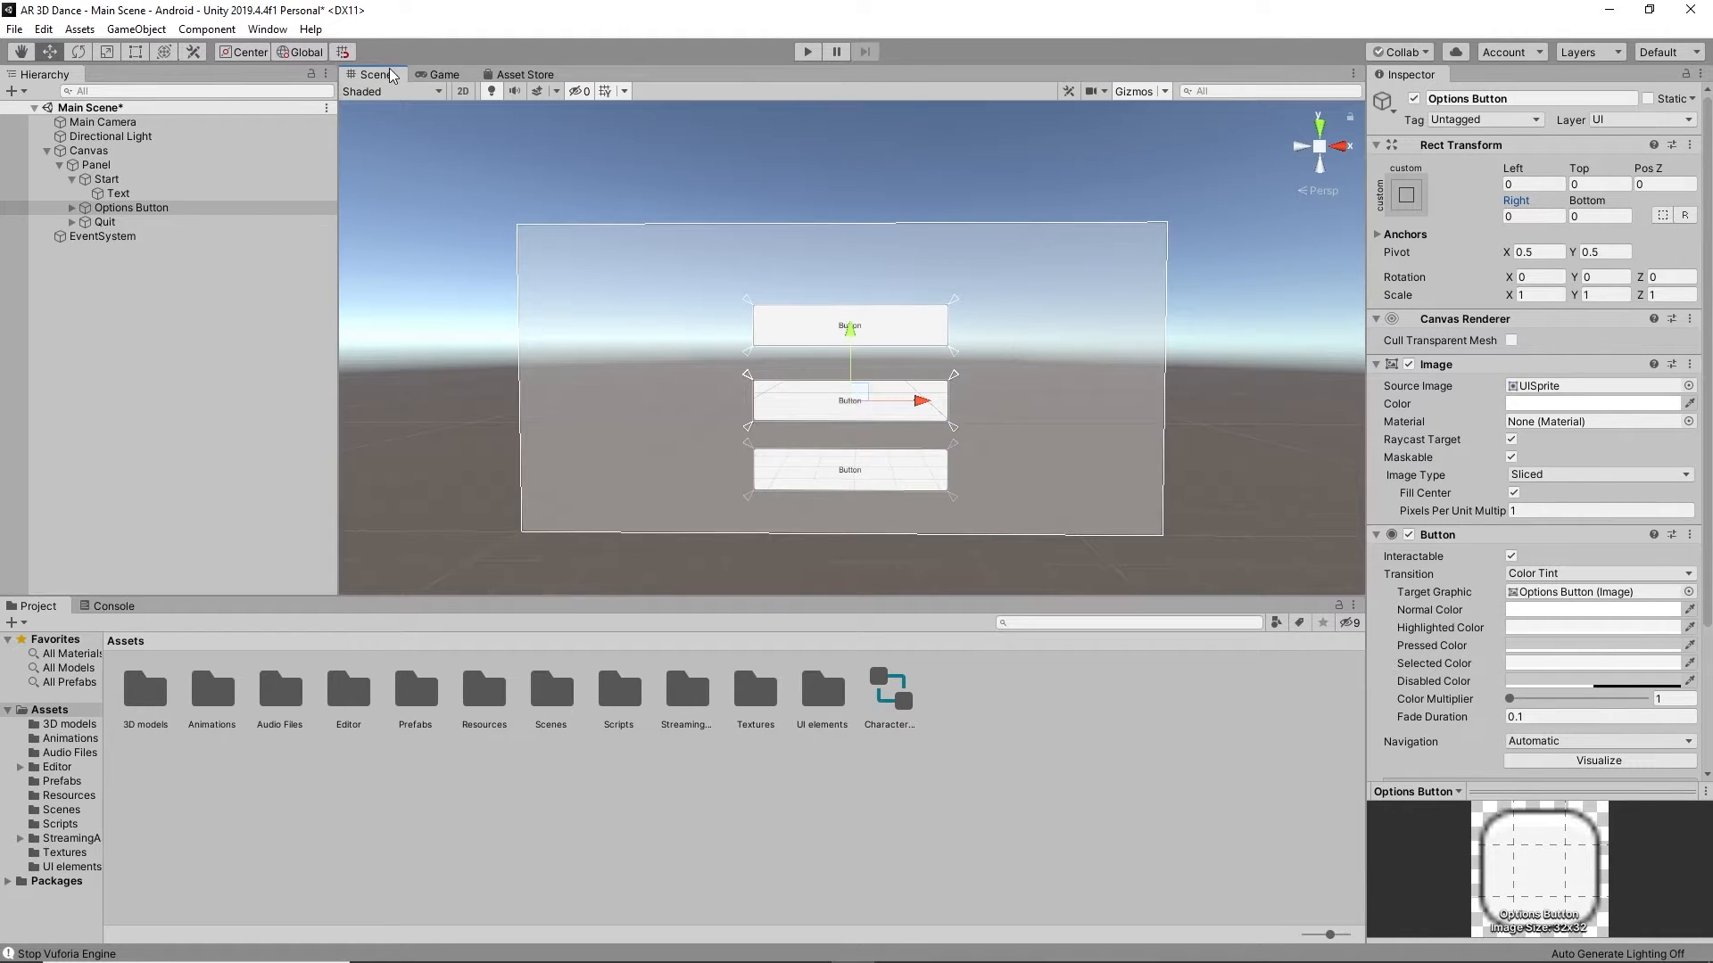
Step: Delete the Text child objects of the Start, Options Button and Quit buttons
{"action": "left_click", "coordinate": [977, 732]}
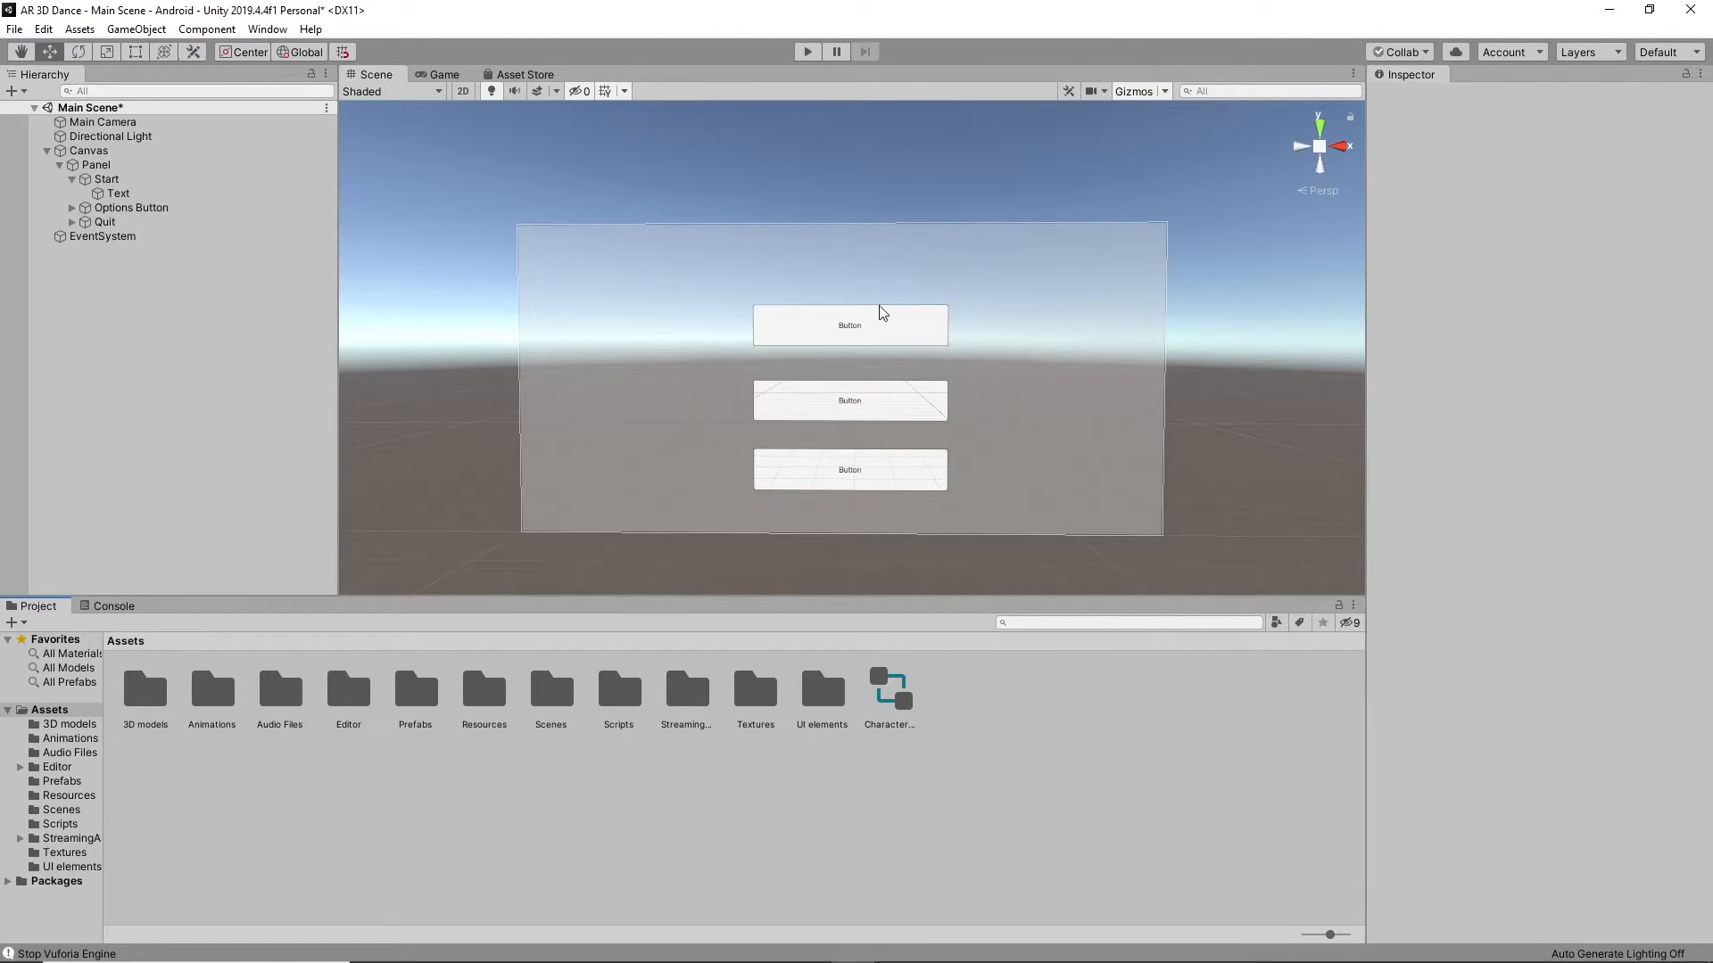
{"action": "left_click", "coordinate": [880, 328]}
{"action": "left_click", "coordinate": [105, 196]}
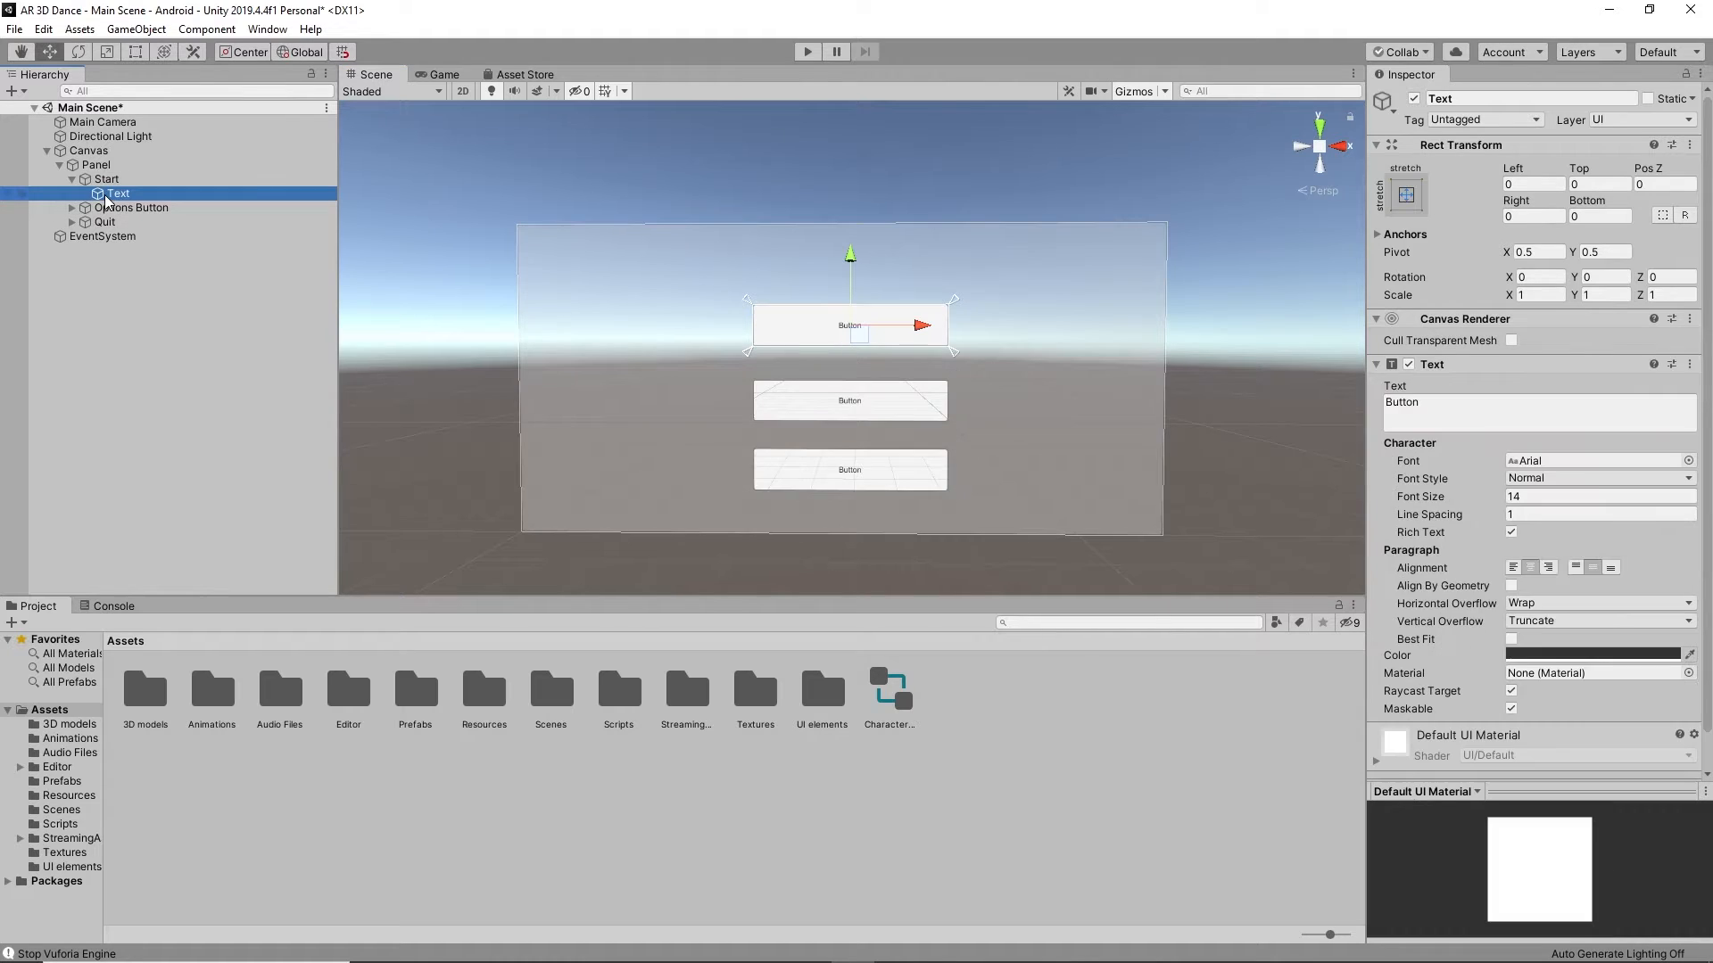
{"action": "key", "text": "Delete"}
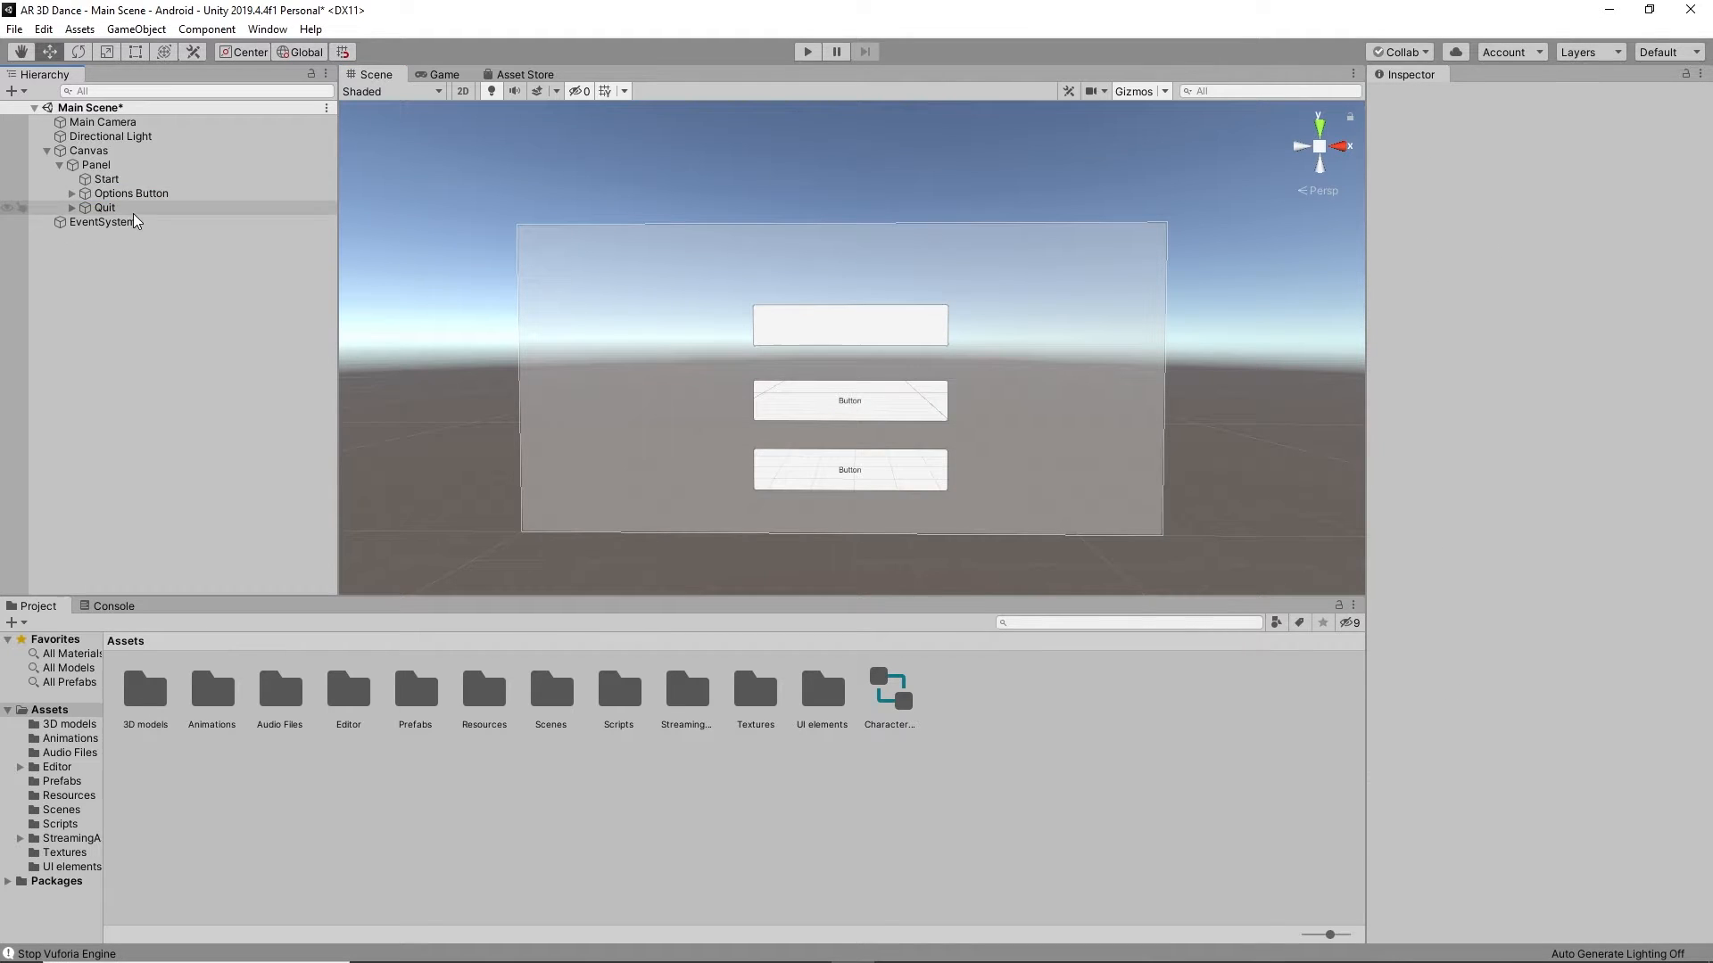
{"action": "left_click", "coordinate": [72, 194]}
{"action": "left_click", "coordinate": [106, 208]}
{"action": "key", "text": "Delete"}
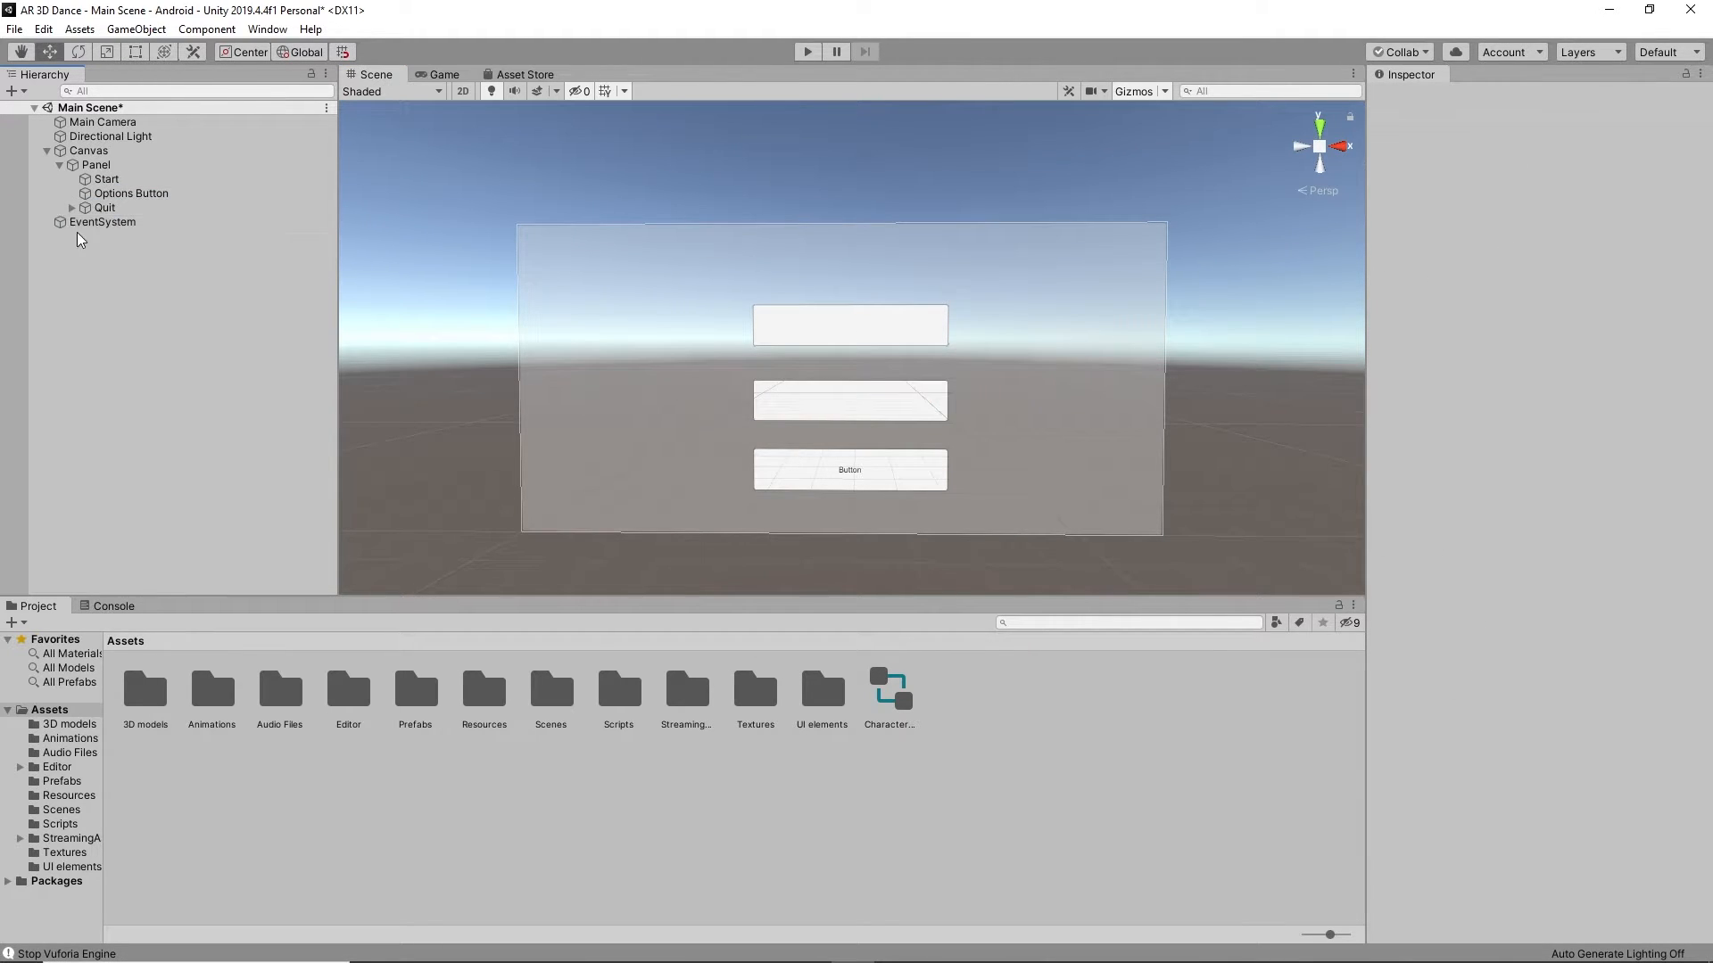
{"action": "left_click", "coordinate": [72, 208]}
{"action": "left_click", "coordinate": [107, 222]}
{"action": "key", "text": "Delete"}
Step: Switch to File Explorer and import all the images from the Downloads folder's UI buttons subfolder into the project's Assets
{"action": "left_click", "coordinate": [503, 945]}
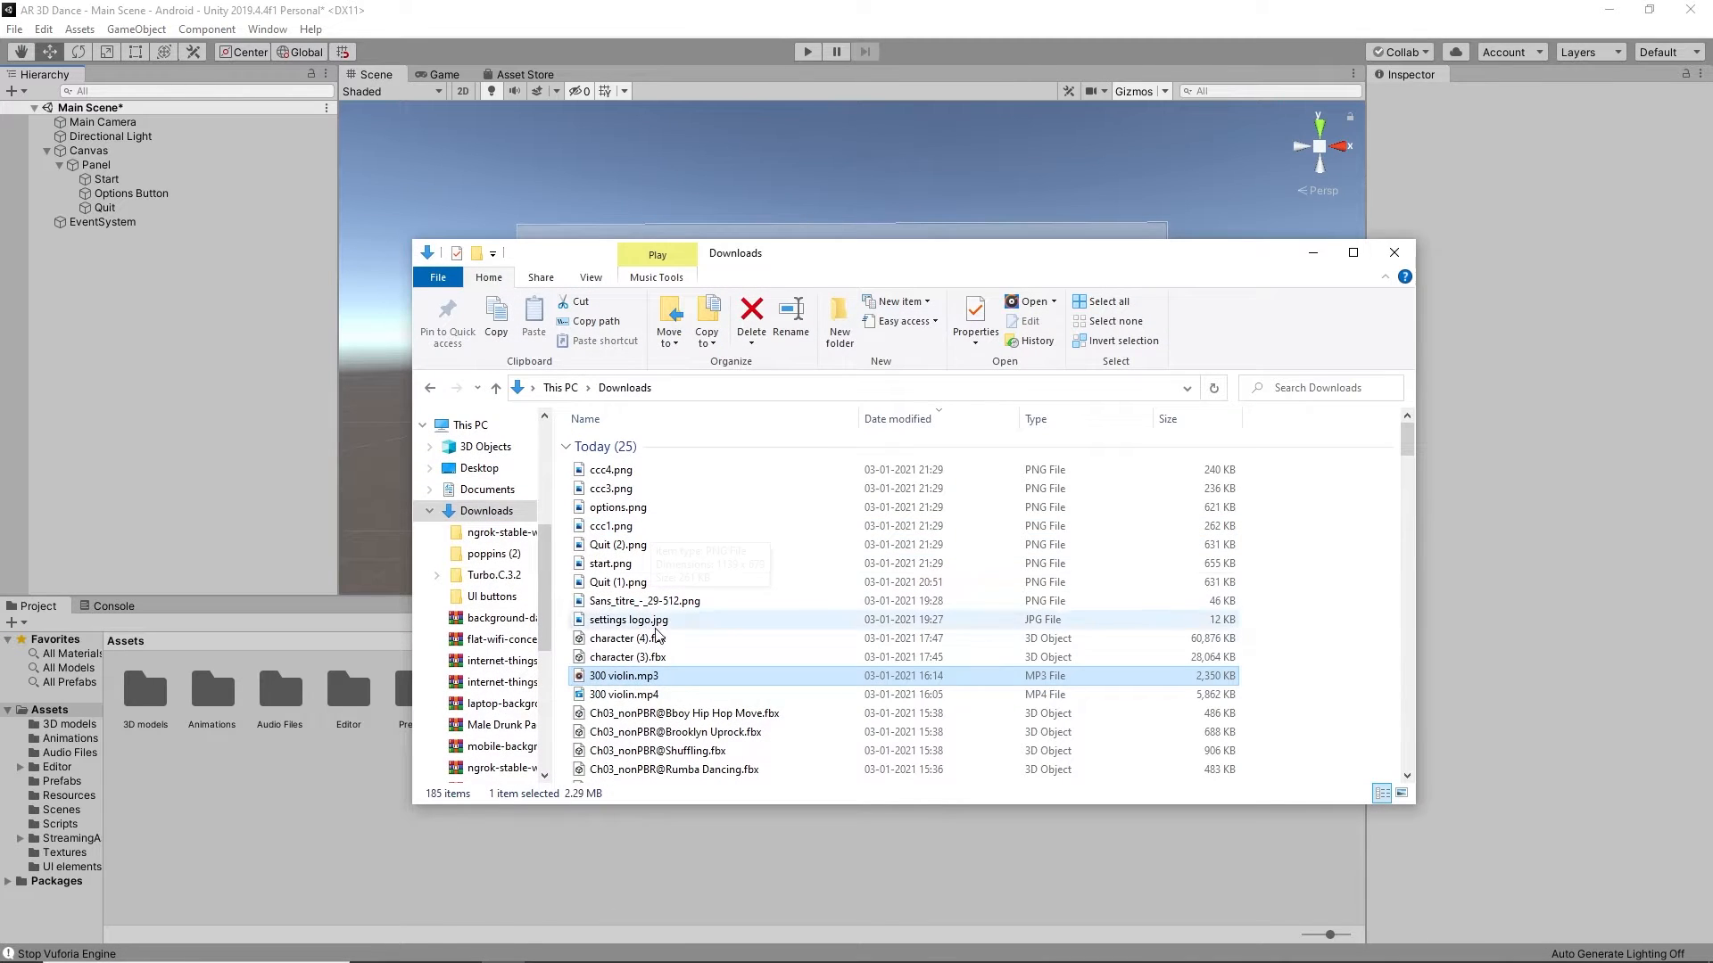
{"action": "scroll", "coordinate": [656, 635], "scroll_direction": "down", "scroll_amount": 4}
{"action": "double_click", "coordinate": [616, 689]}
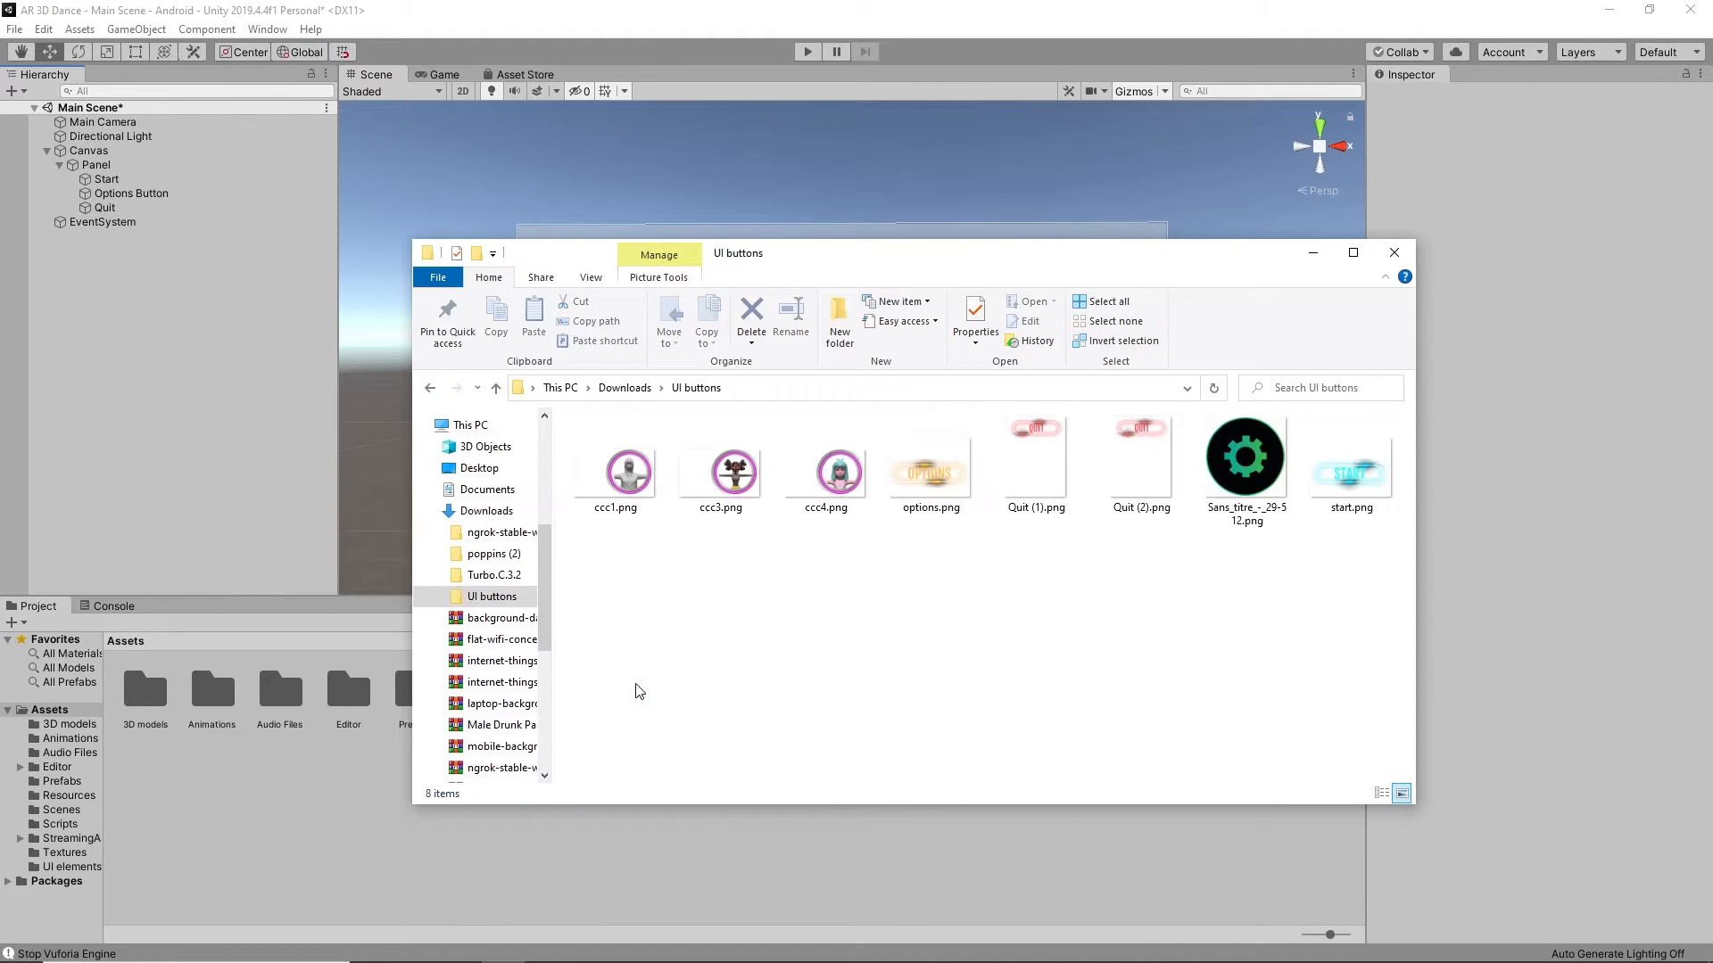
{"action": "left_click_drag", "start_coordinate": [1335, 573], "coordinate": [608, 456]}
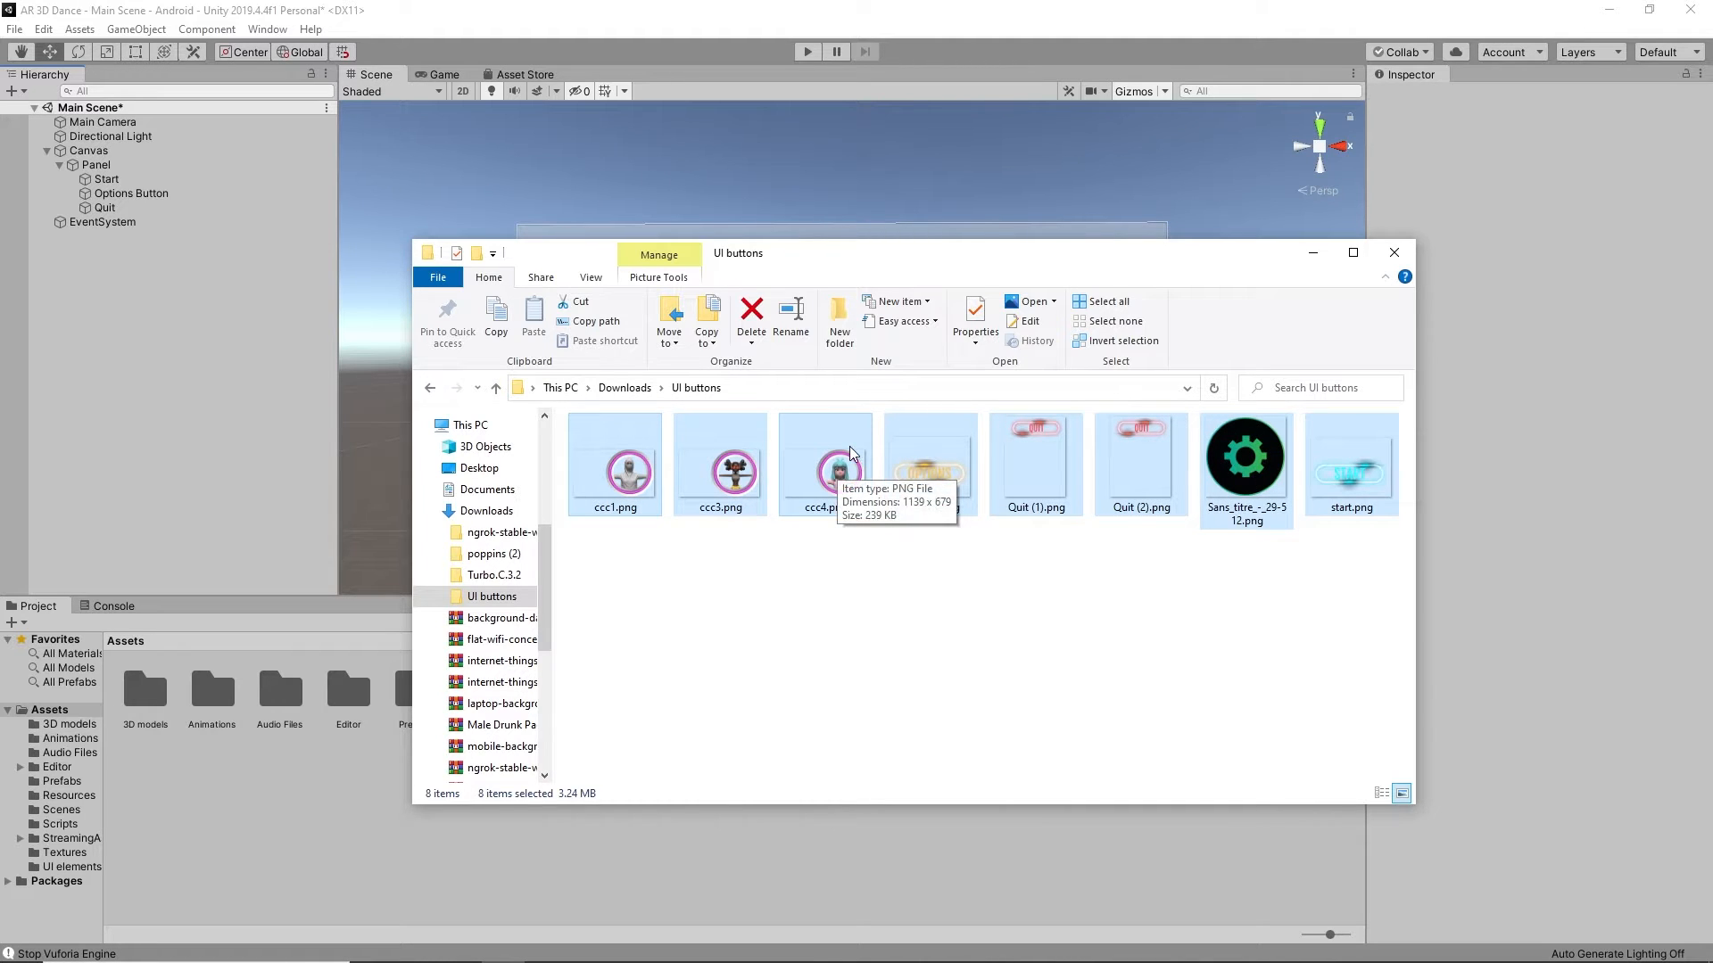
{"action": "left_click_drag", "start_coordinate": [839, 473], "coordinate": [234, 858]}
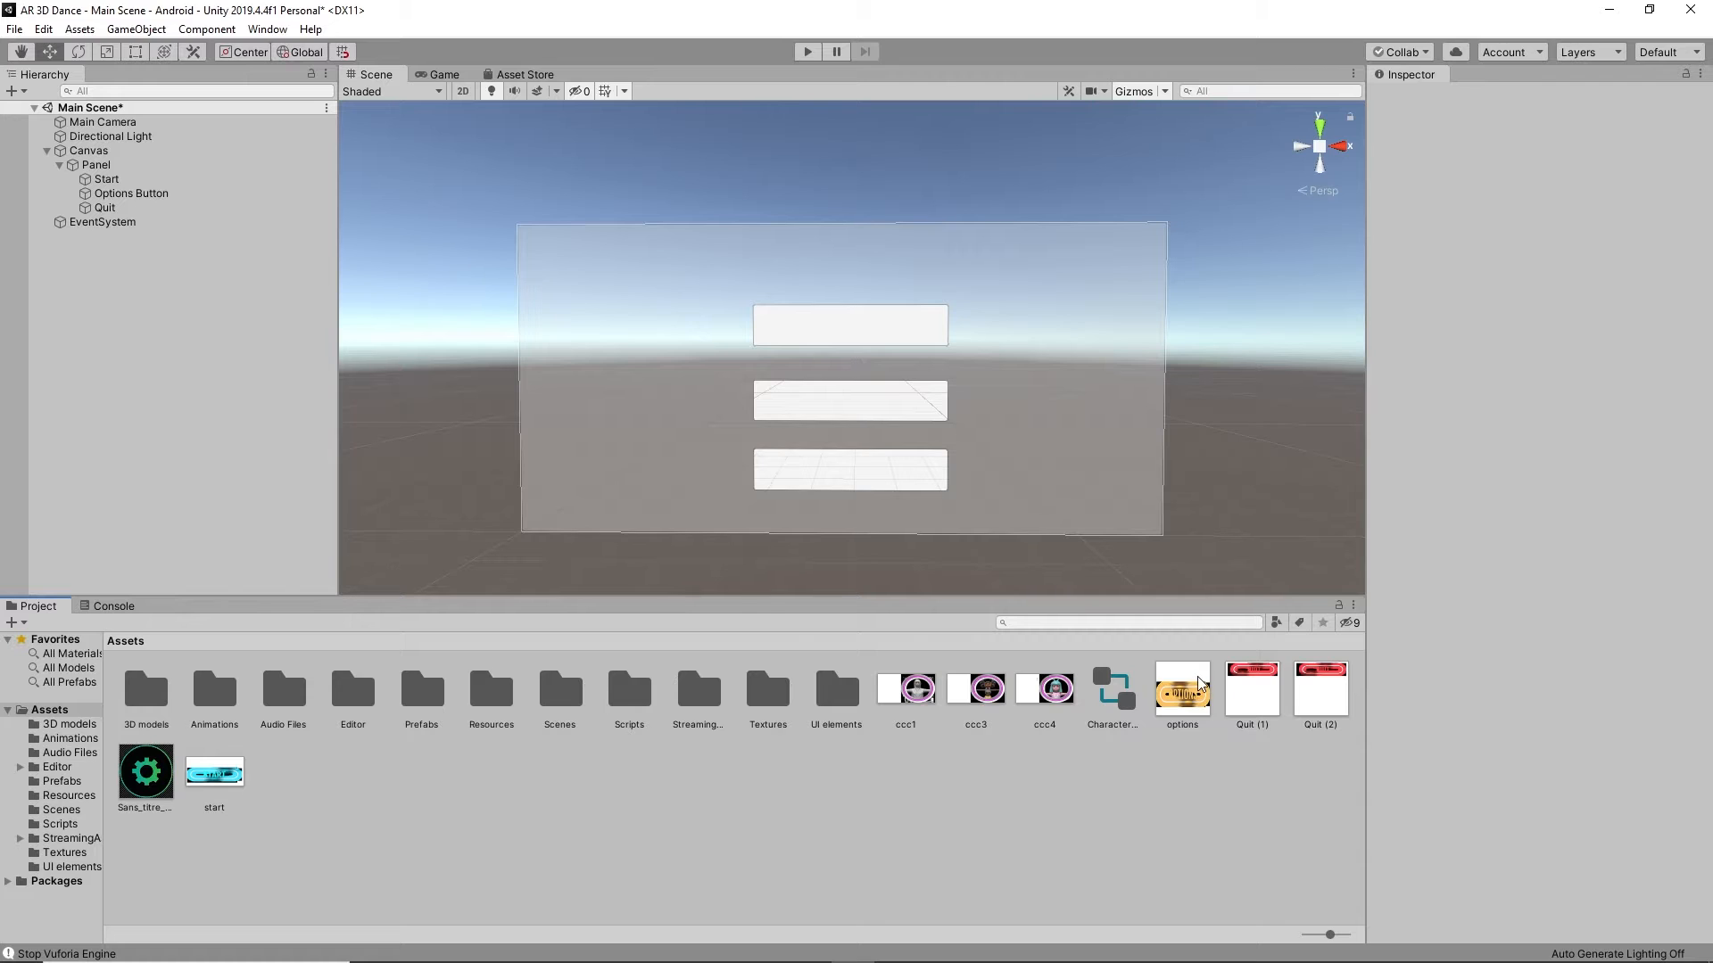
Step: Move the ccc1, ccc3, ccc4, start, Quit (1), Quit (2) and options images into the UI elements folder
{"action": "left_click_drag", "start_coordinate": [928, 700], "coordinate": [825, 709]}
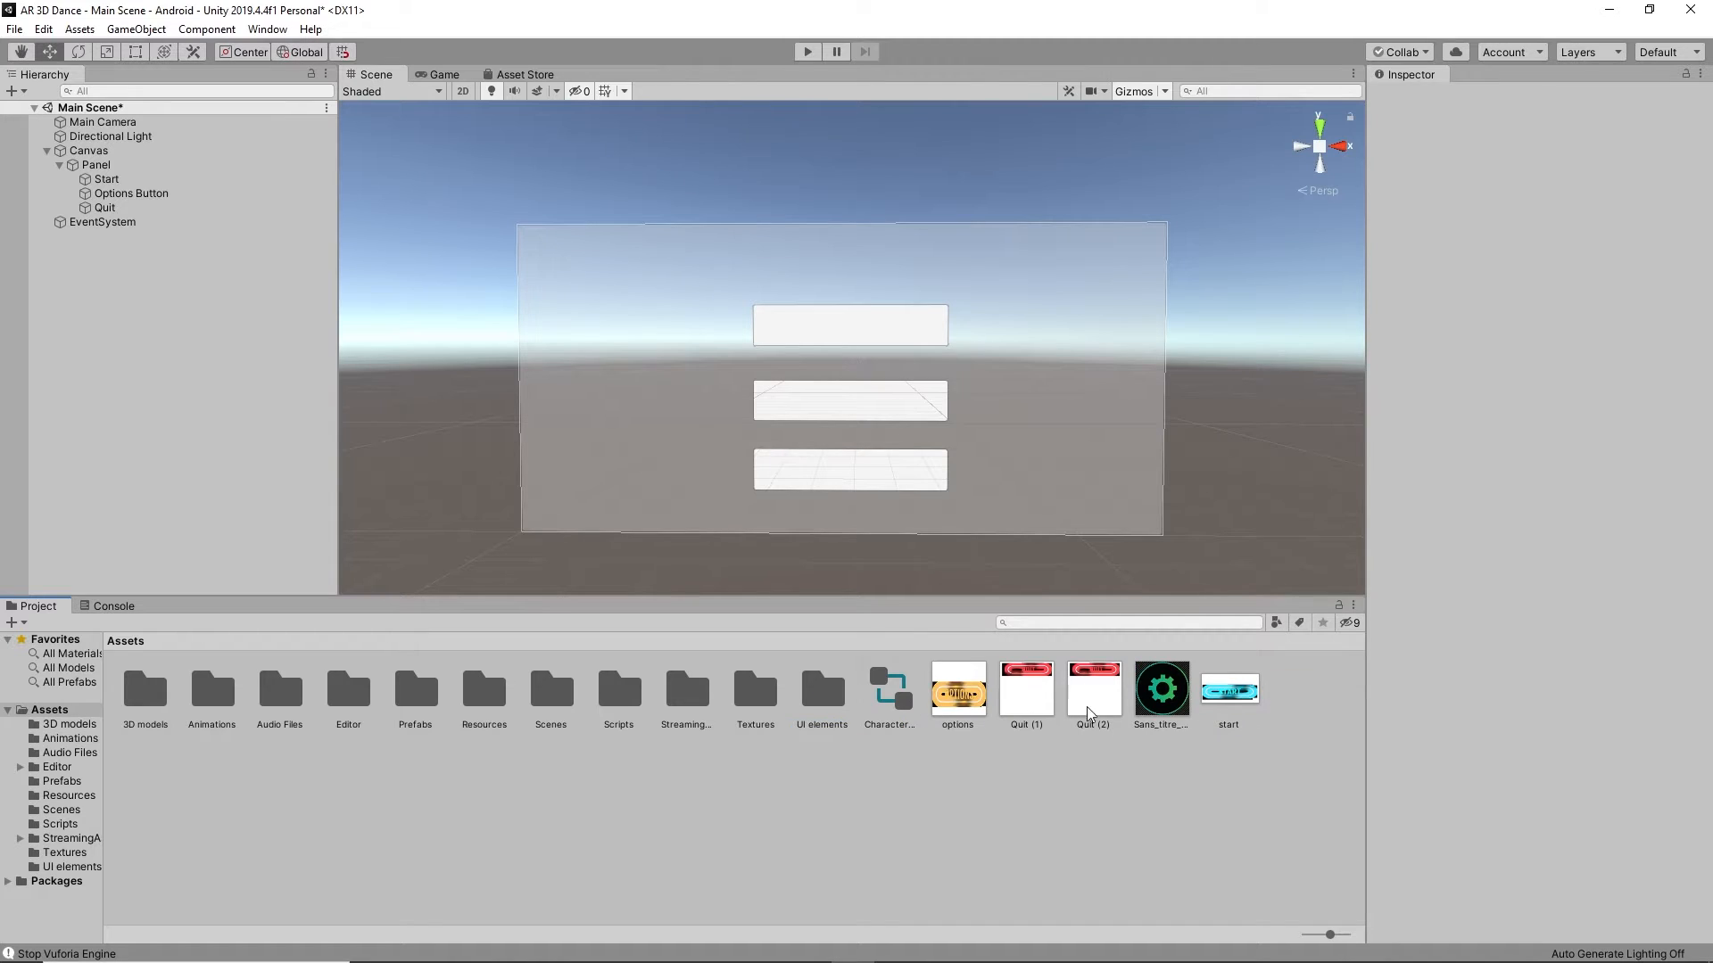
{"action": "left_click_drag", "start_coordinate": [1231, 693], "coordinate": [822, 713]}
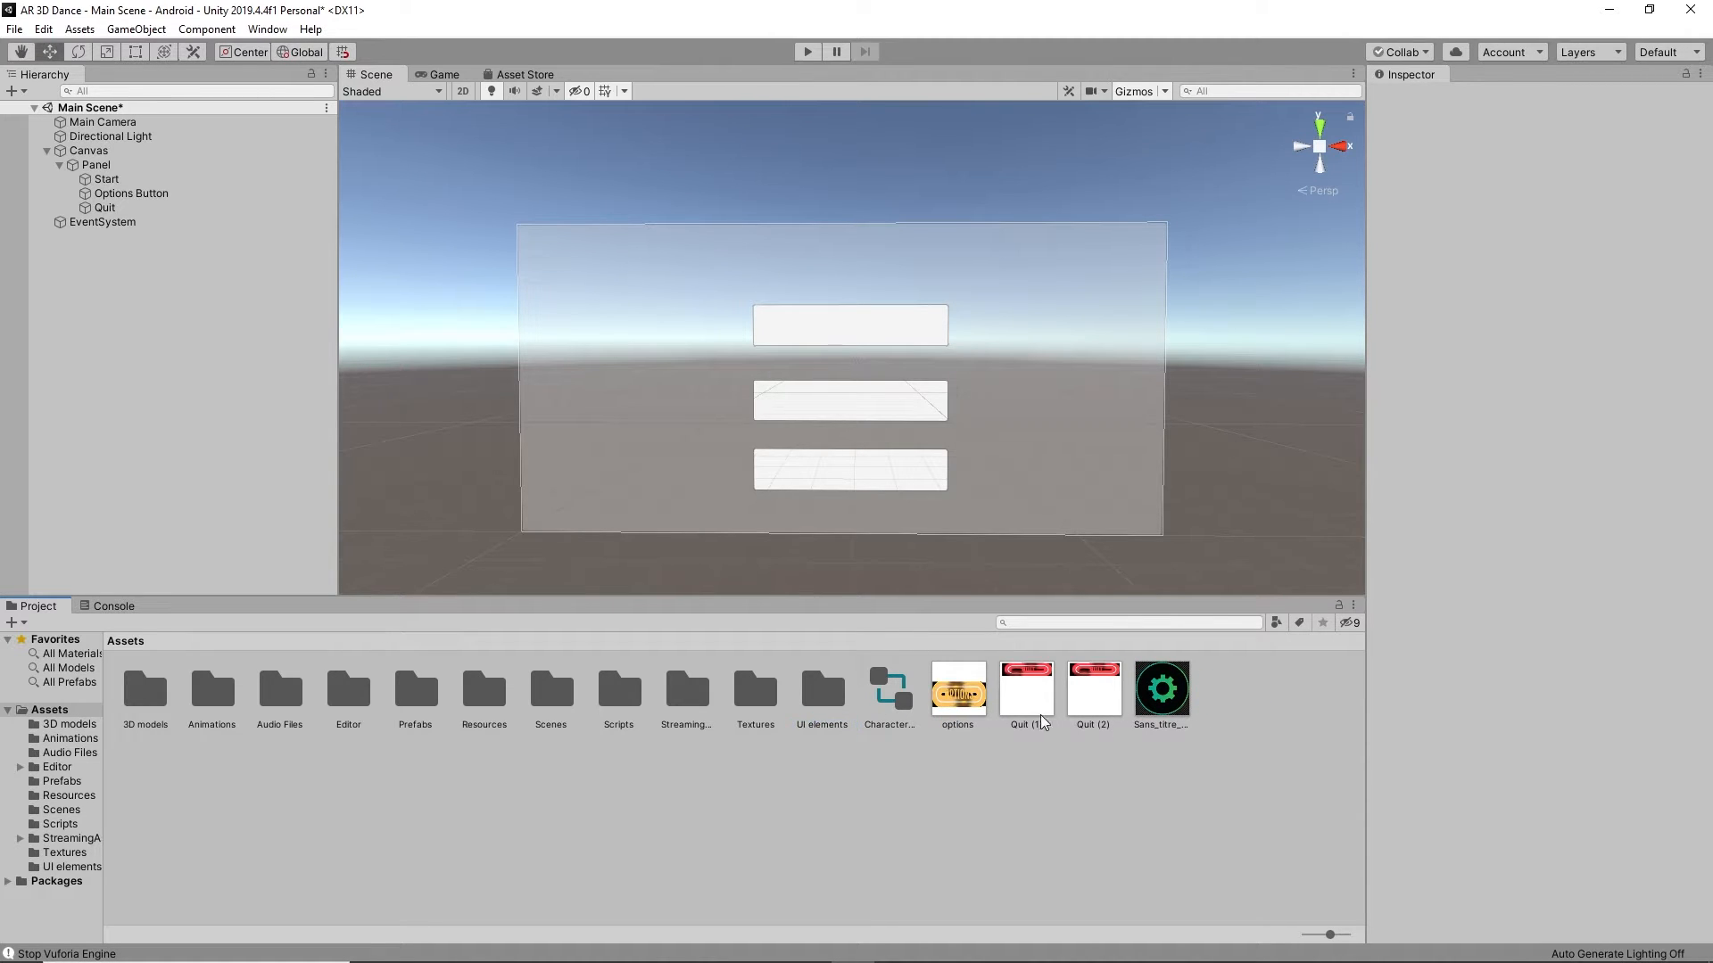
{"action": "left_click_drag", "start_coordinate": [1189, 705], "coordinate": [821, 727]}
{"action": "left_click_drag", "start_coordinate": [1106, 693], "coordinate": [825, 714]}
{"action": "left_click_drag", "start_coordinate": [1035, 703], "coordinate": [820, 714]}
{"action": "left_click_drag", "start_coordinate": [959, 708], "coordinate": [821, 713]}
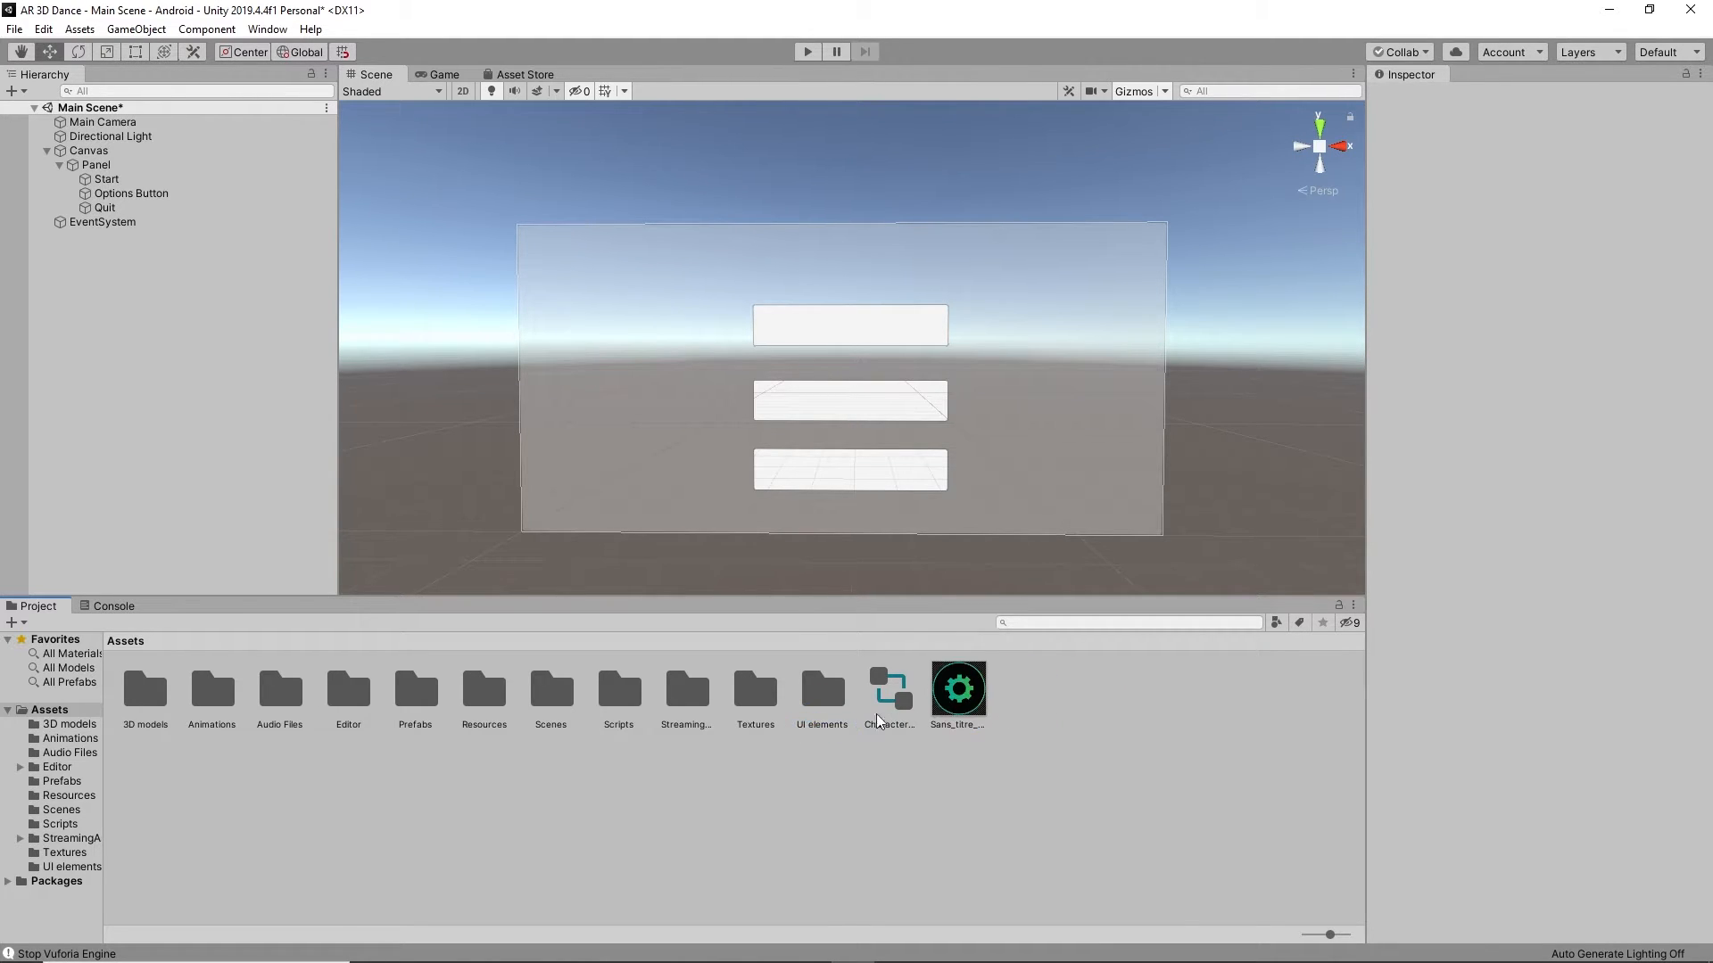
Step: Delete the Sans_titre_-_29-512 gear image from the Assets root folder
{"action": "left_click", "coordinate": [976, 710]}
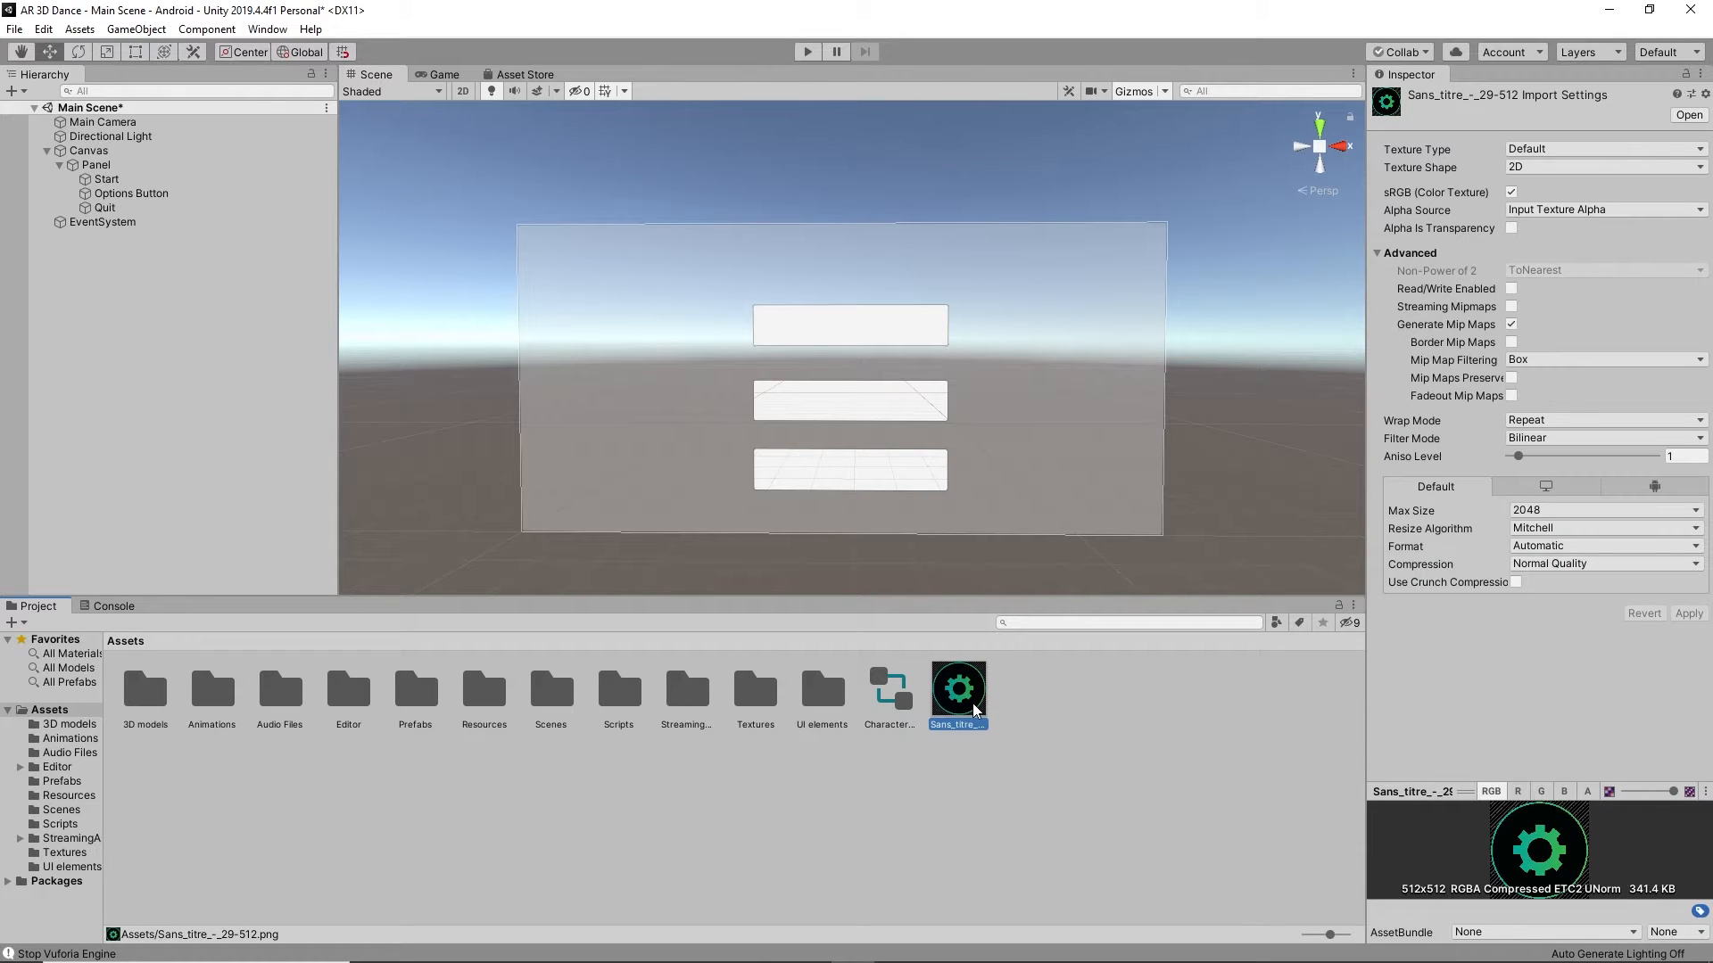
{"action": "key", "text": "Delete"}
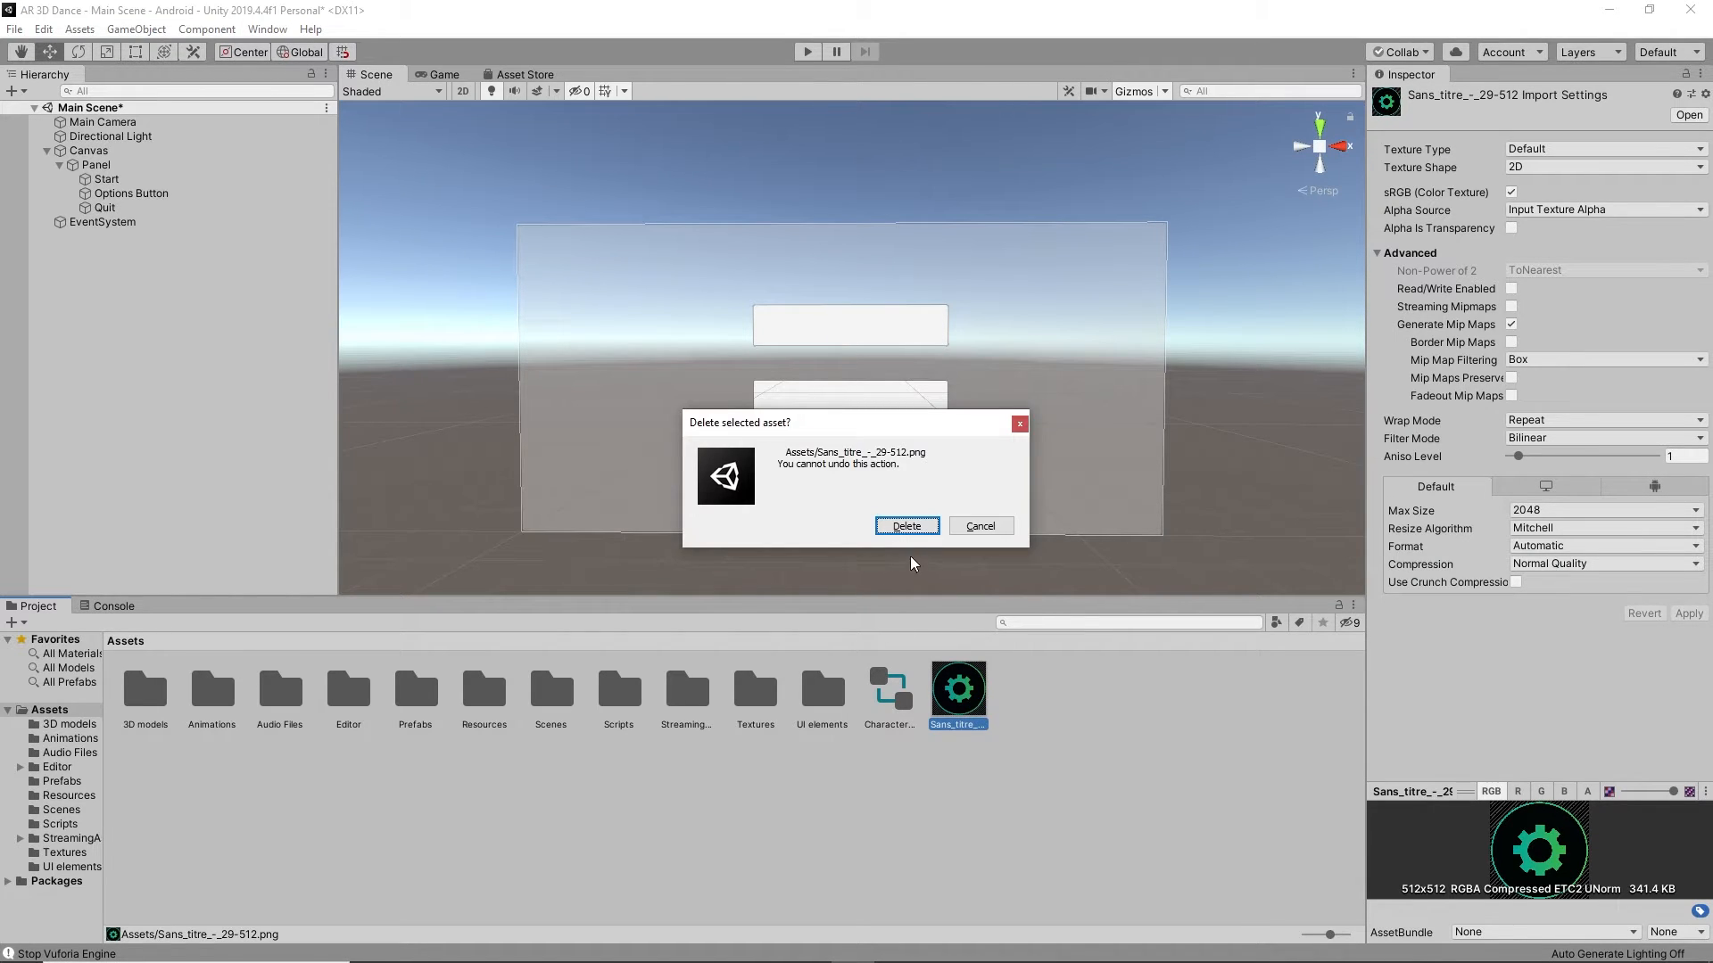
{"action": "left_click", "coordinate": [919, 532]}
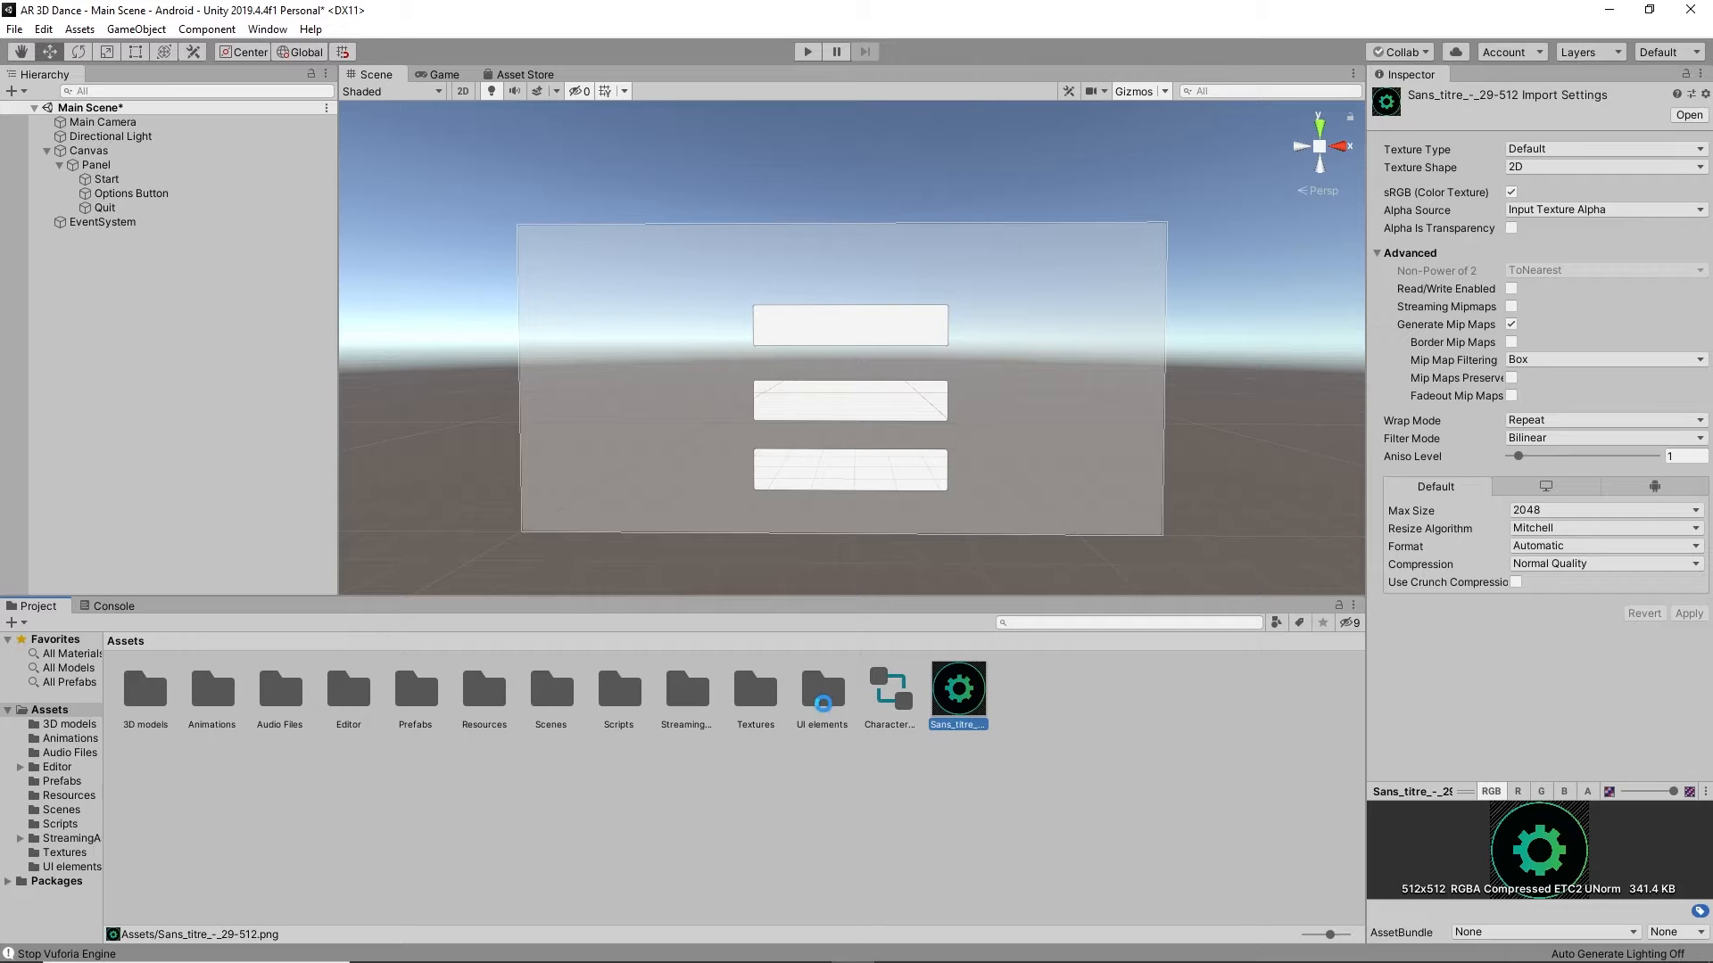
Step: Delete the duplicate Quit (2) image from the UI elements folder
{"action": "double_click", "coordinate": [843, 696]}
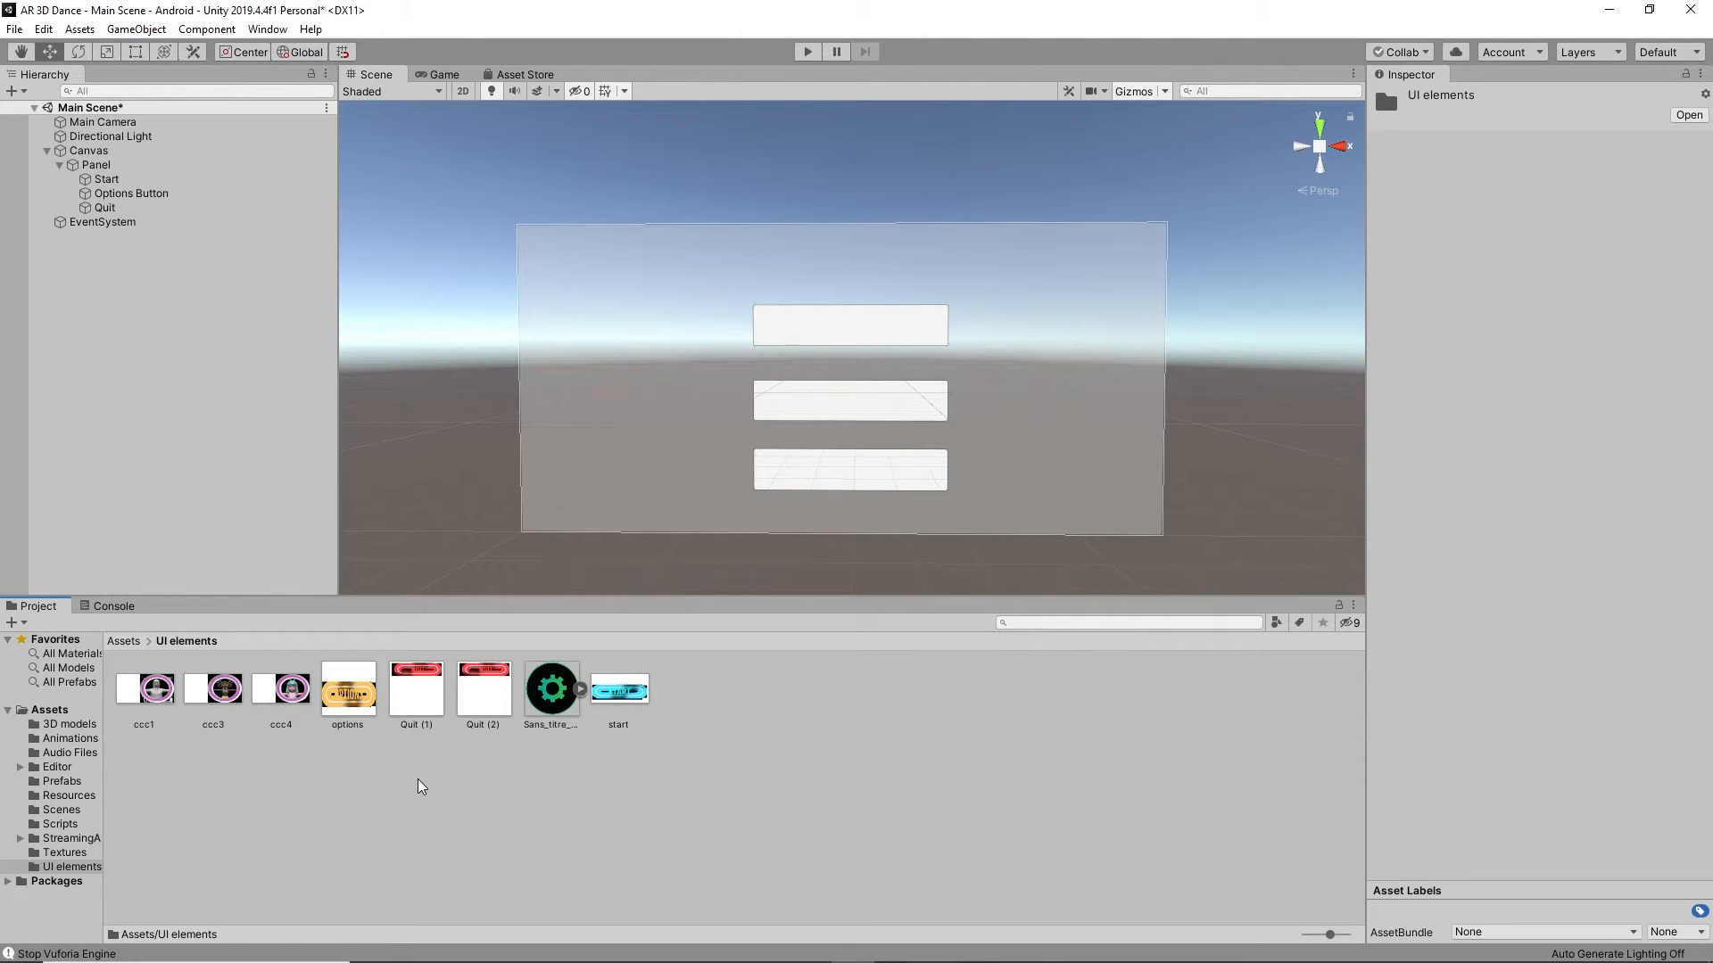
{"action": "left_click", "coordinate": [497, 711]}
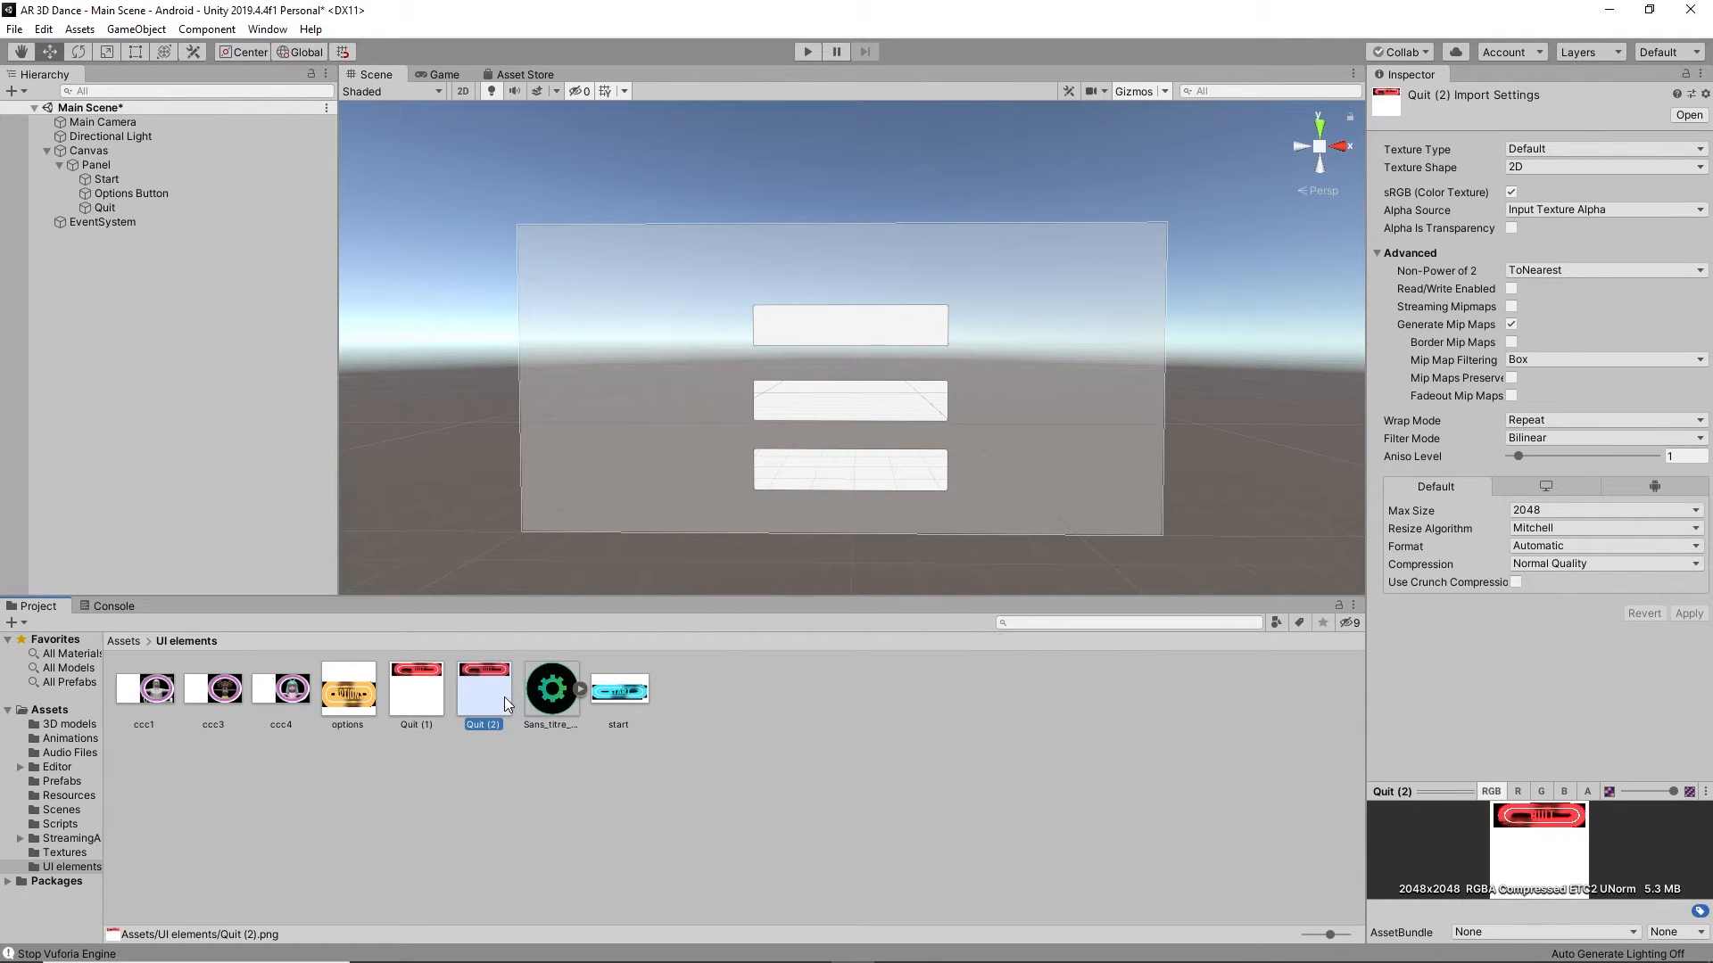
{"action": "key", "text": "Delete"}
{"action": "left_click", "coordinate": [896, 524]}
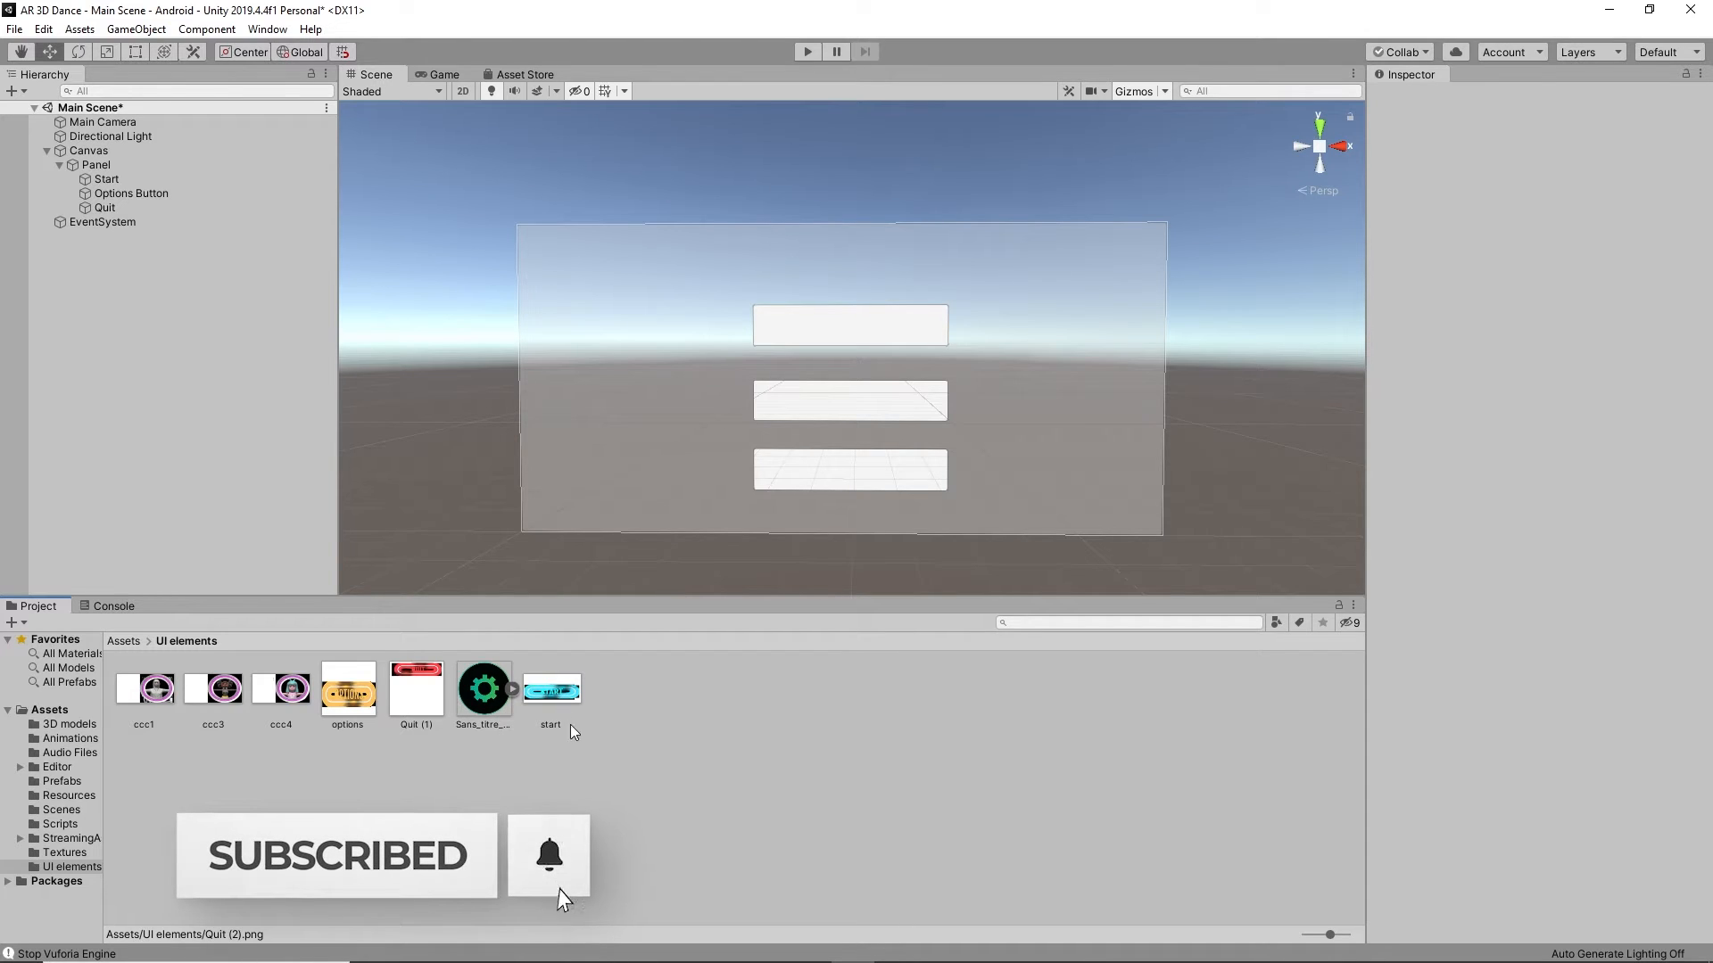
Step: Convert the start image to texture type Sprite (2D and UI) and assign it as the Start button's Source Image
{"action": "left_click", "coordinate": [564, 699]}
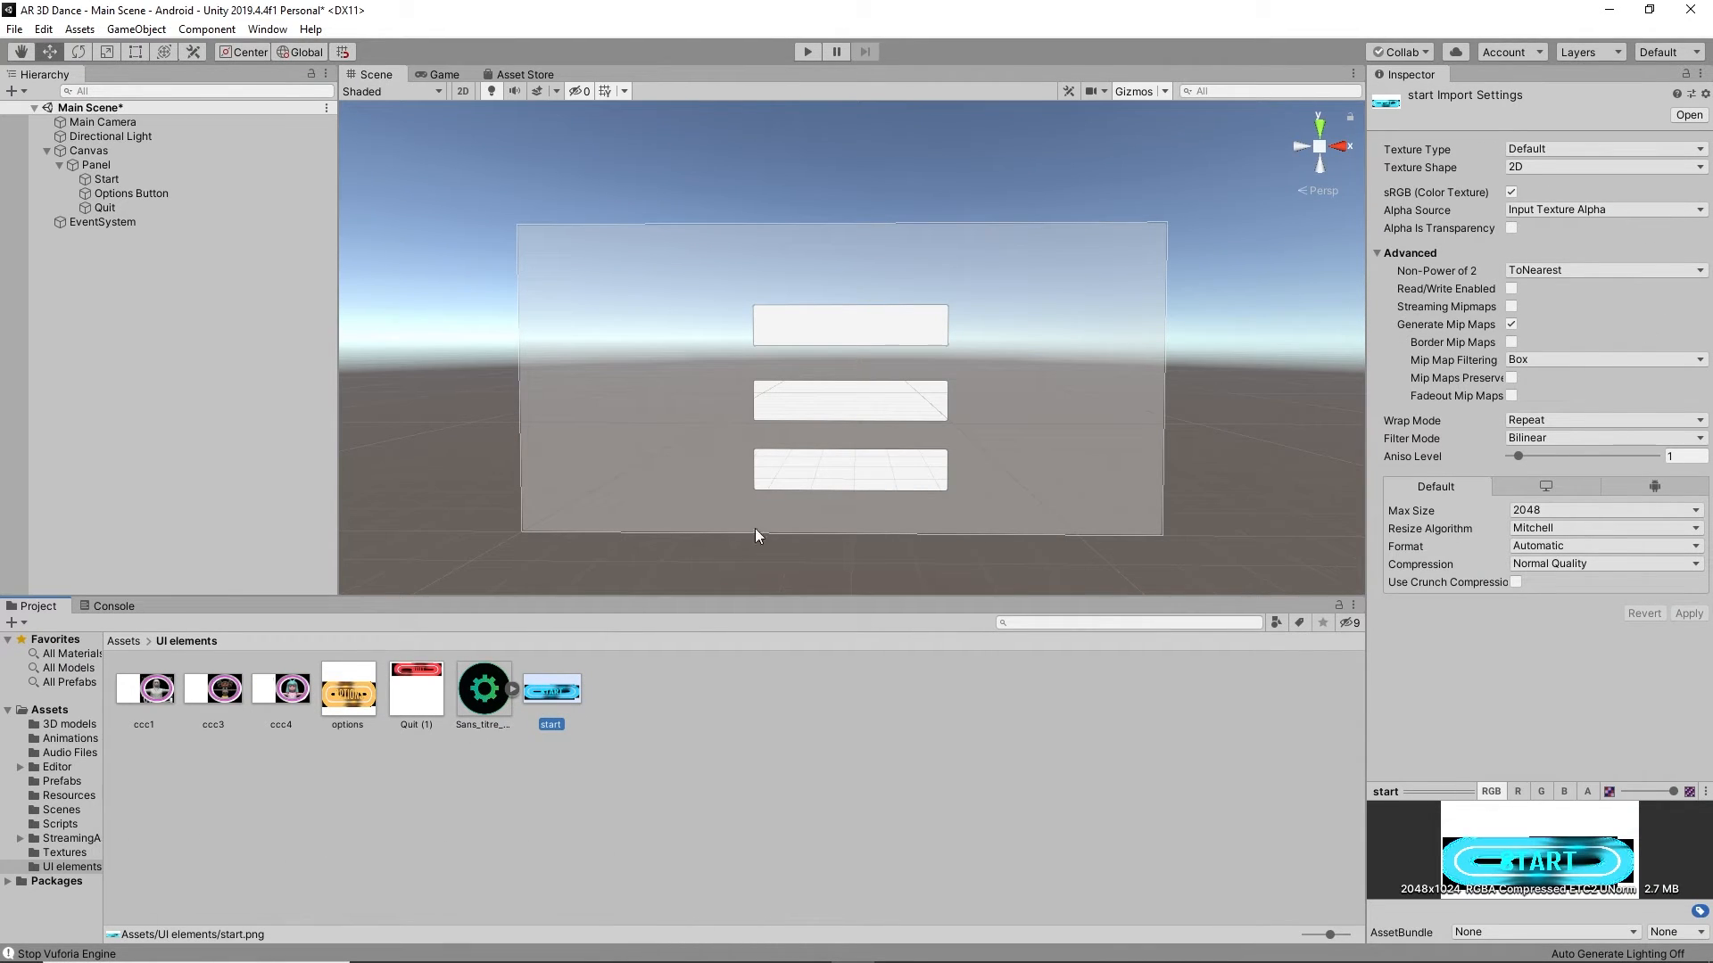
{"action": "left_click", "coordinate": [1529, 150]}
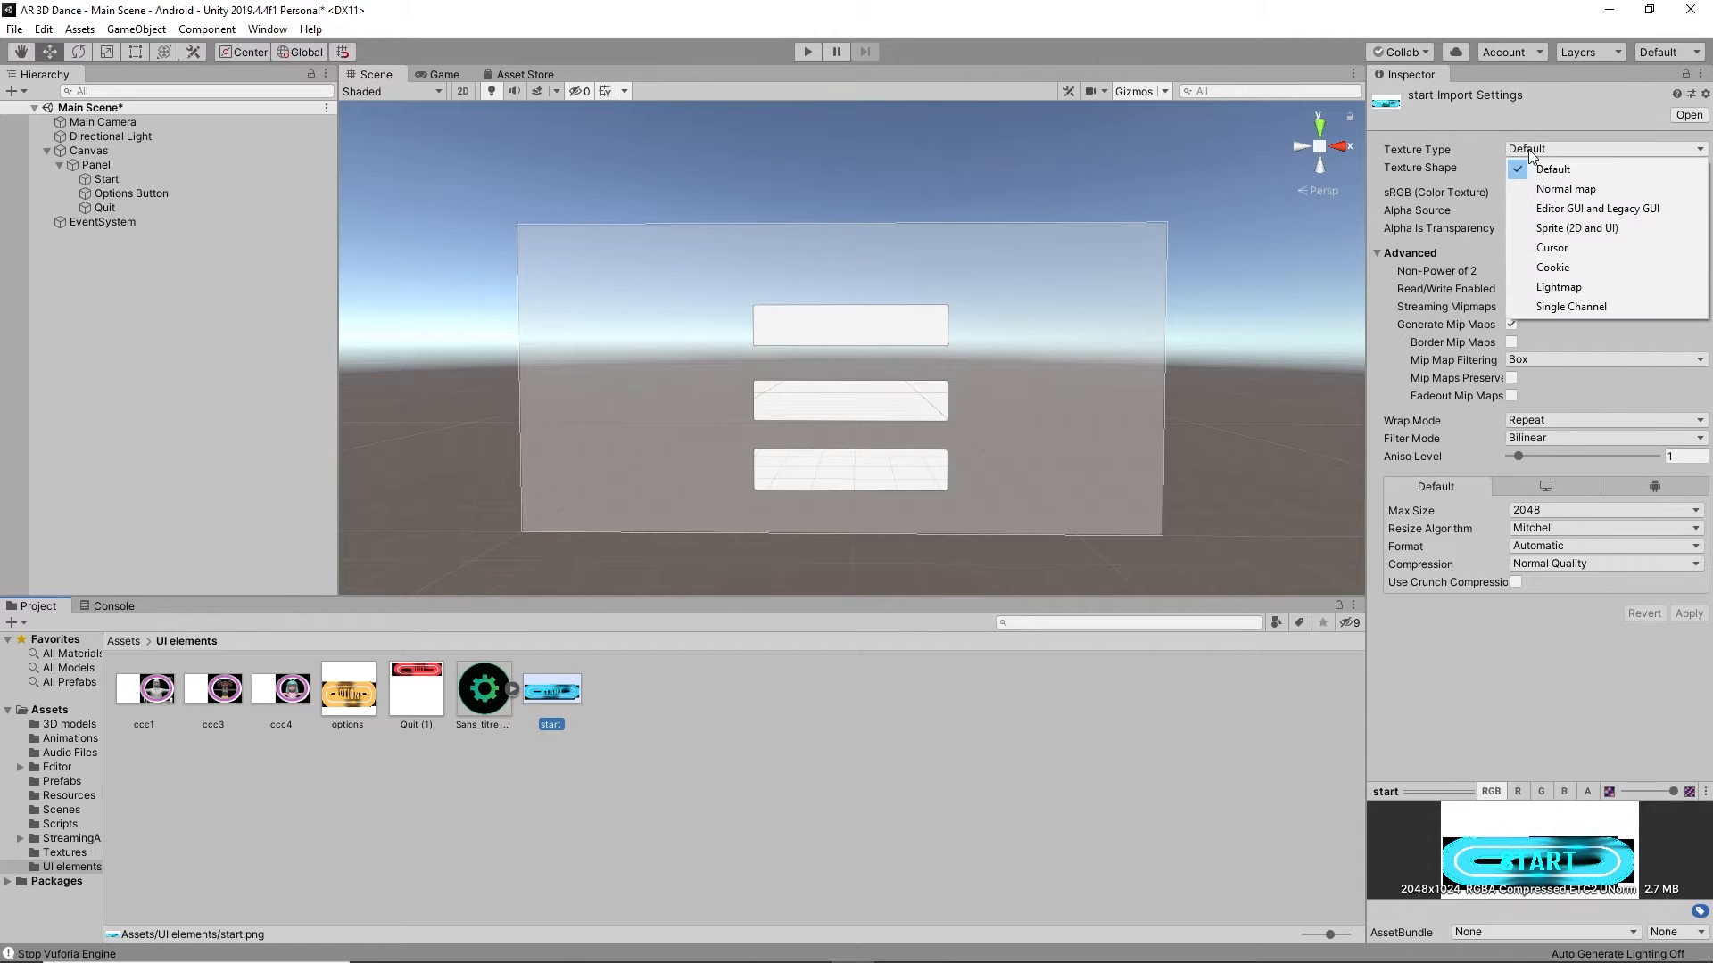
{"action": "left_click", "coordinate": [1577, 227]}
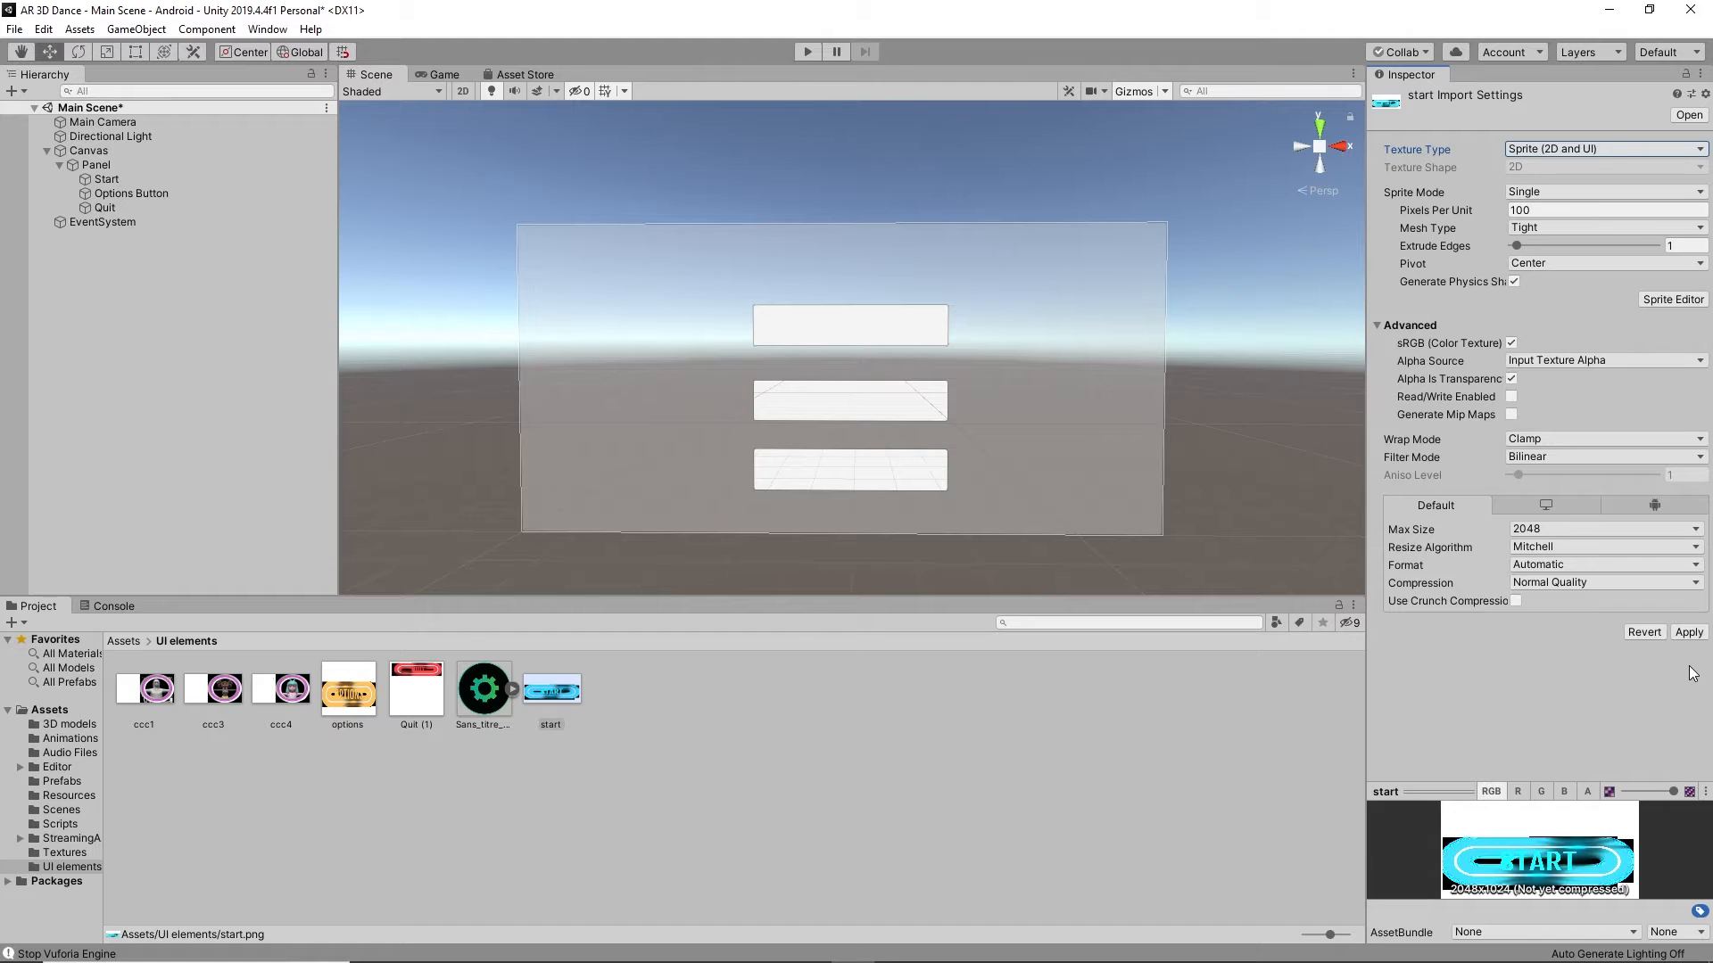
{"action": "left_click", "coordinate": [1687, 634]}
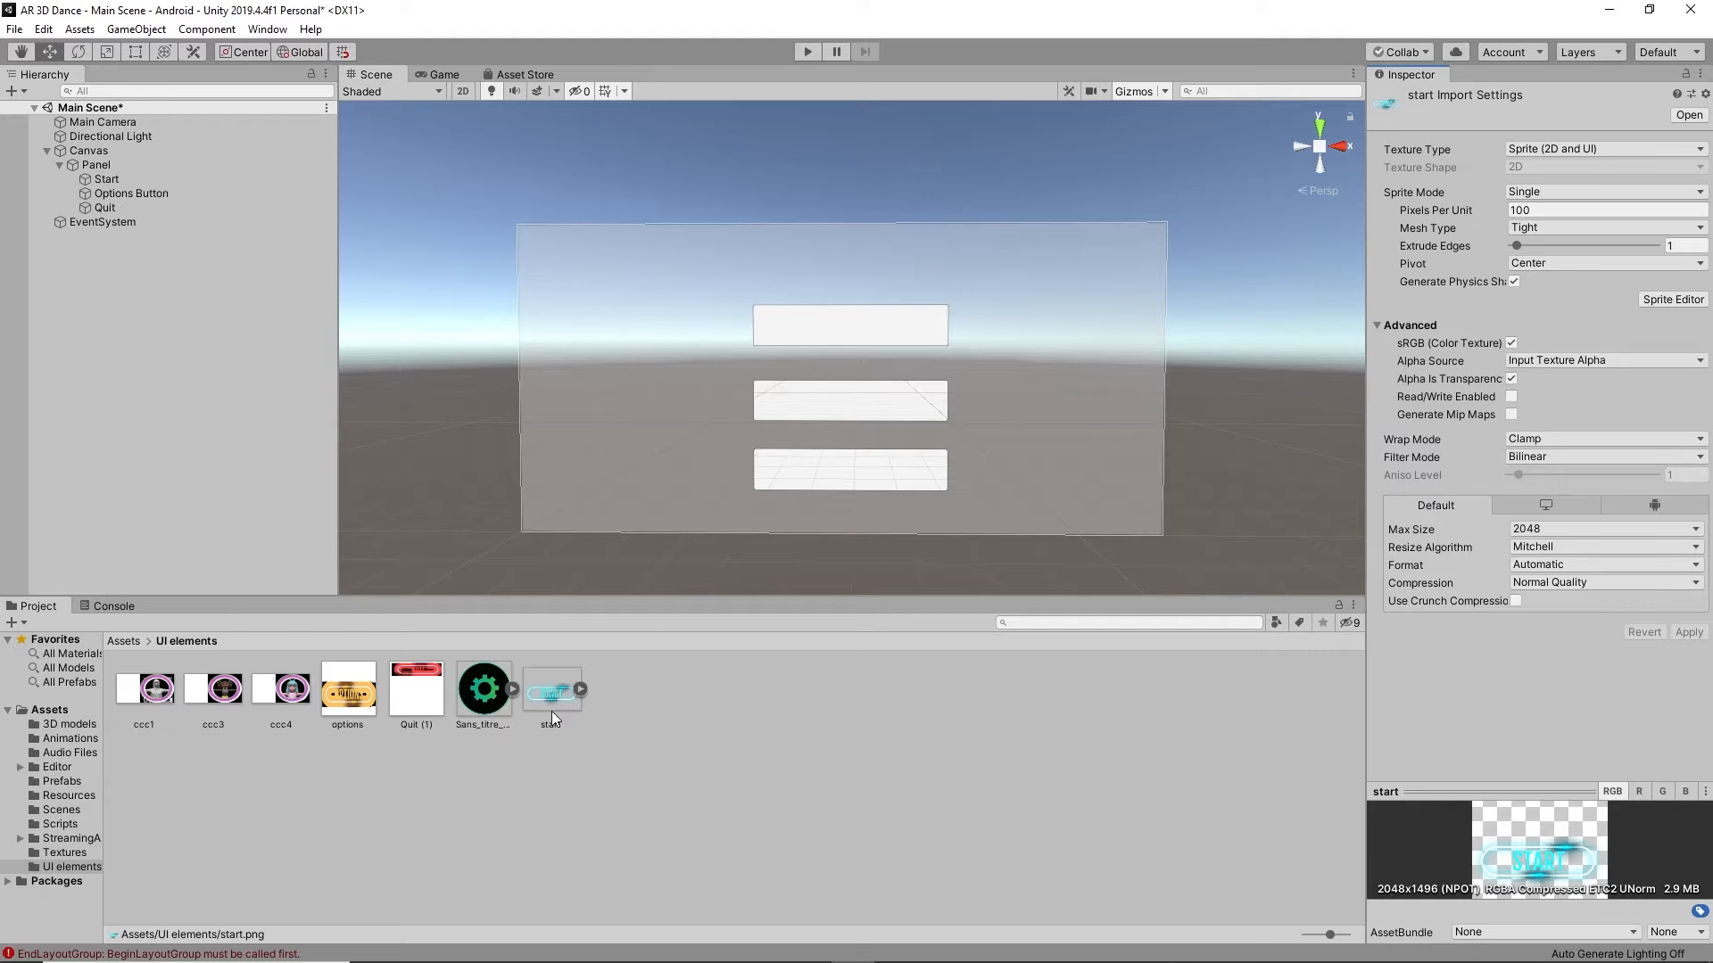
{"action": "left_click", "coordinate": [174, 178]}
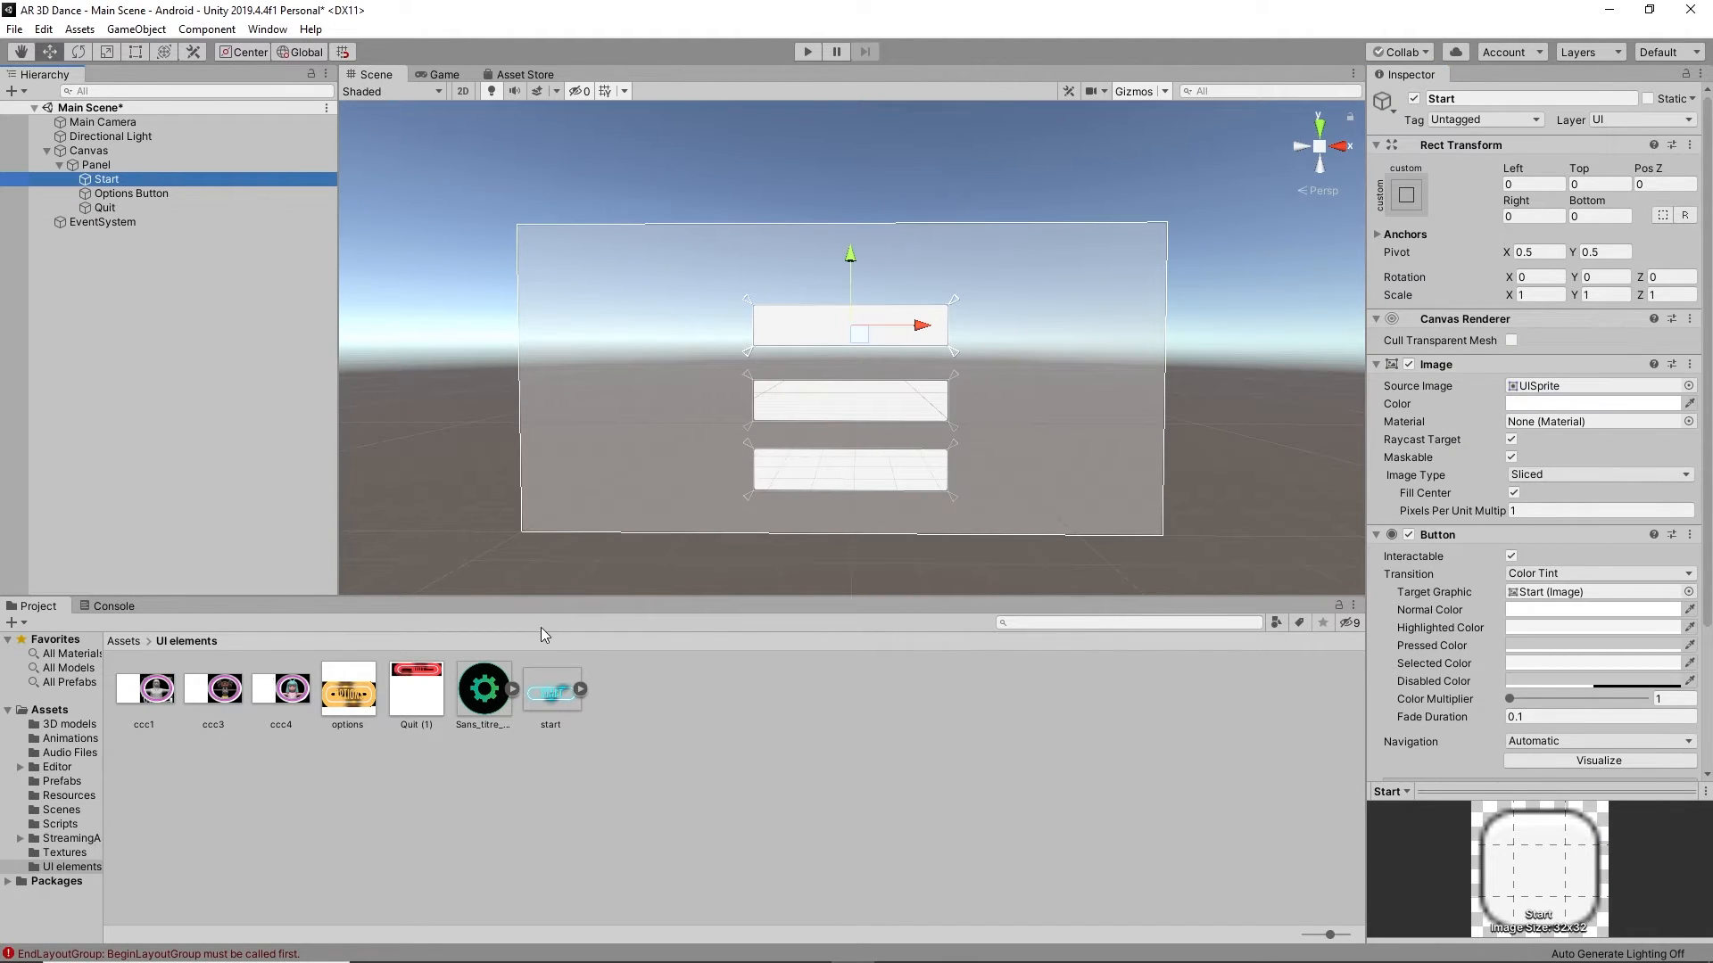
{"action": "left_click_drag", "start_coordinate": [560, 677], "coordinate": [1549, 395]}
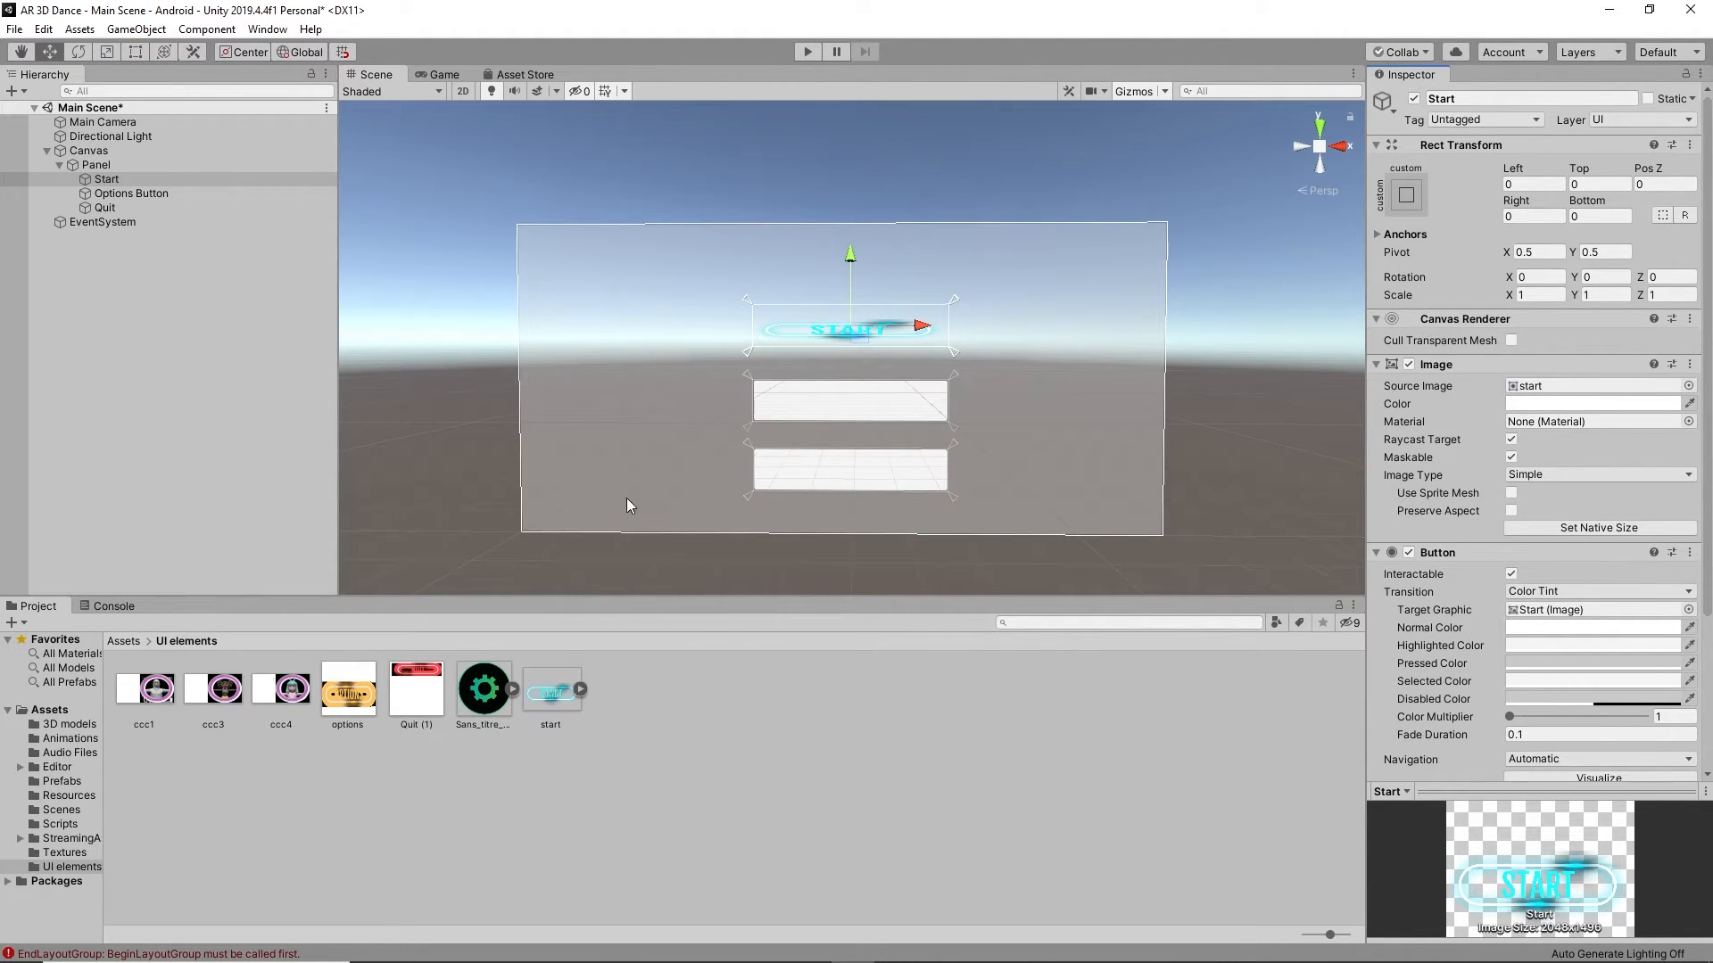
Step: Convert the options image to texture type Sprite (2D and UI) and assign it as the Options Button's Source Image
{"action": "left_click", "coordinate": [362, 704]}
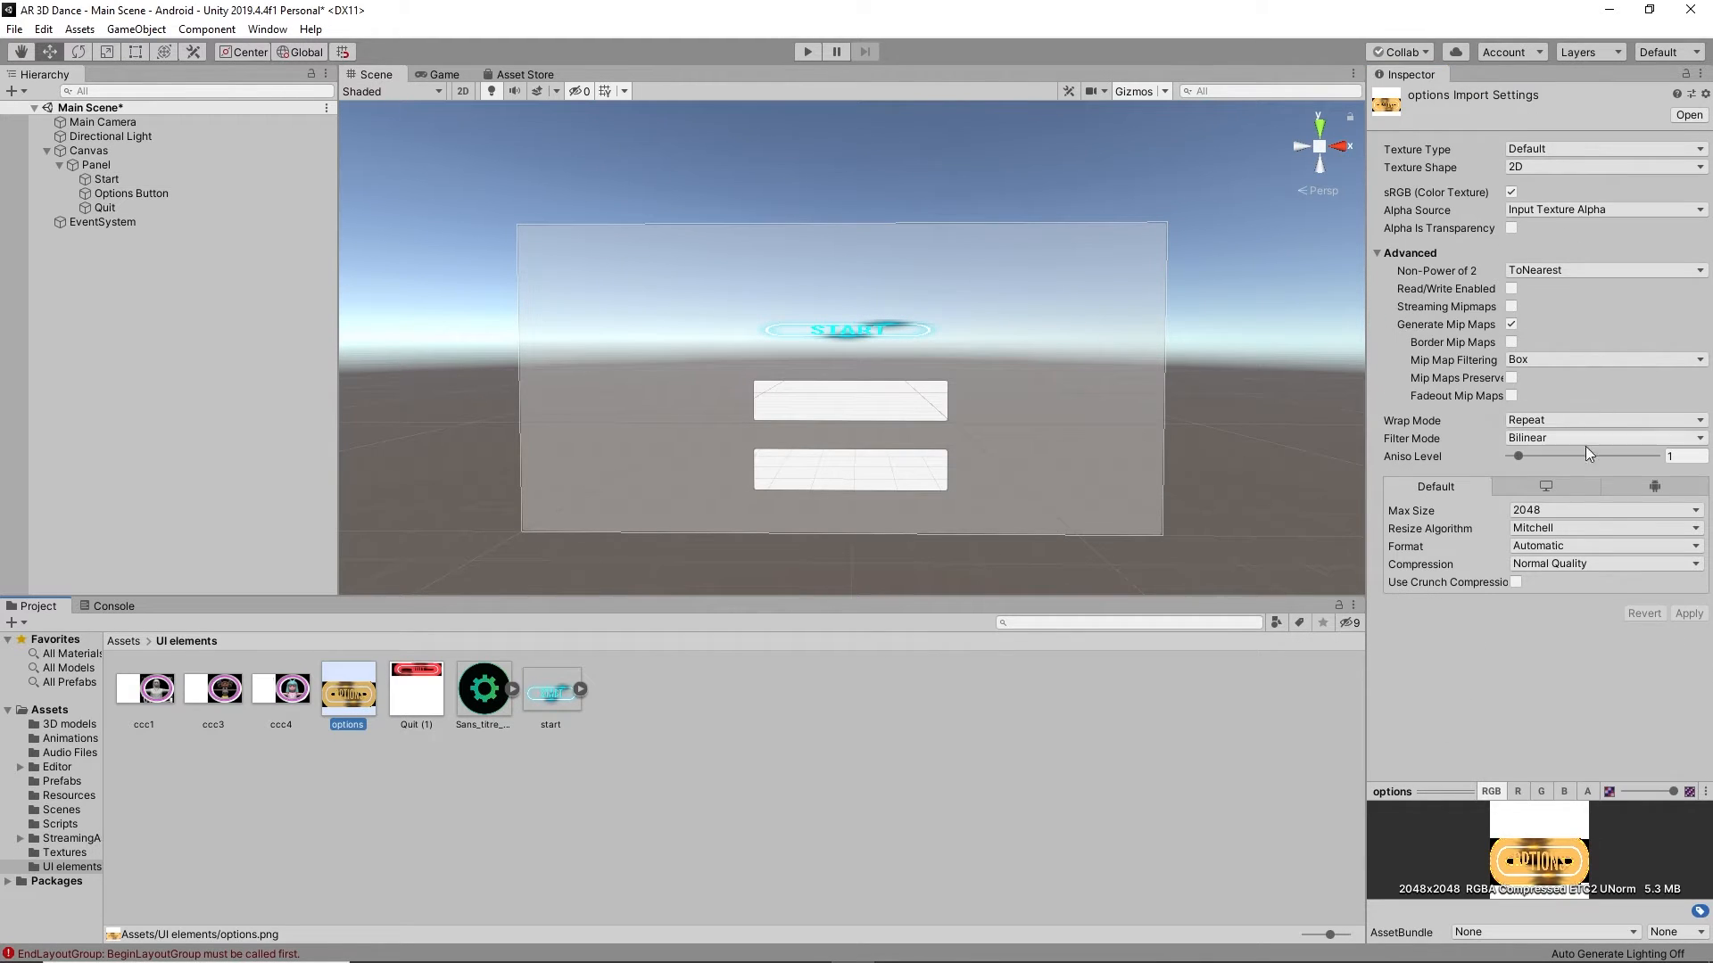
{"action": "left_click", "coordinate": [1523, 148]}
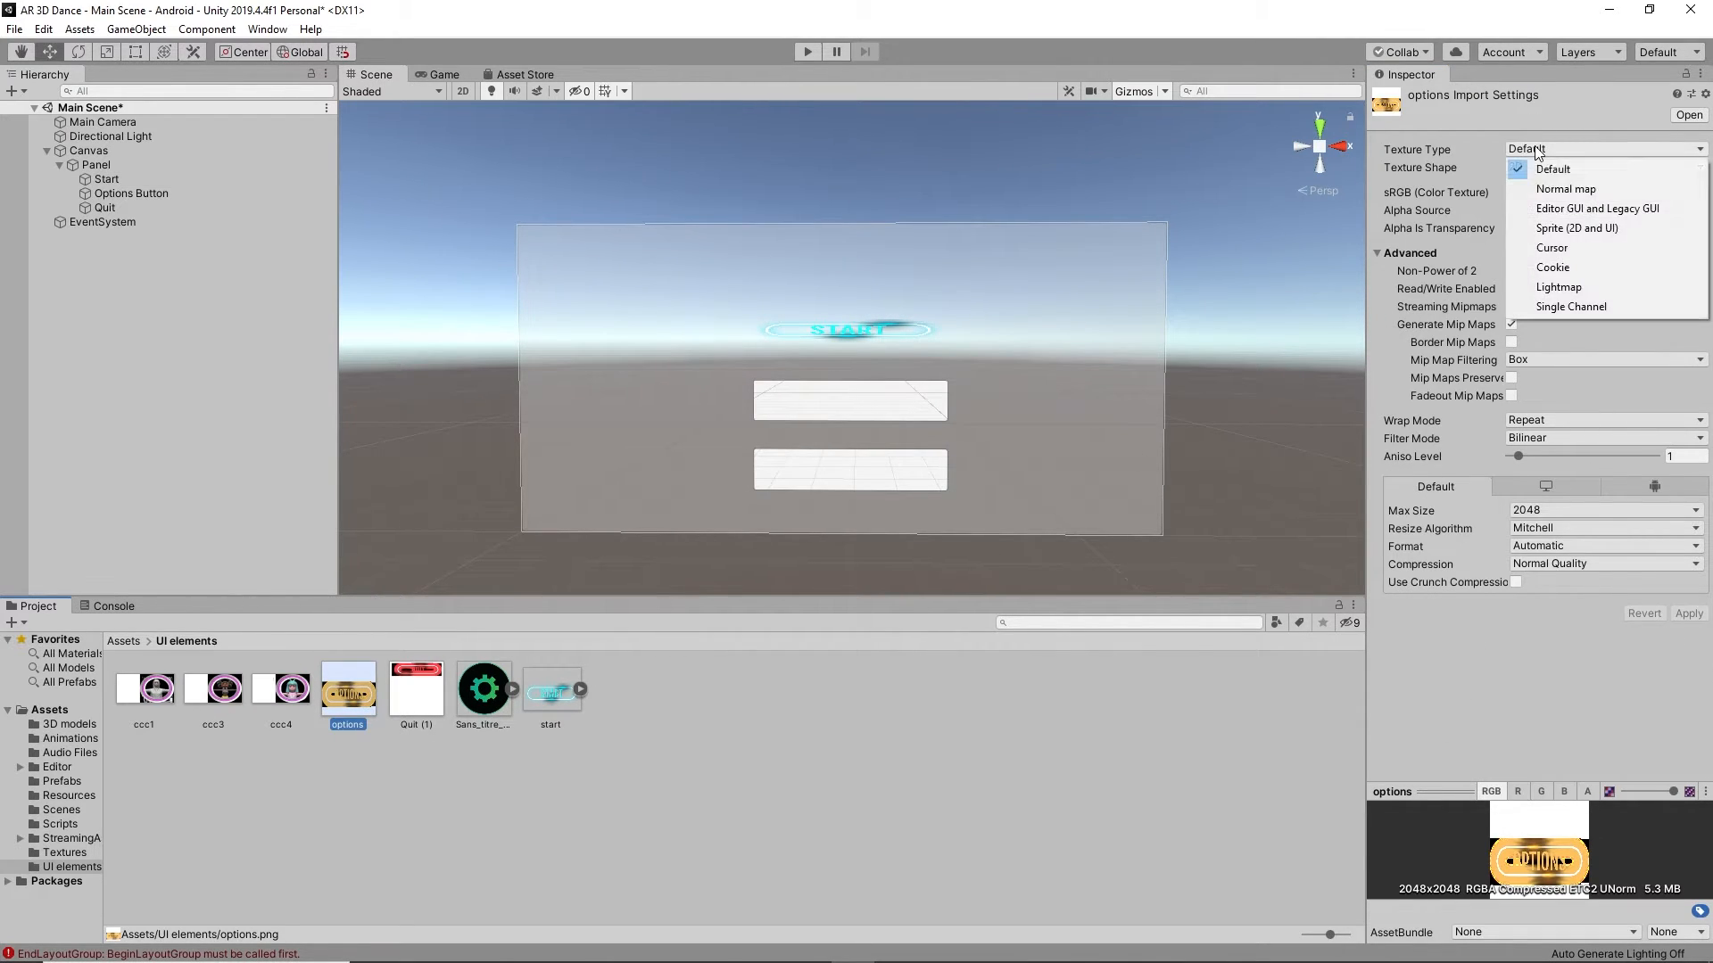
{"action": "left_click", "coordinate": [1561, 221]}
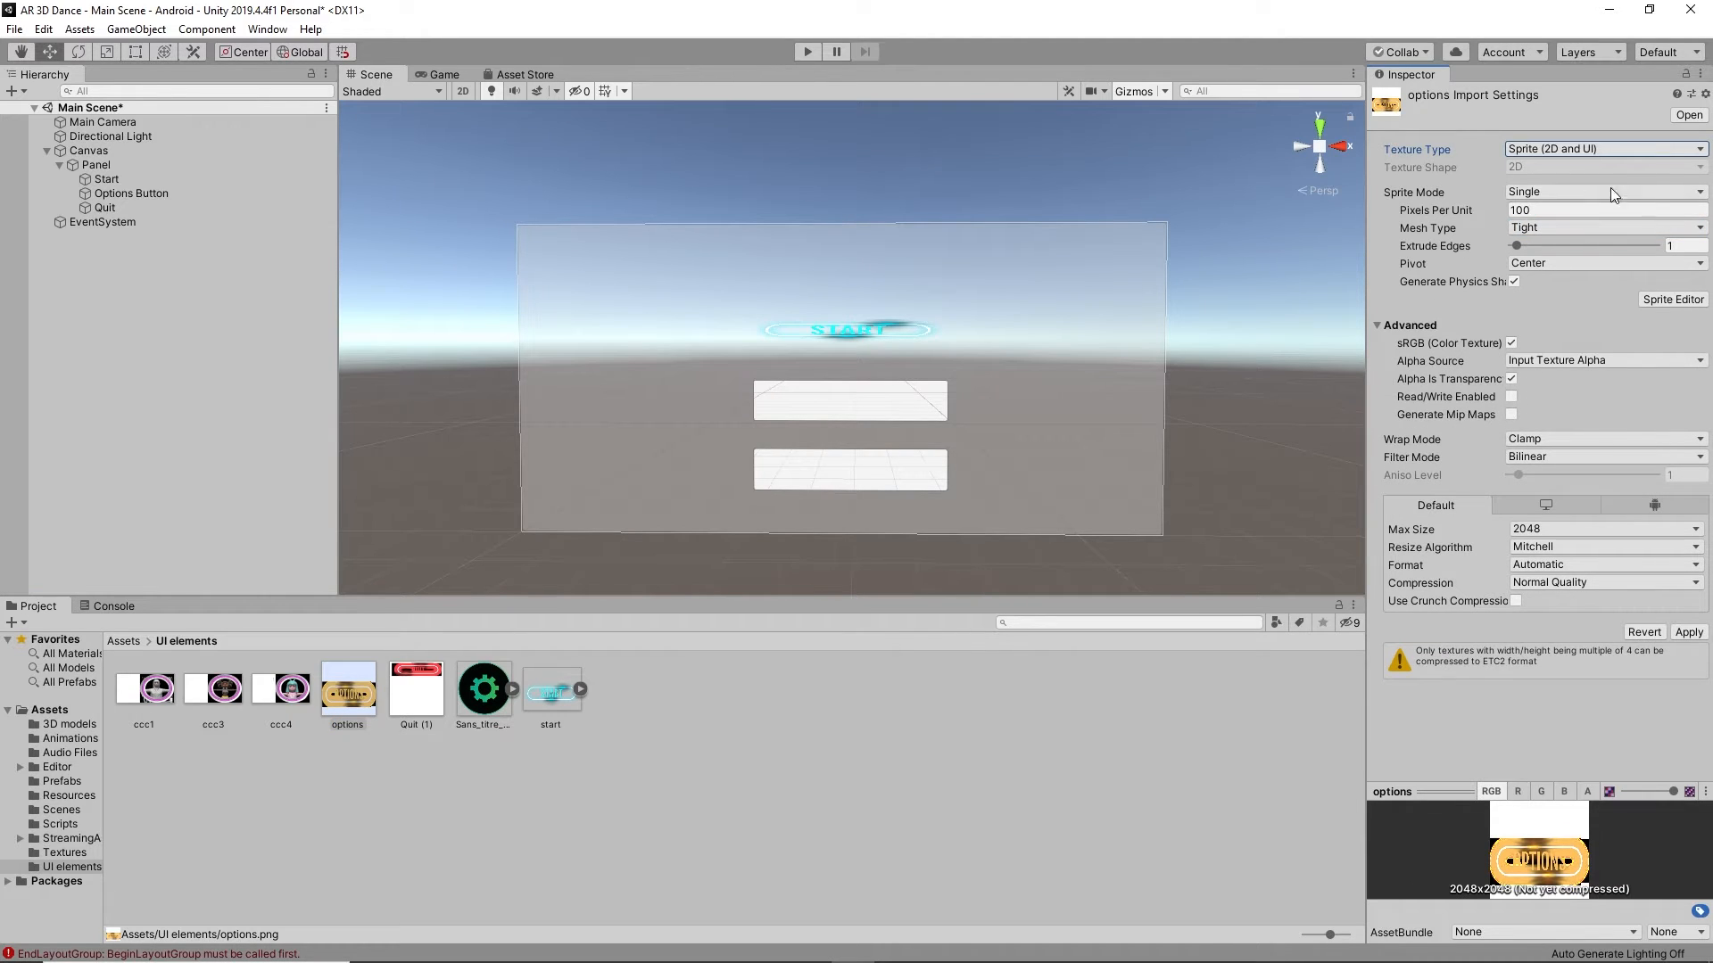
{"action": "left_click", "coordinate": [1671, 627]}
{"action": "left_click", "coordinate": [108, 191]}
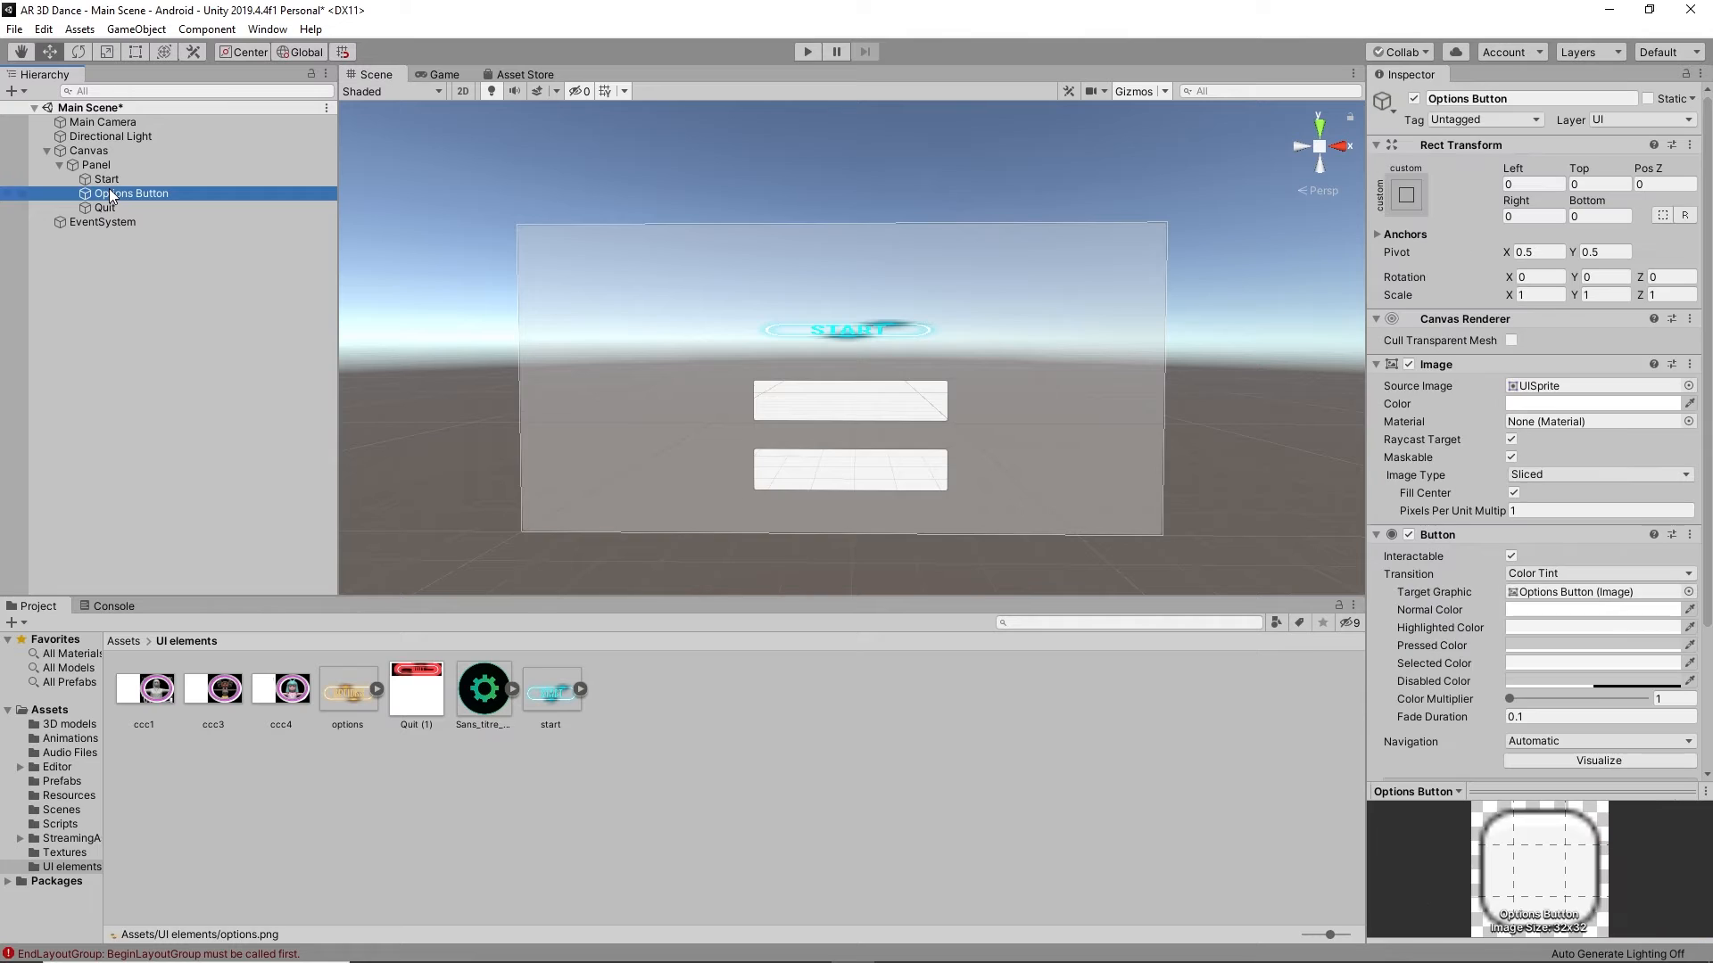
{"action": "left_click_drag", "start_coordinate": [350, 688], "coordinate": [1555, 393]}
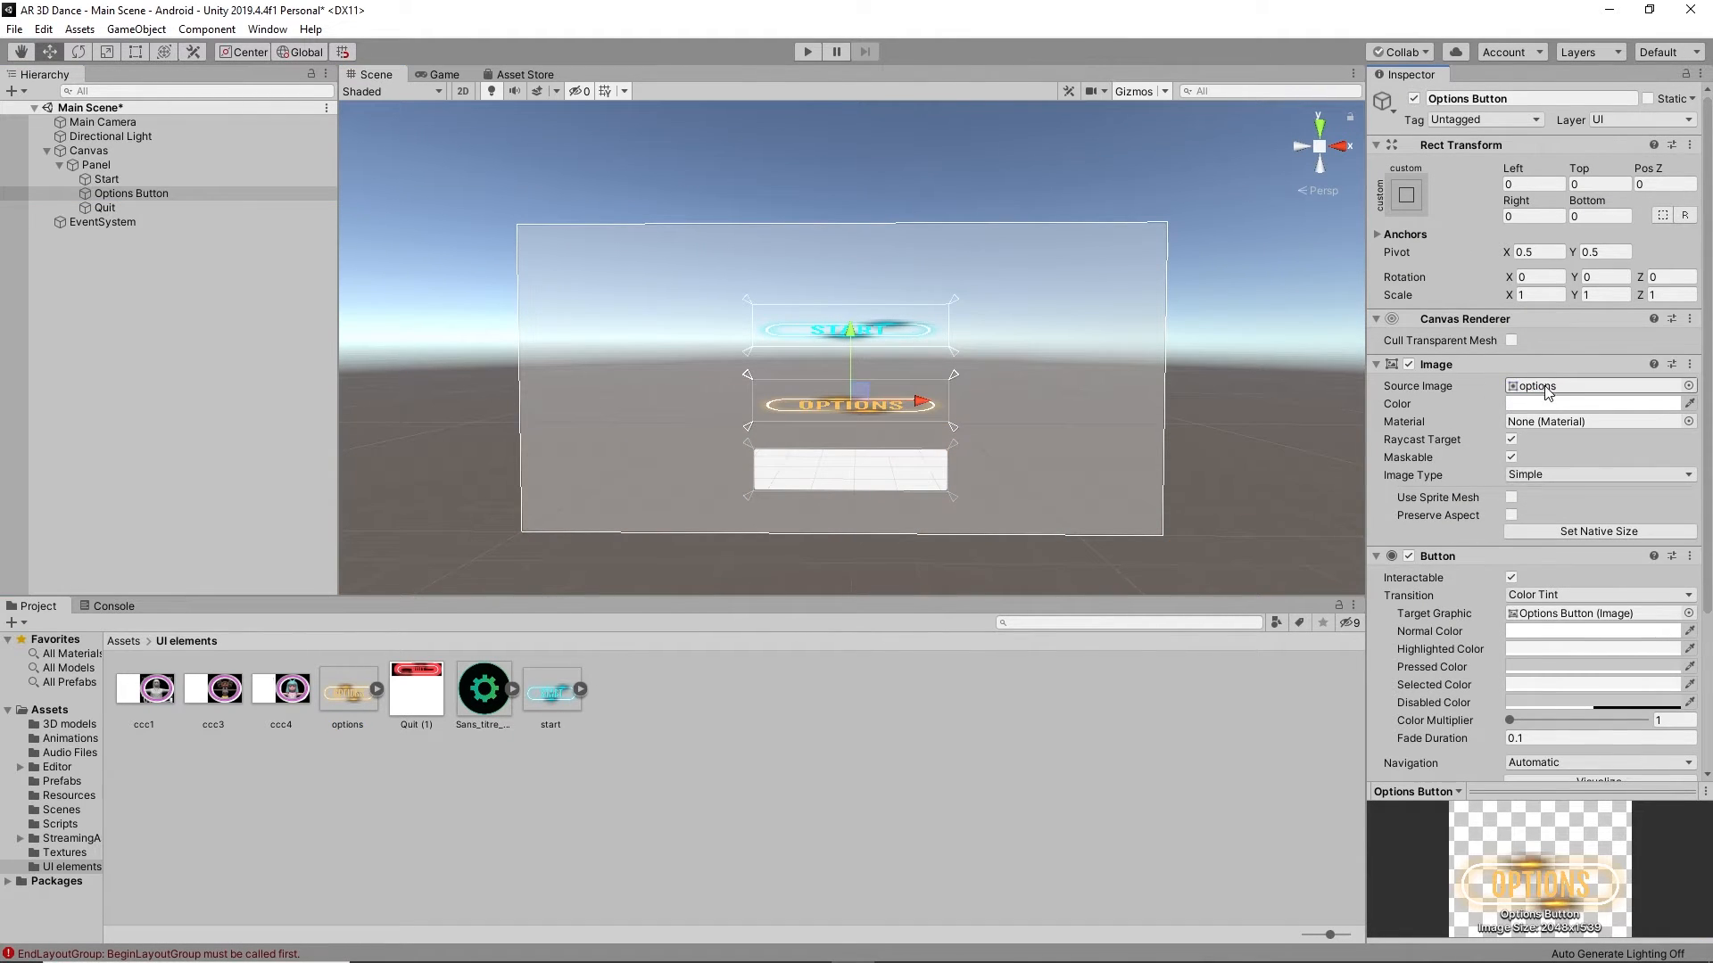
Step: Convert the Quit (1) image to texture type Sprite (2D and UI) and assign it as the Quit button's Source Image
{"action": "left_click", "coordinate": [407, 695]}
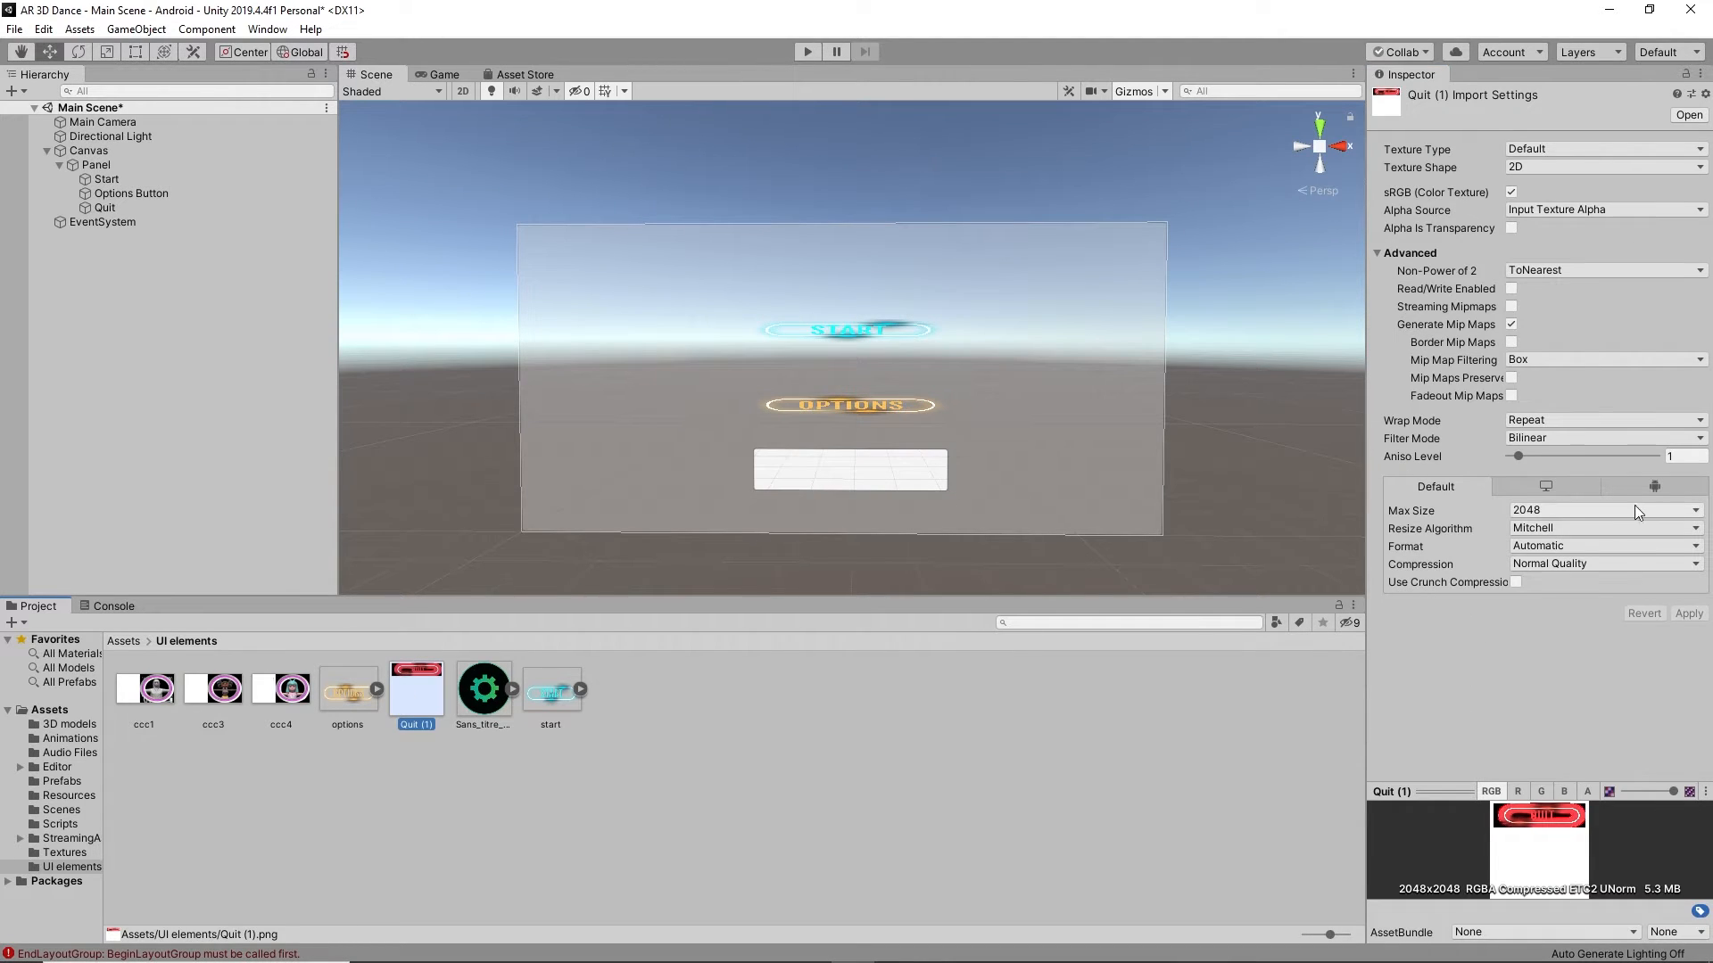
{"action": "left_click", "coordinate": [1545, 149]}
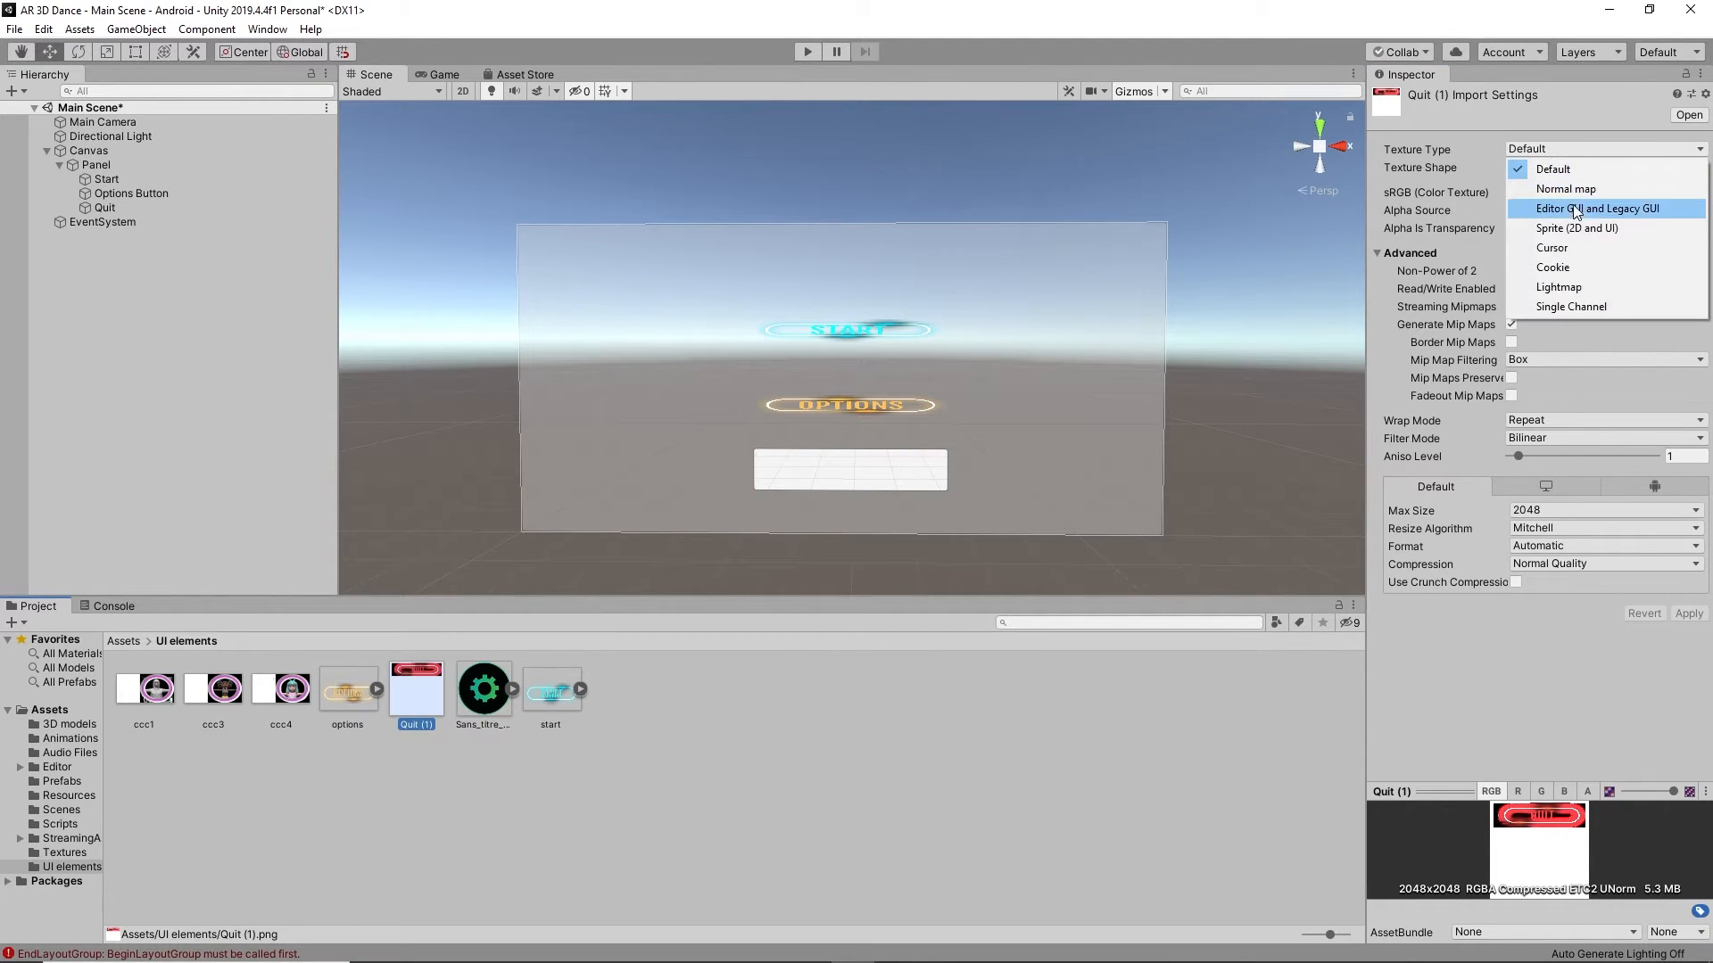
{"action": "left_click", "coordinate": [1583, 230]}
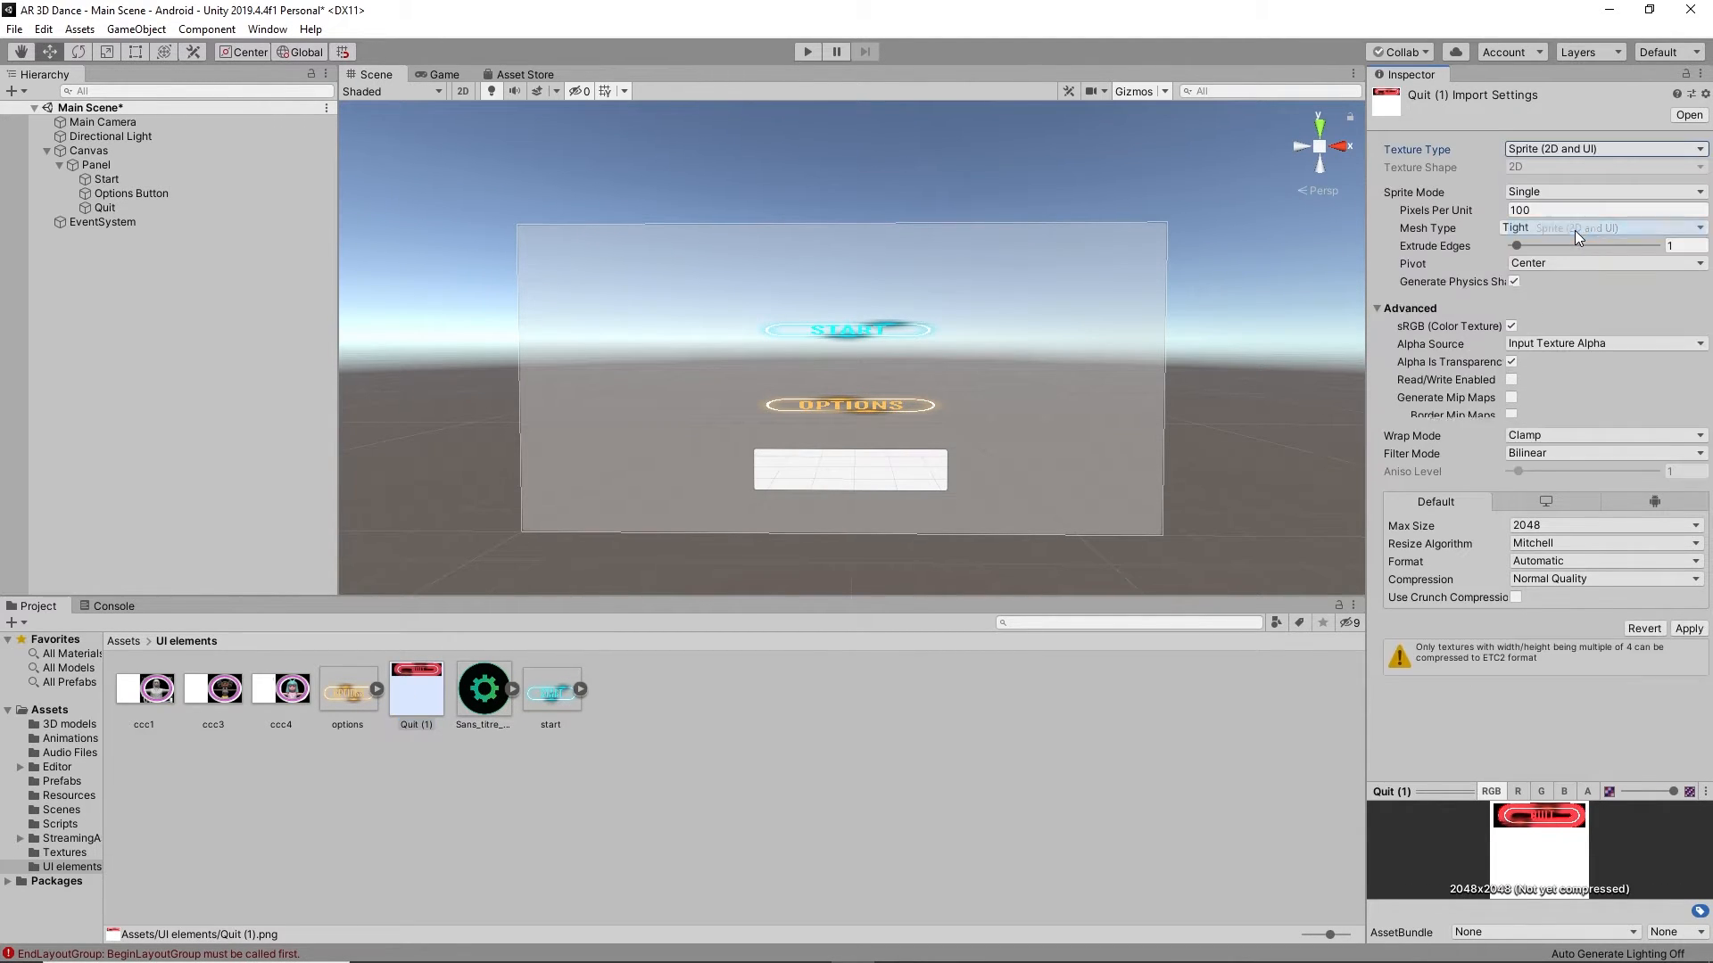
{"action": "left_click", "coordinate": [1689, 627]}
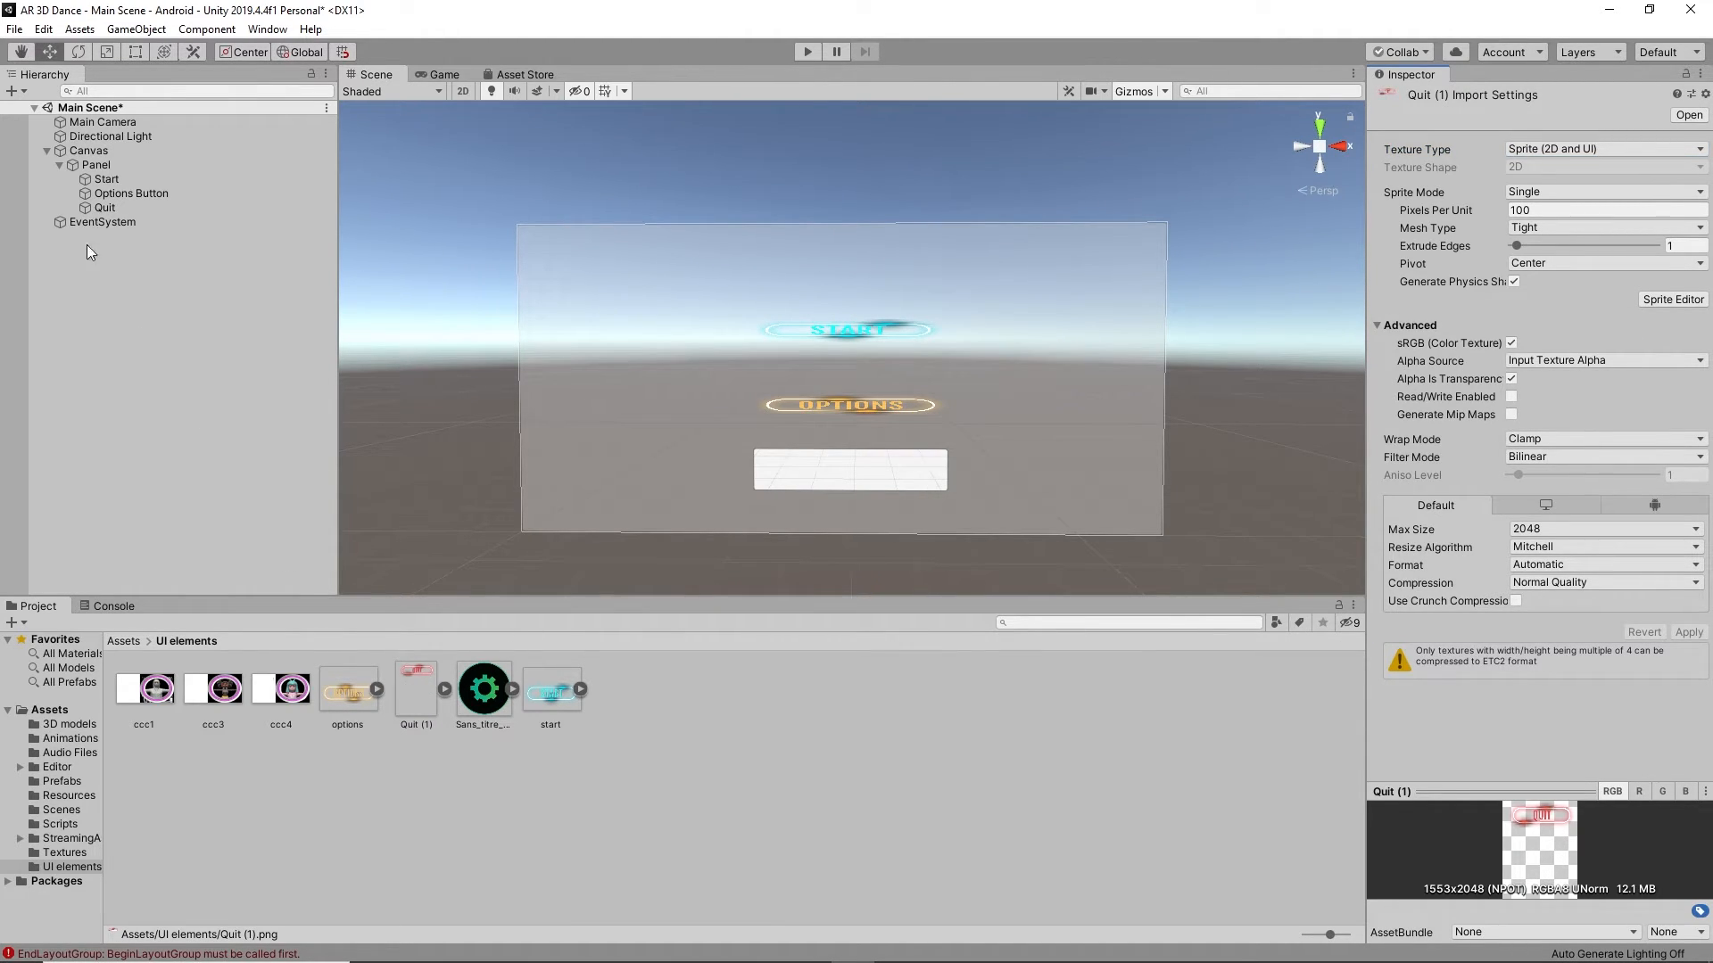
{"action": "left_click", "coordinate": [94, 202]}
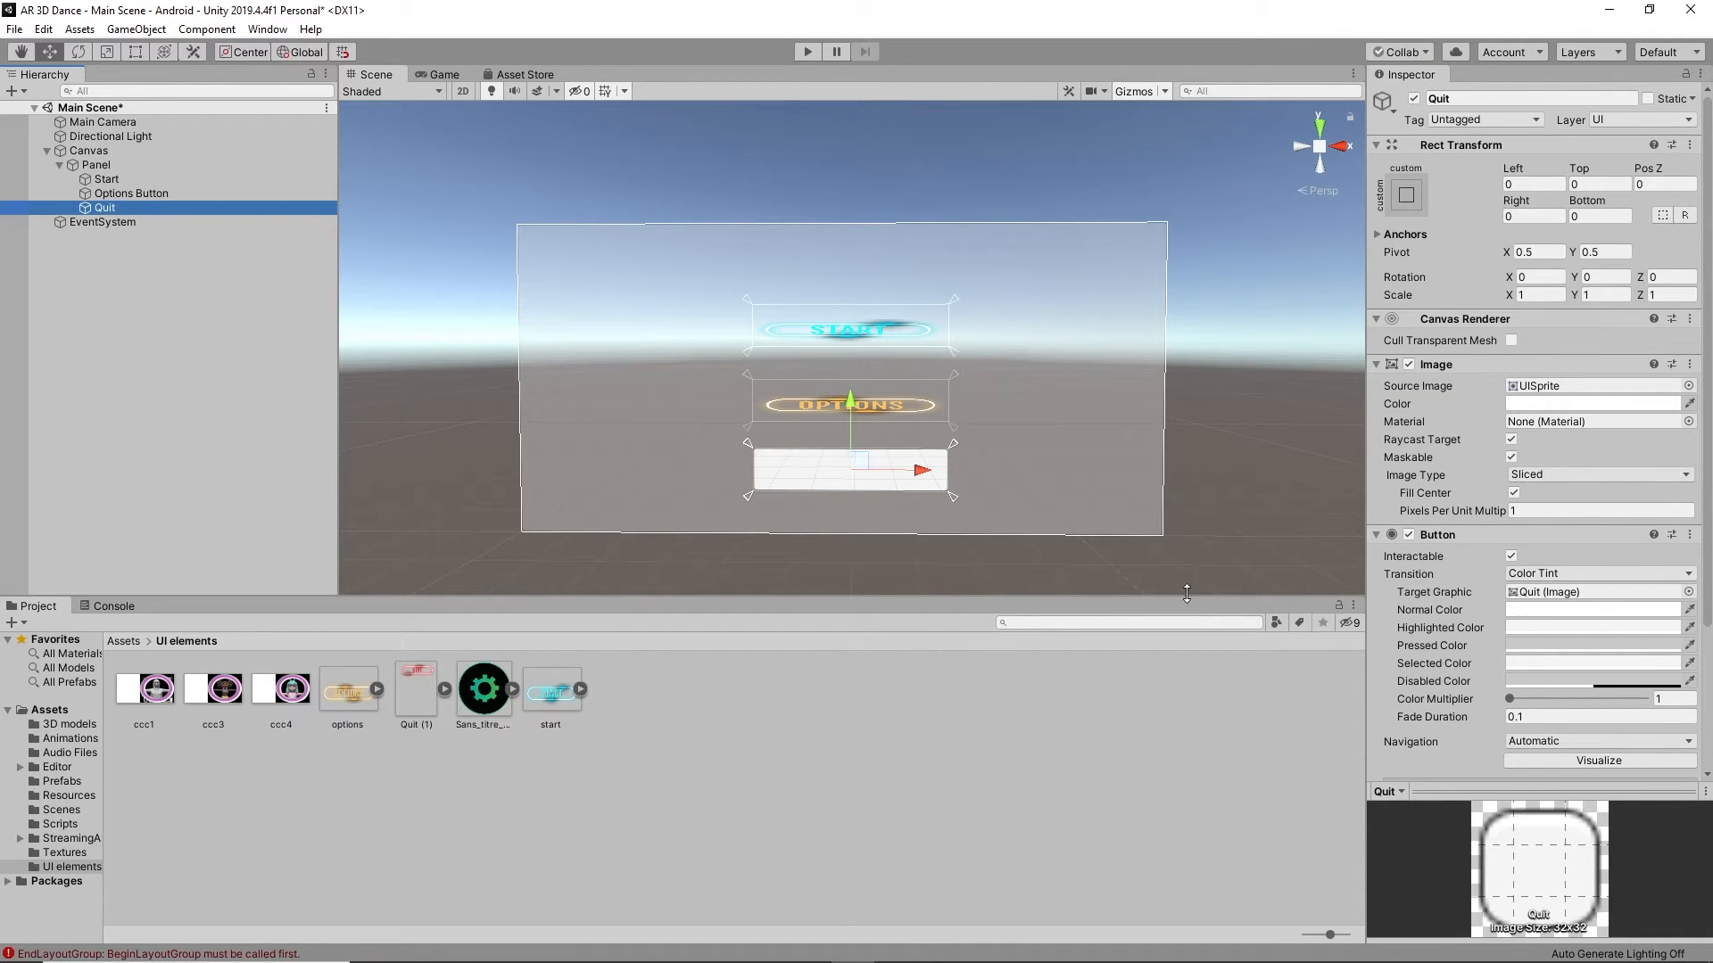
{"action": "left_click_drag", "start_coordinate": [410, 687], "coordinate": [1525, 395]}
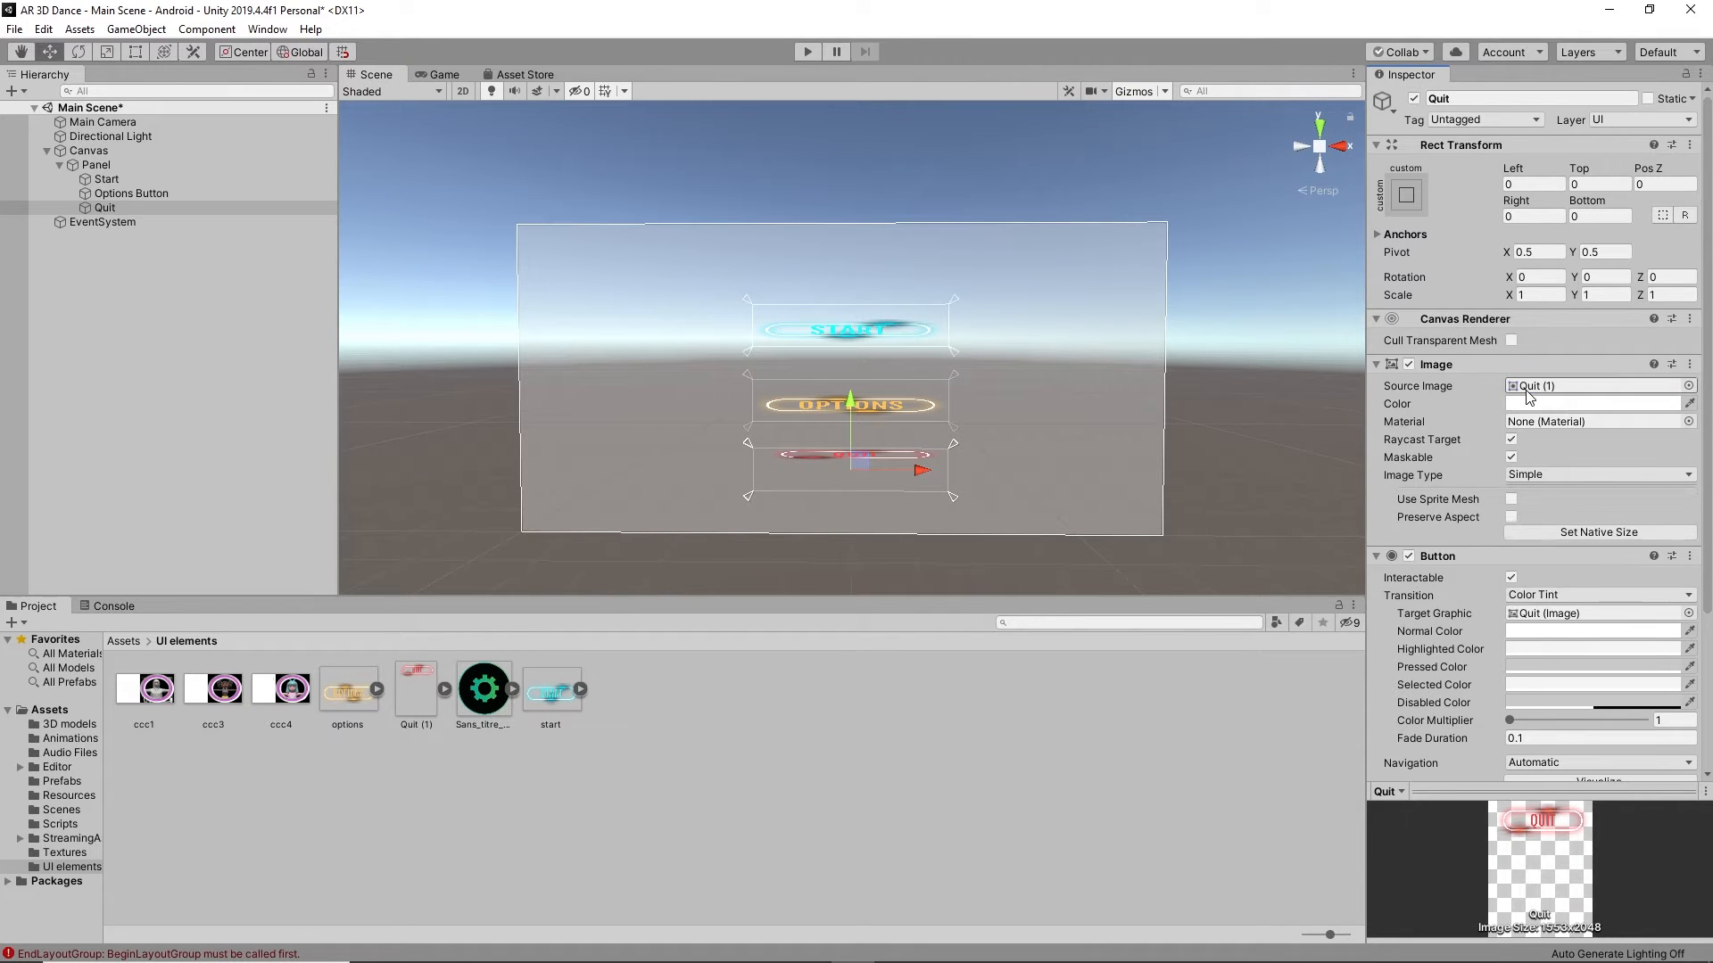
Step: Lower the Quit button's bottom anchors slightly and check the three-button layout in the Game view
{"action": "scroll", "coordinate": [1022, 443], "scroll_direction": "up", "scroll_amount": 4}
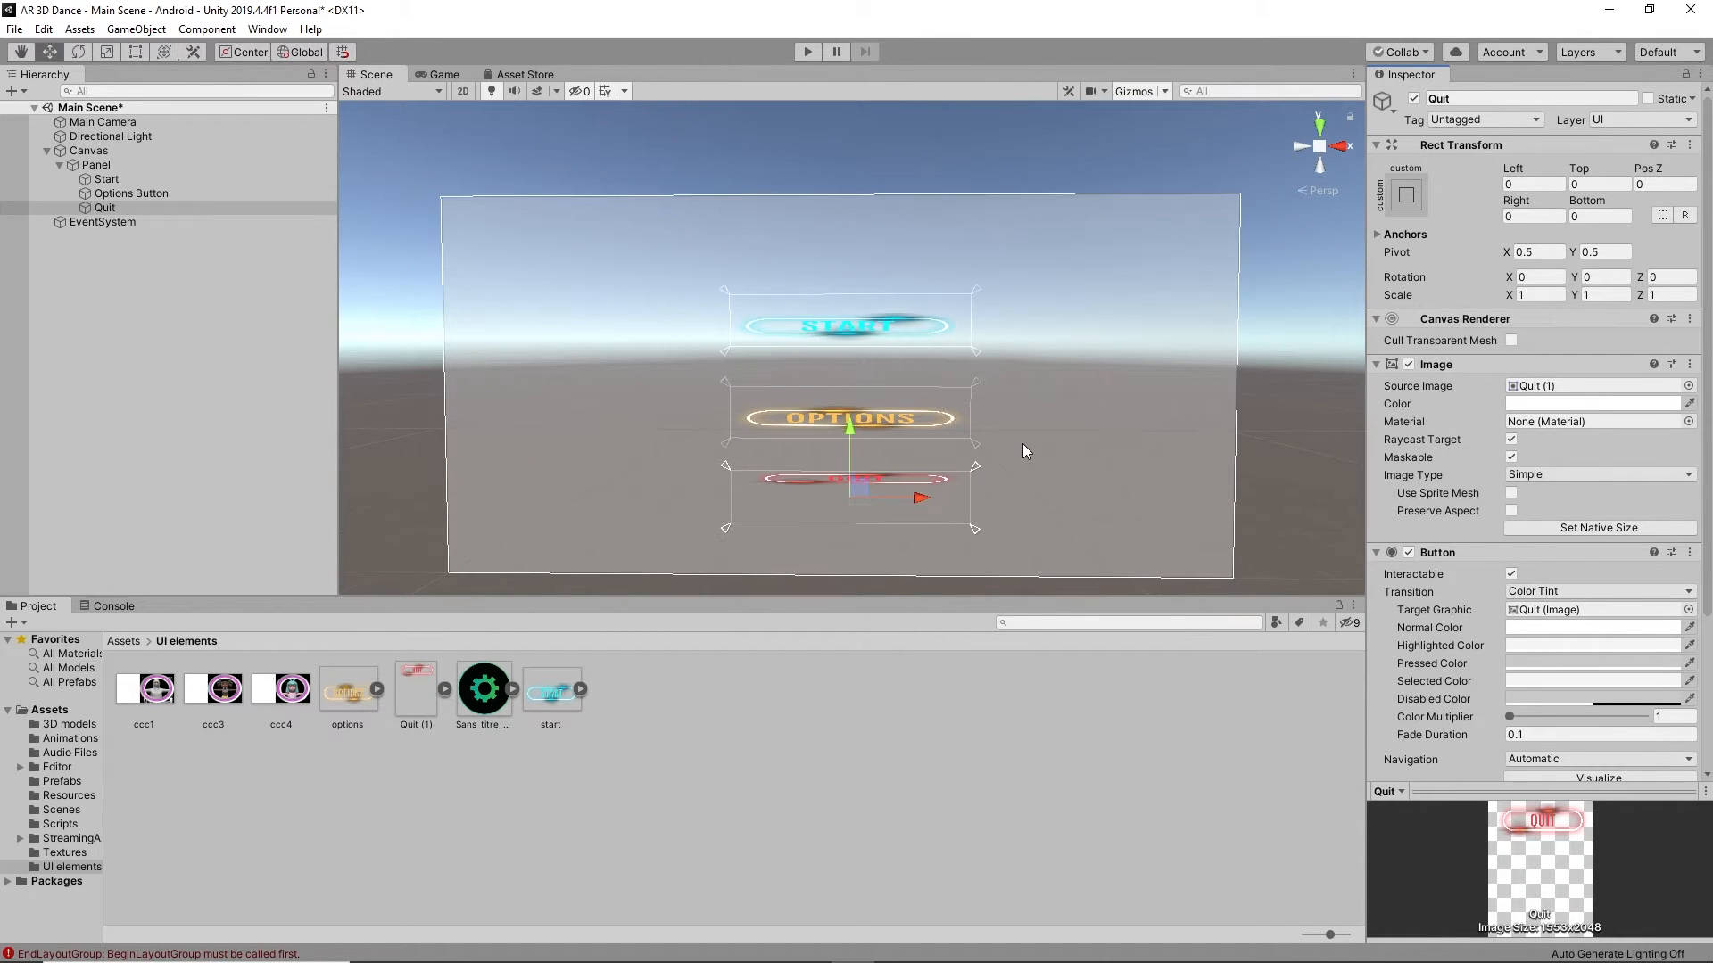
{"action": "mouse_move", "coordinate": [991, 565]}
{"action": "left_mouse_down"}
{"action": "mouse_move", "coordinate": [993, 528]}
{"action": "mouse_move", "coordinate": [998, 571]}
{"action": "left_mouse_up"}
{"action": "left_click", "coordinate": [834, 428]}
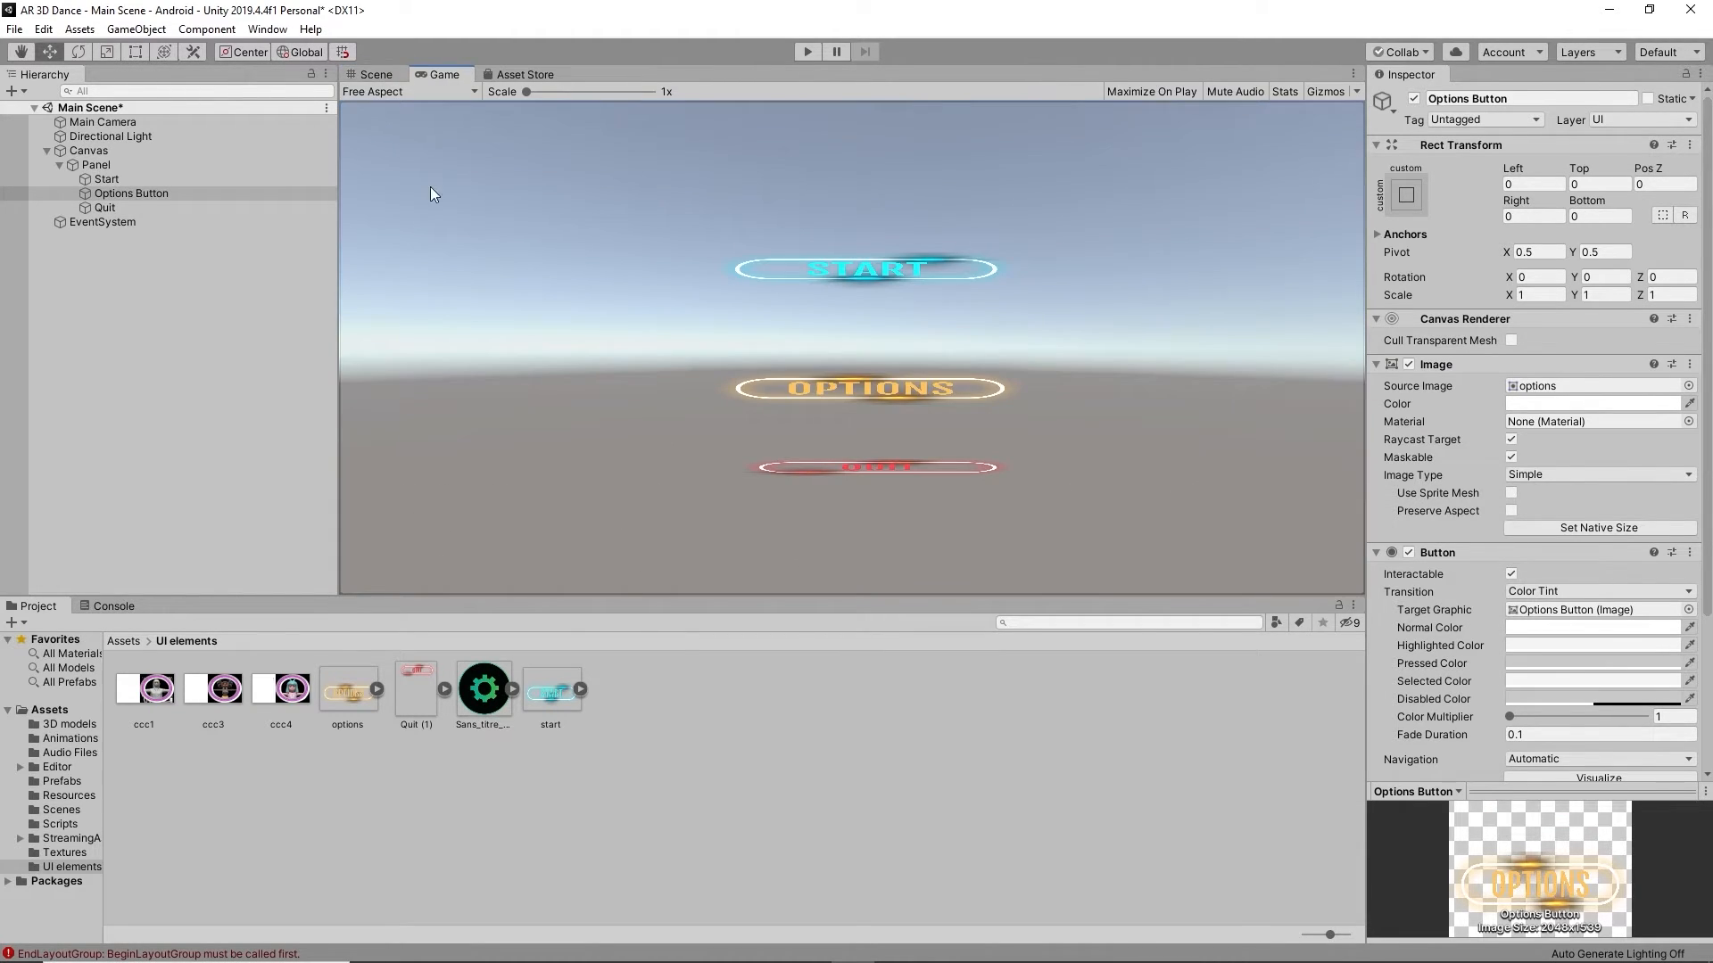
Step: Extend the Start button's lower anchors down towards the Options button and set its Bottom offset to 0
{"action": "left_click", "coordinate": [912, 330]}
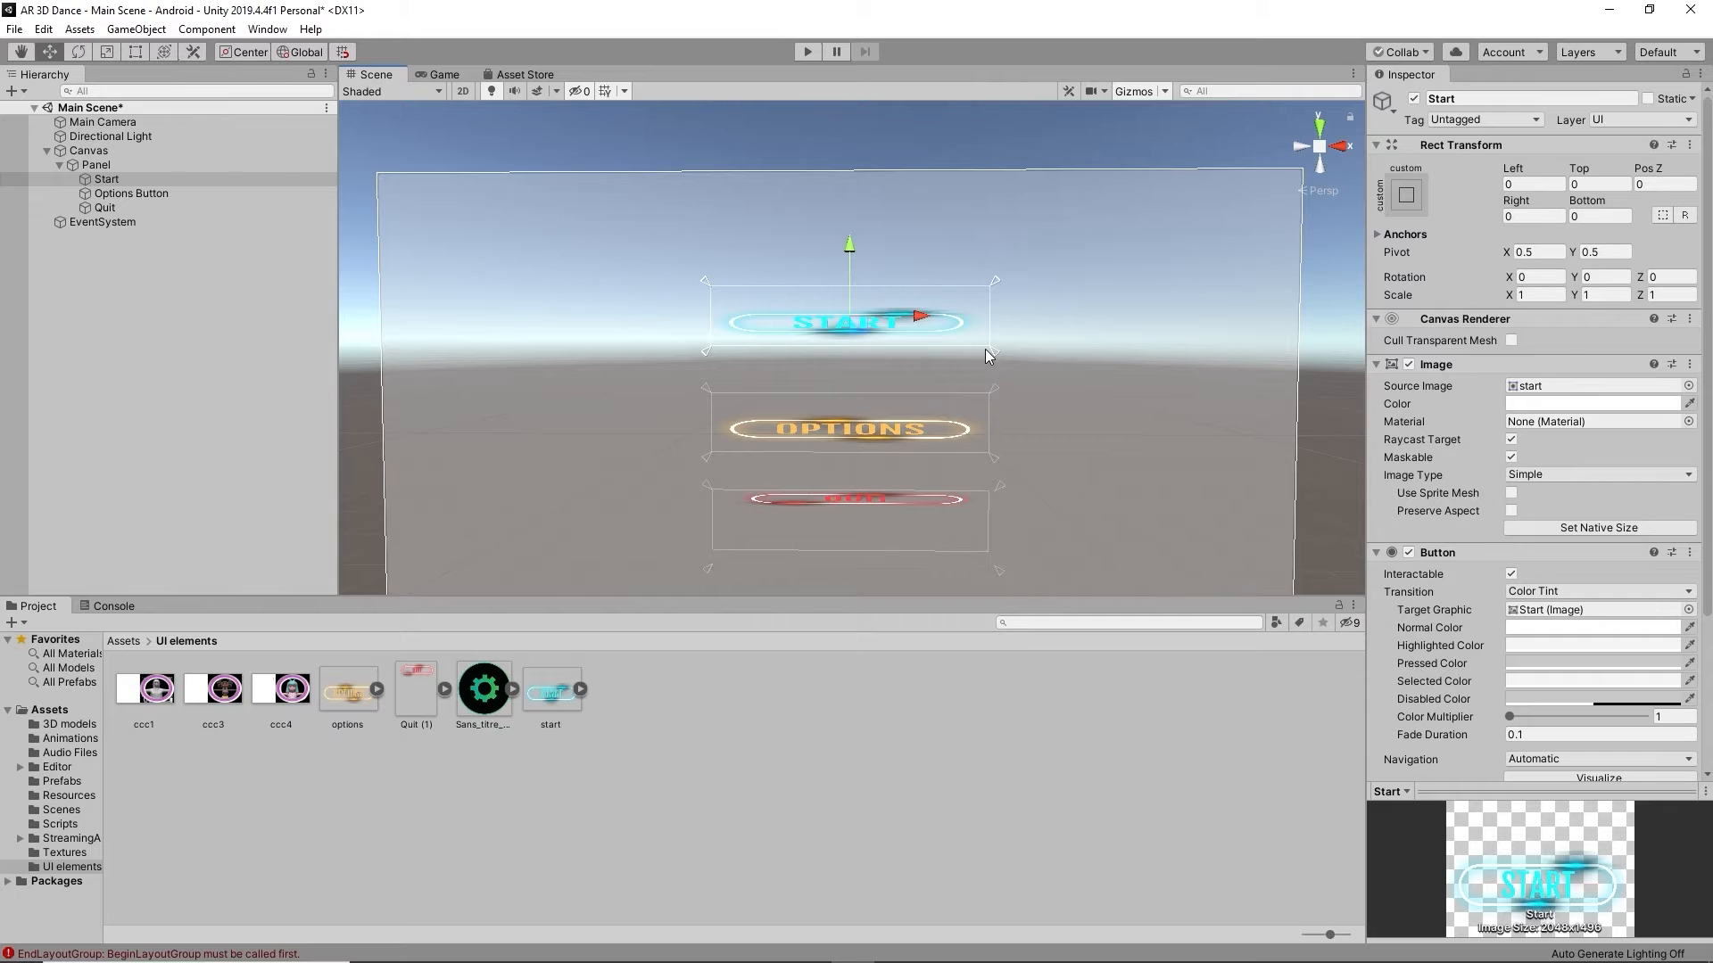
{"action": "left_click_drag", "start_coordinate": [988, 356], "coordinate": [992, 423]}
{"action": "left_click", "coordinate": [1588, 216]}
{"action": "type", "text": "0"}
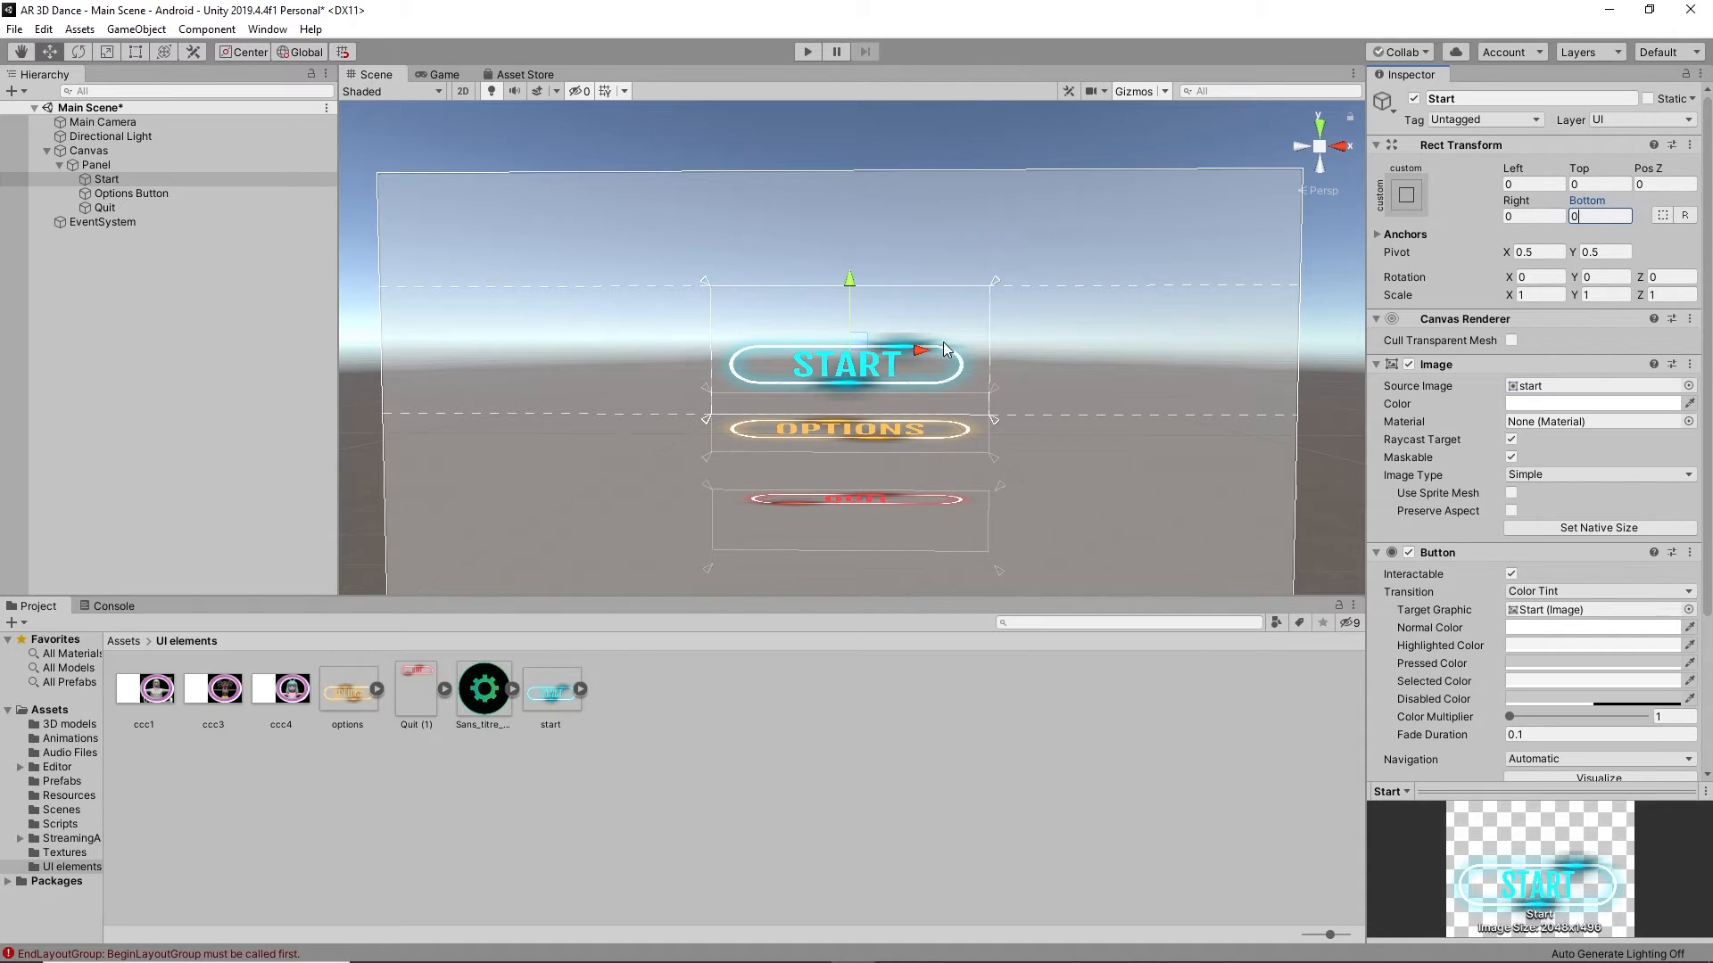
Step: Extend the Options Button's lower anchors down towards the Quit button and set its Bottom offset to 0
{"action": "left_click", "coordinate": [895, 433]}
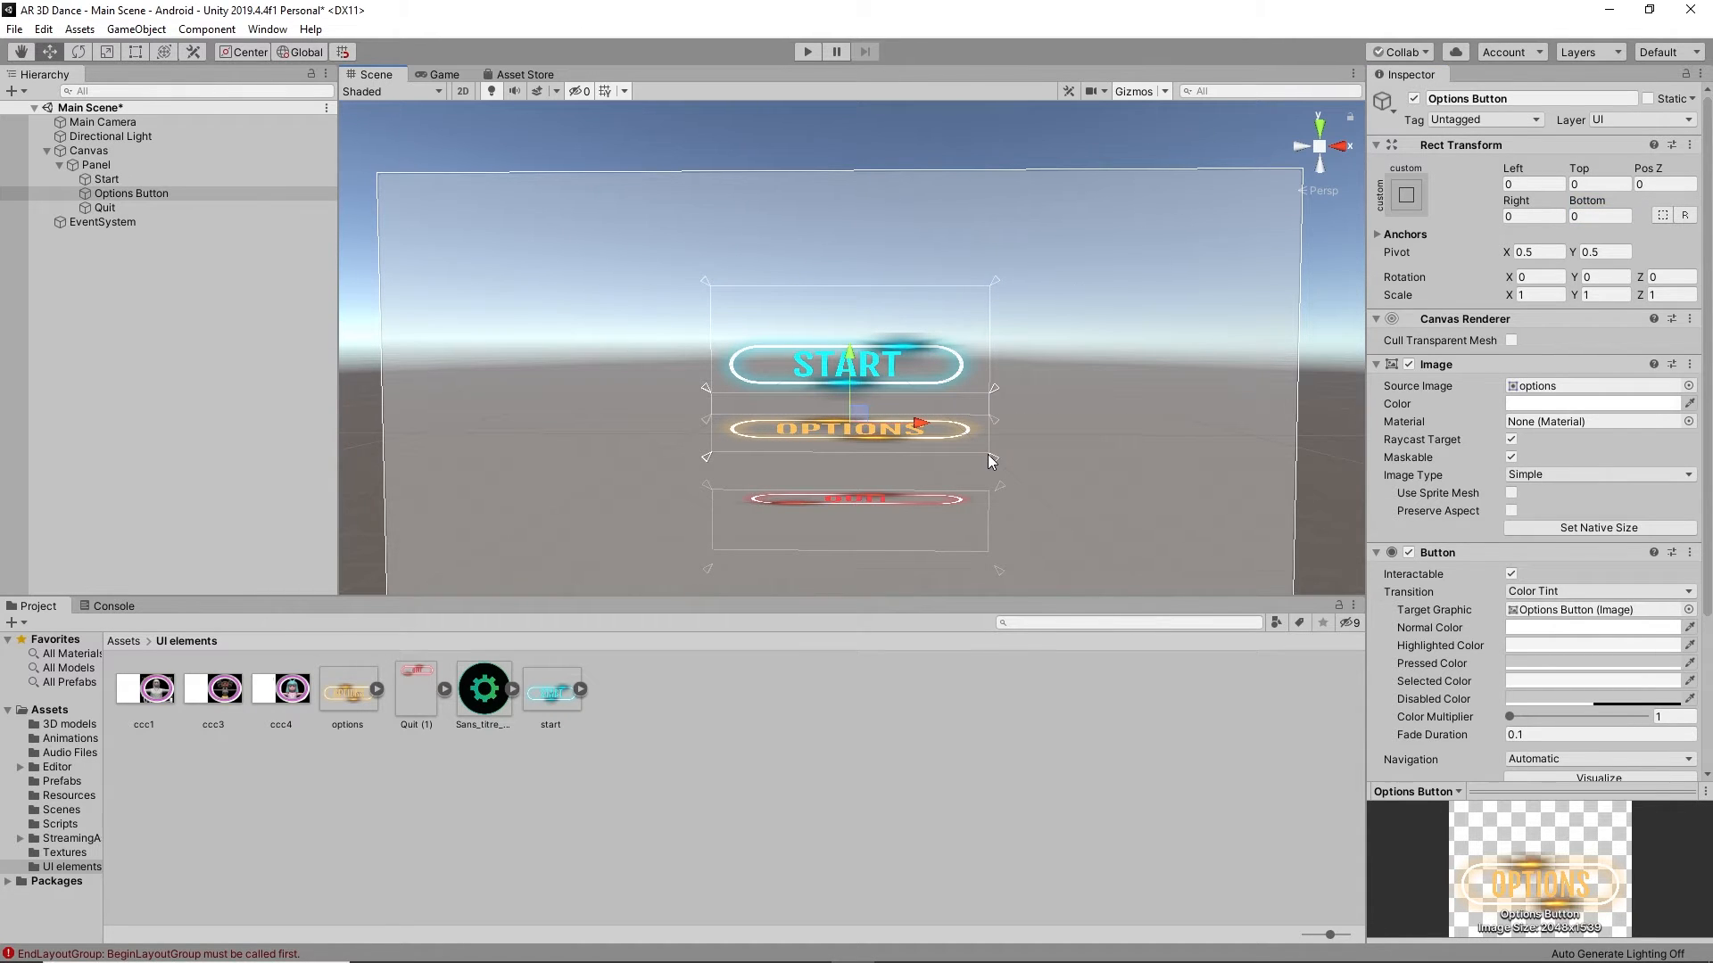
{"action": "left_click_drag", "start_coordinate": [988, 455], "coordinate": [996, 517]}
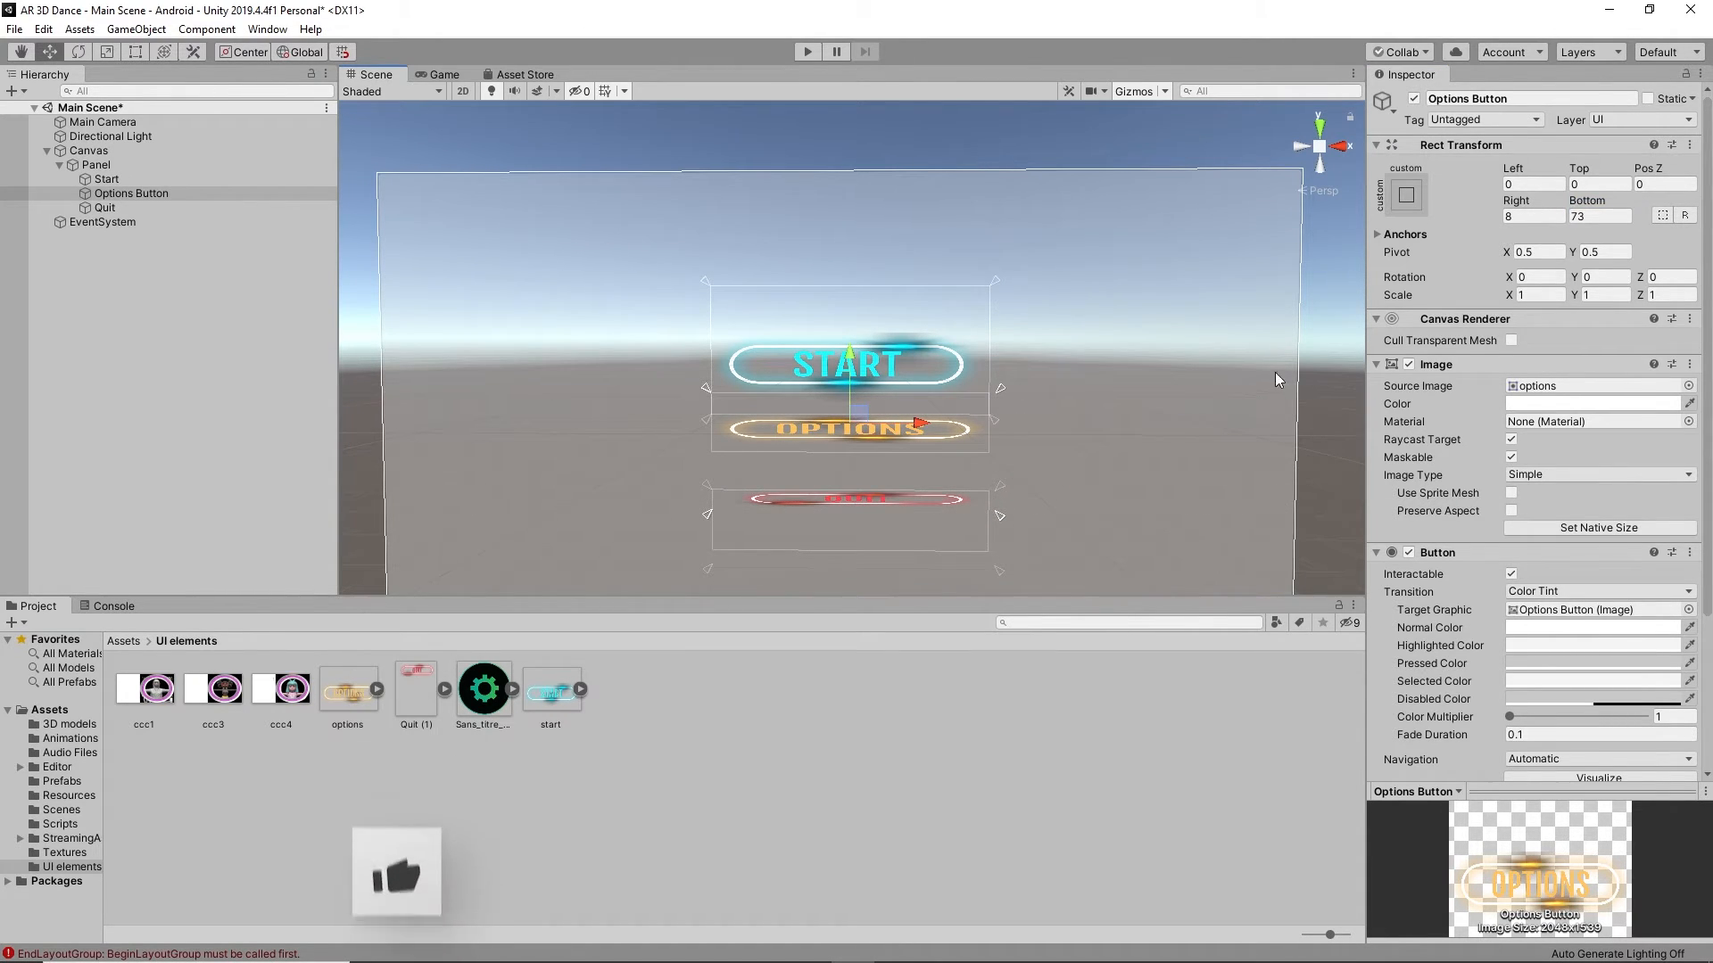
{"action": "left_click", "coordinate": [1591, 215]}
{"action": "type", "text": "0"}
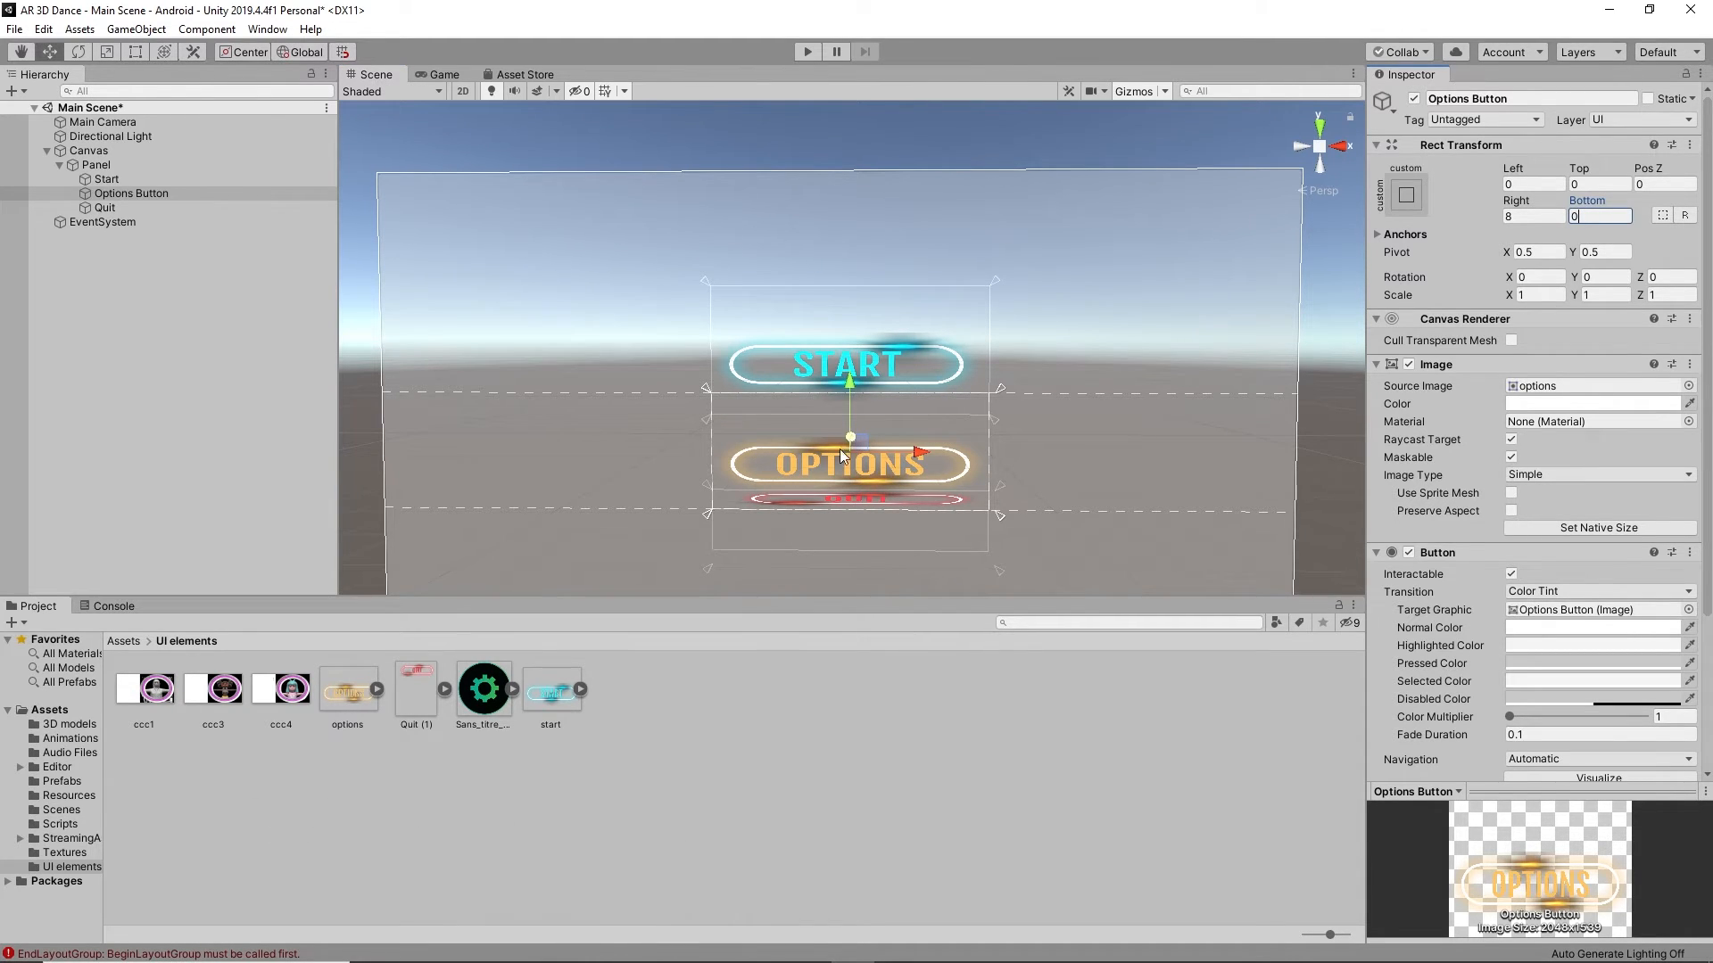
Step: Raise the Quit button's upper anchors to the Start button's lower edge and set its Bottom and Top offsets to 0
{"action": "left_click", "coordinate": [127, 208]}
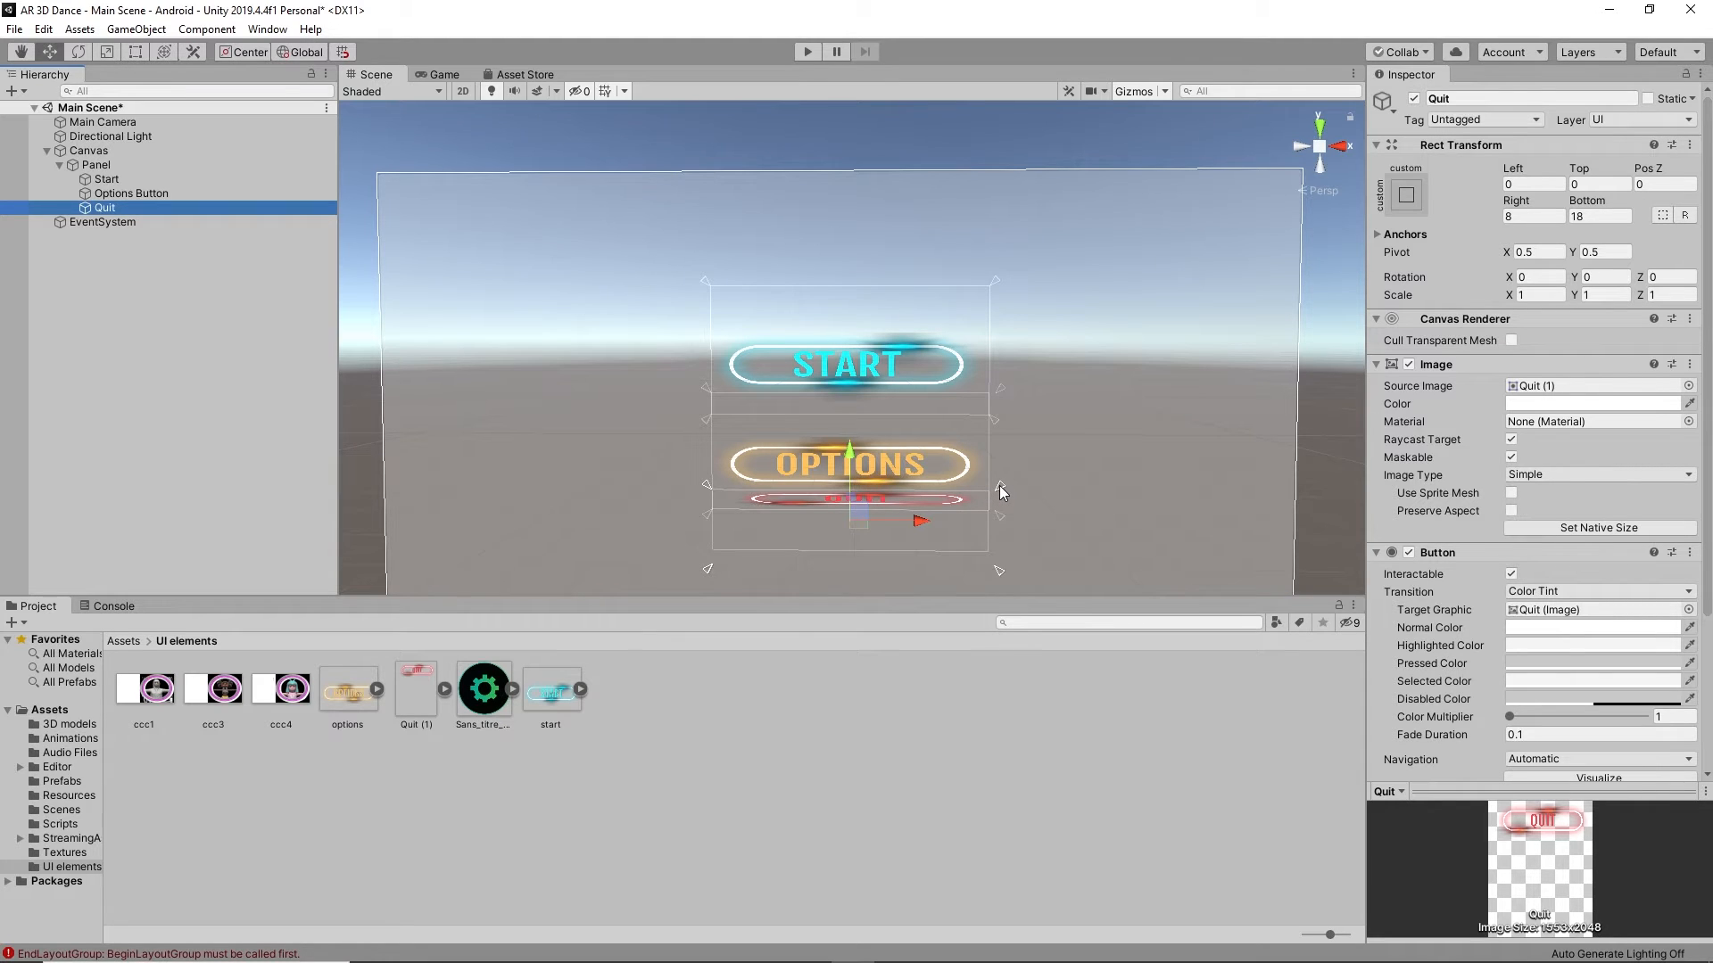
{"action": "left_click_drag", "start_coordinate": [999, 485], "coordinate": [994, 419]}
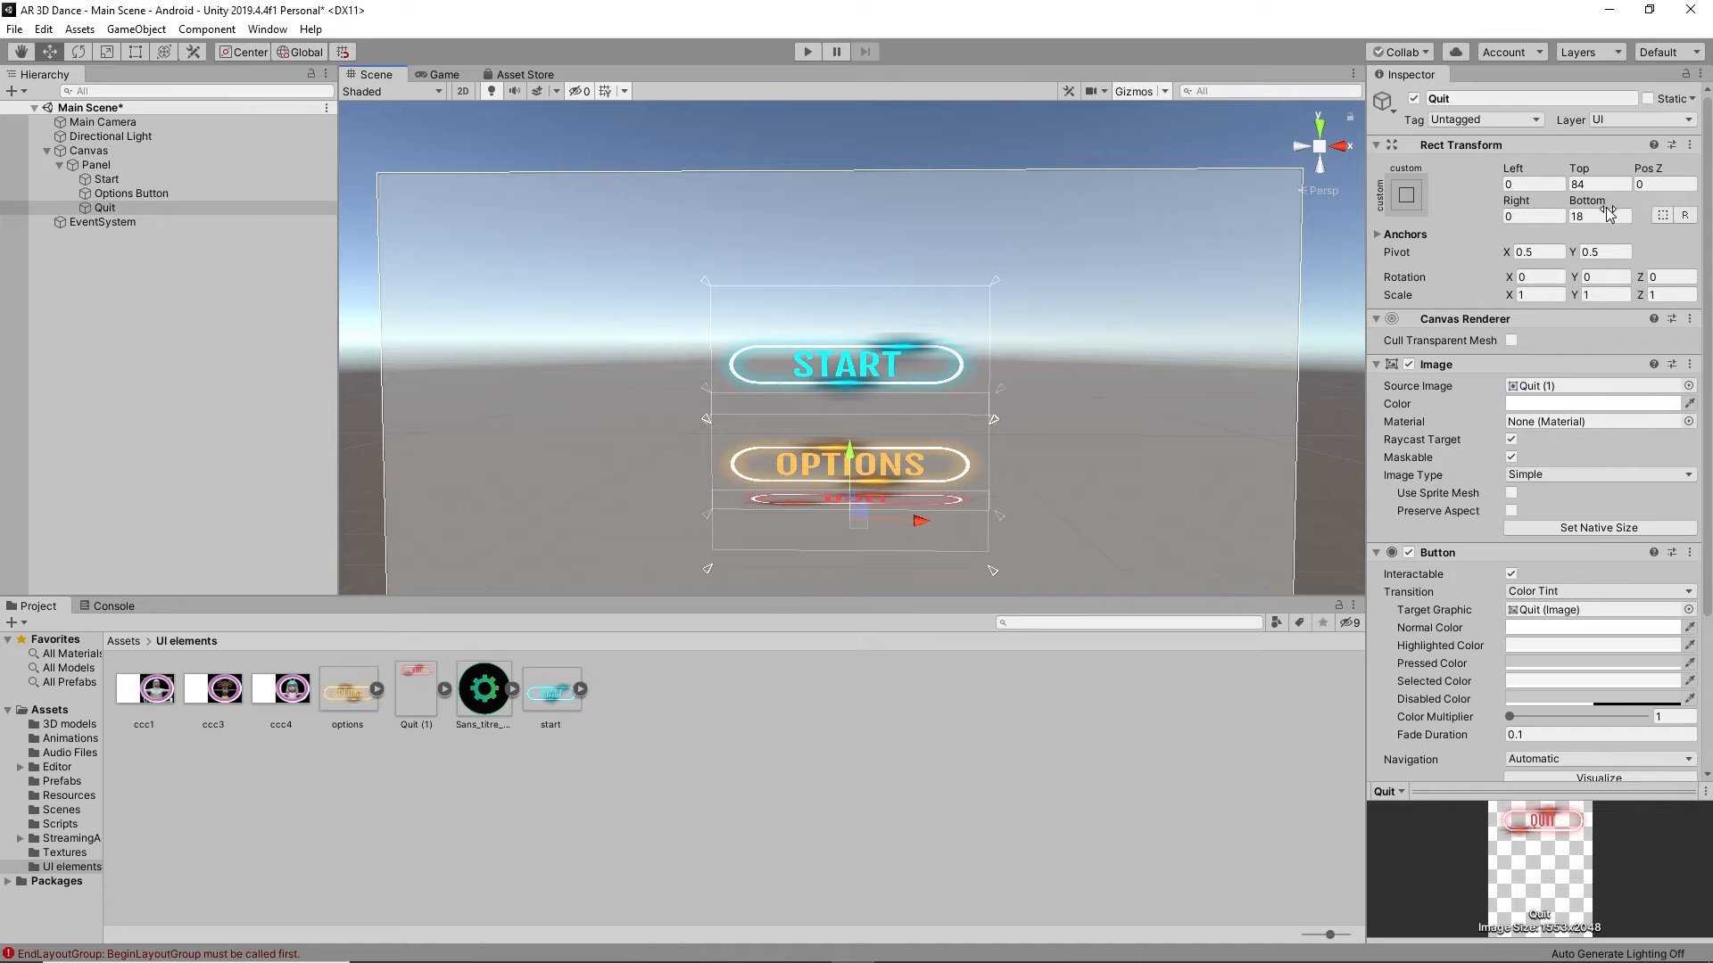
{"action": "left_click", "coordinate": [1597, 216]}
{"action": "type", "text": "0"}
{"action": "left_click", "coordinate": [1588, 183]}
{"action": "type", "text": "0"}
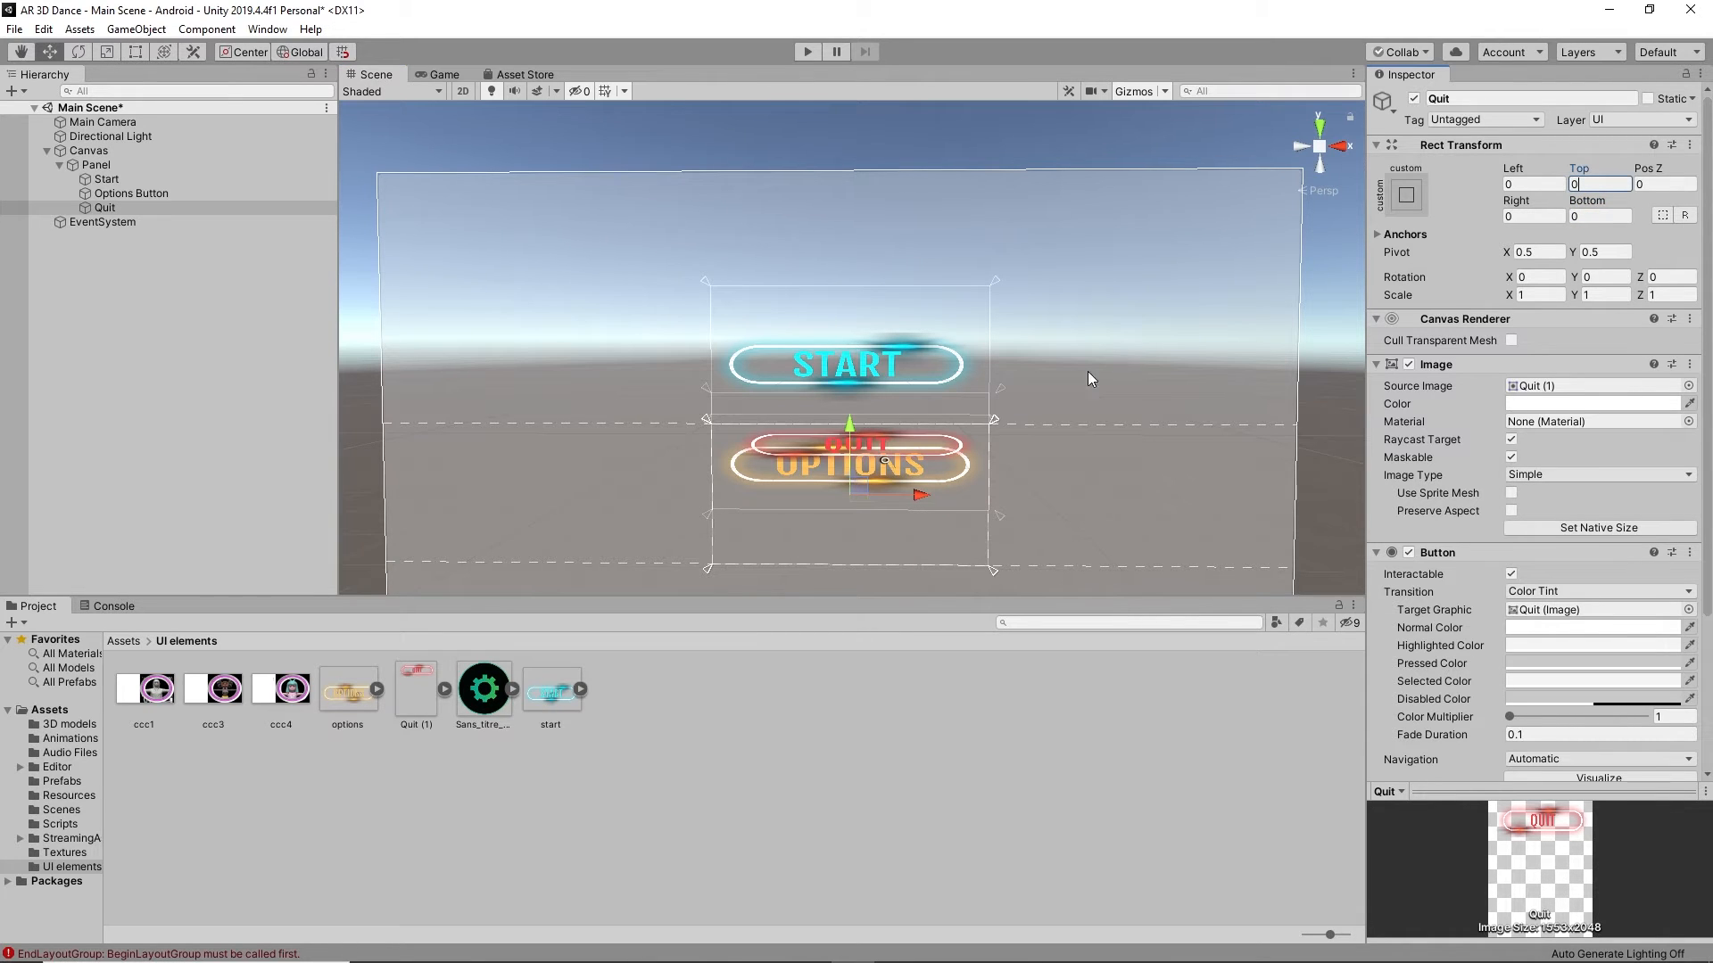
Step: Shift the Quit button's upper and lower anchors down to the panel's lower edge and set its Bottom and Top offsets to 0
{"action": "left_click_drag", "start_coordinate": [994, 419], "coordinate": [994, 490]}
{"action": "mouse_move", "coordinate": [993, 569]}
{"action": "left_mouse_down"}
{"action": "mouse_move", "coordinate": [998, 609]}
{"action": "mouse_move", "coordinate": [969, 563]}
{"action": "left_mouse_up"}
{"action": "scroll", "coordinate": [958, 551], "scroll_direction": "down", "scroll_amount": 2}
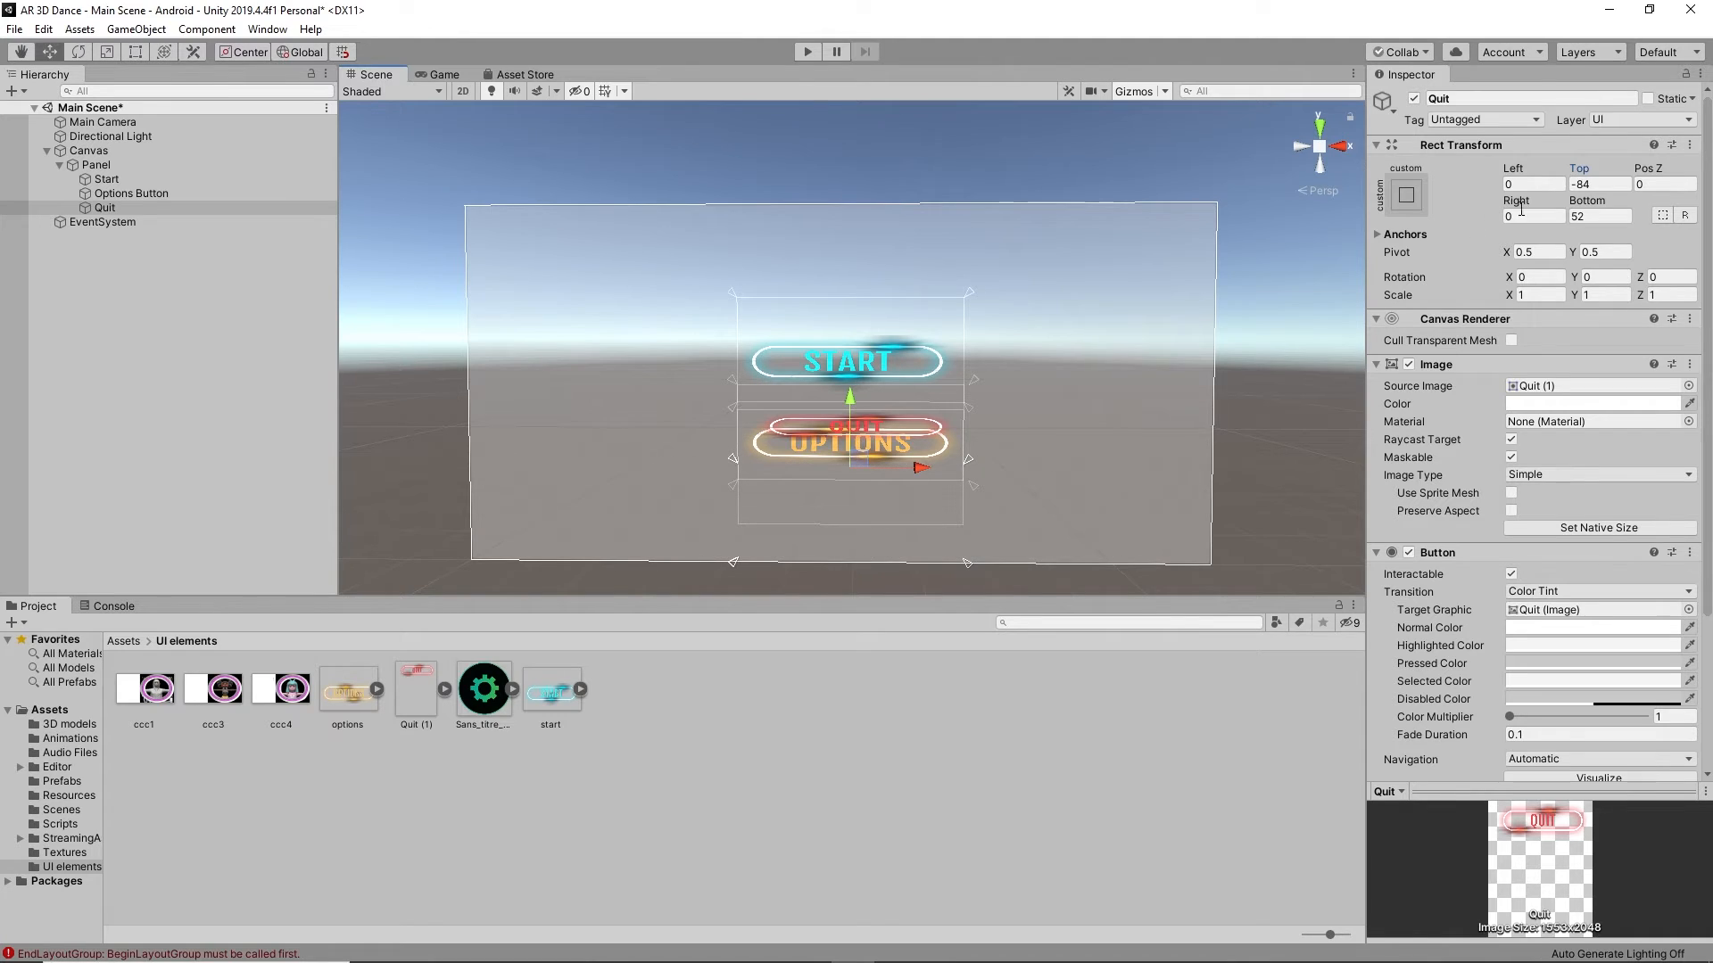
{"action": "left_click", "coordinate": [1600, 215]}
{"action": "type", "text": "0"}
{"action": "left_click", "coordinate": [1599, 184]}
{"action": "type", "text": "0"}
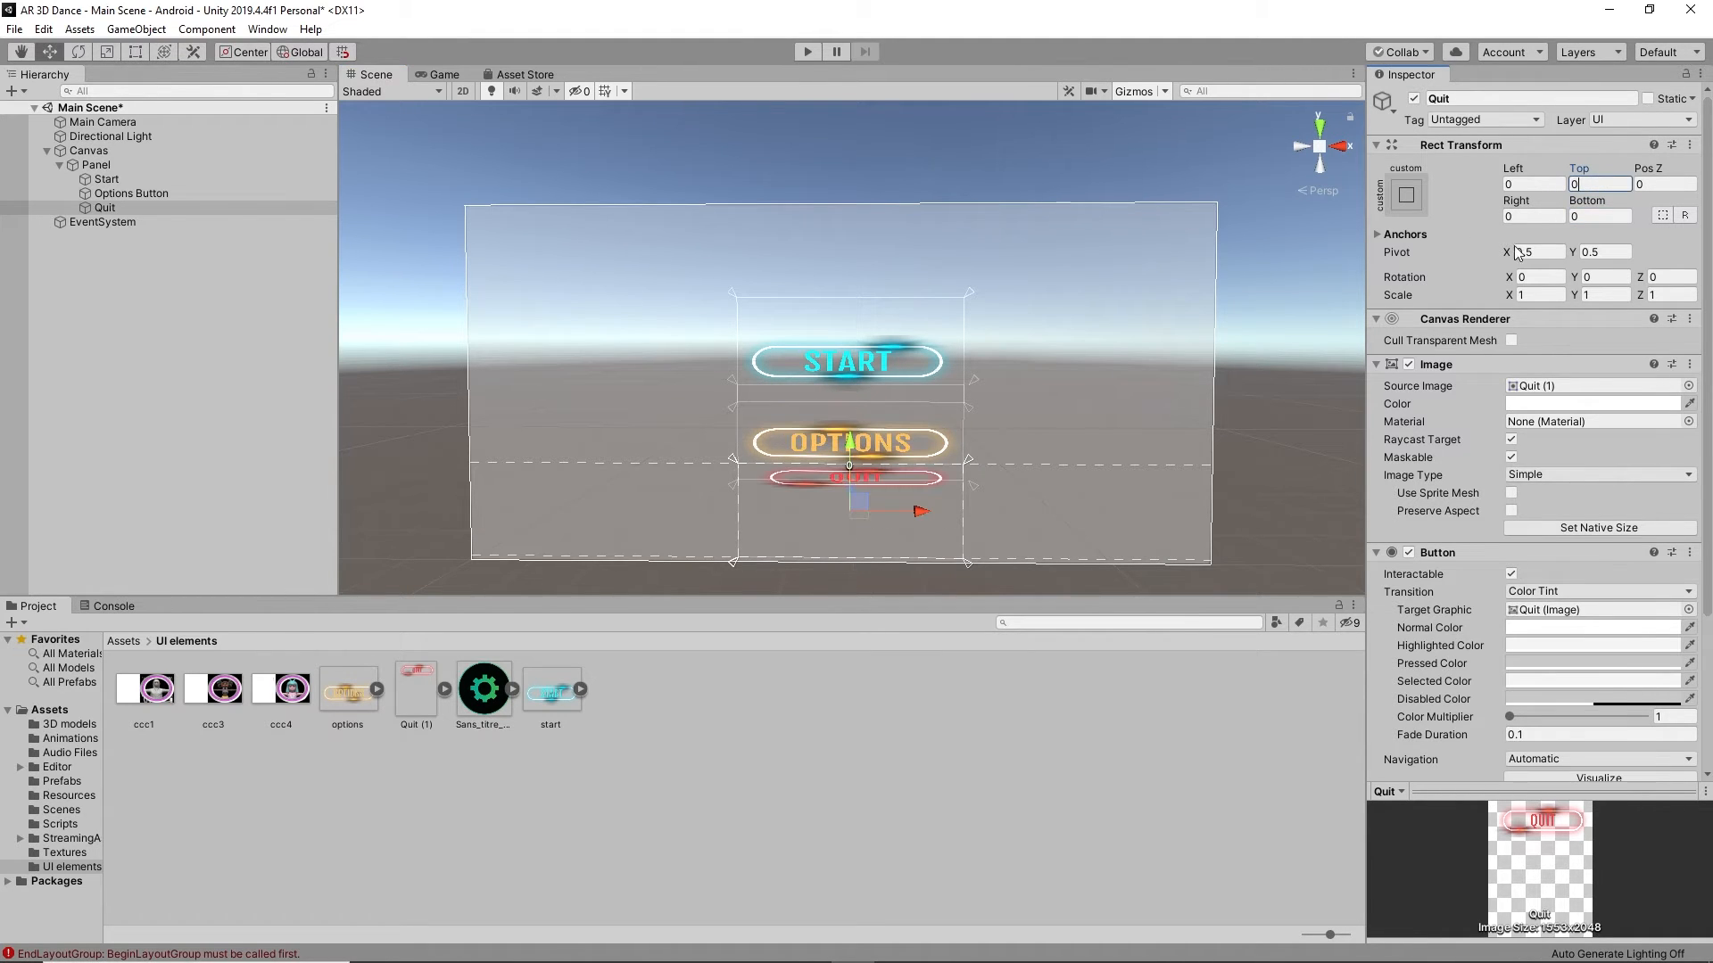
Step: Move the Start button's upper and lower anchors higher on the panel and set its Top and Bottom offsets to 0
{"action": "left_click", "coordinate": [833, 368]}
{"action": "left_click_drag", "start_coordinate": [970, 296], "coordinate": [967, 244]}
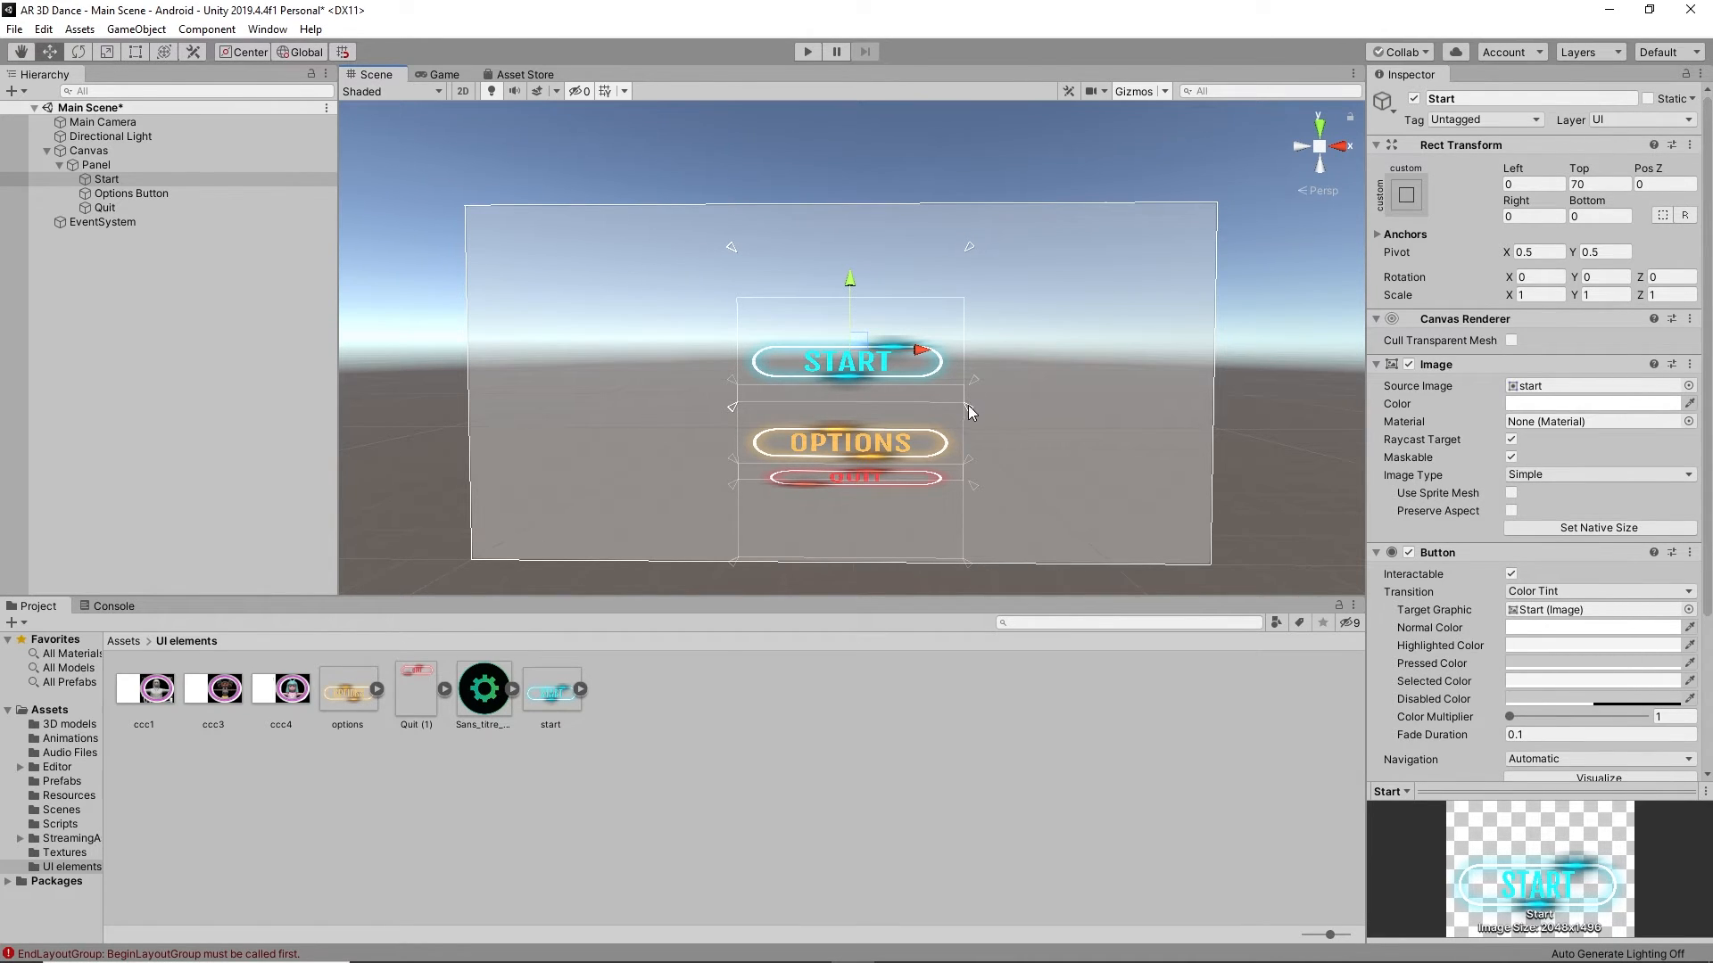
{"action": "left_click_drag", "start_coordinate": [967, 405], "coordinate": [967, 359]}
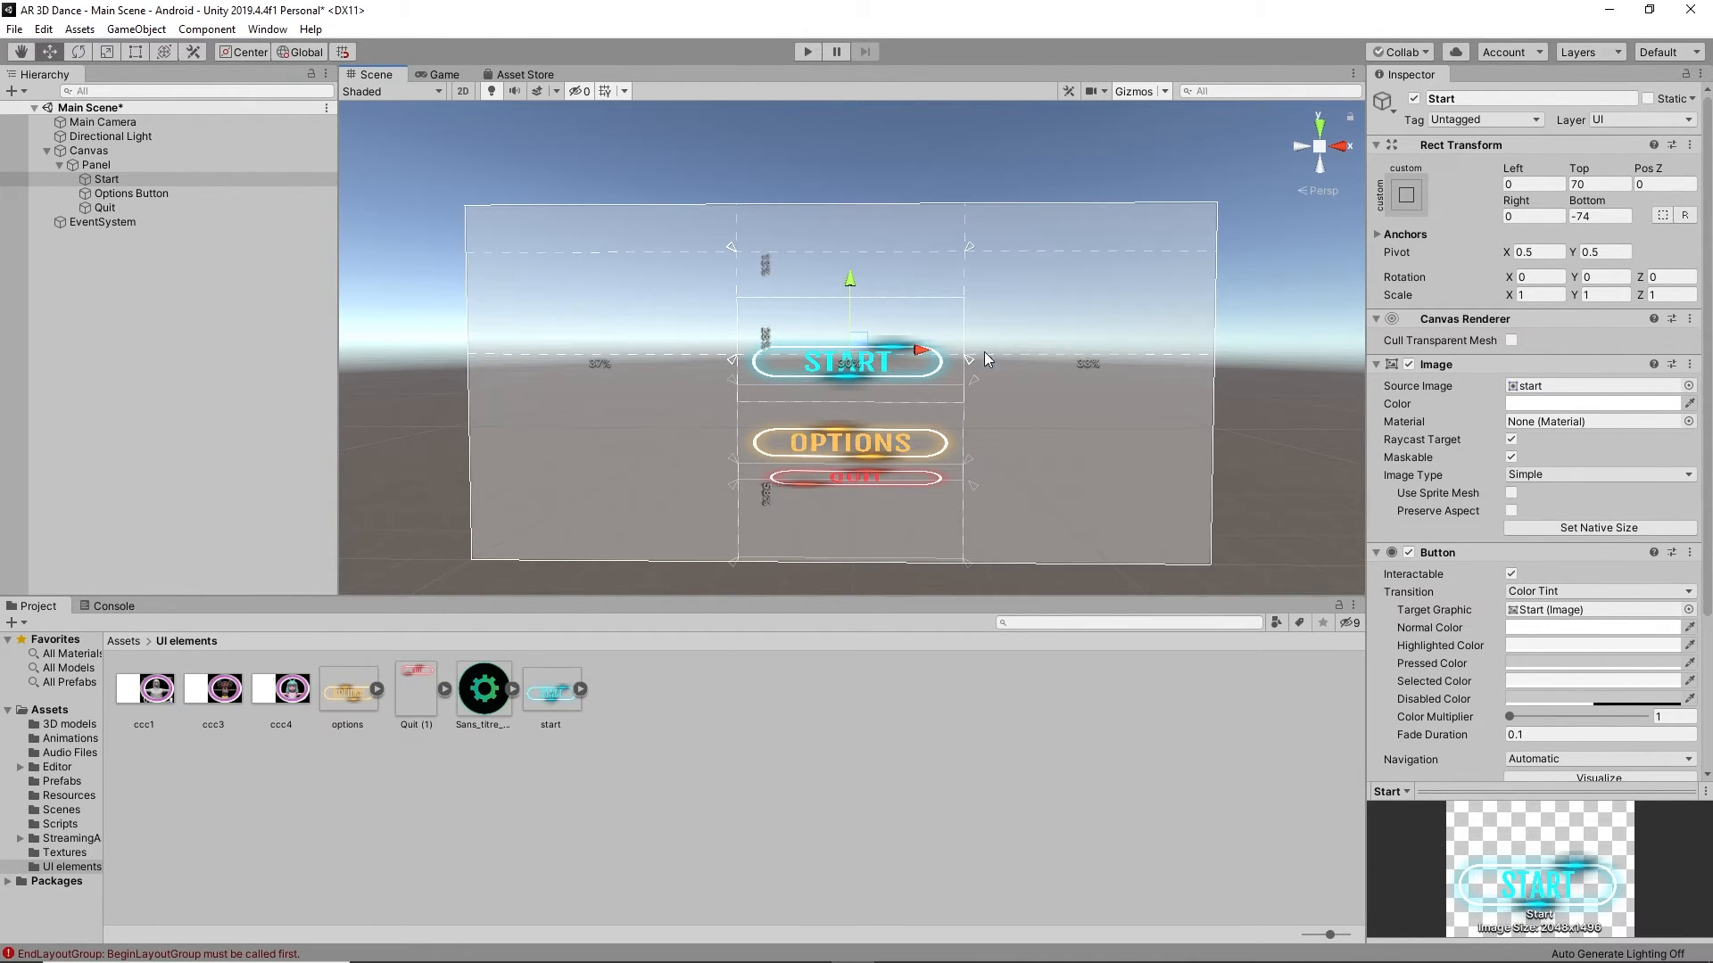
{"action": "left_click", "coordinate": [1598, 184]}
{"action": "type", "text": "0"}
{"action": "left_click", "coordinate": [1599, 216]}
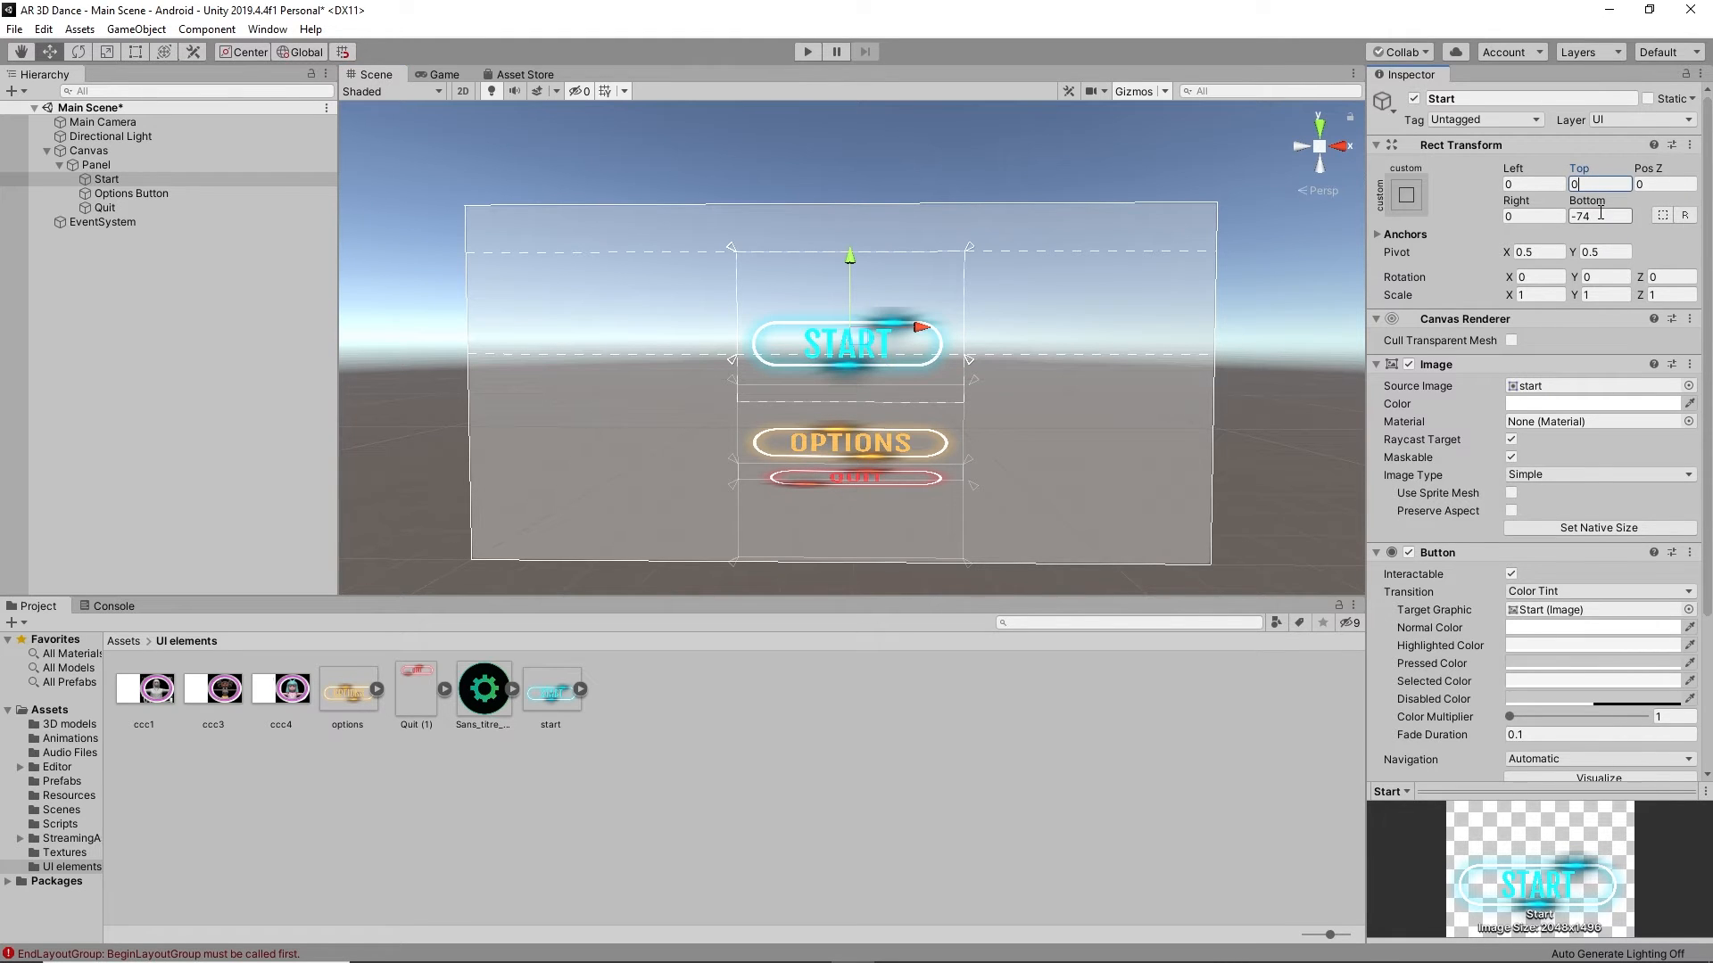
{"action": "type", "text": "0"}
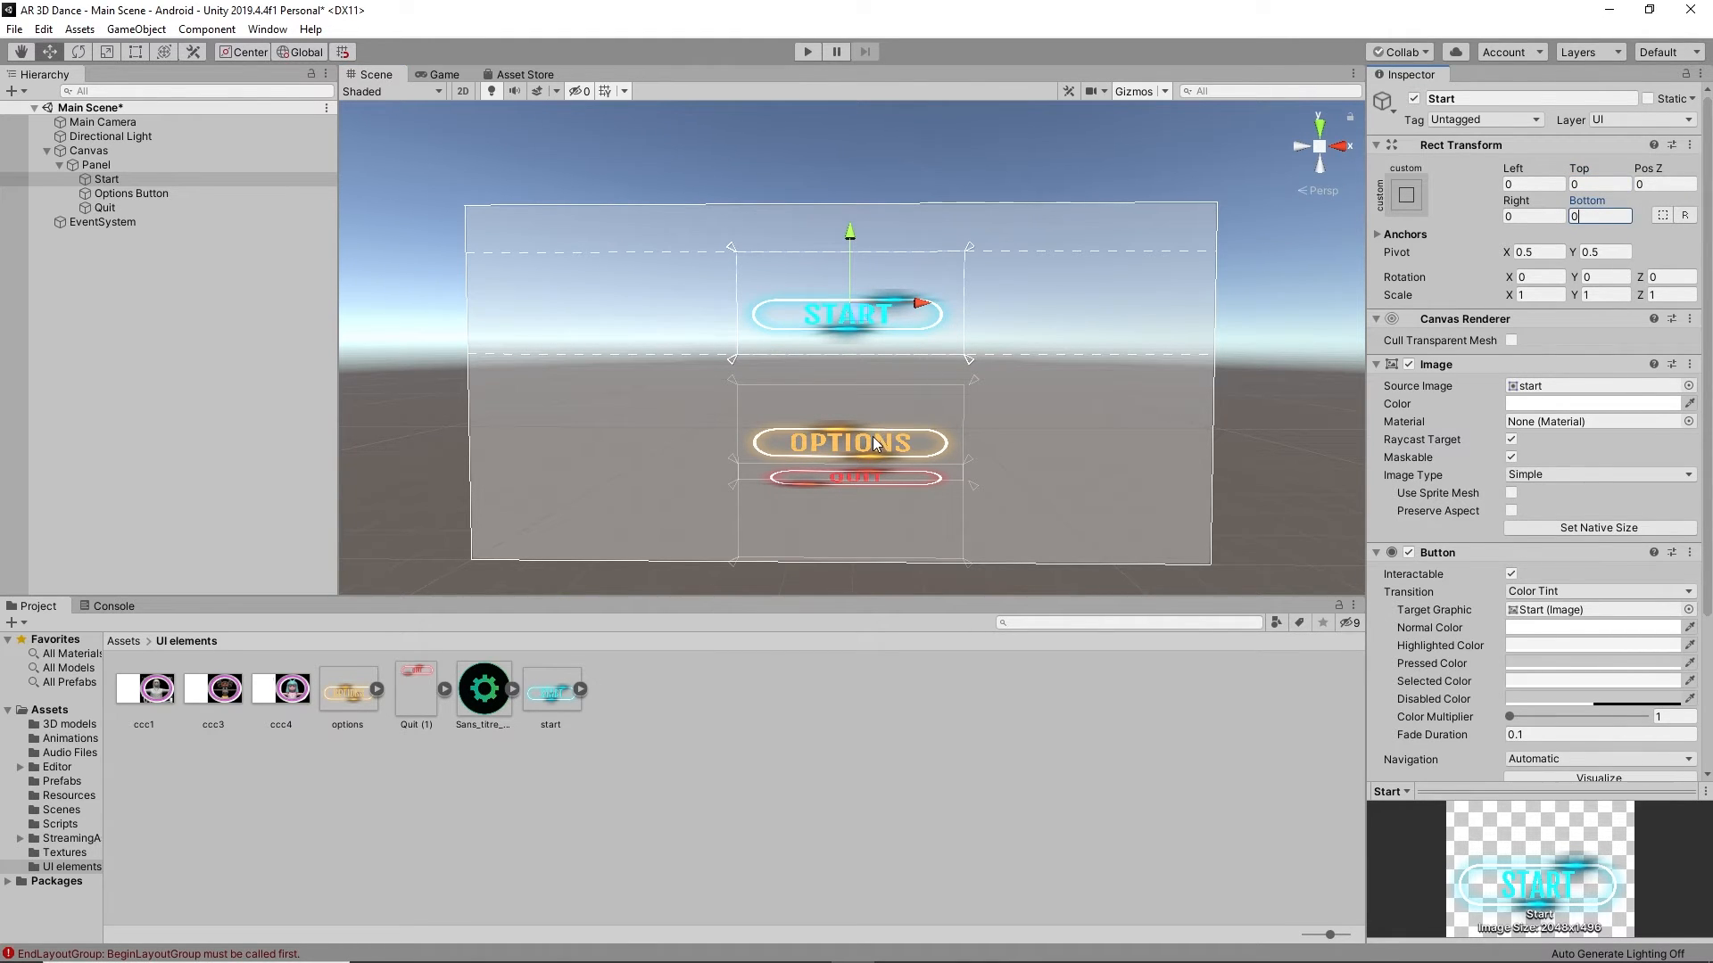
Step: Lower the Start button's bottom anchors again to make it taller and set its Bottom offset to 0
{"action": "left_click_drag", "start_coordinate": [968, 359], "coordinate": [965, 397]}
{"action": "left_click", "coordinate": [1597, 216]}
{"action": "type", "text": "0"}
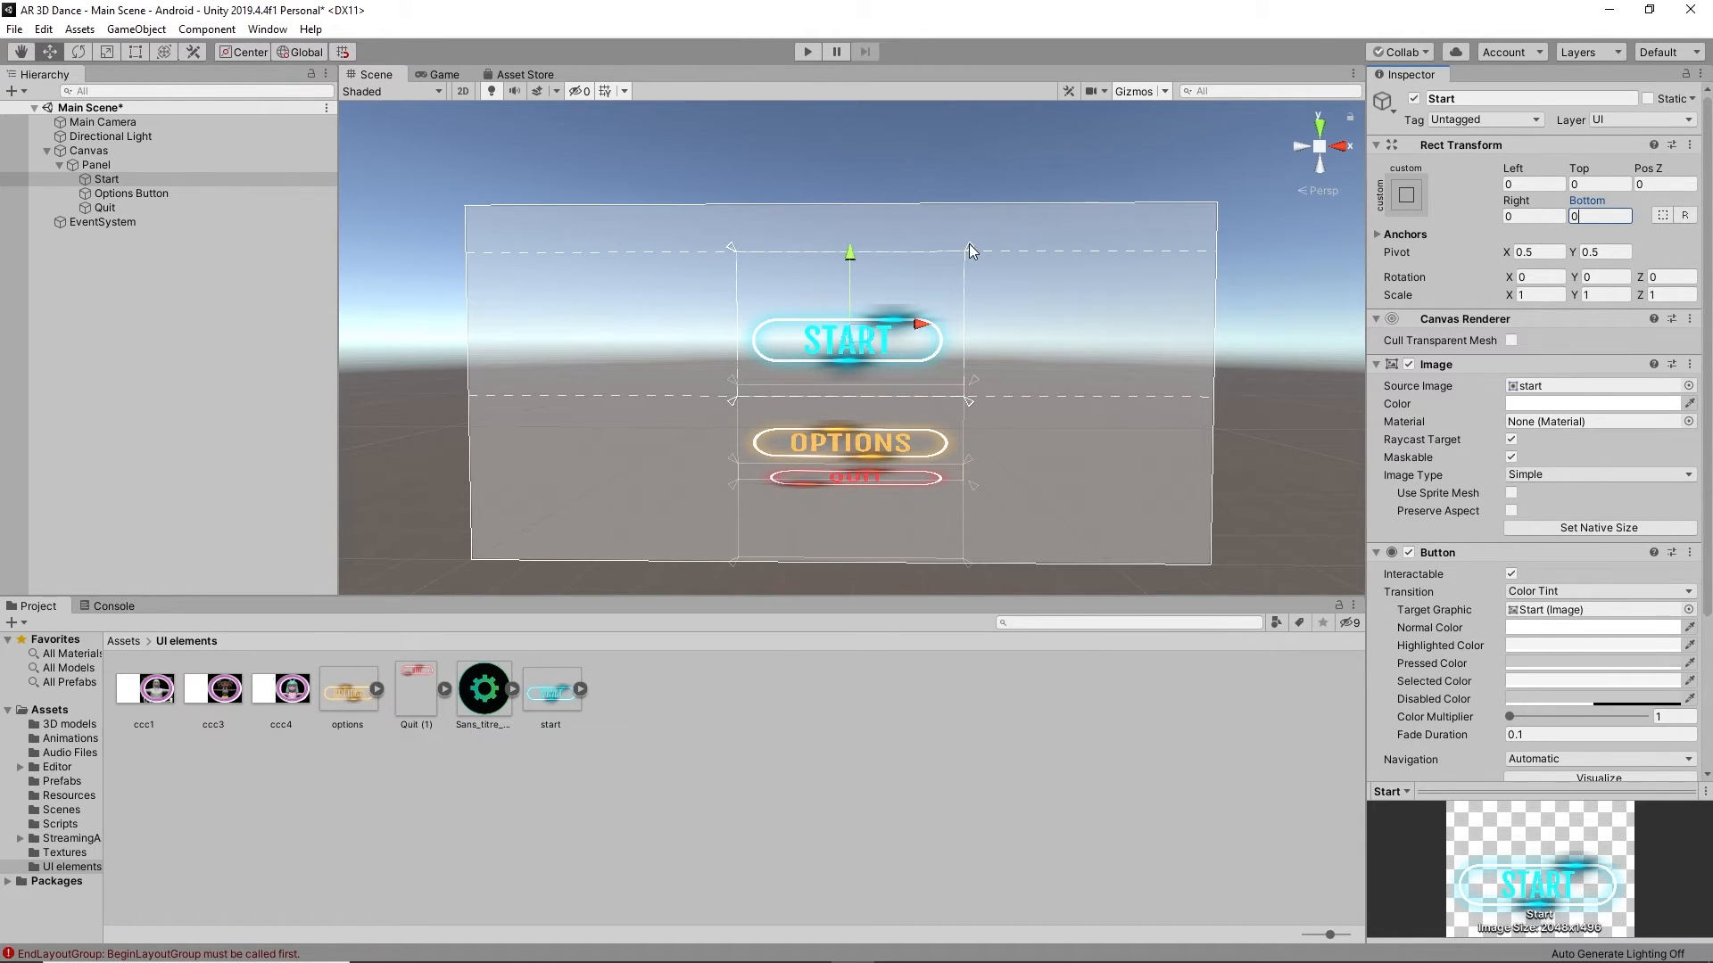
Step: Raise the Start button's upper anchors to the panel's top edge, lift its lower anchors, and set its Top and Bottom offsets to 0
{"action": "left_click_drag", "start_coordinate": [969, 246], "coordinate": [968, 198]}
{"action": "left_click_drag", "start_coordinate": [970, 400], "coordinate": [967, 360]}
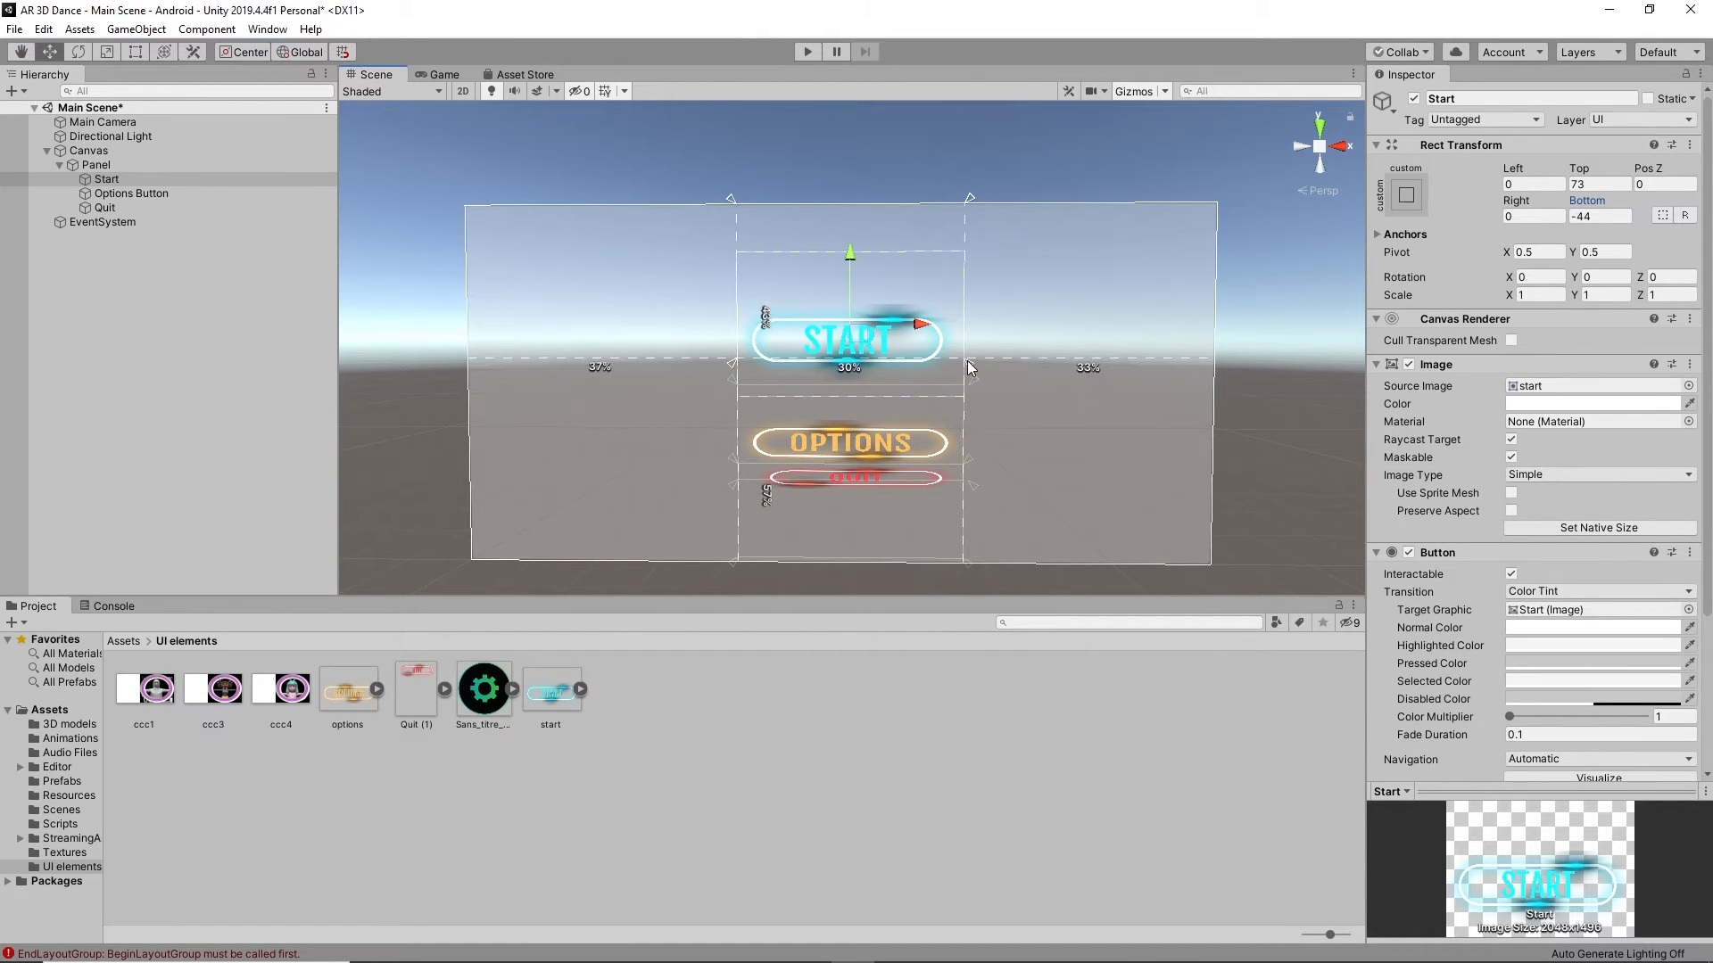
{"action": "left_click", "coordinate": [1590, 184]}
{"action": "type", "text": "0"}
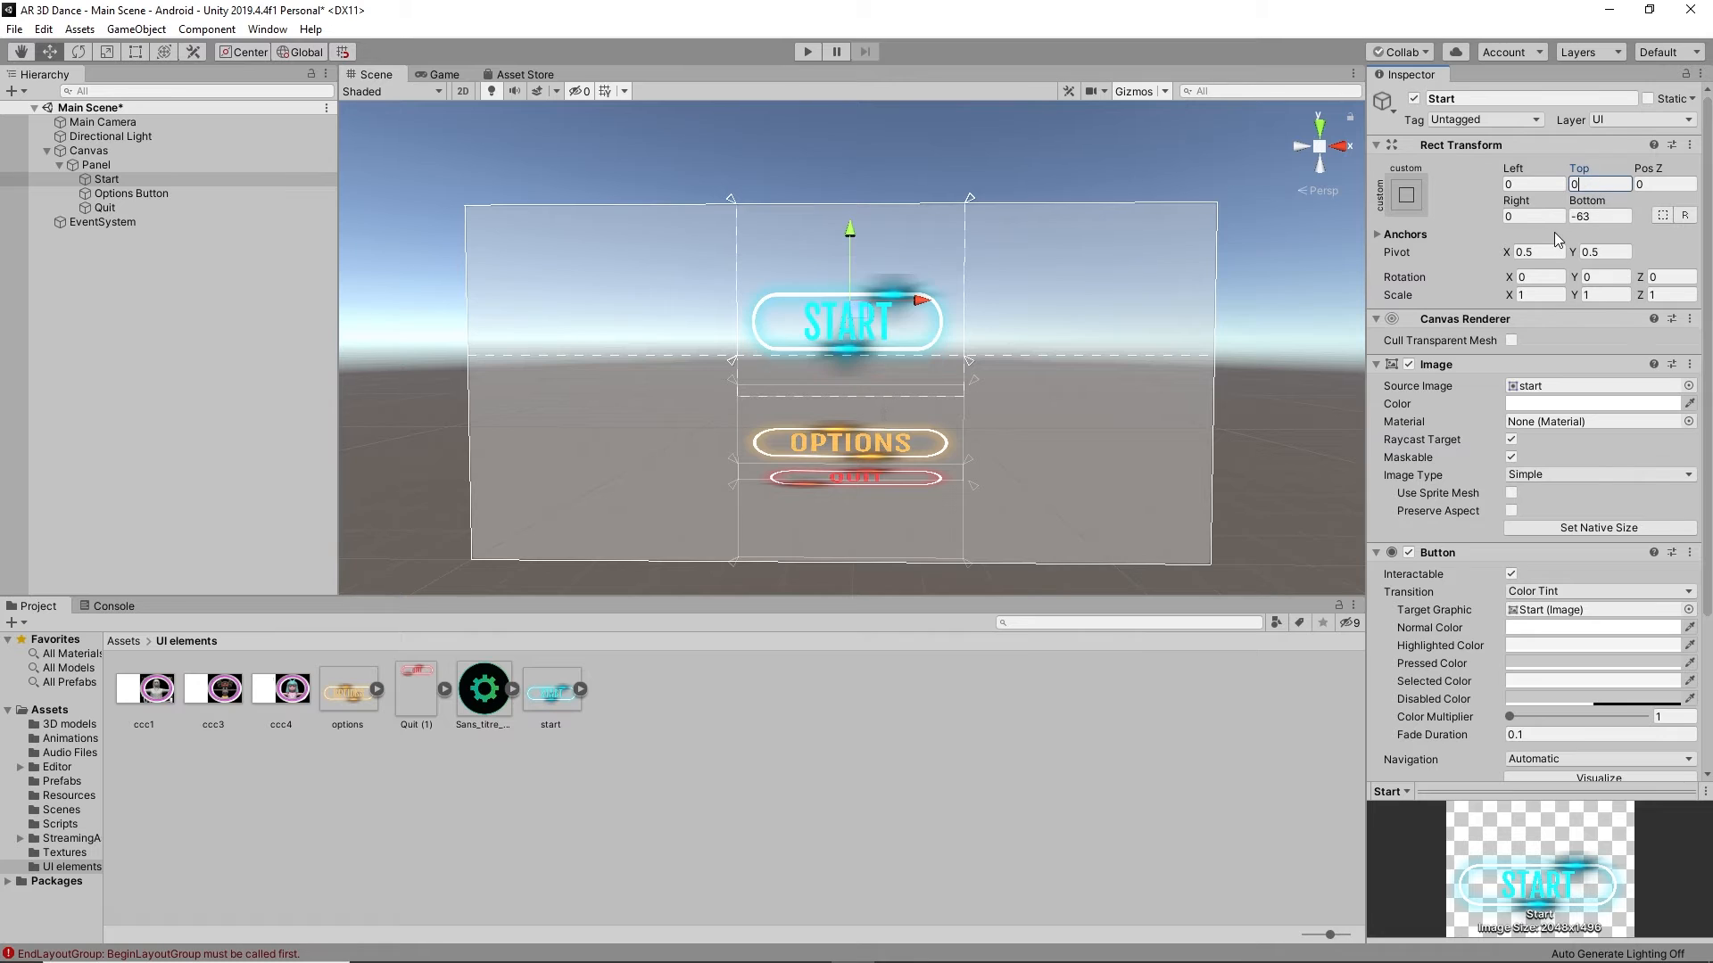
{"action": "left_click", "coordinate": [1614, 215]}
{"action": "type", "text": "0"}
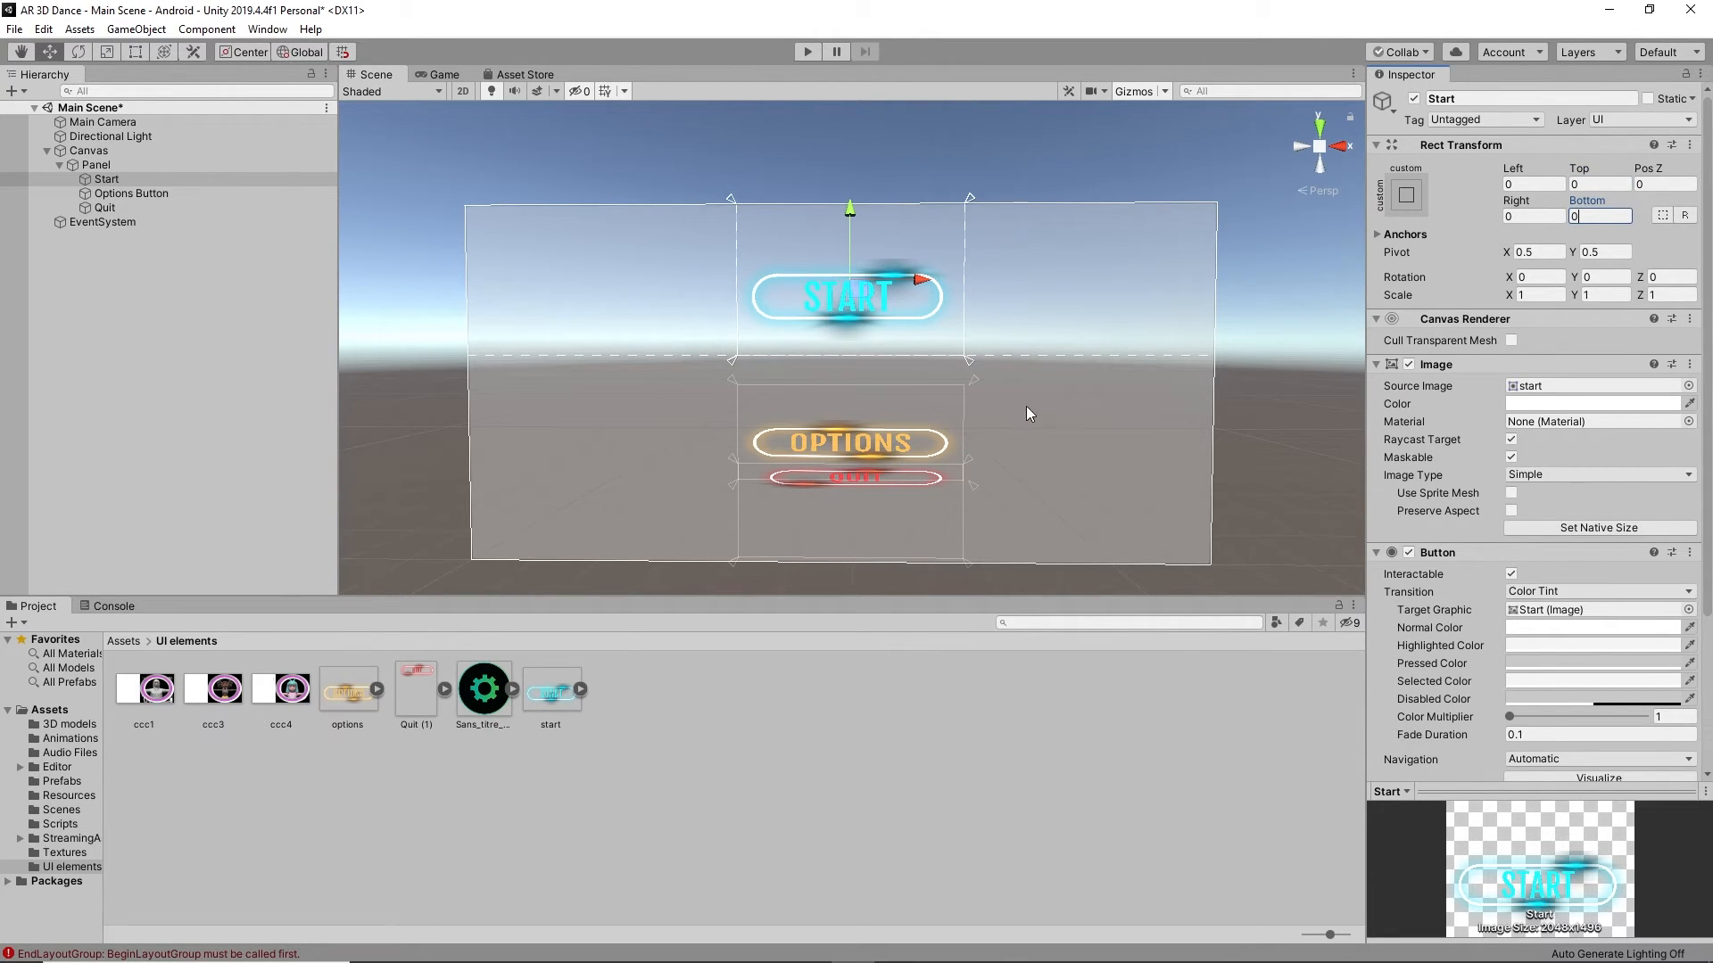
Step: Set the Options Button's Right offset to 8
{"action": "left_click", "coordinate": [826, 442]}
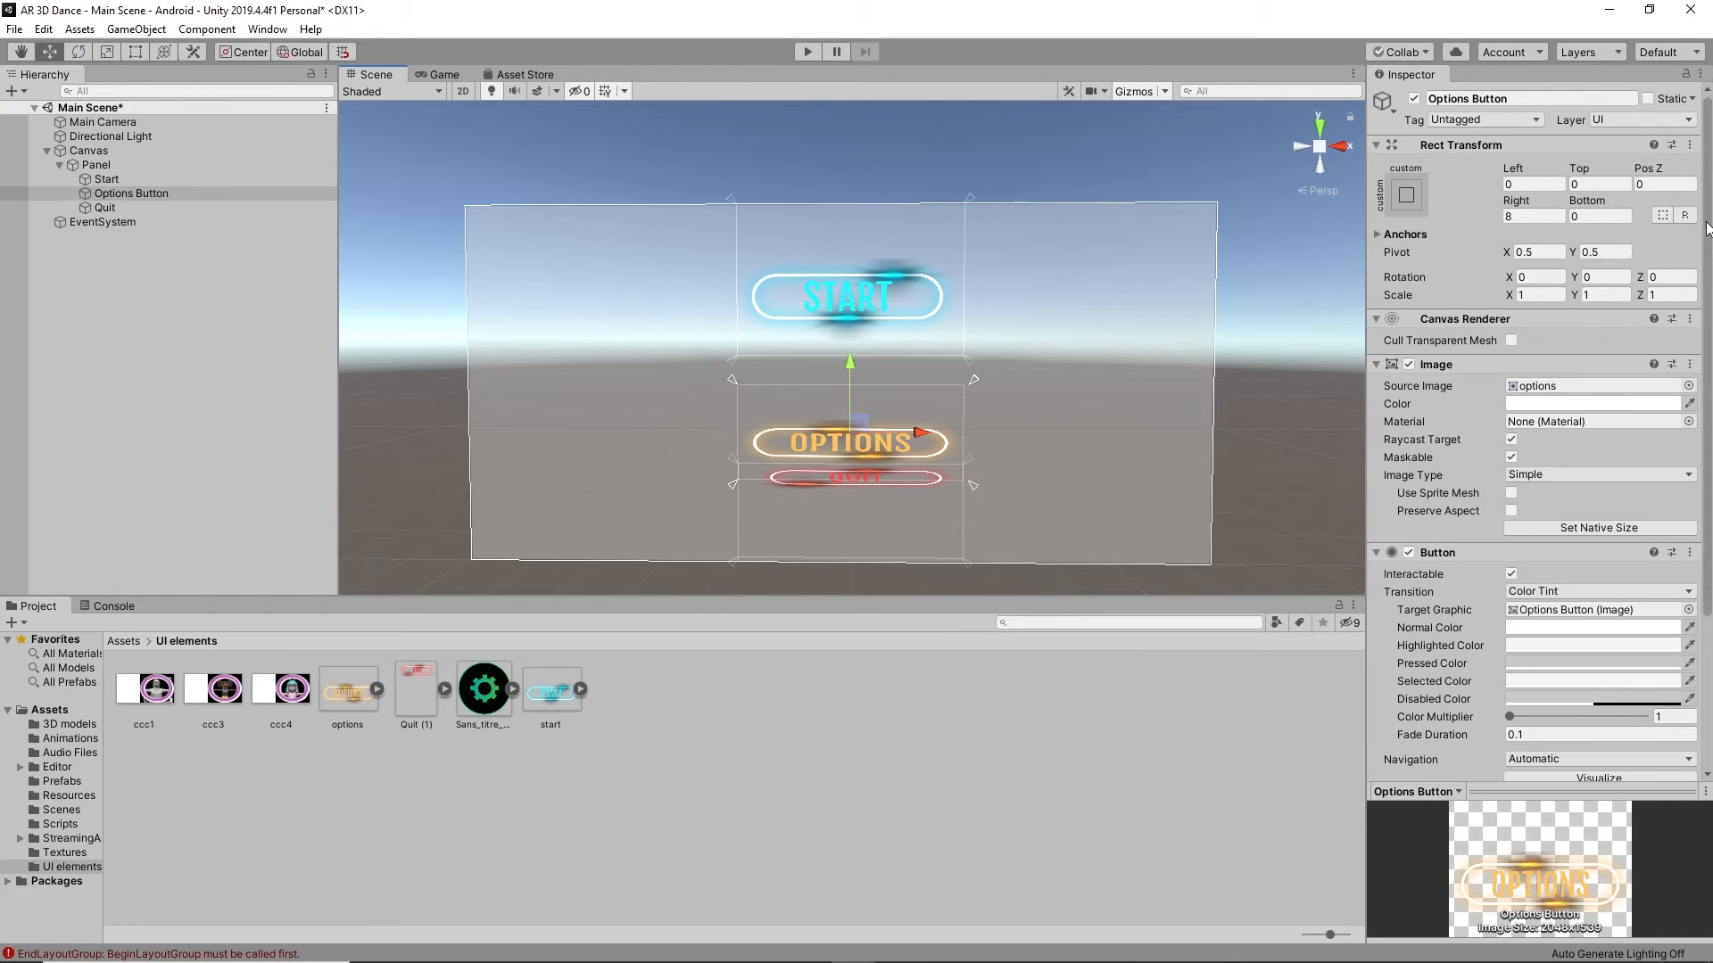
{"action": "left_click", "coordinate": [1514, 219]}
{"action": "type", "text": "8"}
{"action": "key", "text": "Return"}
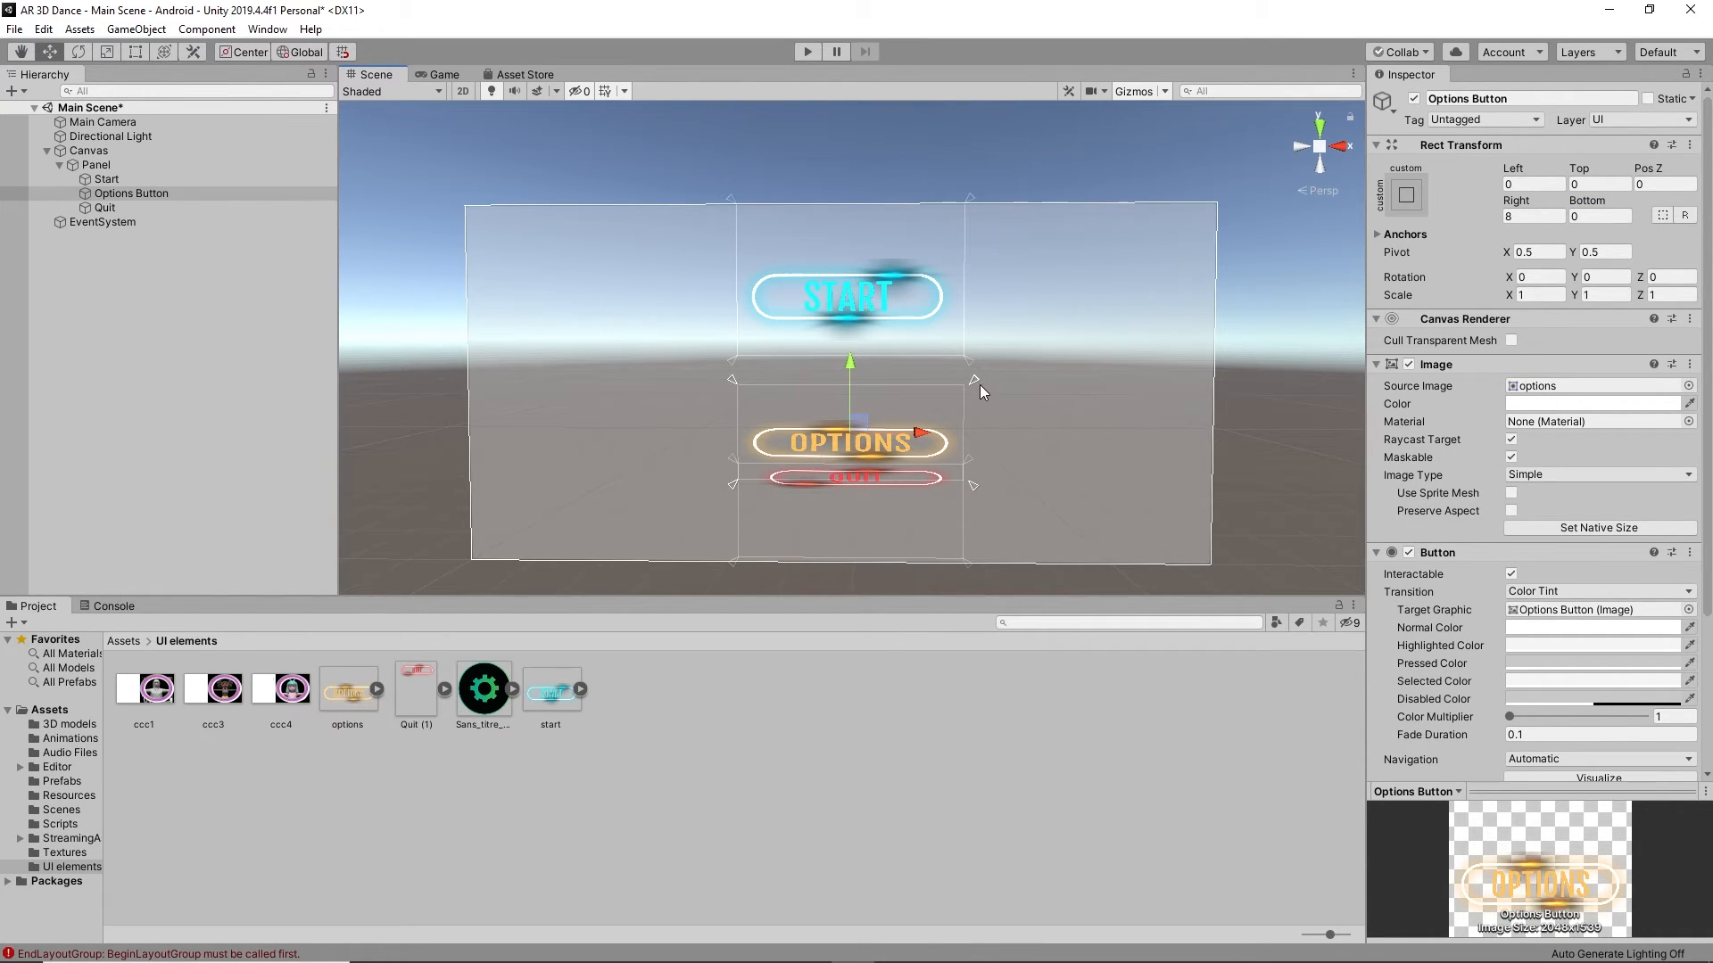
Step: Raise the Options Button's upper and lower anchors close beneath the Start button and set its Bottom and Top offsets to 0
{"action": "left_click_drag", "start_coordinate": [973, 379], "coordinate": [966, 263]}
{"action": "left_click_drag", "start_coordinate": [970, 483], "coordinate": [972, 403]}
{"action": "left_click", "coordinate": [1597, 215]}
{"action": "type", "text": "0"}
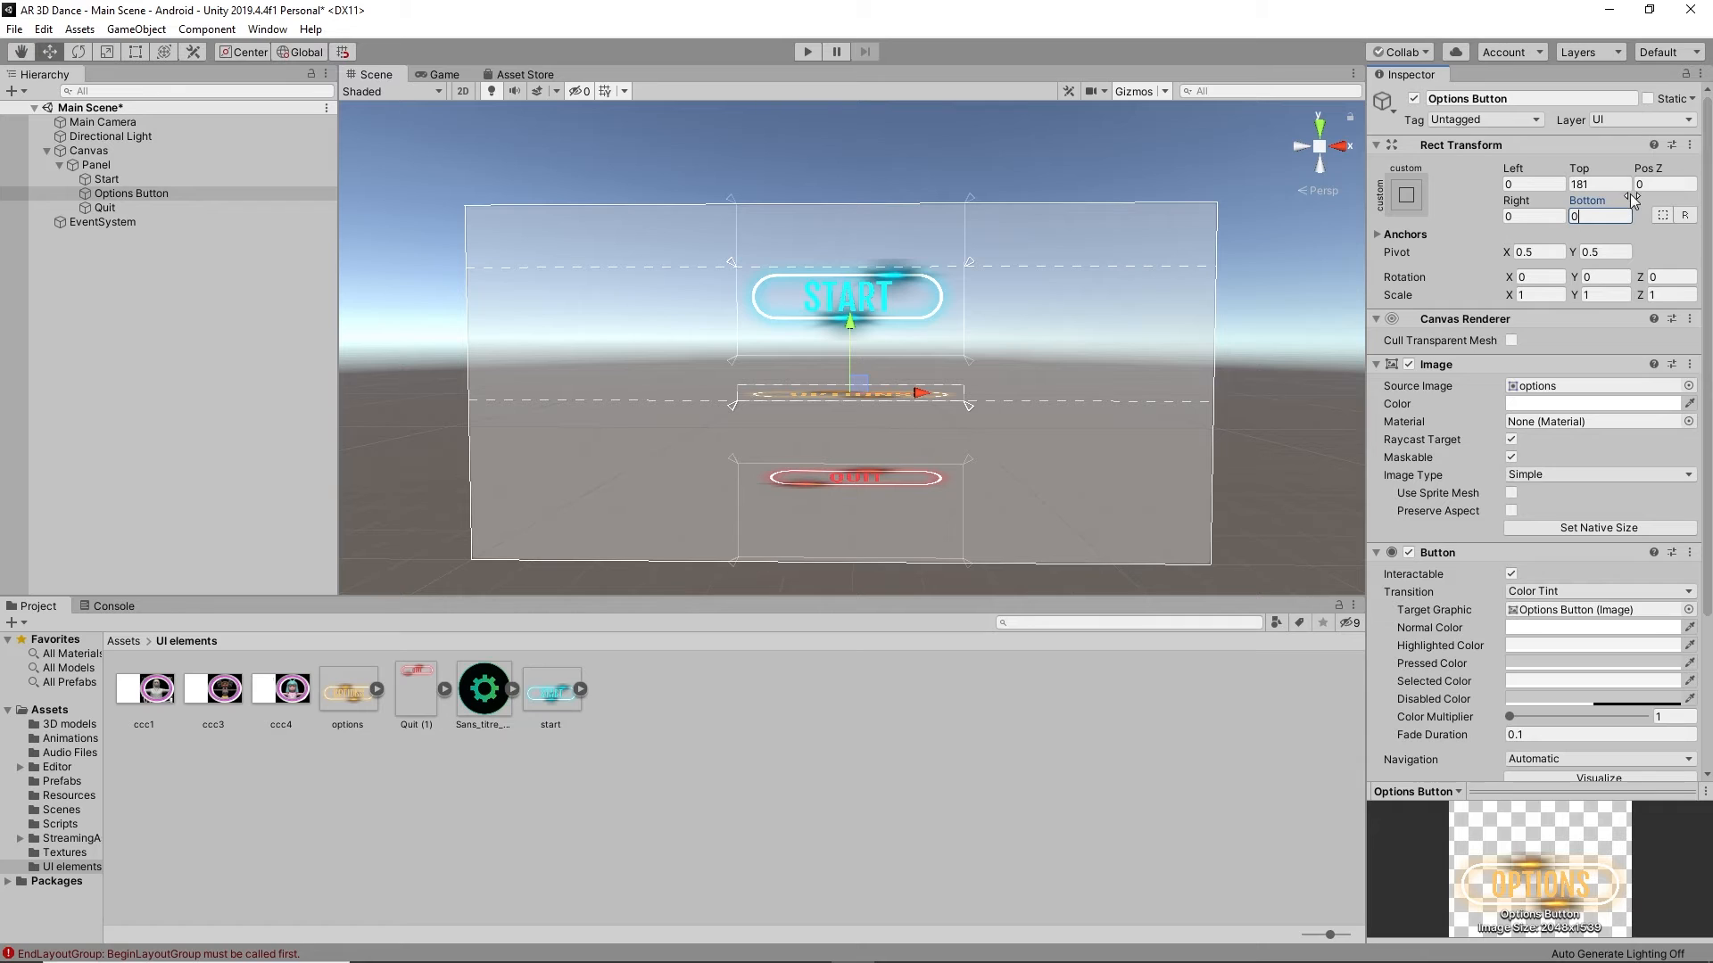
{"action": "left_click", "coordinate": [1613, 184]}
{"action": "type", "text": "0"}
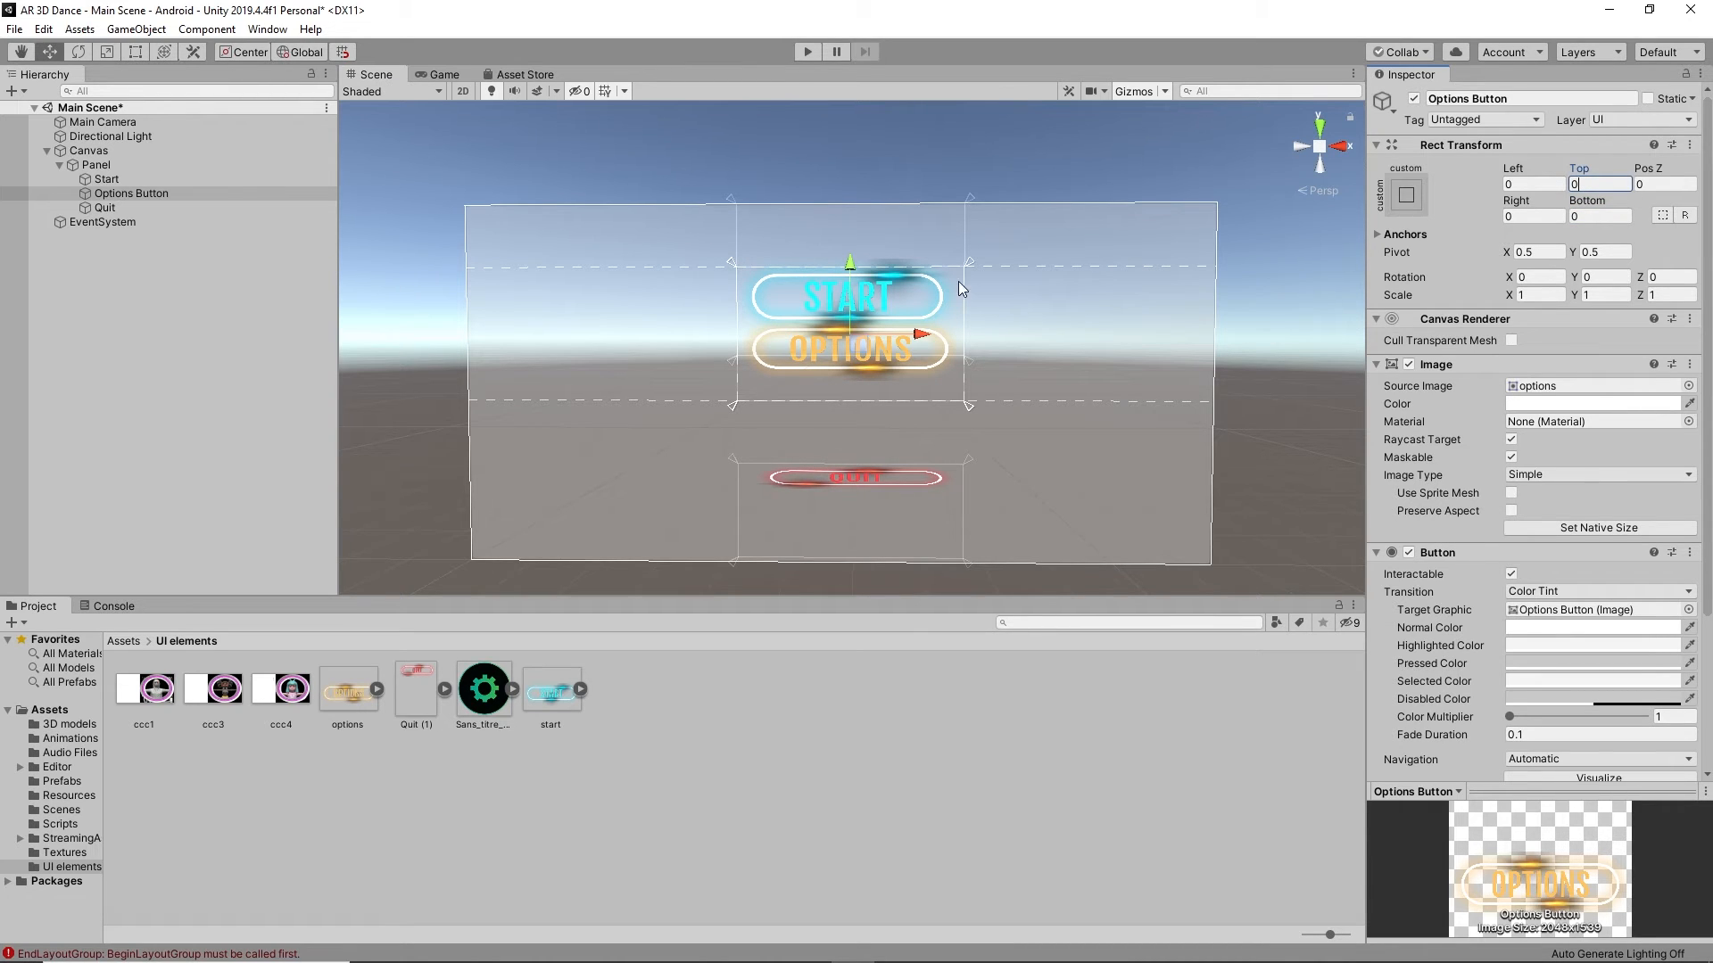
Step: Lower the Options Button's upper anchors to widen the gap below Start, then set its Bottom and Top offsets to 0
{"action": "left_click_drag", "start_coordinate": [853, 262], "coordinate": [849, 272]}
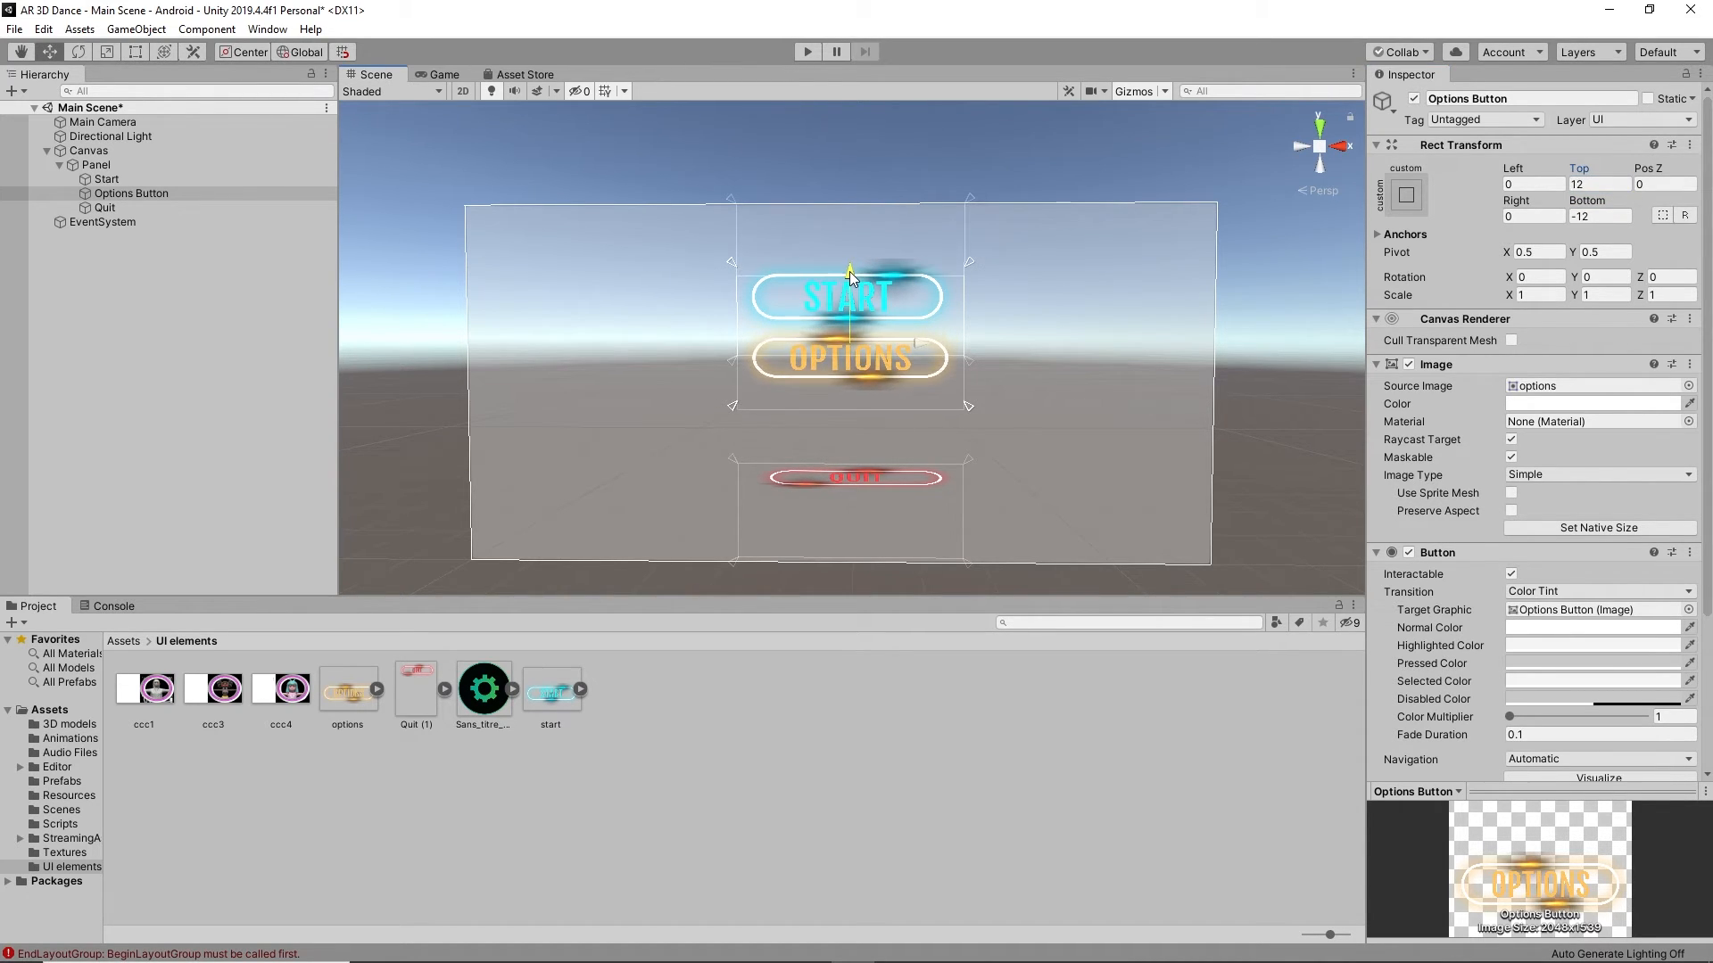
{"action": "left_click", "coordinate": [966, 263]}
{"action": "left_click_drag", "start_coordinate": [851, 279], "coordinate": [854, 296]}
{"action": "left_click_drag", "start_coordinate": [965, 261], "coordinate": [967, 286]}
{"action": "left_click", "coordinate": [1601, 216]}
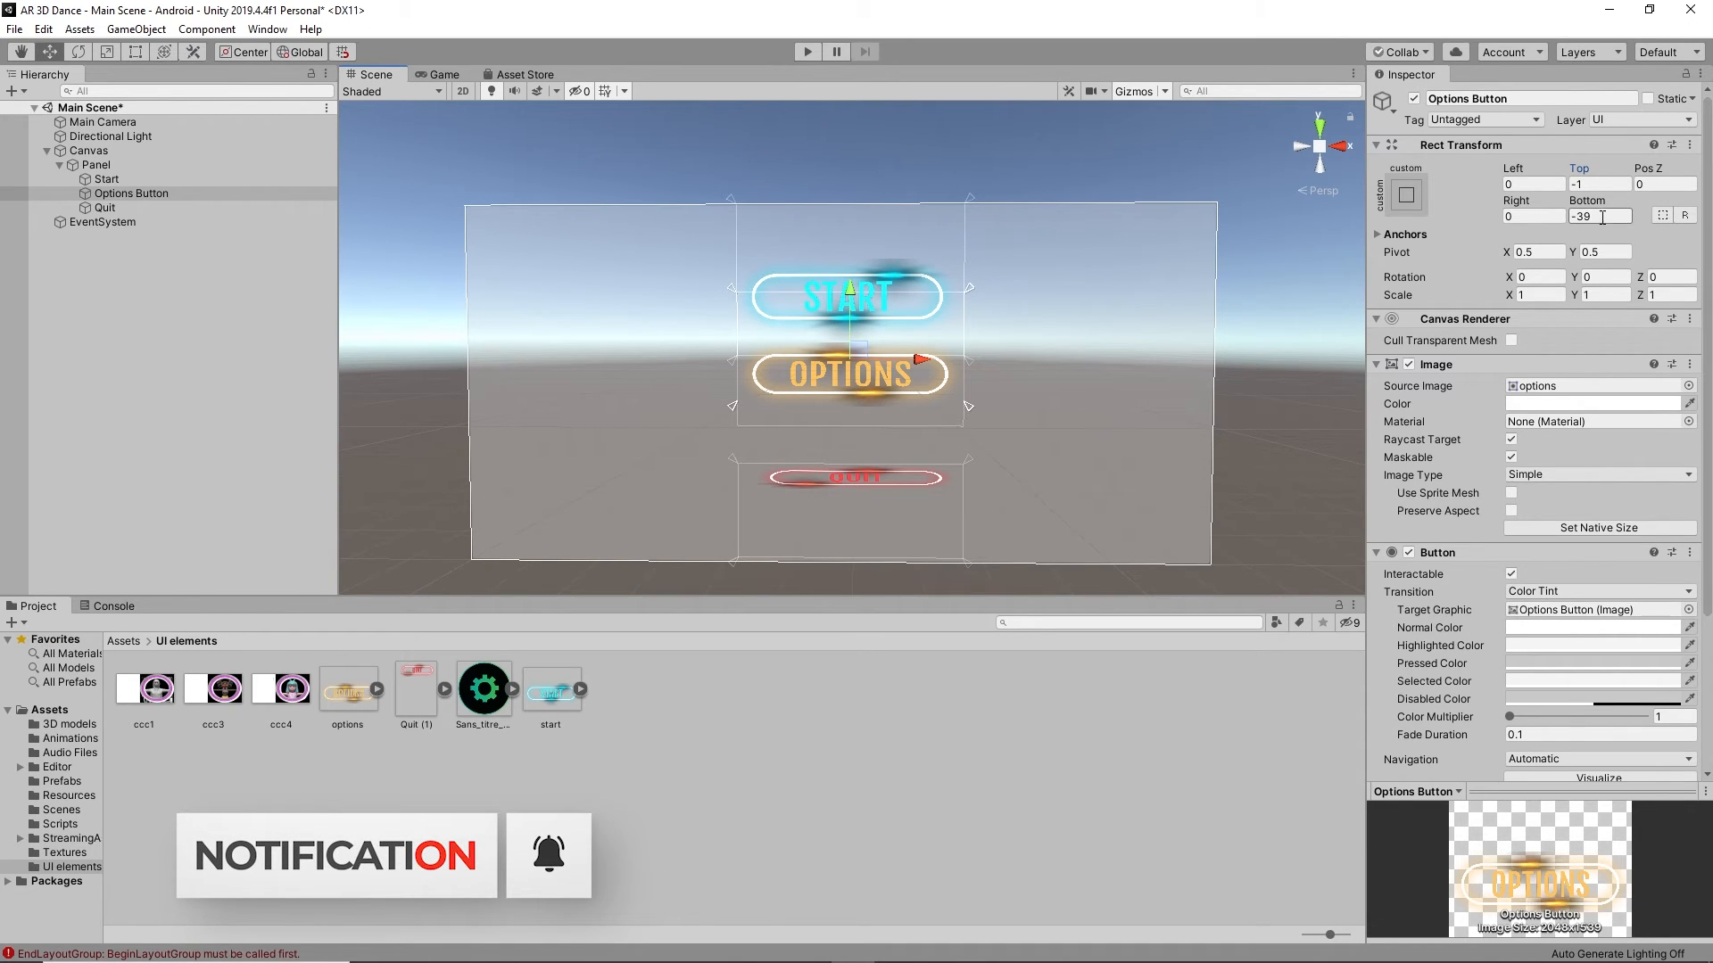
{"action": "type", "text": "0"}
{"action": "left_click", "coordinate": [1597, 185]}
{"action": "type", "text": "0"}
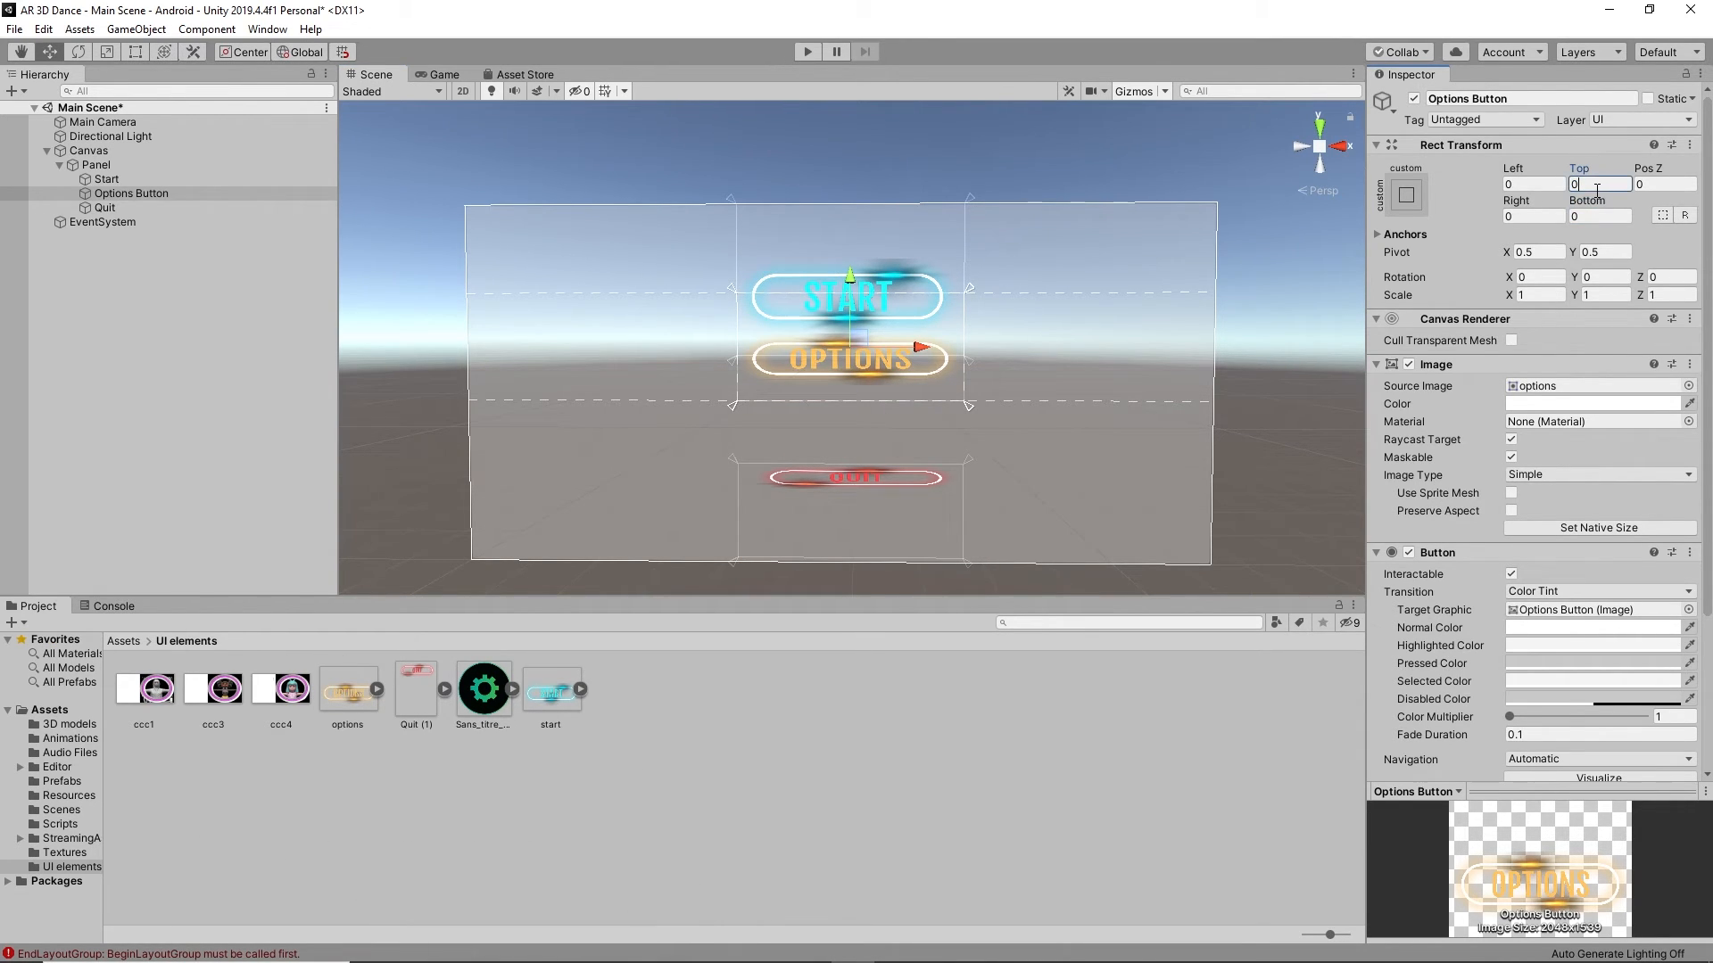
Step: Lower the Options Button's bottom anchors slightly and set its Bottom offset to 0
{"action": "left_click_drag", "start_coordinate": [968, 406], "coordinate": [969, 421]}
{"action": "left_click", "coordinate": [1601, 216]}
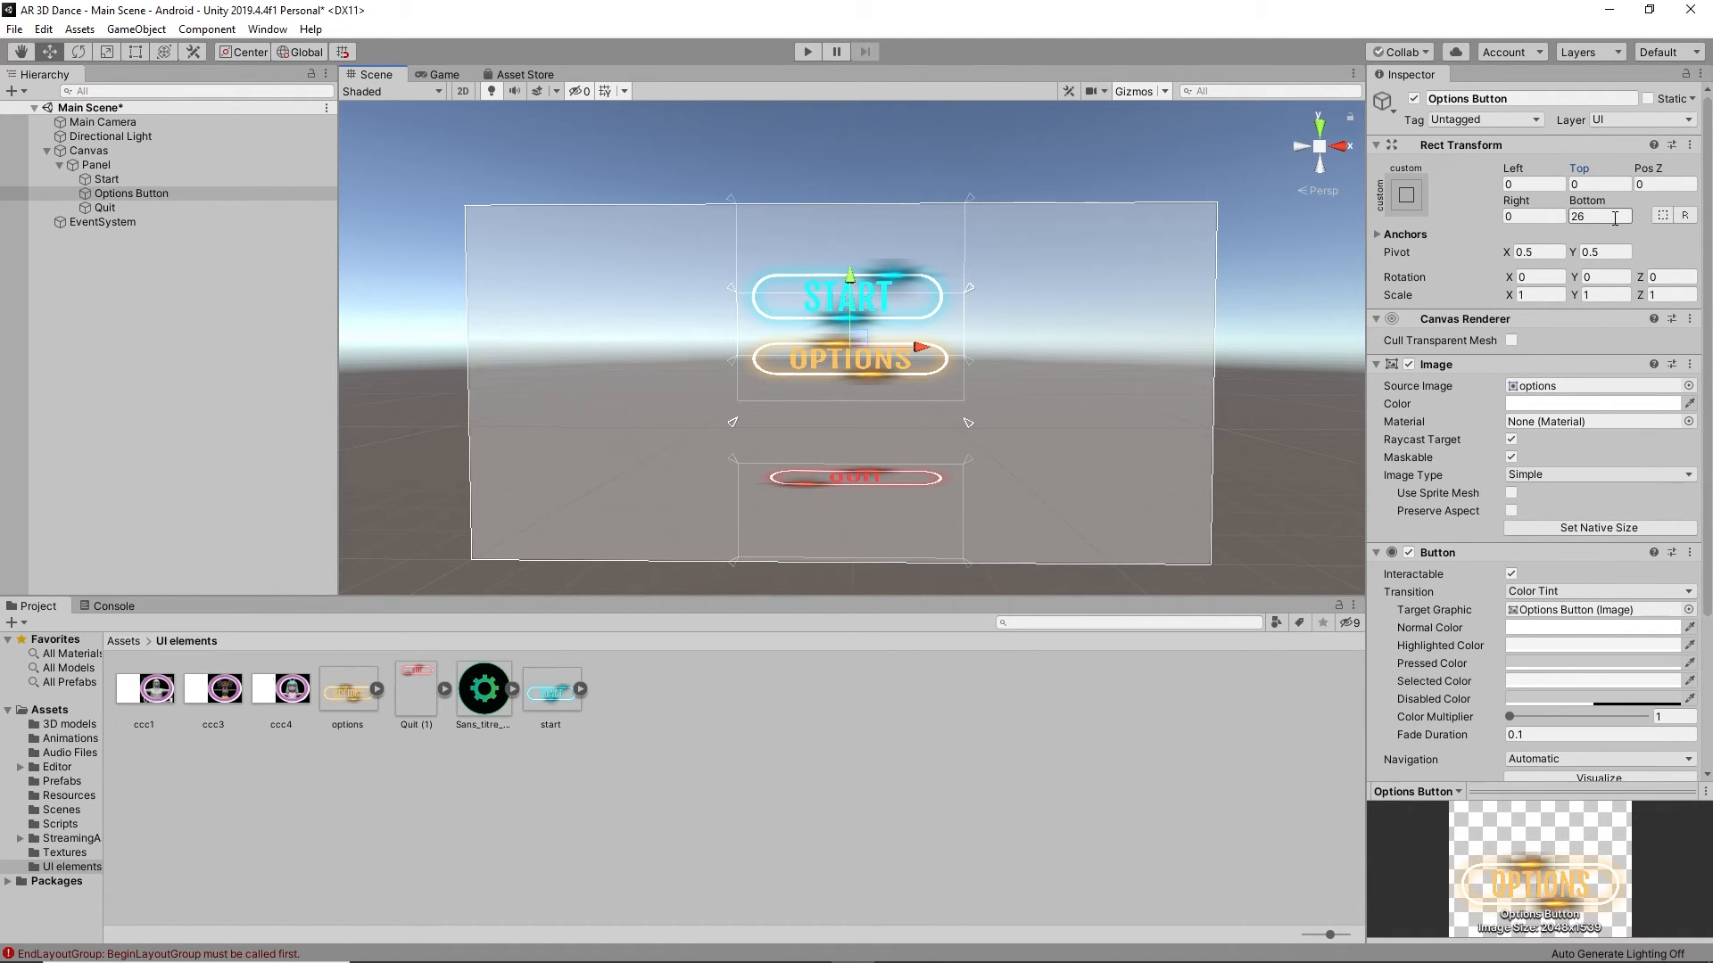
{"action": "type", "text": "0"}
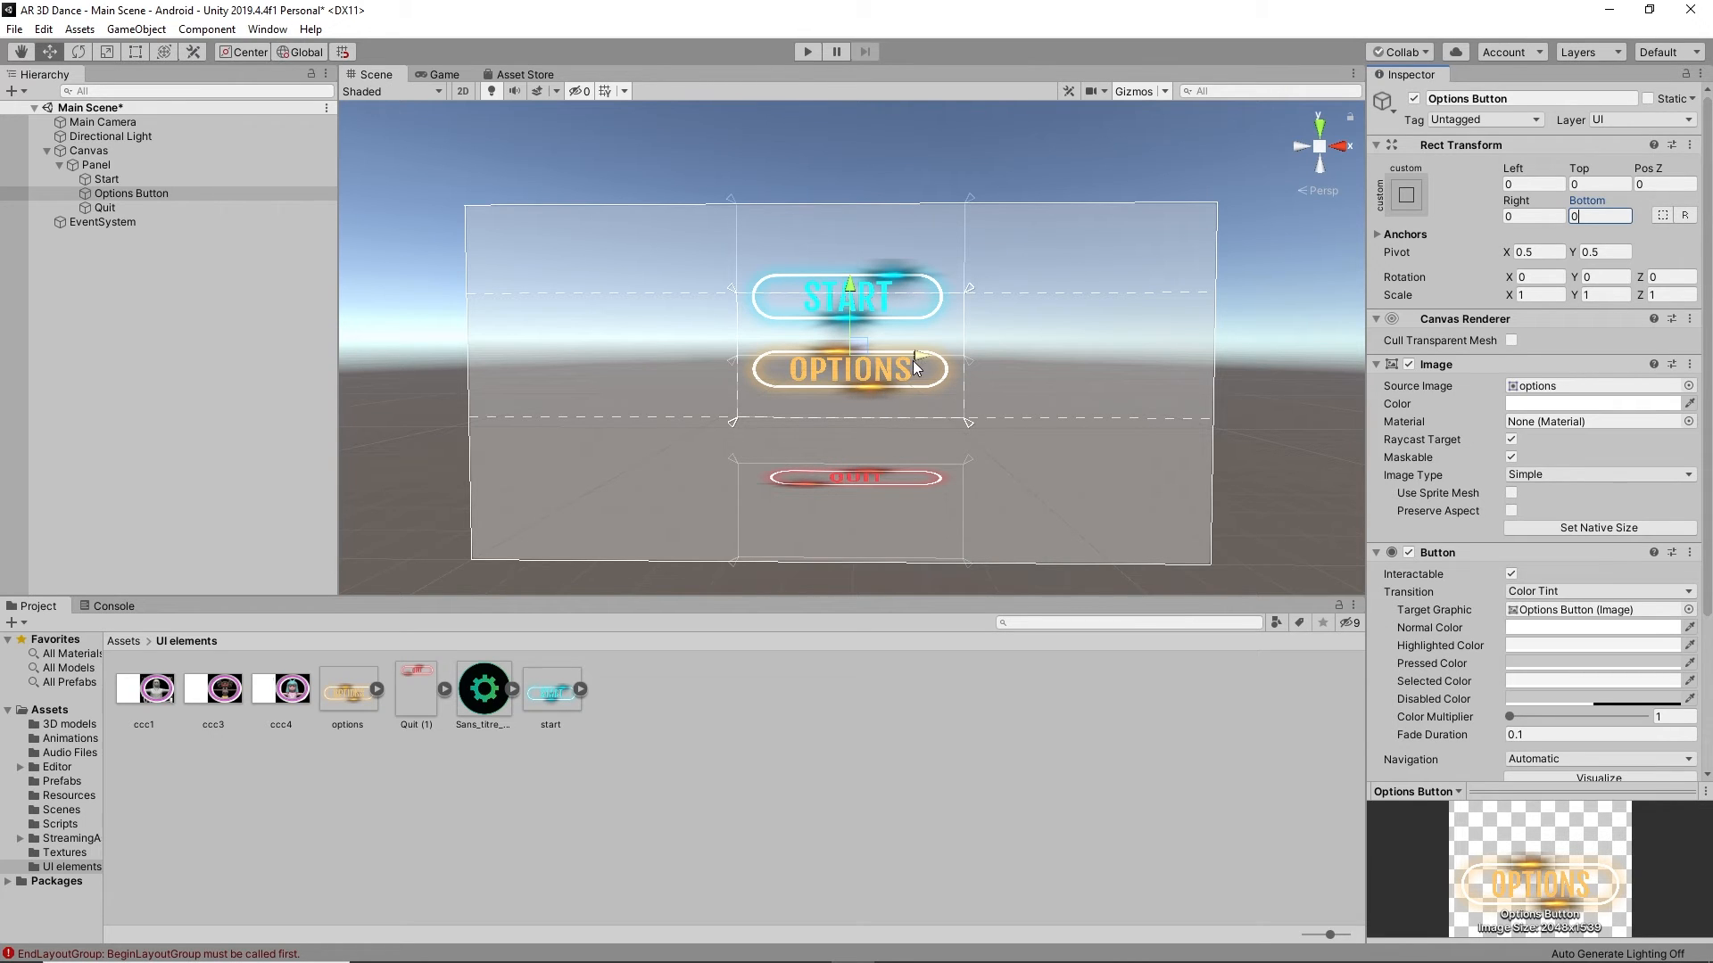
Step: Raise the Quit button's upper anchors to the lower edge of the Options graphic and set its Top offset to 0
{"action": "left_click", "coordinate": [886, 479]}
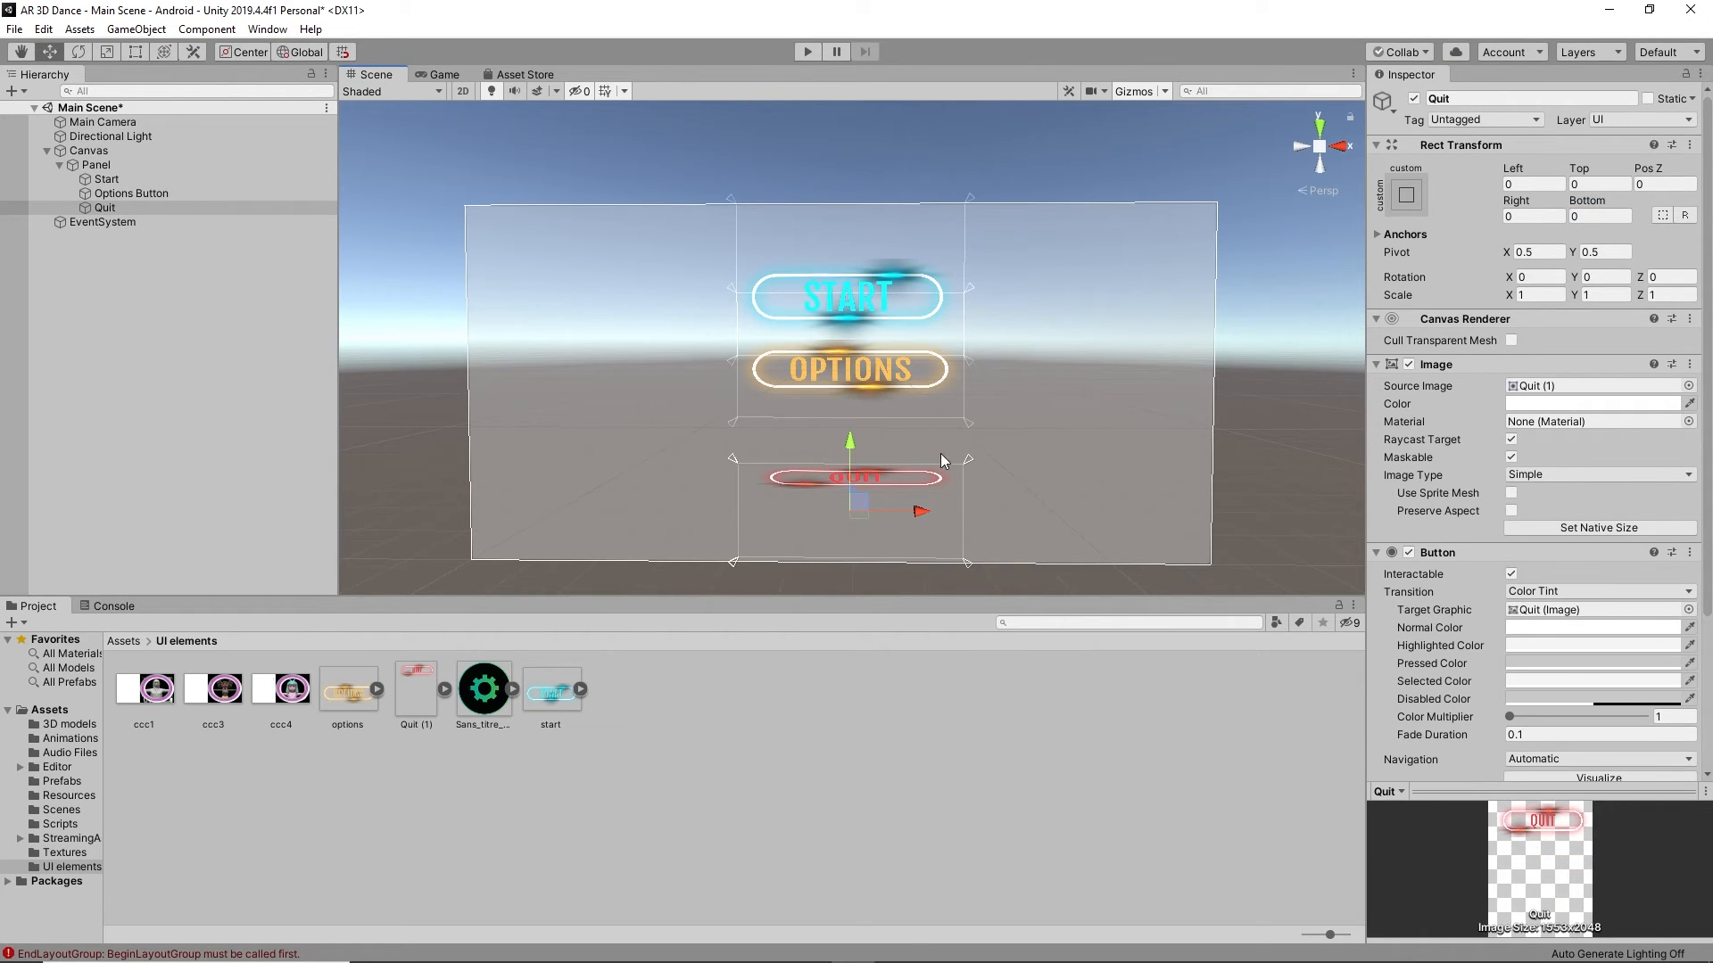
{"action": "left_click_drag", "start_coordinate": [969, 461], "coordinate": [967, 383]}
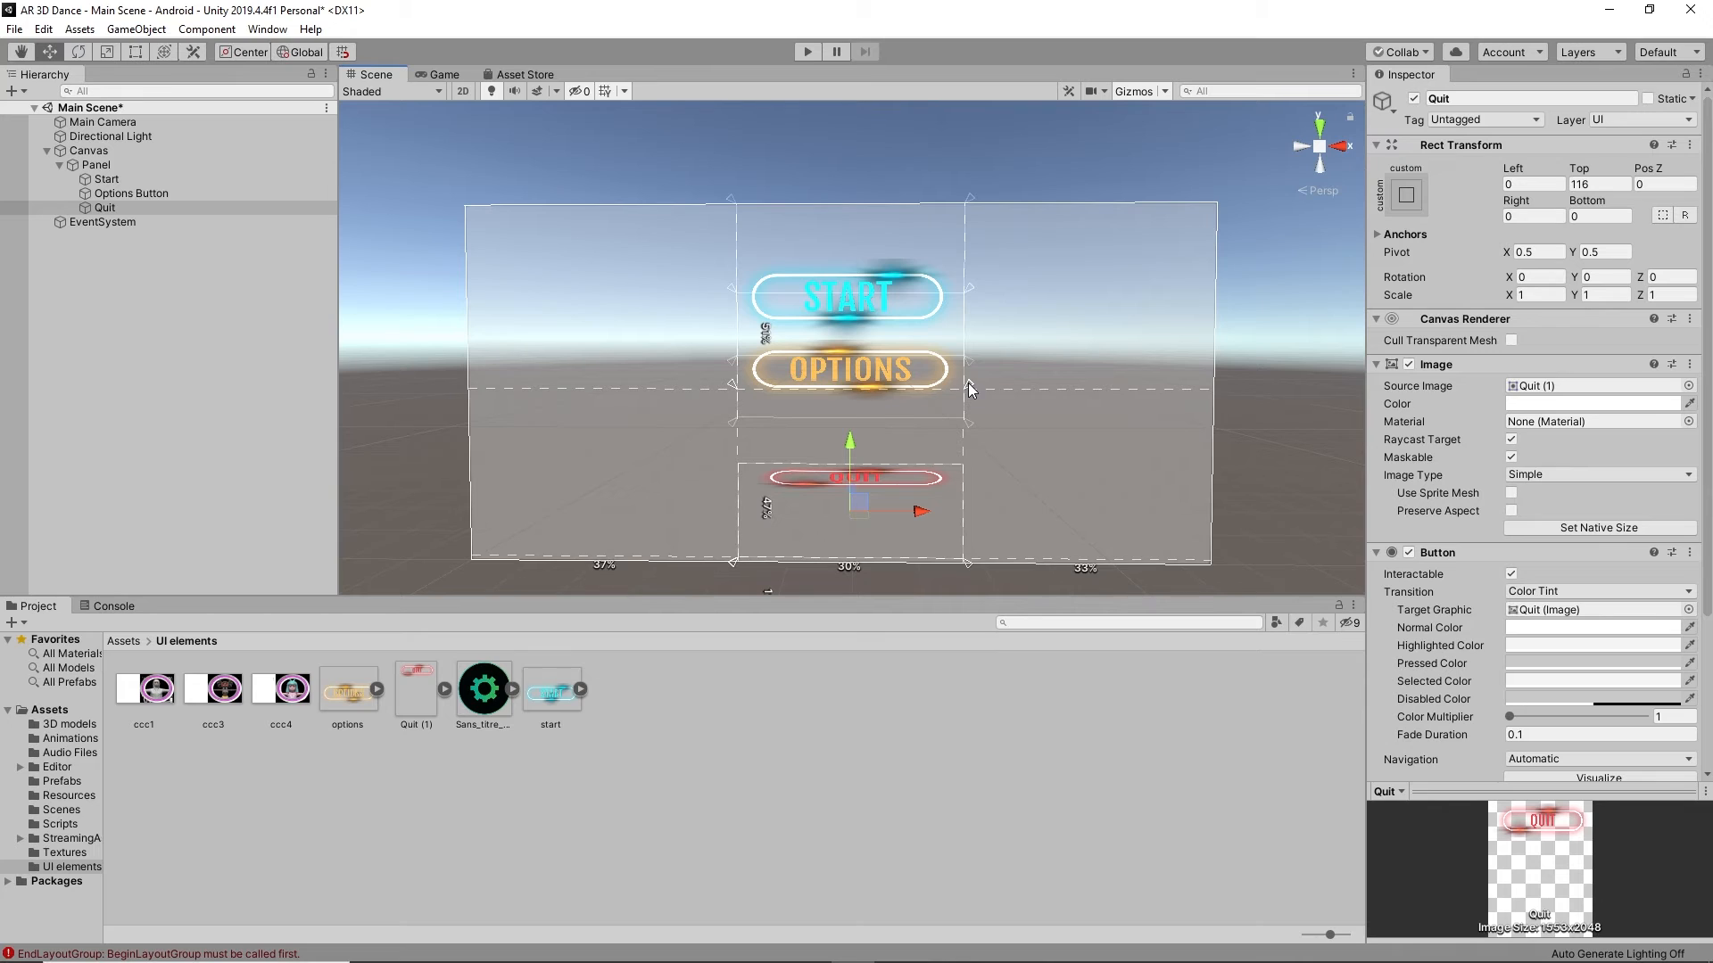
{"action": "left_click", "coordinate": [1601, 188]}
{"action": "type", "text": "0"}
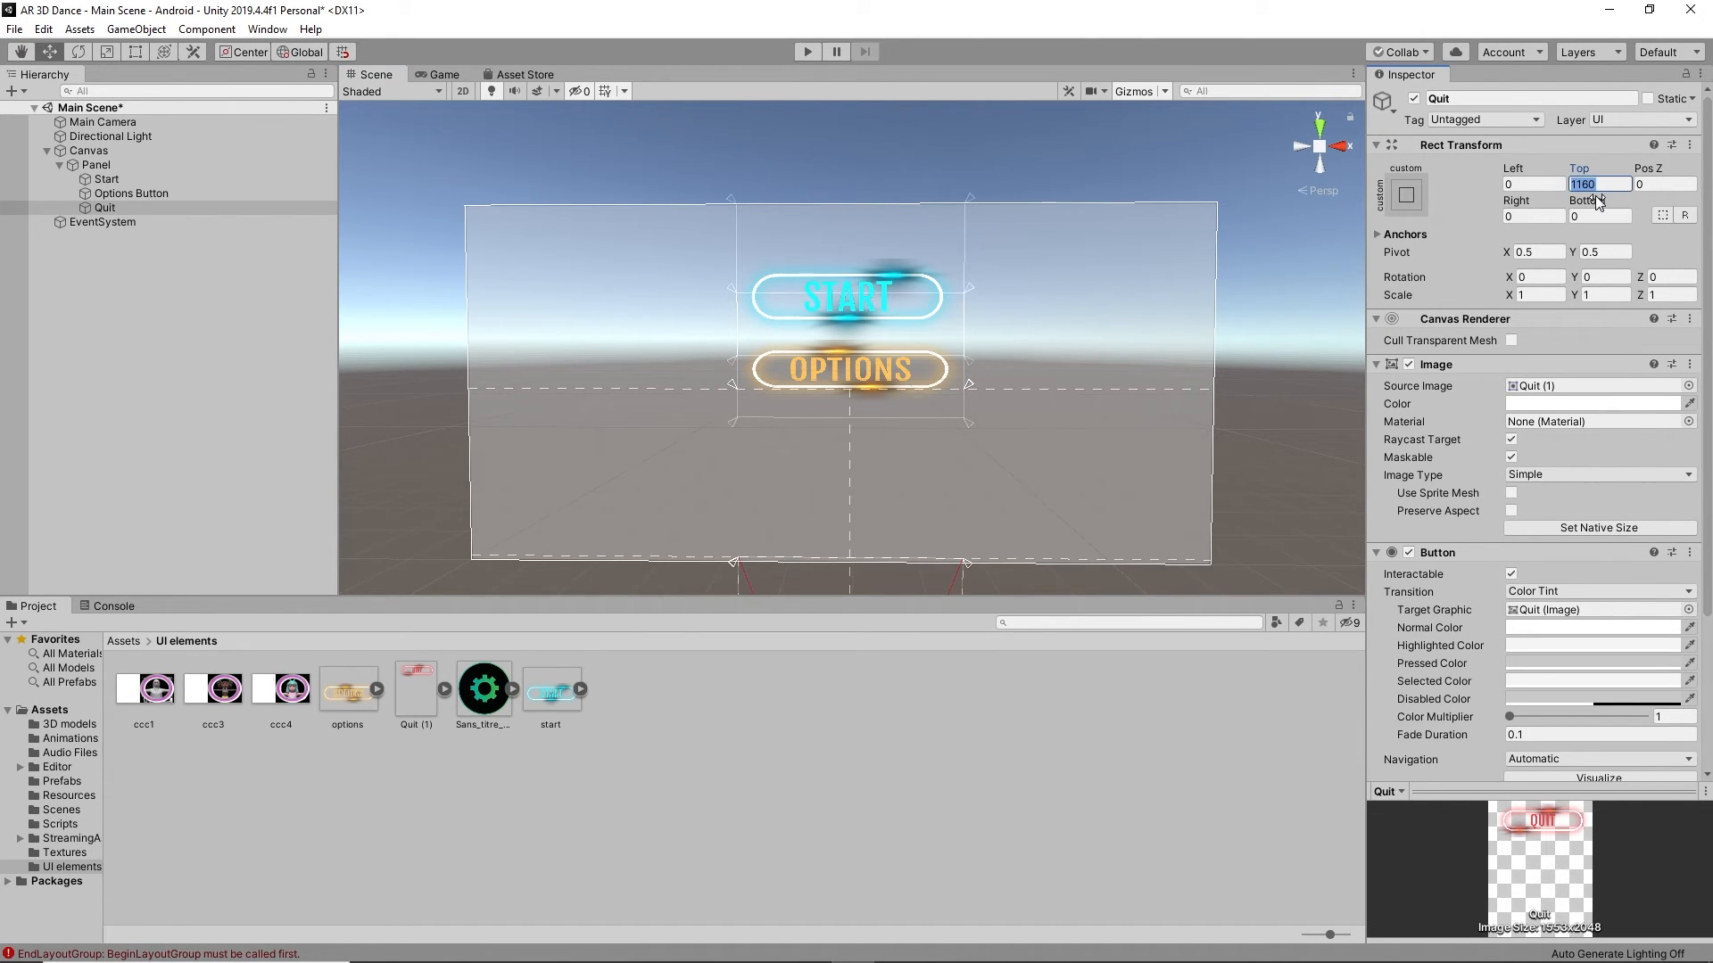
{"action": "type", "text": "0"}
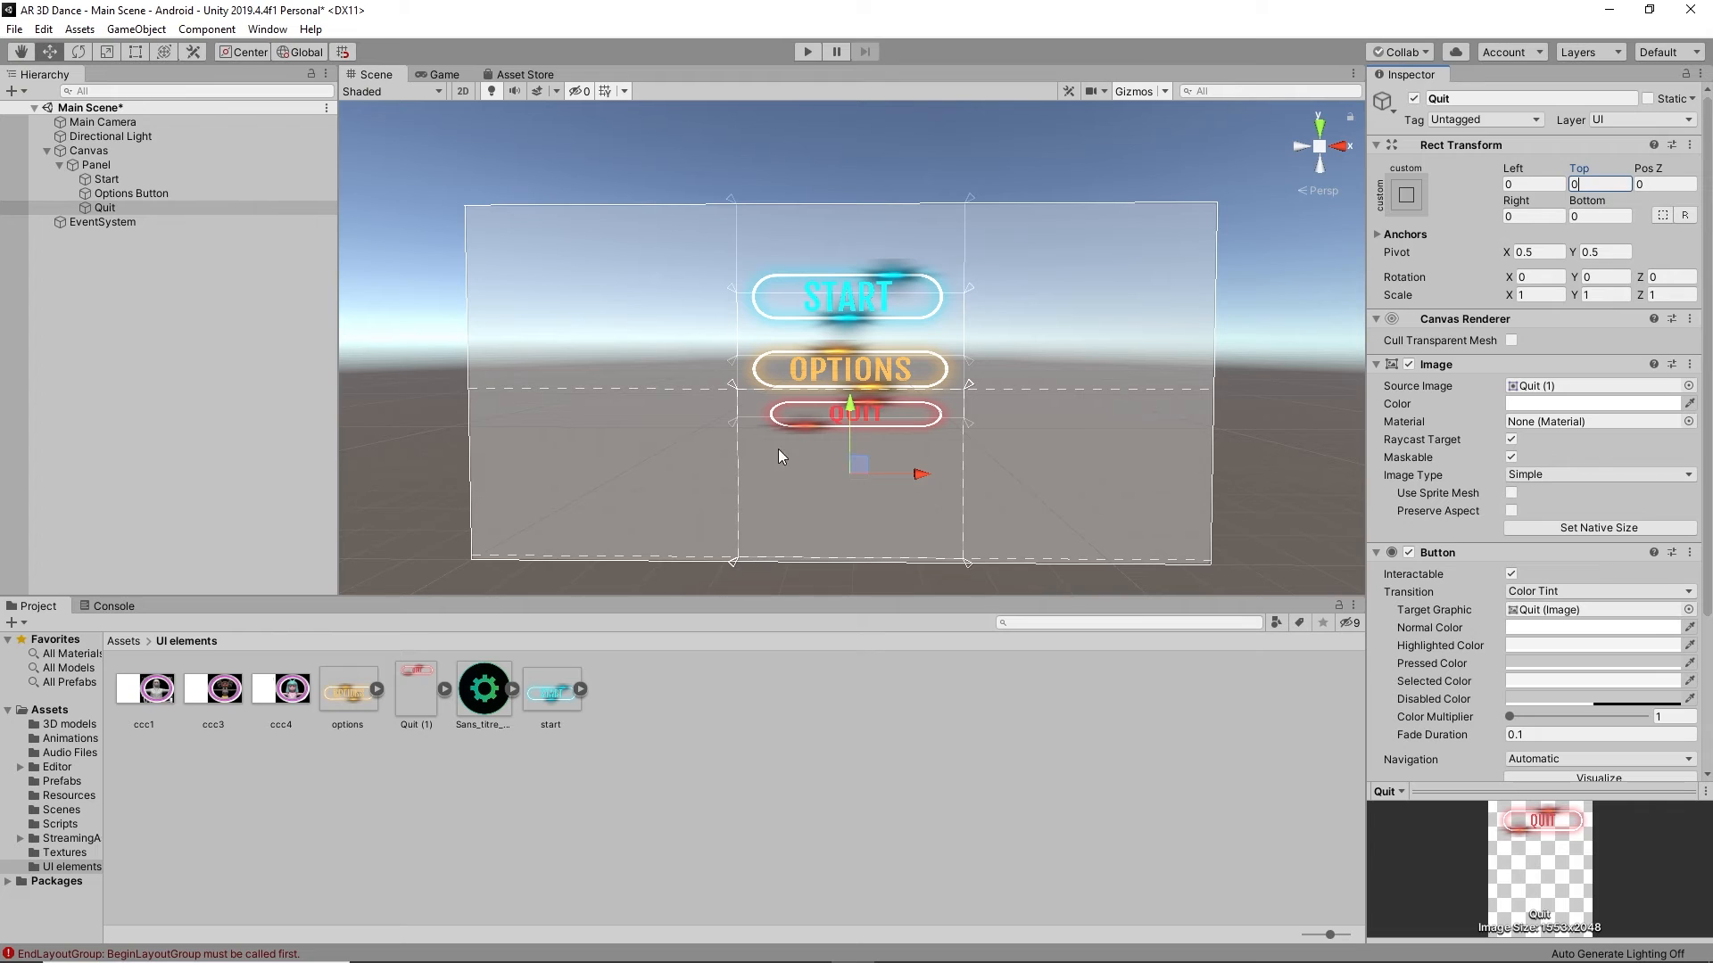
Step: Shift the Quit button's upper and lower anchors slightly down, set its Bottom and Top offsets to 0, and check the layout in the Game view
{"action": "left_click_drag", "start_coordinate": [849, 405], "coordinate": [848, 435]}
{"action": "left_click_drag", "start_coordinate": [966, 560], "coordinate": [965, 573]}
{"action": "mouse_move", "coordinate": [966, 391]}
{"action": "left_mouse_down"}
{"action": "mouse_move", "coordinate": [968, 343]}
{"action": "mouse_move", "coordinate": [966, 398]}
{"action": "left_mouse_up"}
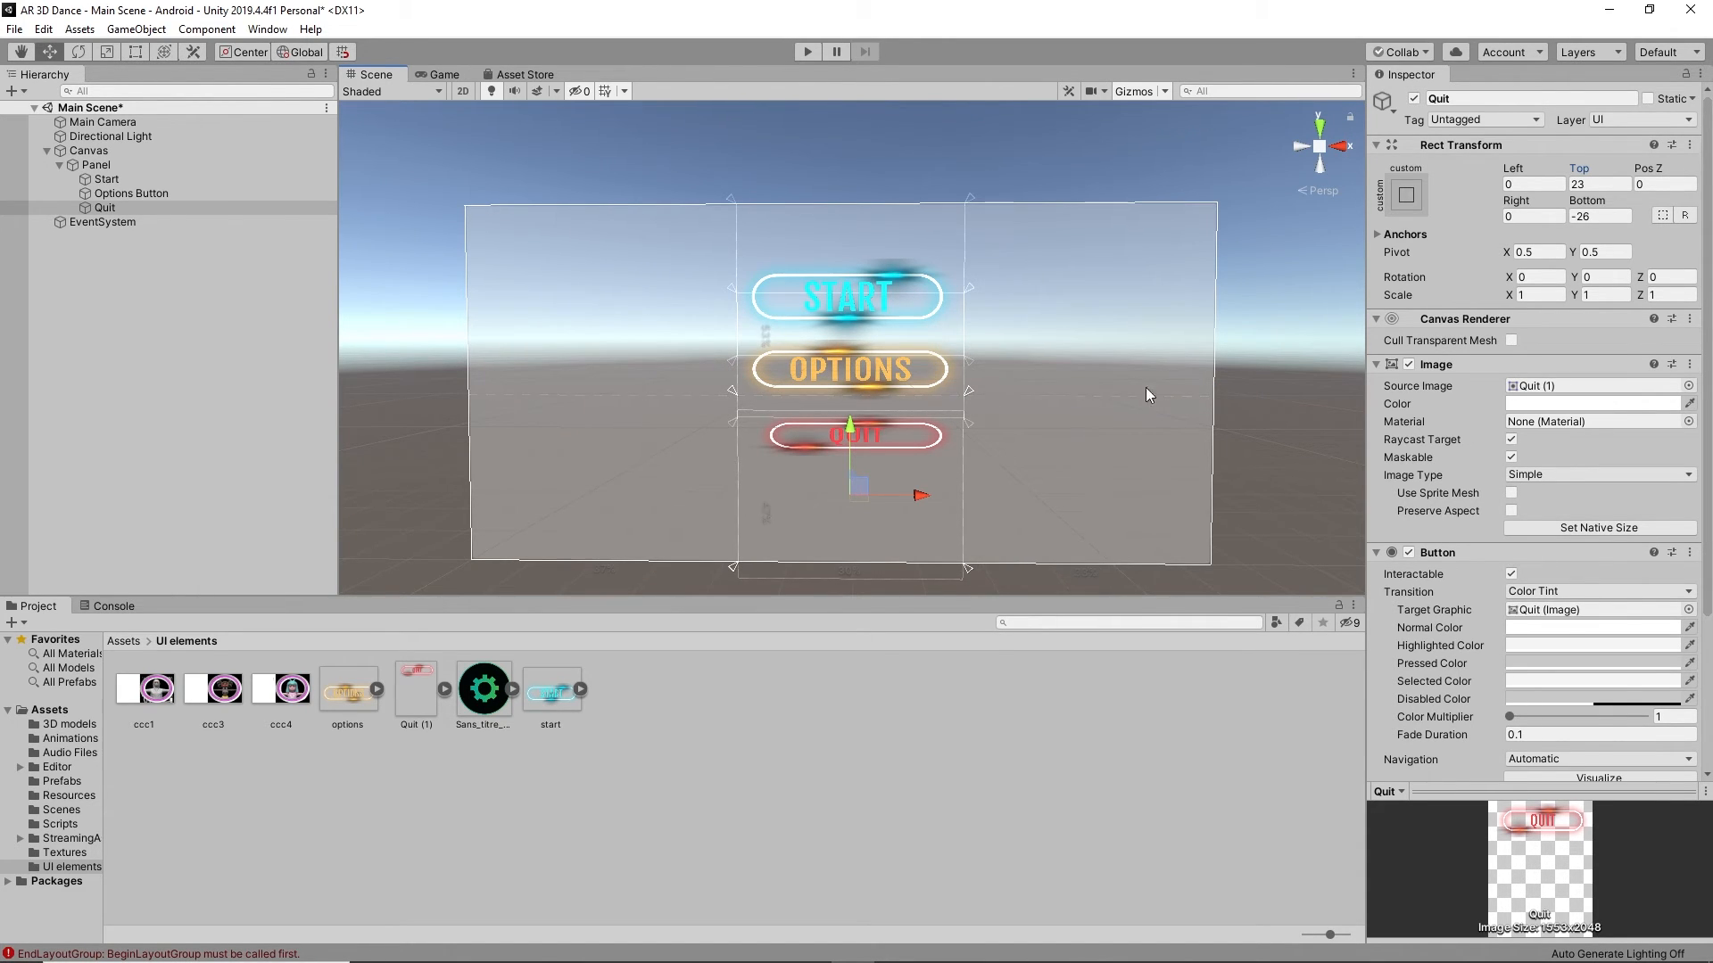
{"action": "left_click", "coordinate": [1600, 216]}
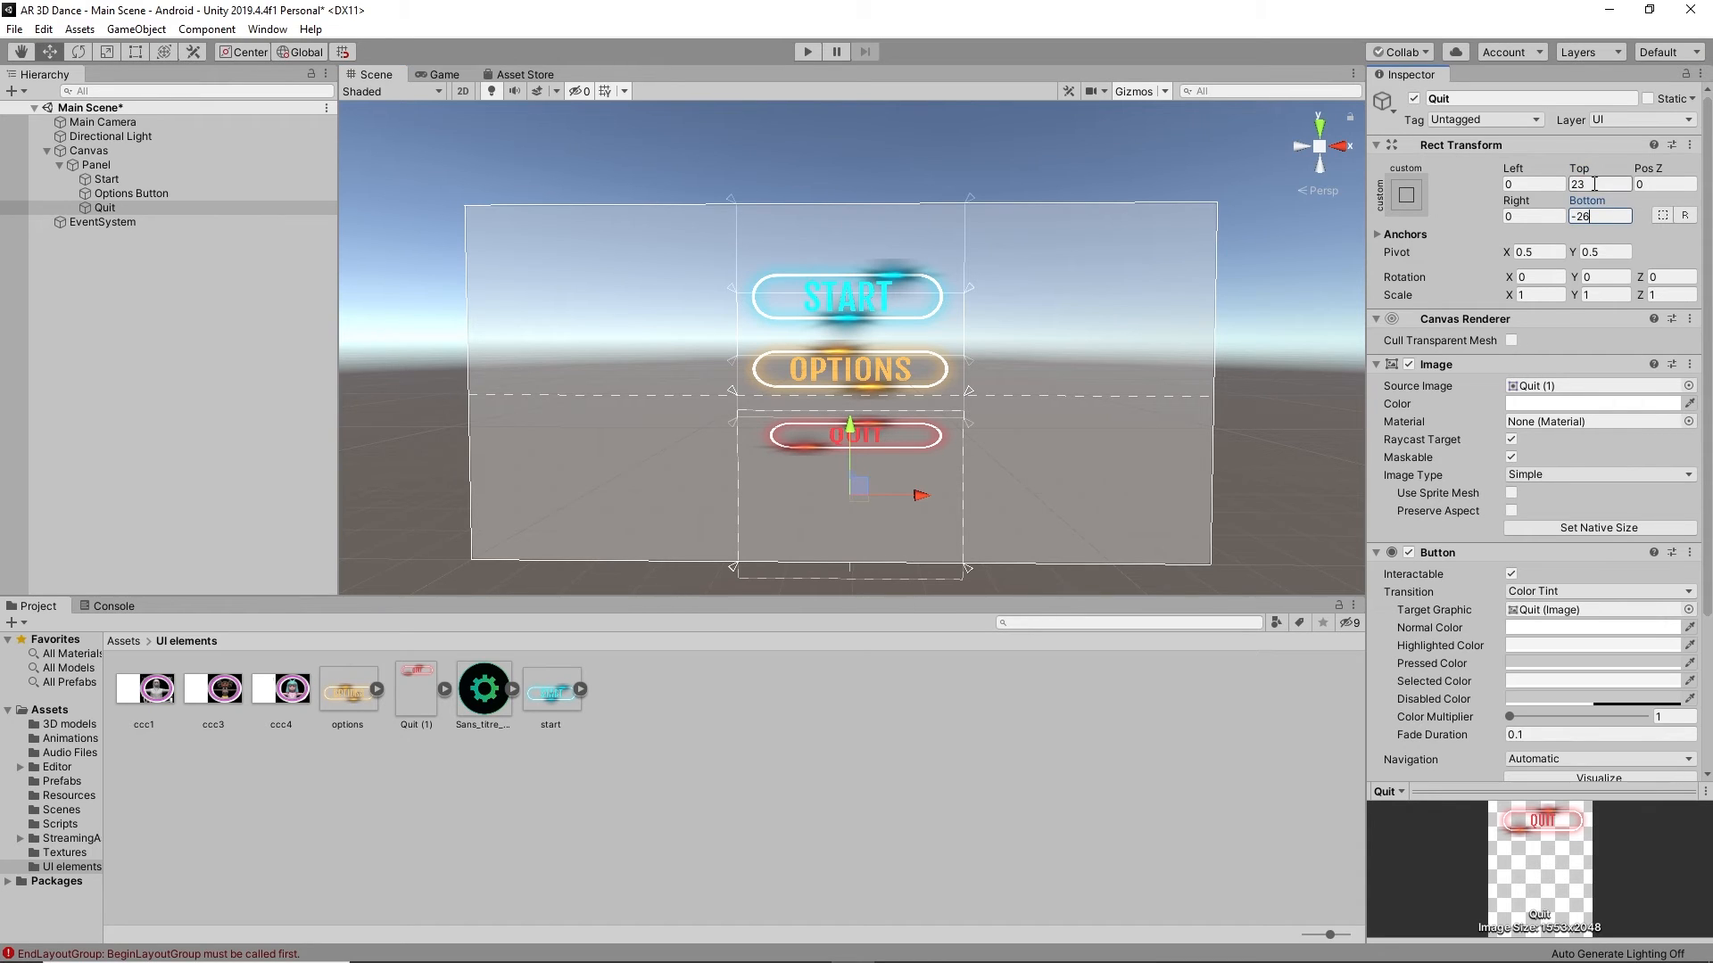
{"action": "type", "text": "-"}
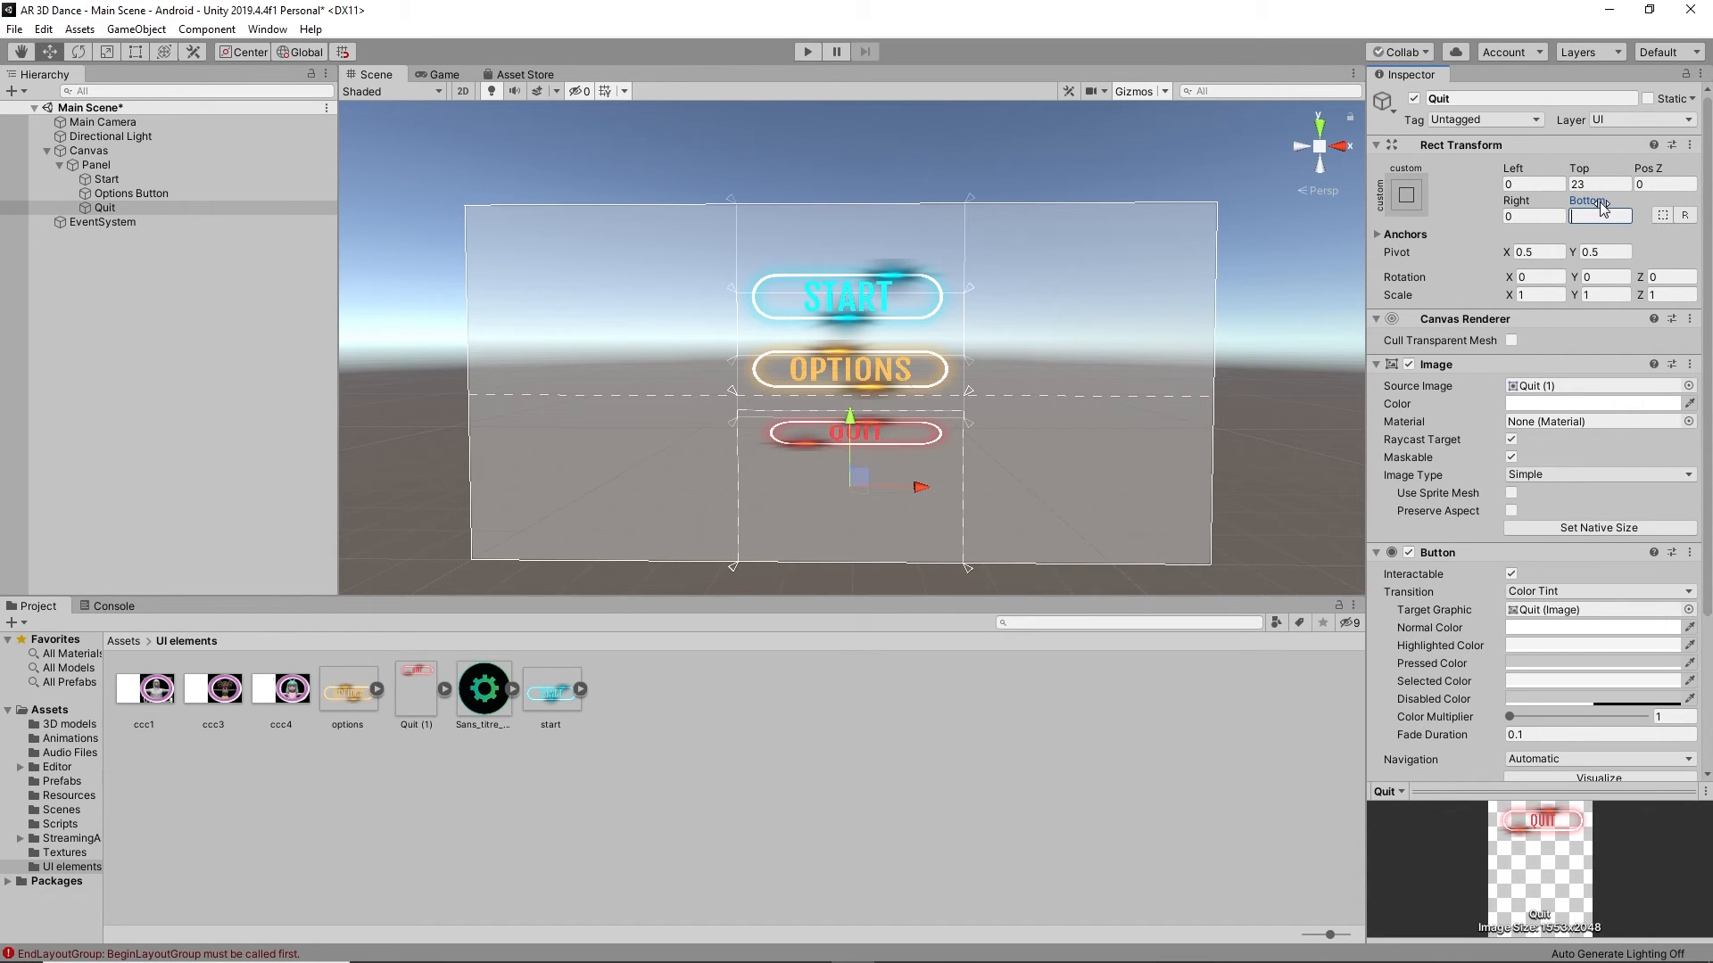
{"action": "type", "text": "0"}
{"action": "left_click", "coordinate": [1593, 183]}
{"action": "type", "text": "0"}
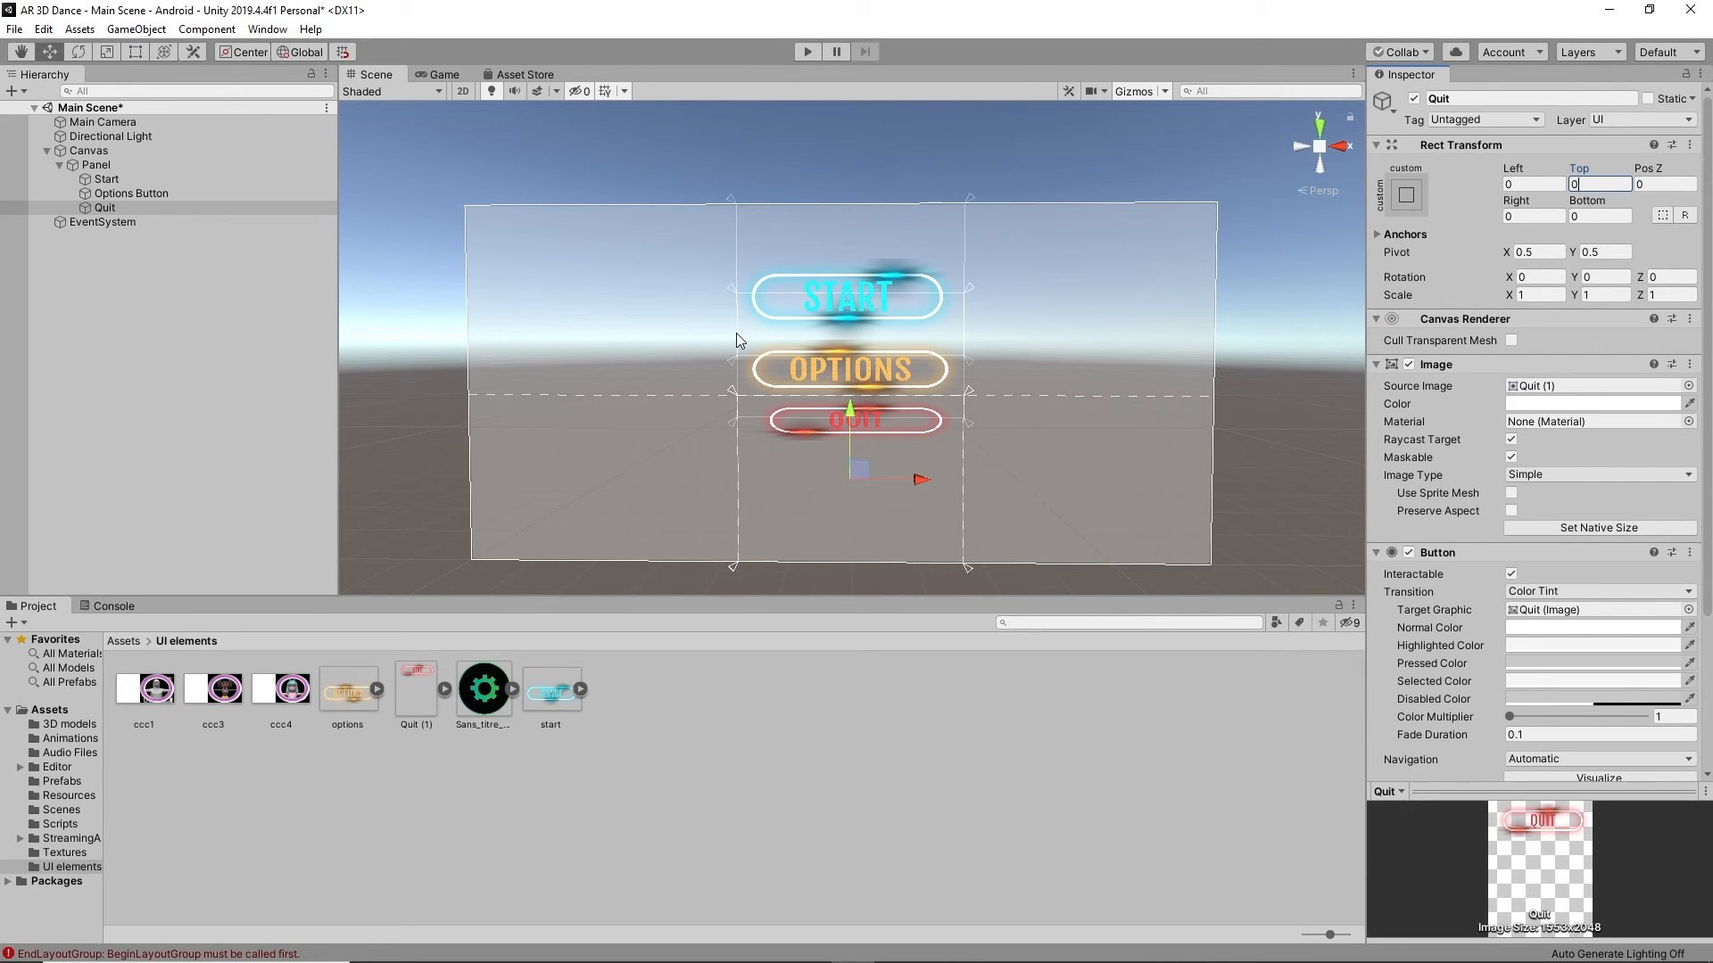
{"action": "left_click", "coordinate": [445, 75]}
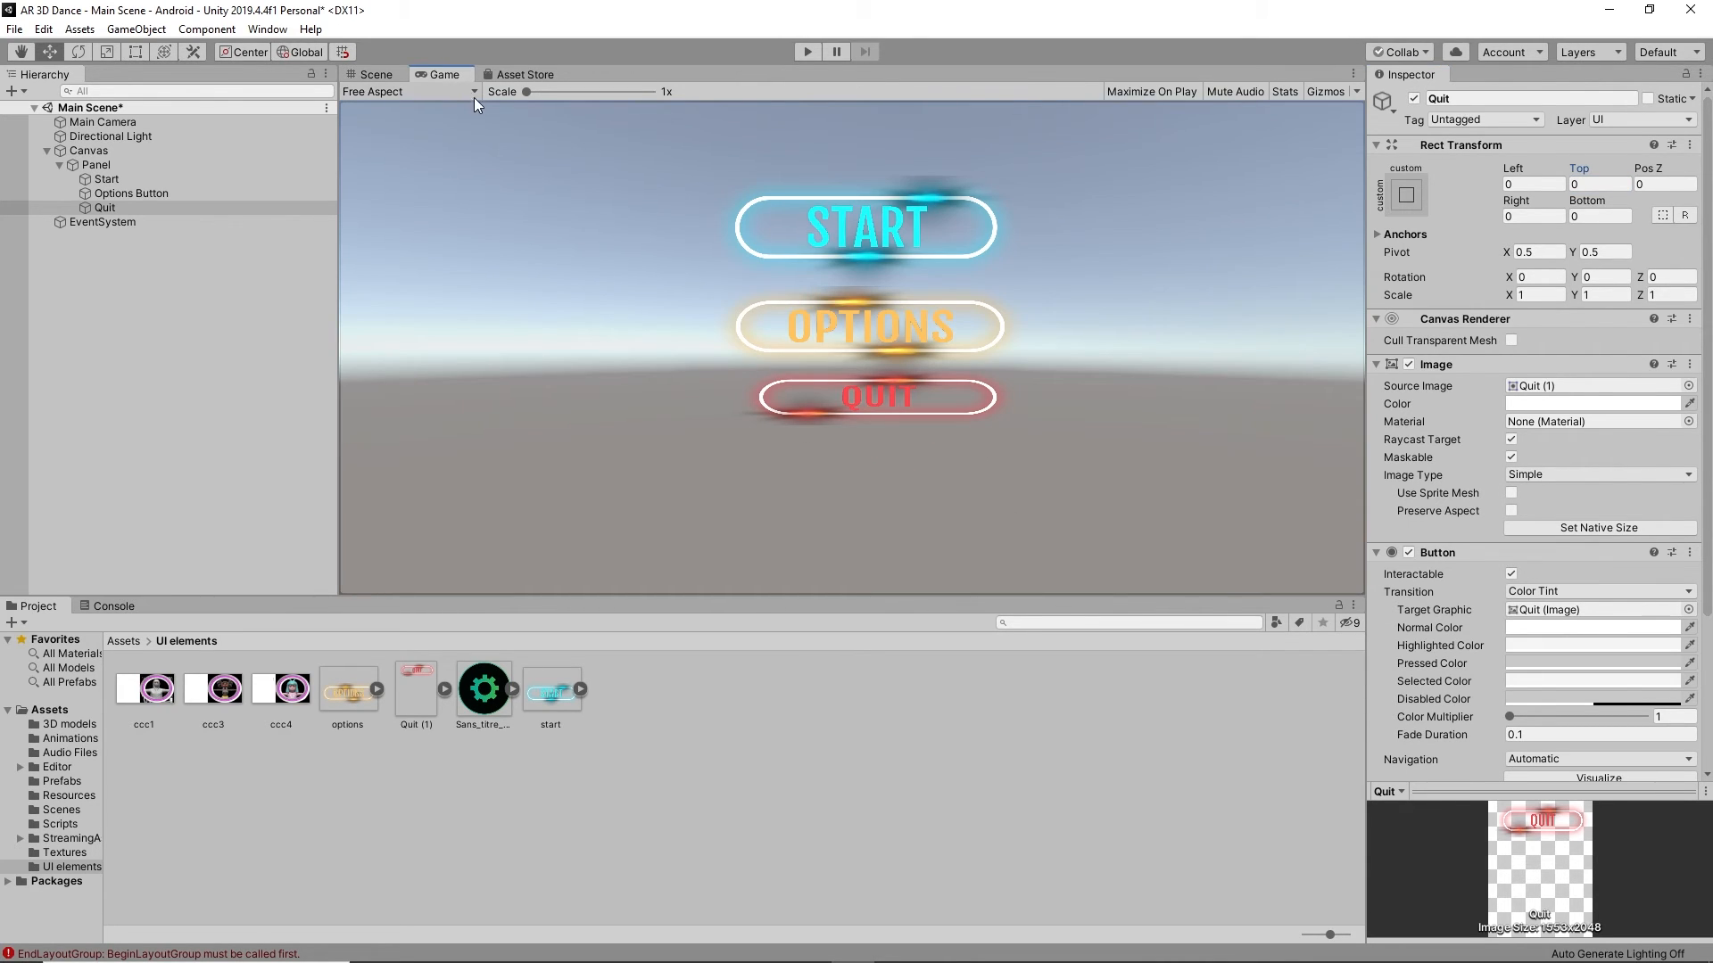
{"action": "left_click", "coordinate": [373, 73]}
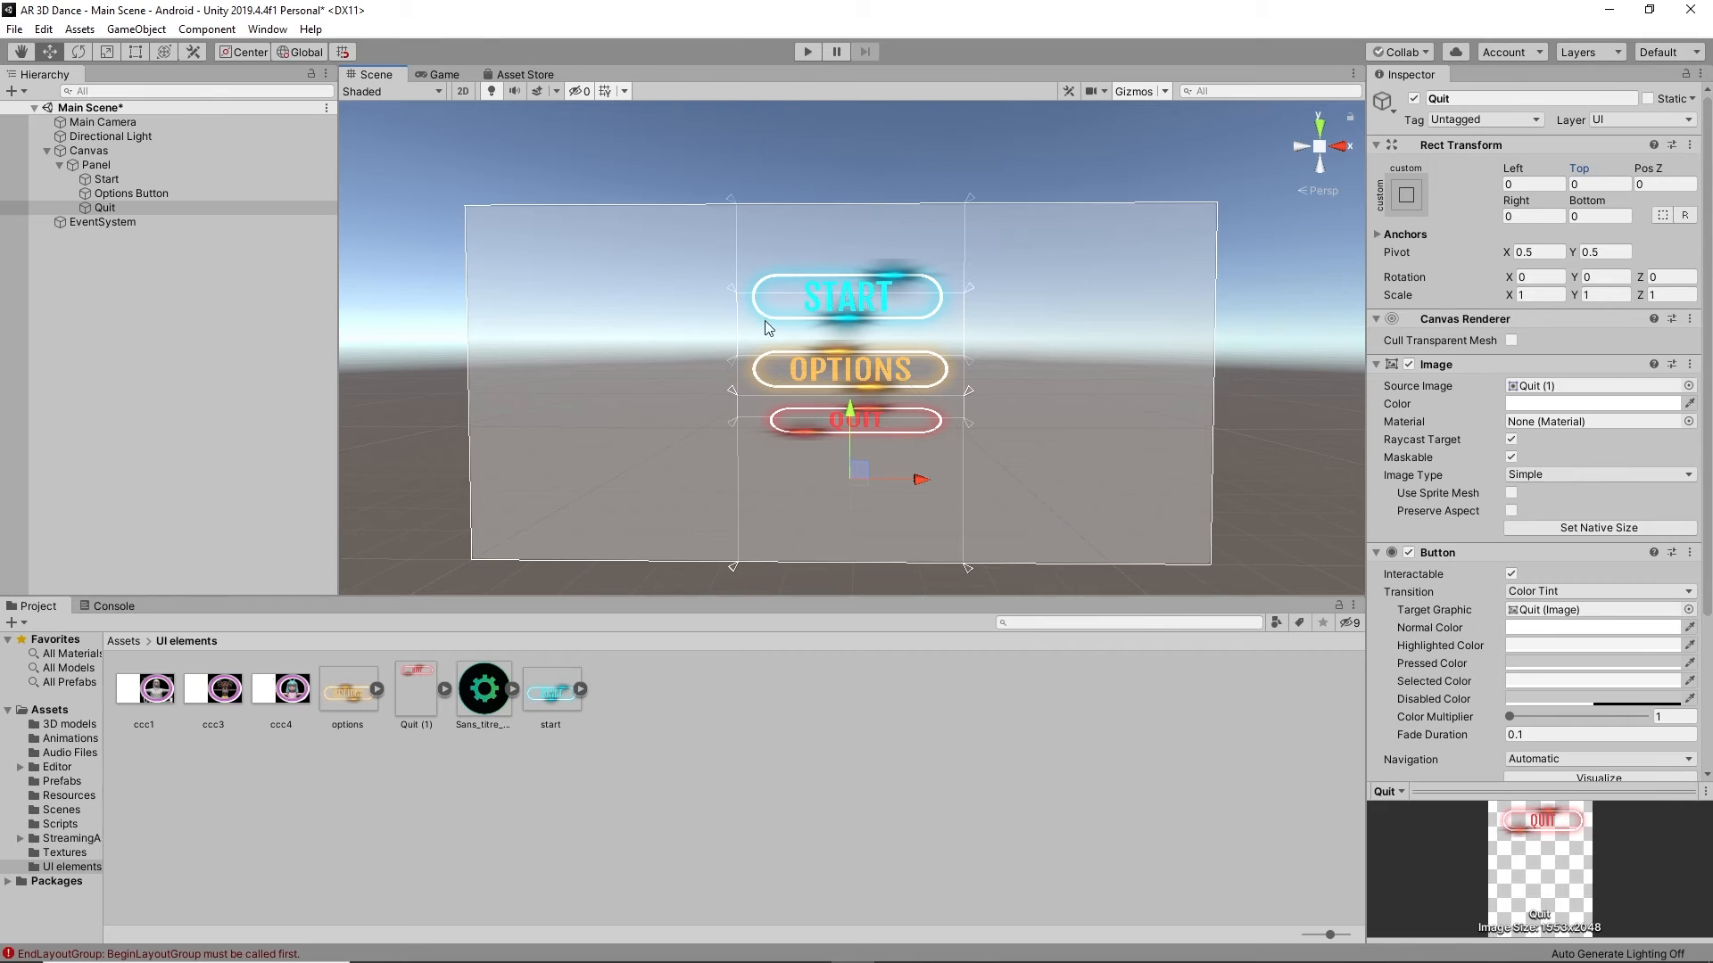
Step: Shift the Quit button's left and right anchors leftward and its upper anchors slightly down, then set its Right, Left and Top offsets to 0
{"action": "left_click", "coordinate": [964, 392]}
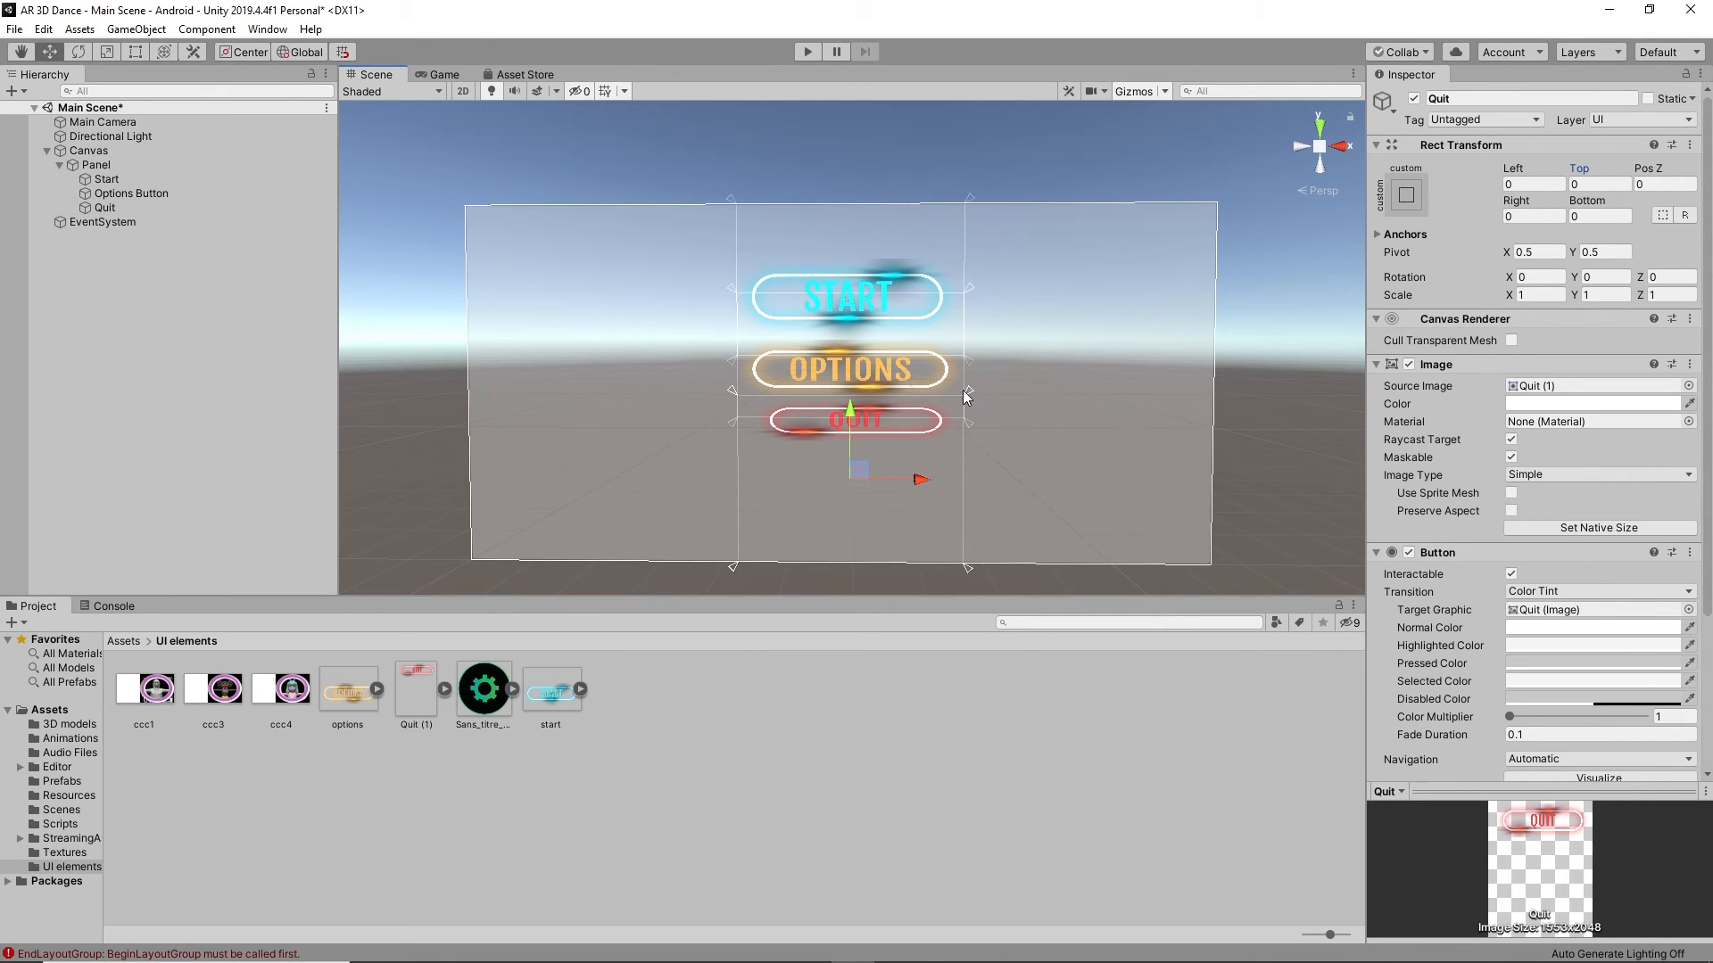
{"action": "left_click", "coordinate": [901, 419]}
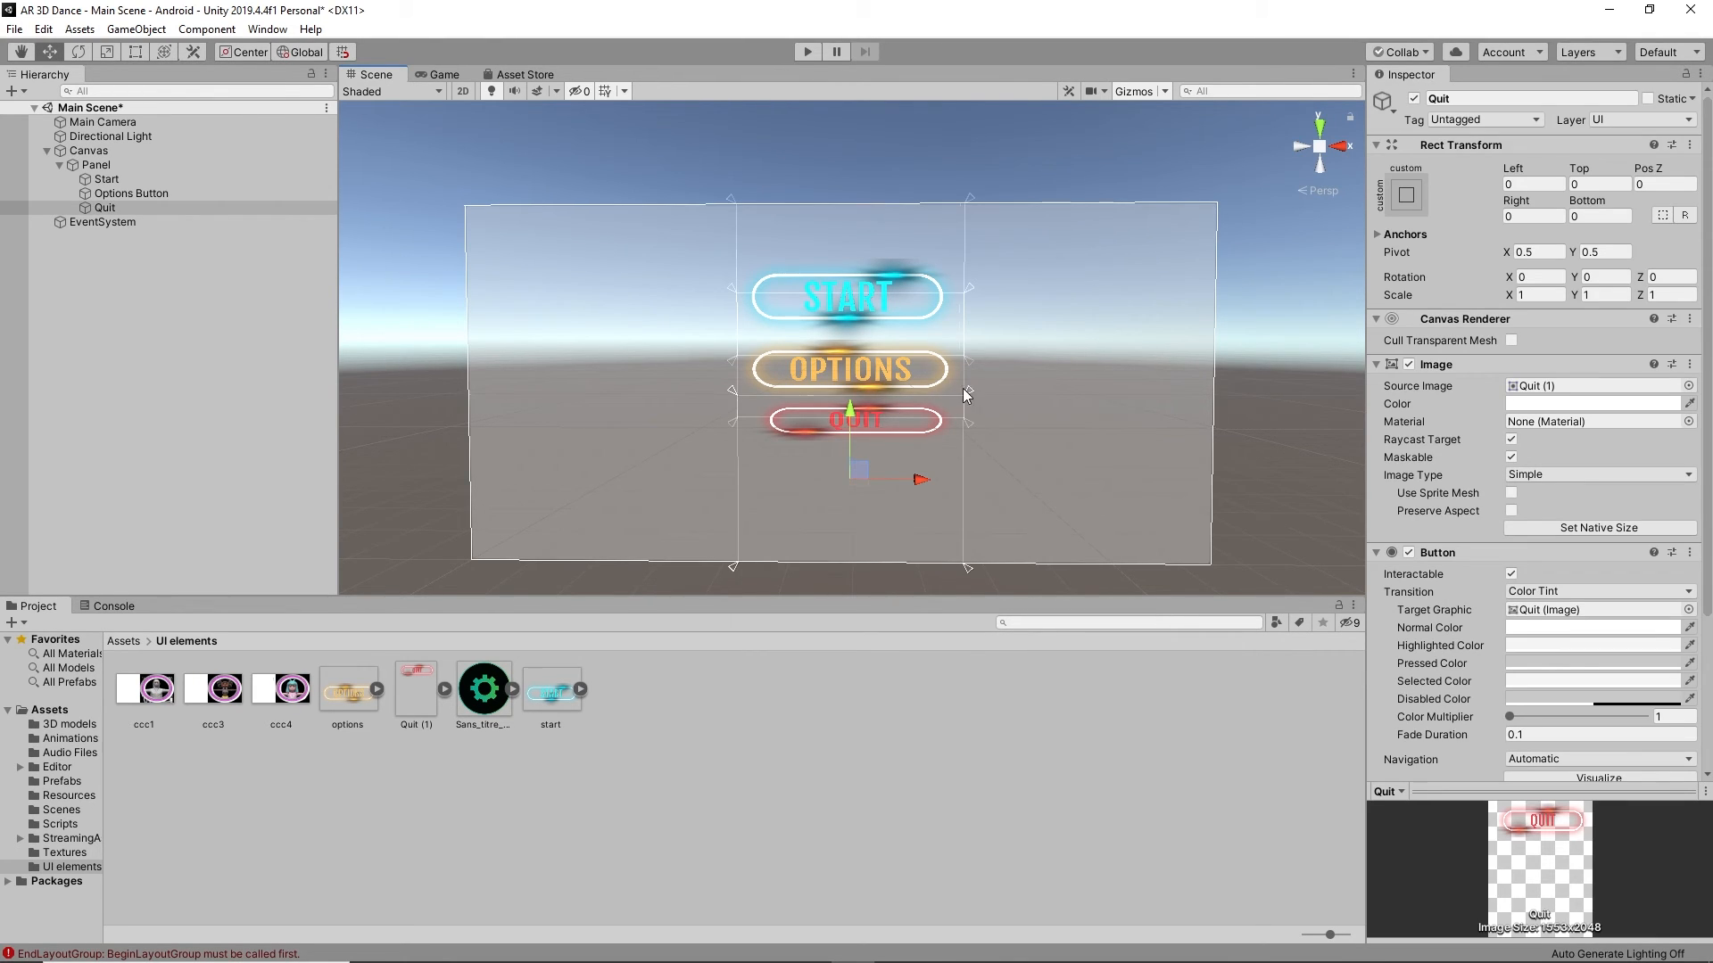
{"action": "left_click_drag", "start_coordinate": [955, 392], "coordinate": [951, 393]}
{"action": "left_click_drag", "start_coordinate": [735, 406], "coordinate": [704, 401]}
{"action": "left_click", "coordinate": [1533, 217]}
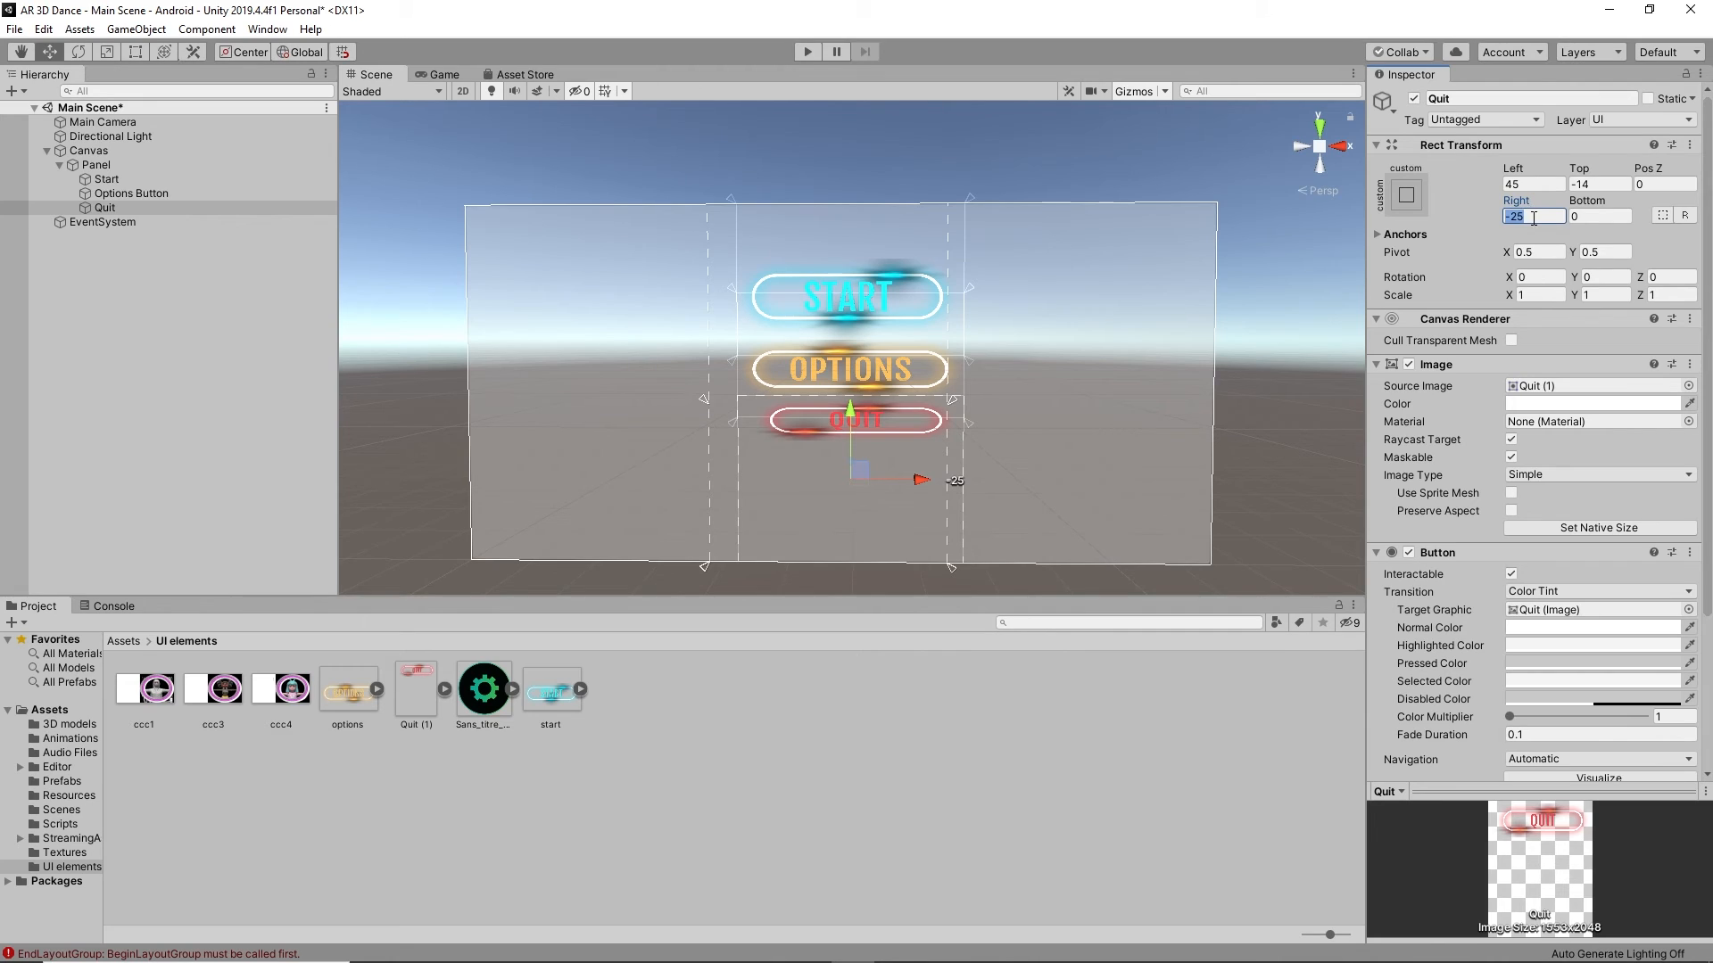
{"action": "type", "text": "0"}
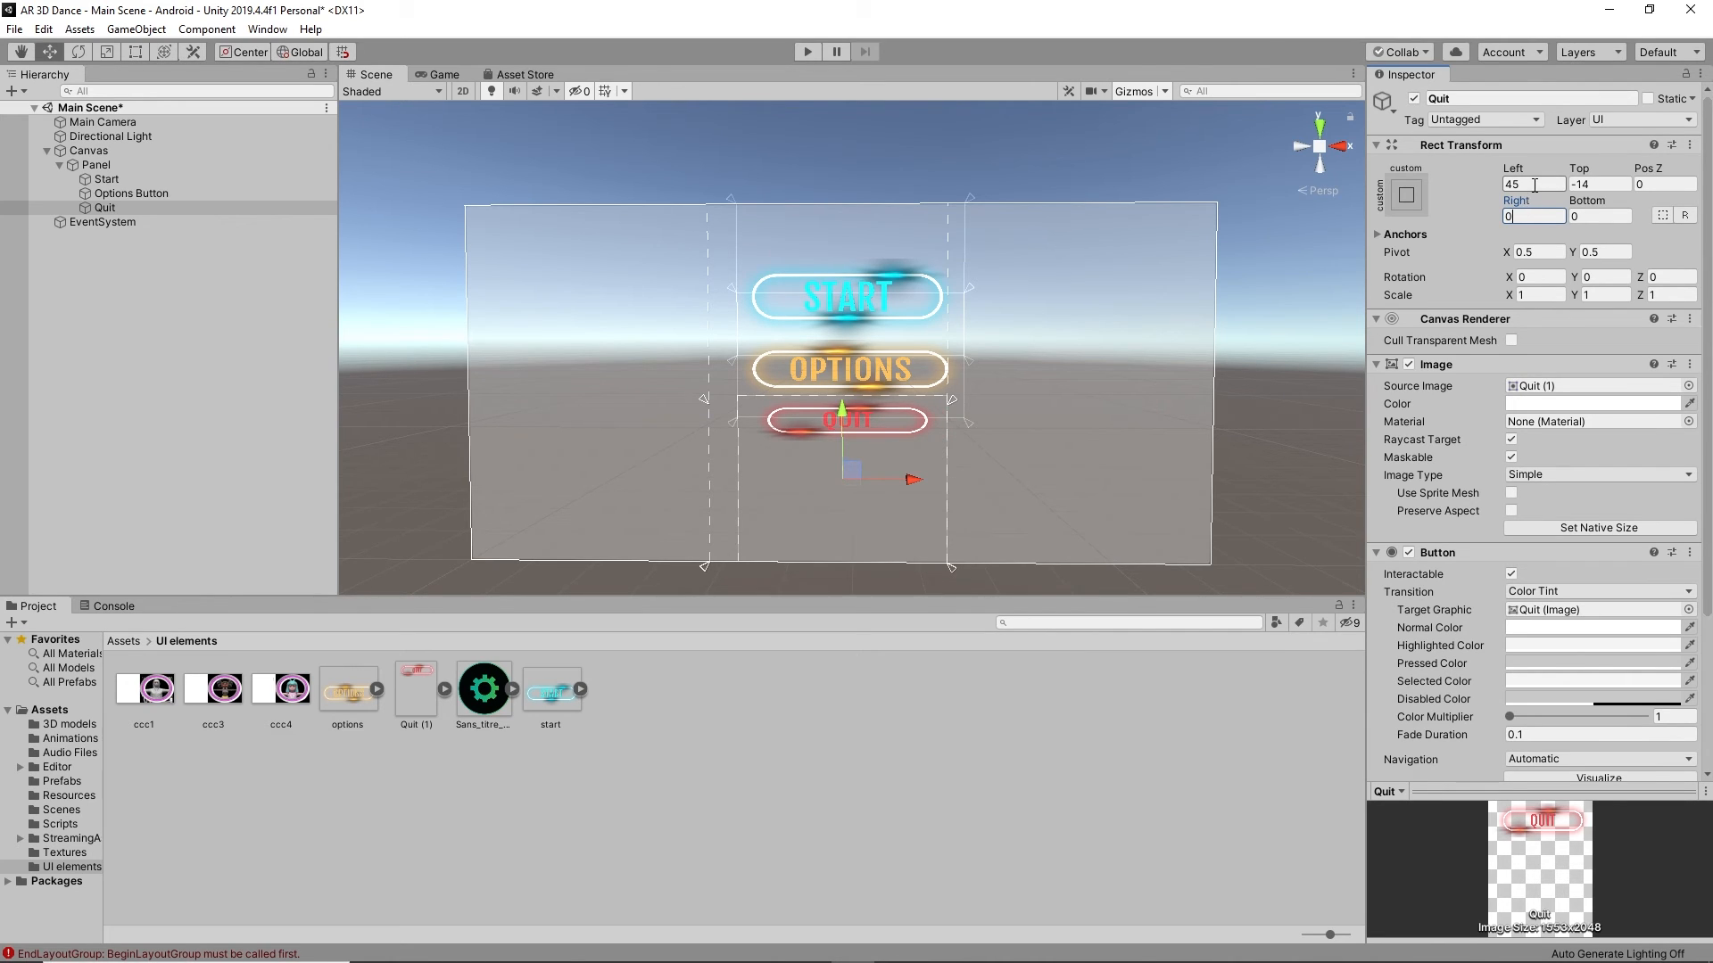
{"action": "left_click", "coordinate": [1534, 184]}
{"action": "type", "text": "0"}
{"action": "key", "text": "Tab"}
{"action": "type", "text": "0"}
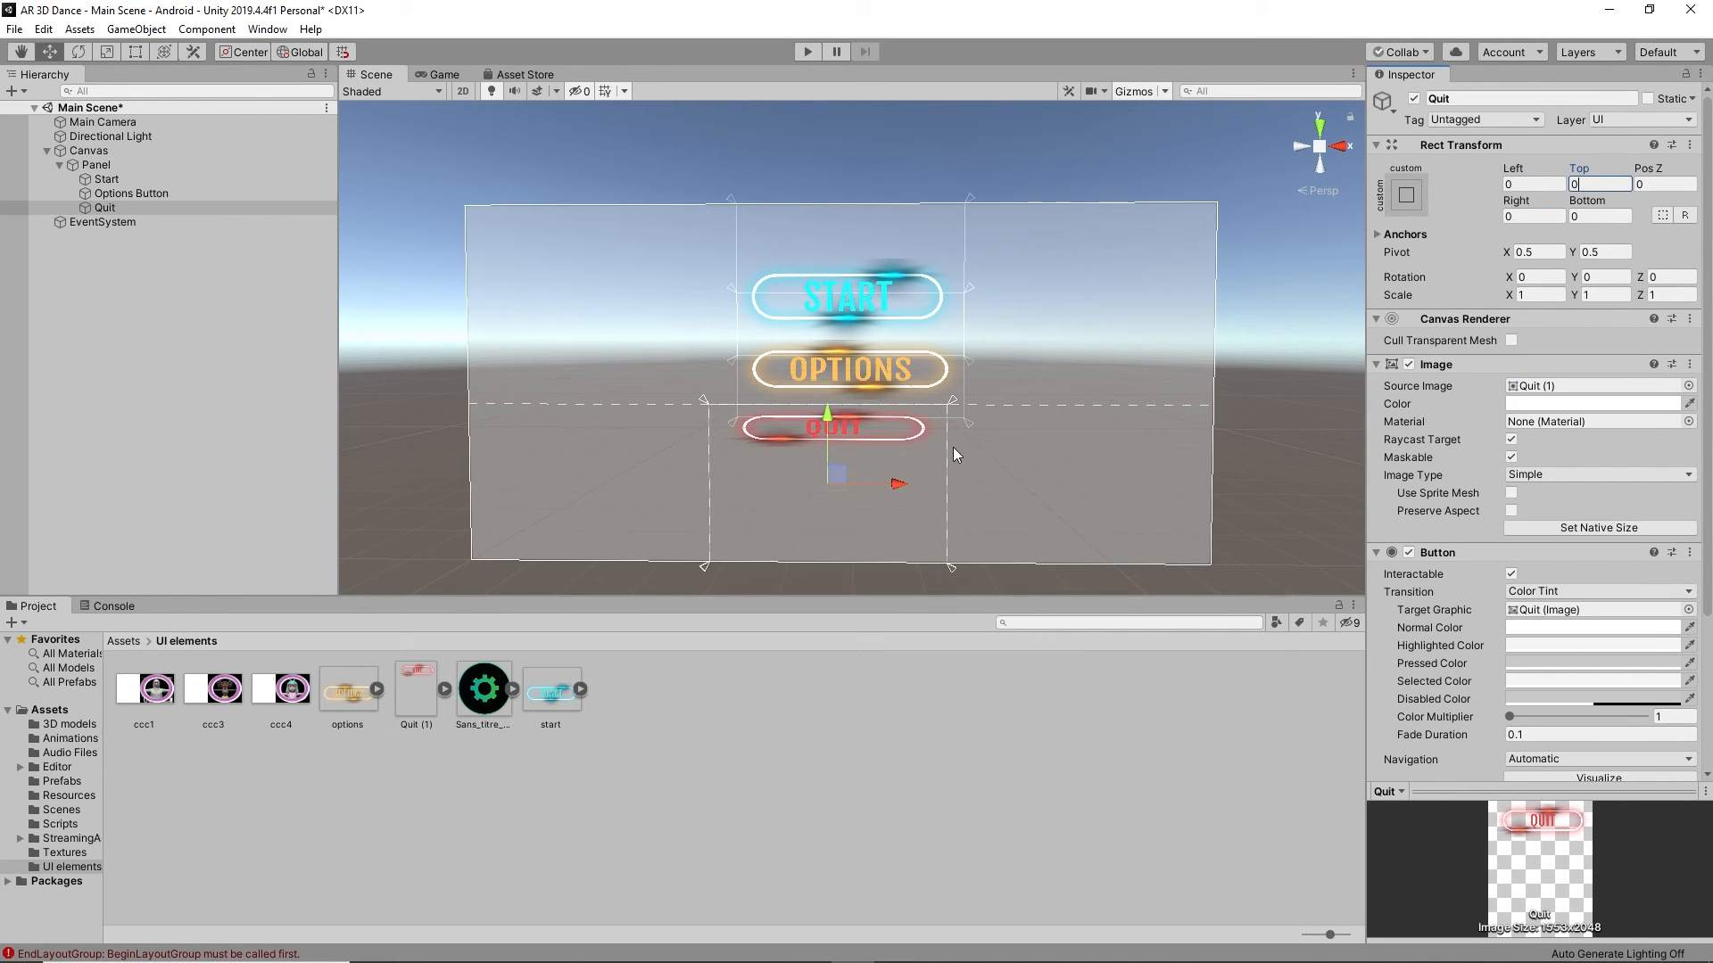
Step: Move the Quit button's left anchors inward to narrow it and set its Left and Top offsets to 0
{"action": "left_click", "coordinate": [714, 401]}
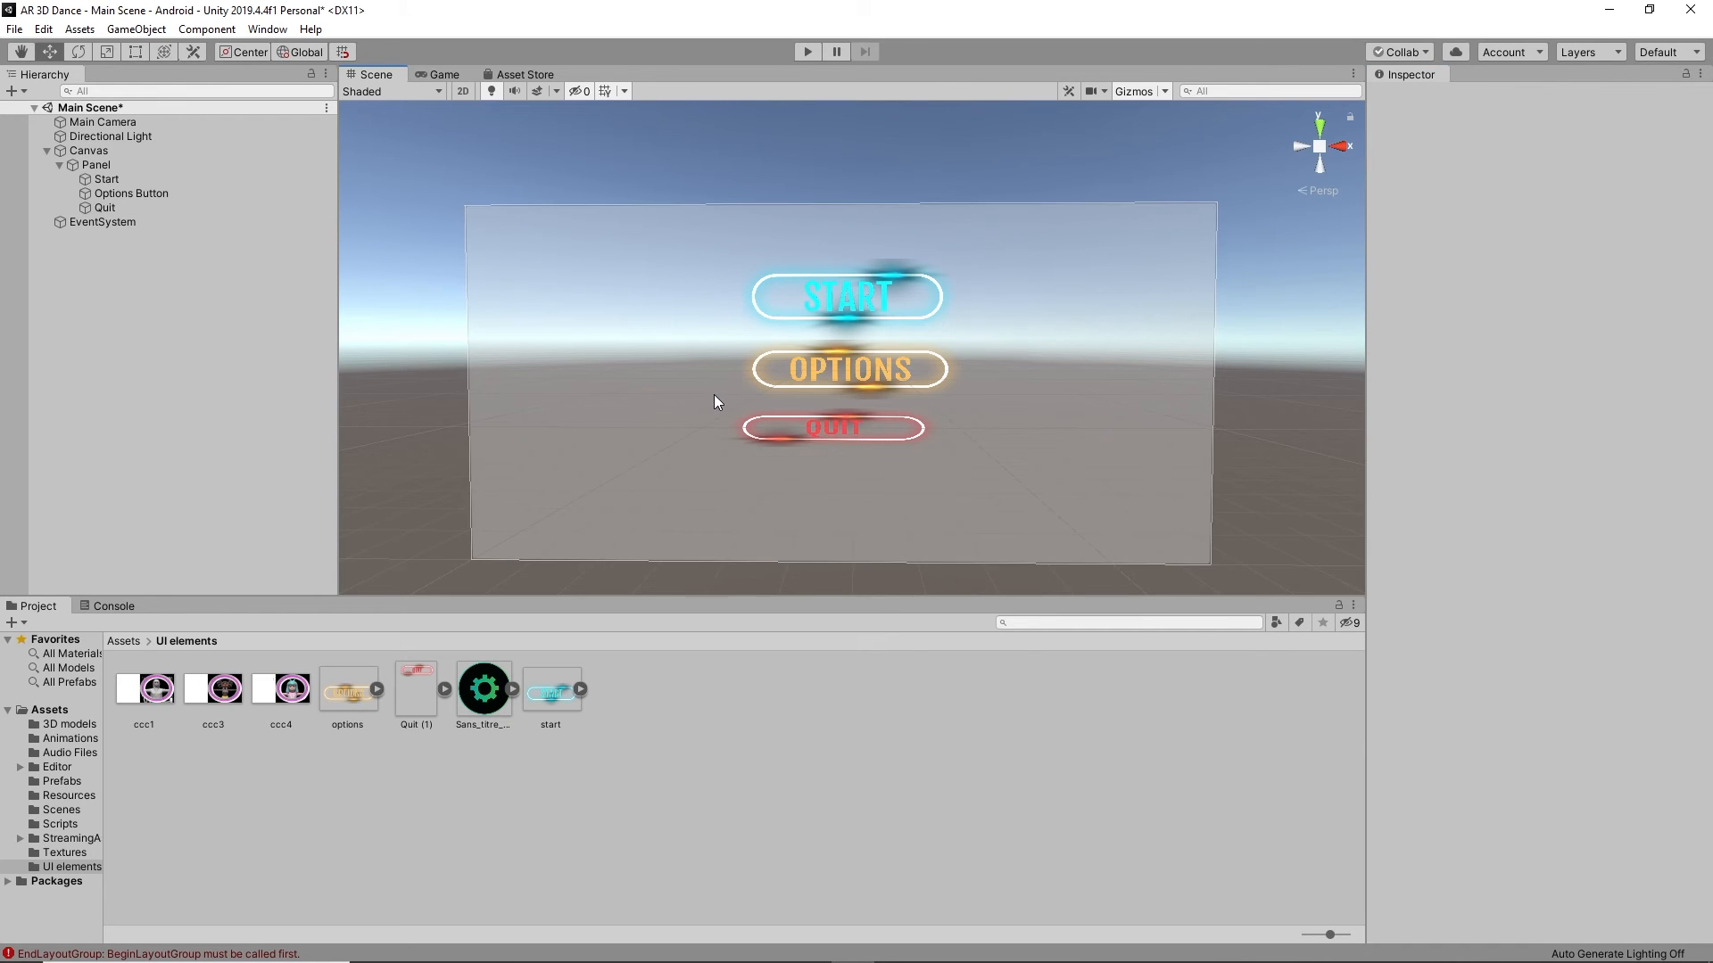
{"action": "left_click", "coordinate": [784, 425]}
{"action": "left_click_drag", "start_coordinate": [703, 399], "coordinate": [719, 402]}
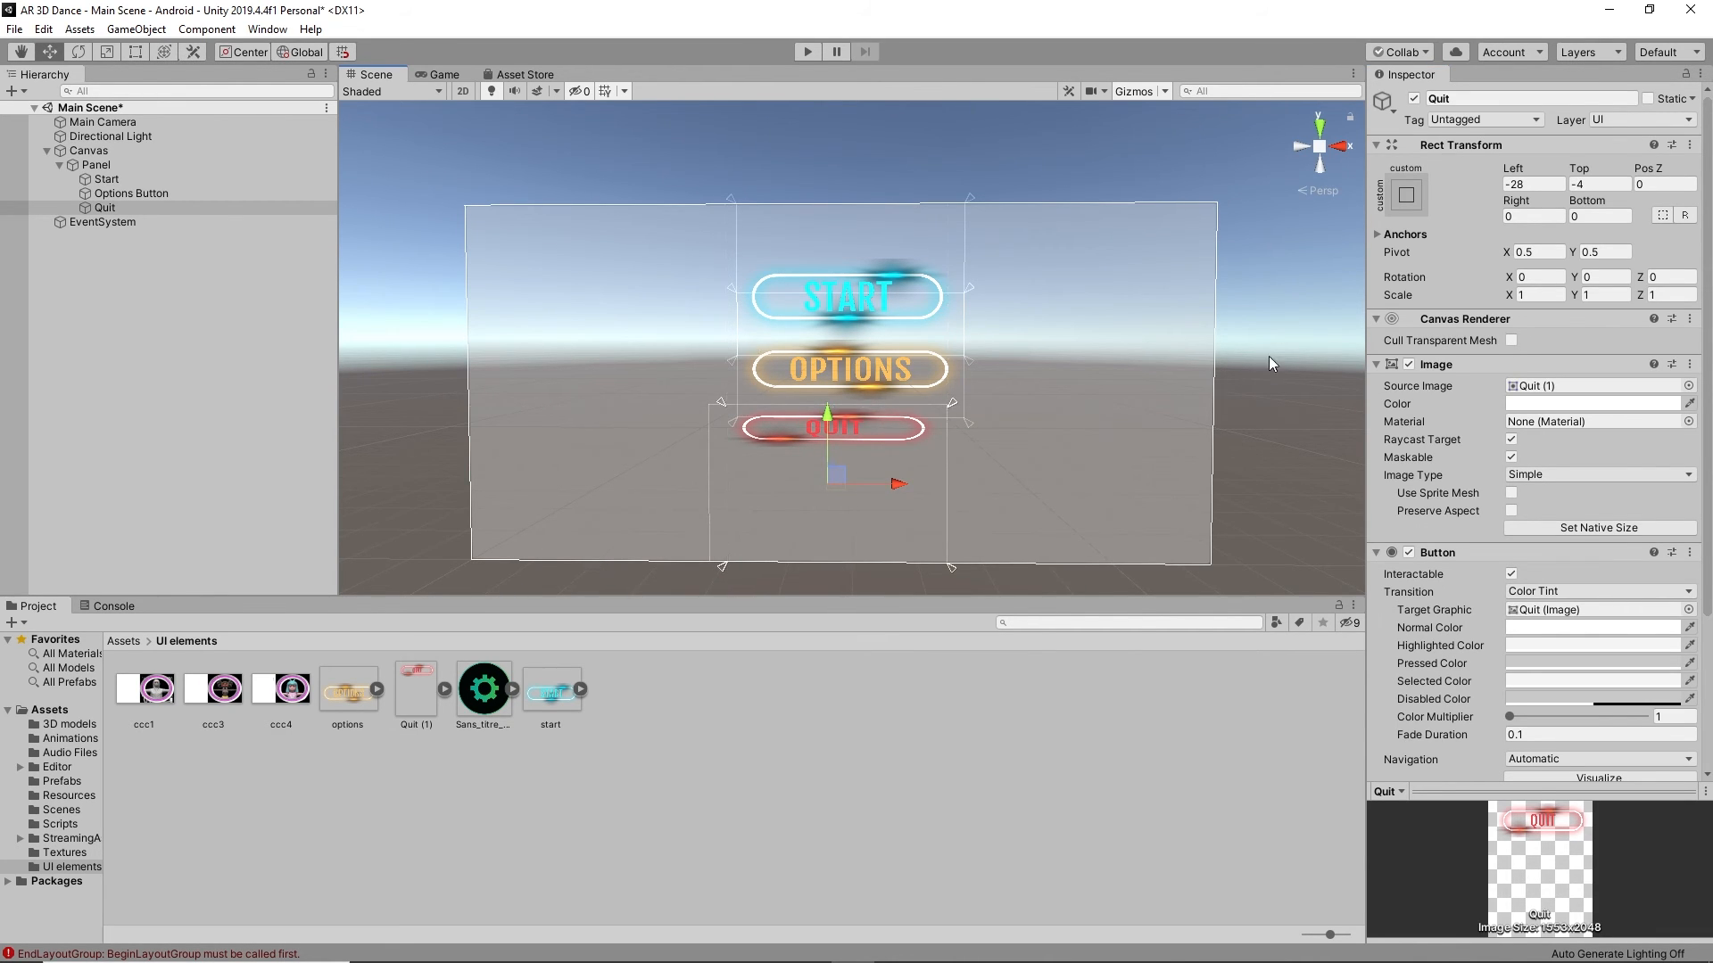
{"action": "left_click", "coordinate": [1533, 184]}
{"action": "type", "text": "0"}
{"action": "left_click", "coordinate": [1587, 185]}
{"action": "type", "text": "0"}
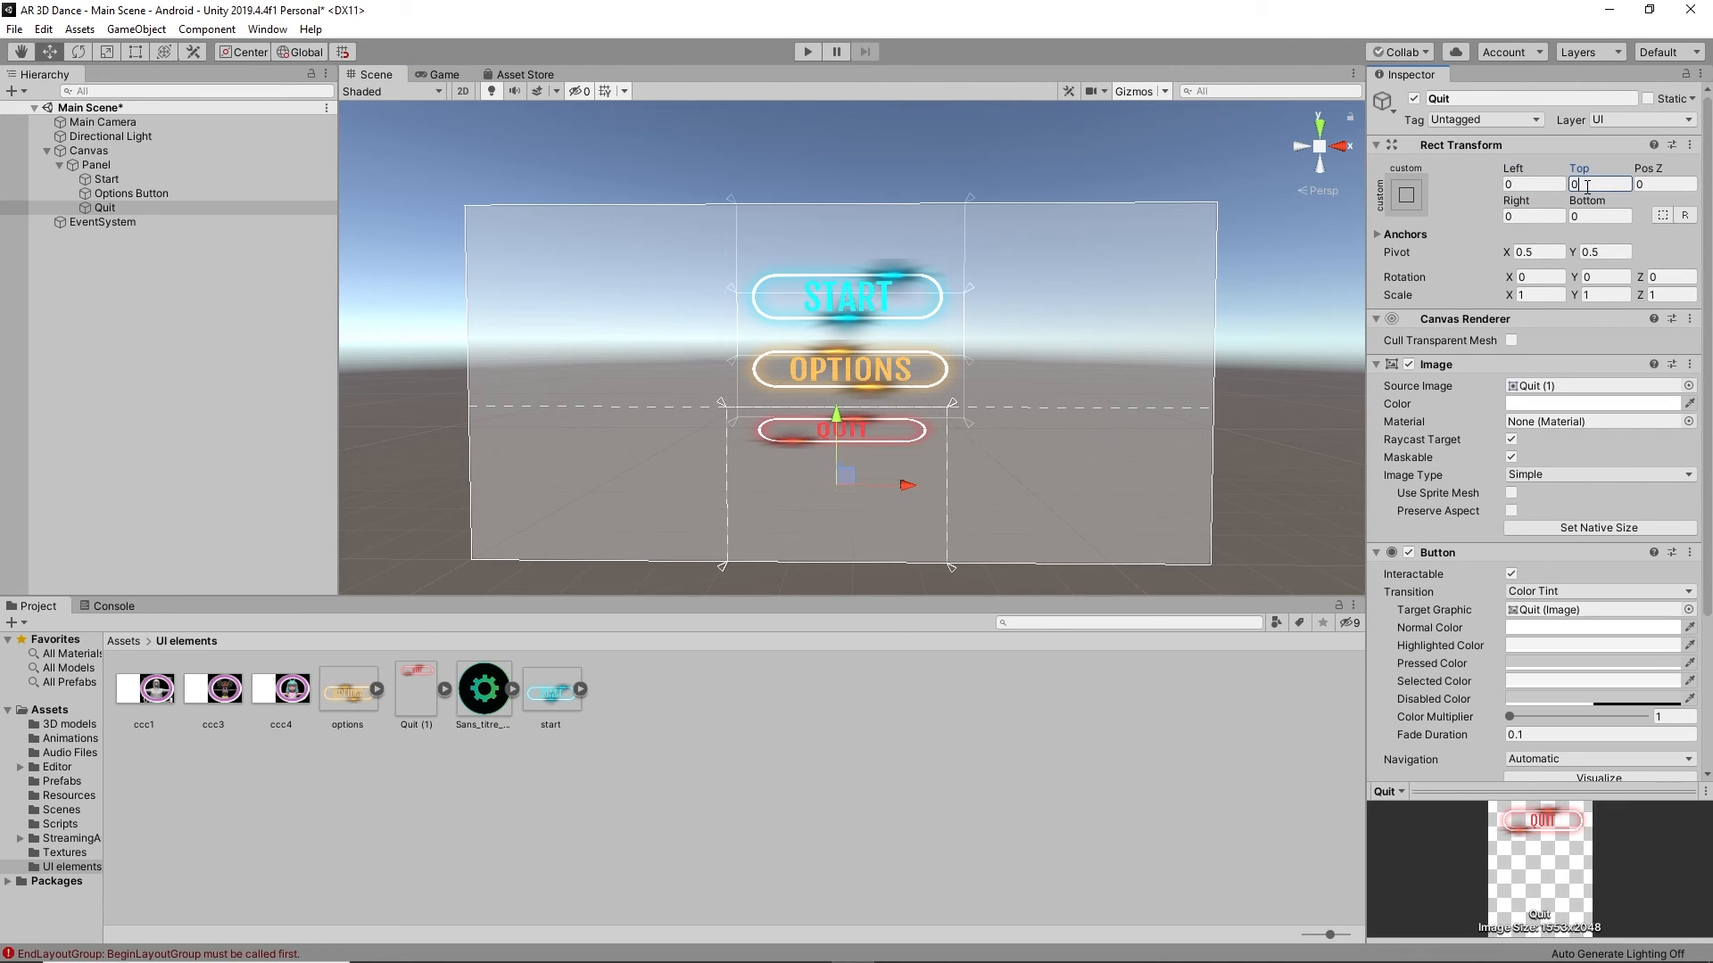
Step: Move the Quit button's left anchors further inward, just inside the Options Button's left edge, and set its Left offset to 0
{"action": "left_click_drag", "start_coordinate": [725, 403], "coordinate": [741, 402]}
{"action": "left_click", "coordinate": [1532, 184]}
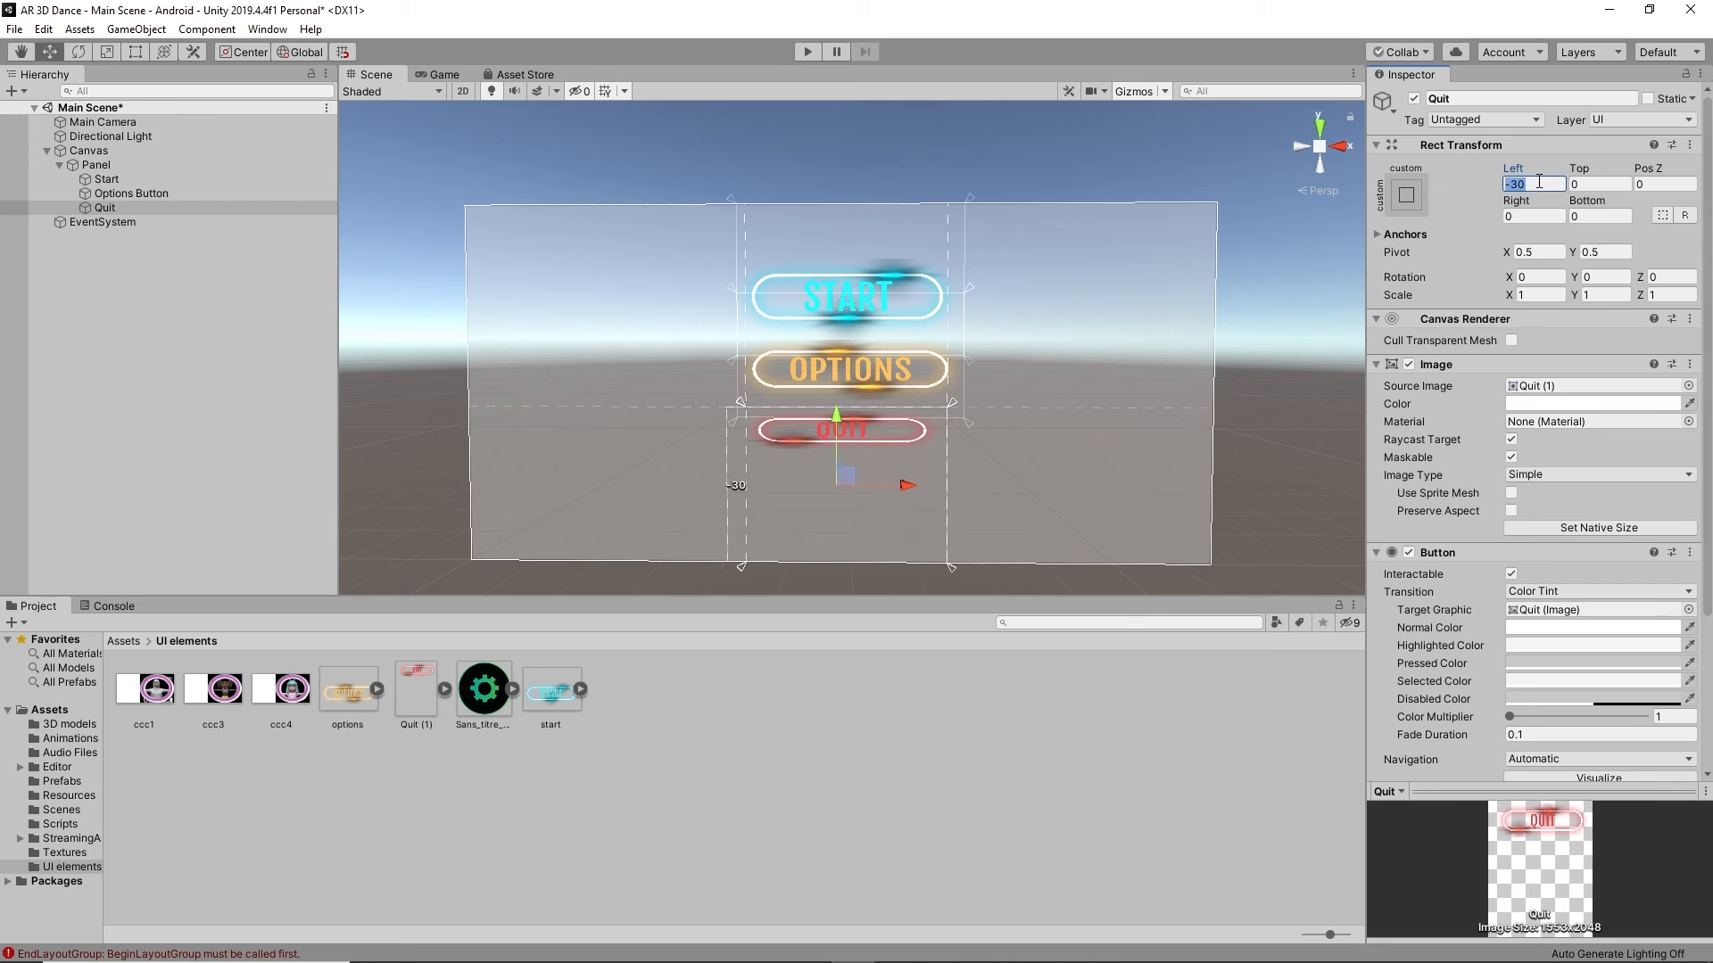
{"action": "type", "text": "0"}
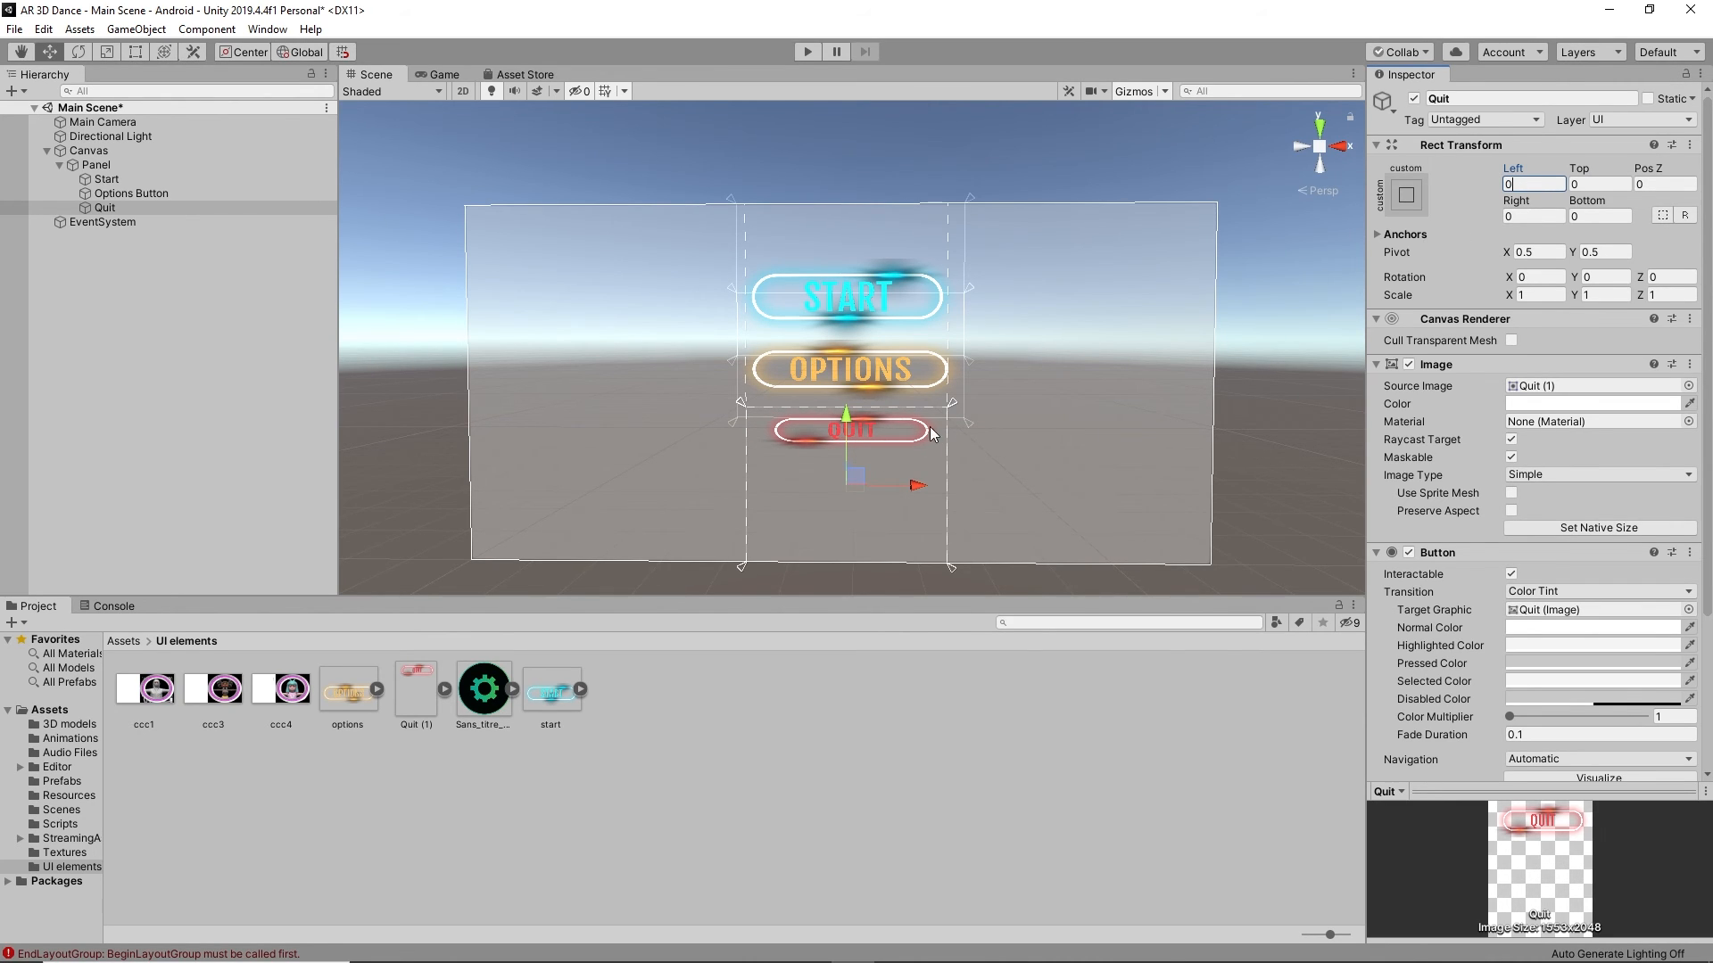
Step: Nudge the Quit button slightly upward and preview the three-button menu in the Game view
{"action": "mouse_move", "coordinate": [847, 416]}
{"action": "left_mouse_down"}
{"action": "mouse_move", "coordinate": [851, 447]}
{"action": "mouse_move", "coordinate": [854, 410]}
{"action": "left_mouse_up"}
{"action": "left_click", "coordinate": [996, 463]}
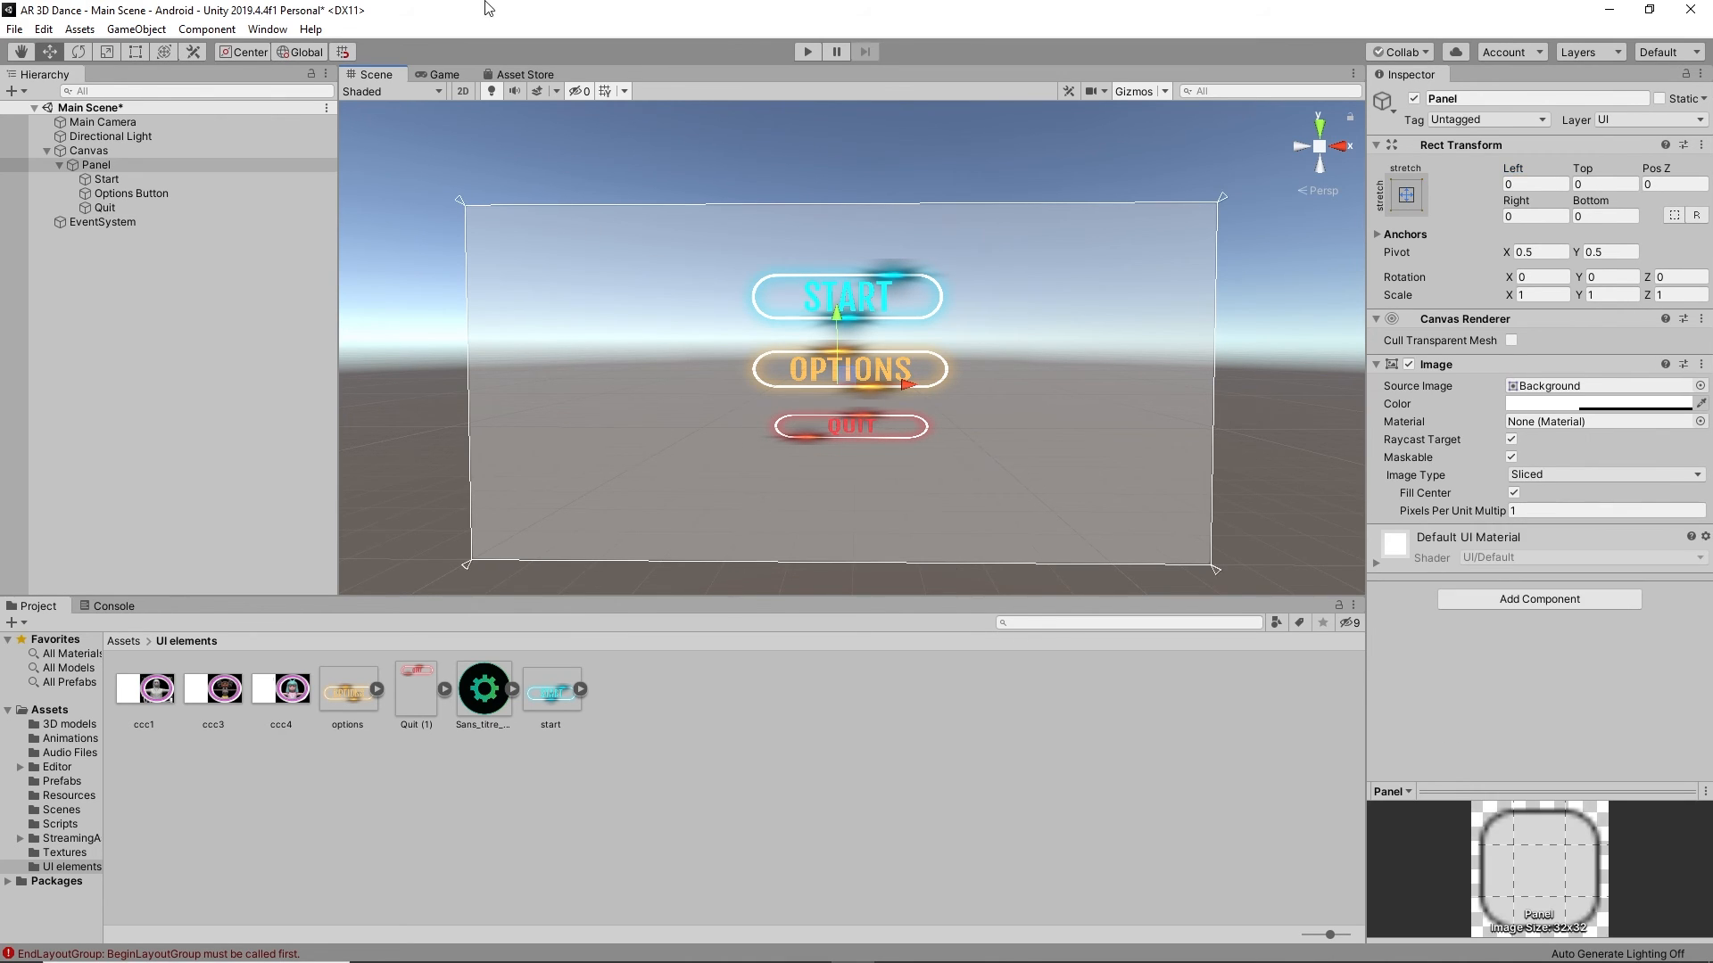
{"action": "left_click", "coordinate": [442, 74]}
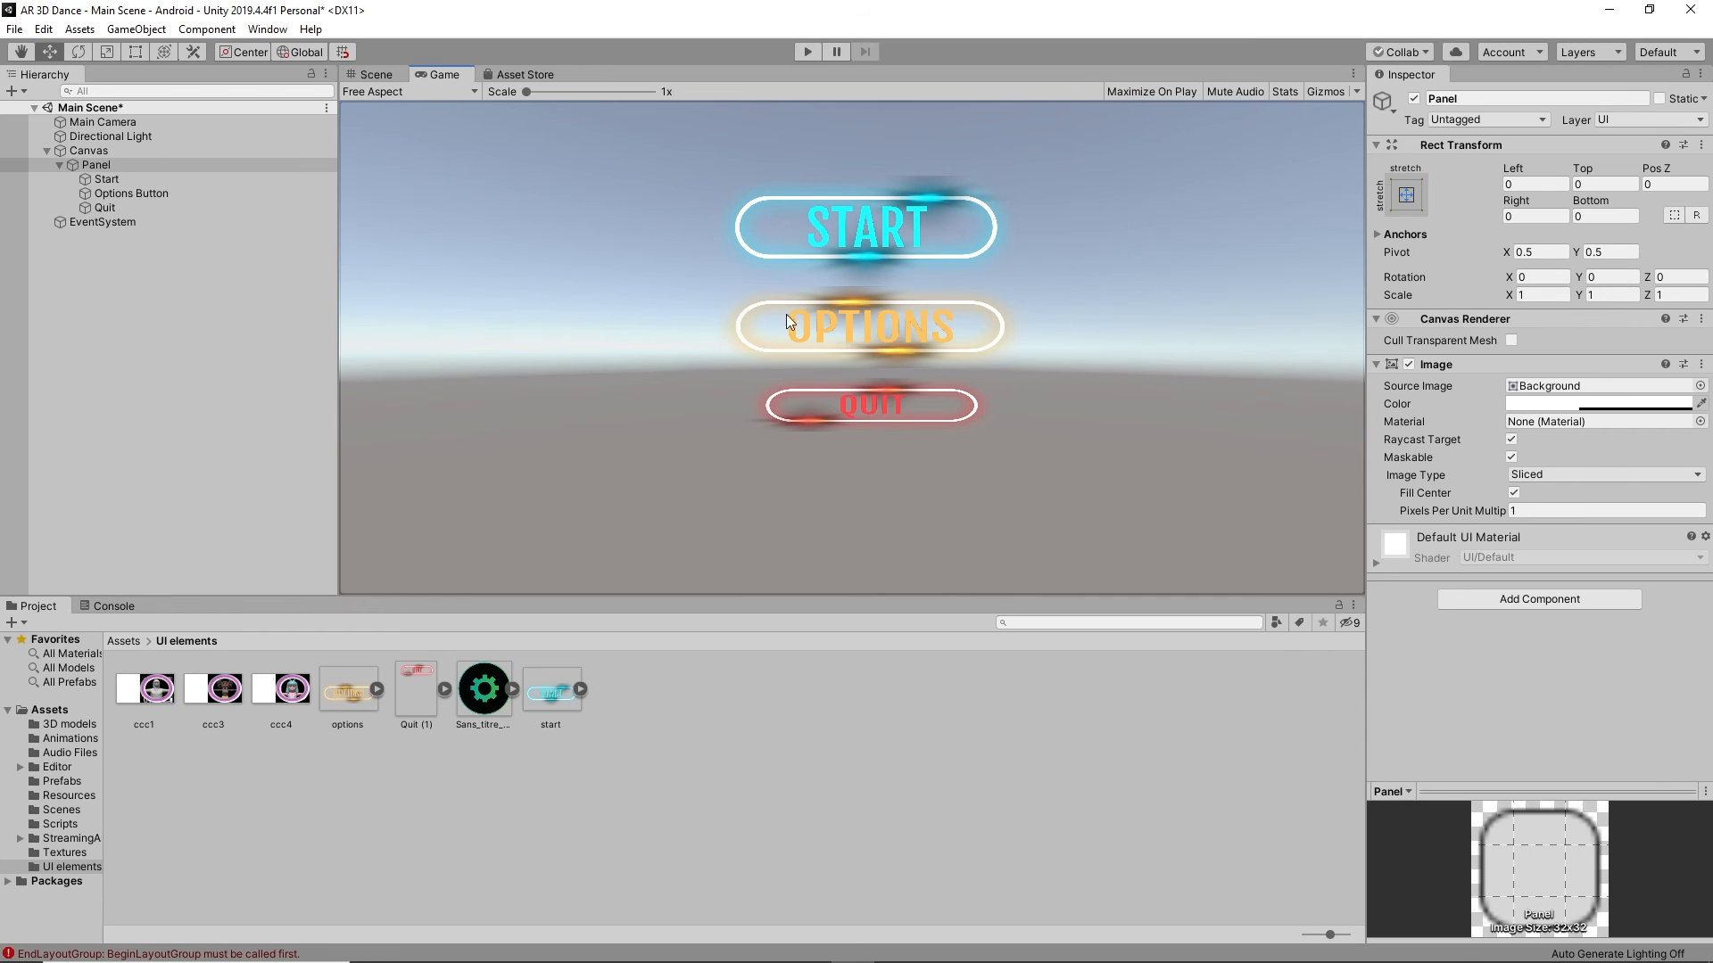